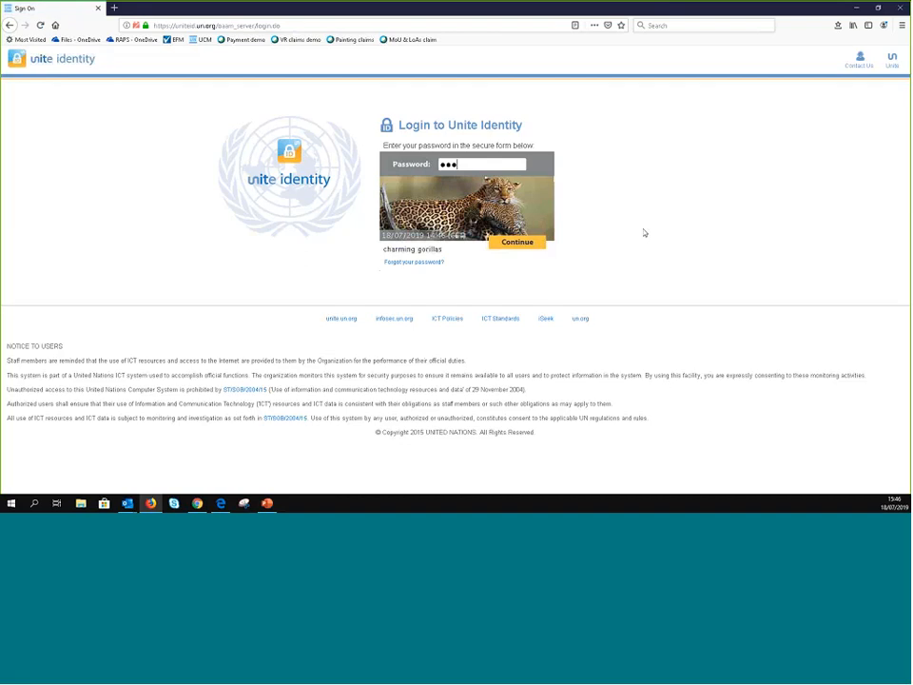
# - Submit the password, then reopen Unite Identity and sign in again with the Unite ID and pasted password
pyautogui.press('Return')
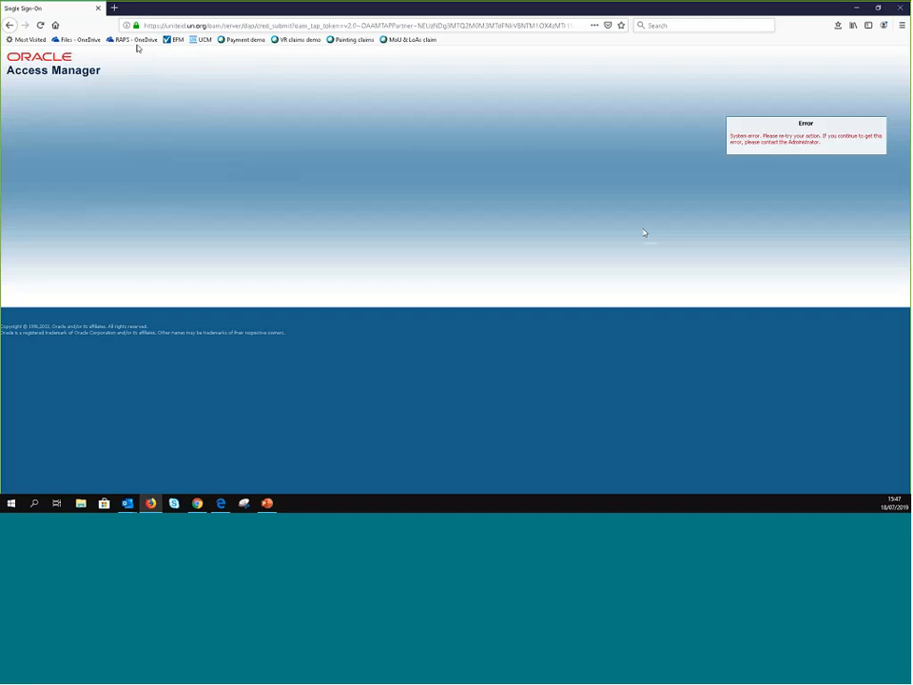
pyautogui.click(201, 40)
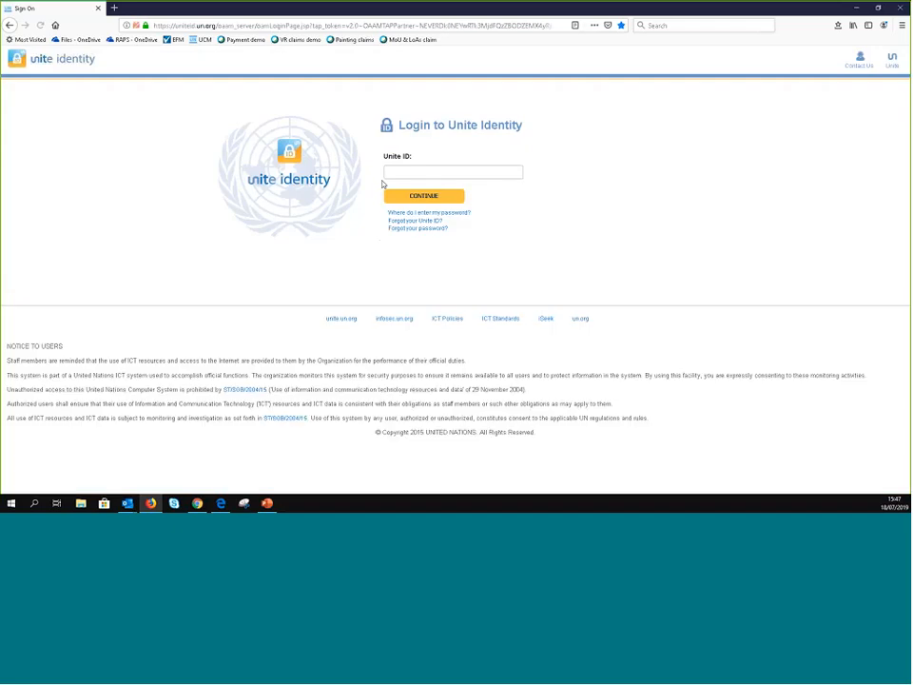
pyautogui.click(412, 171)
pyautogui.write('ssag')
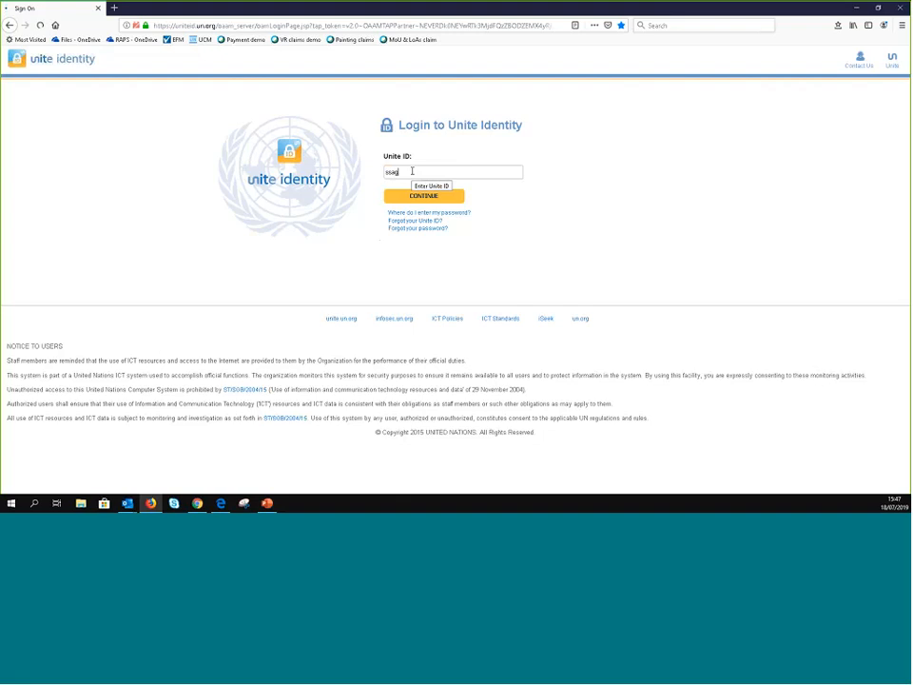
pyautogui.press('Return')
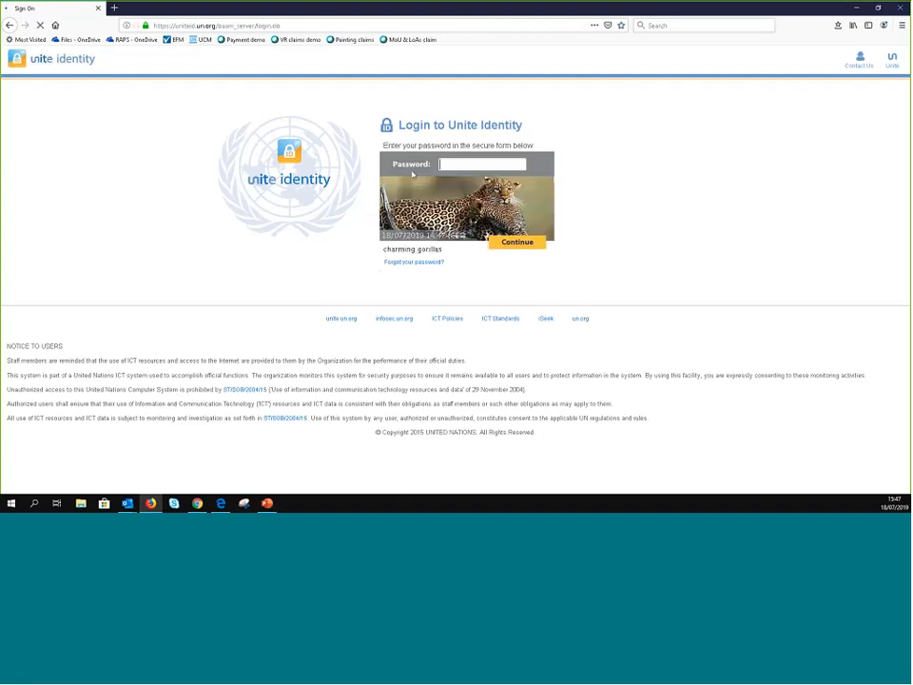
pyautogui.hotkey('ctrl', 'v')
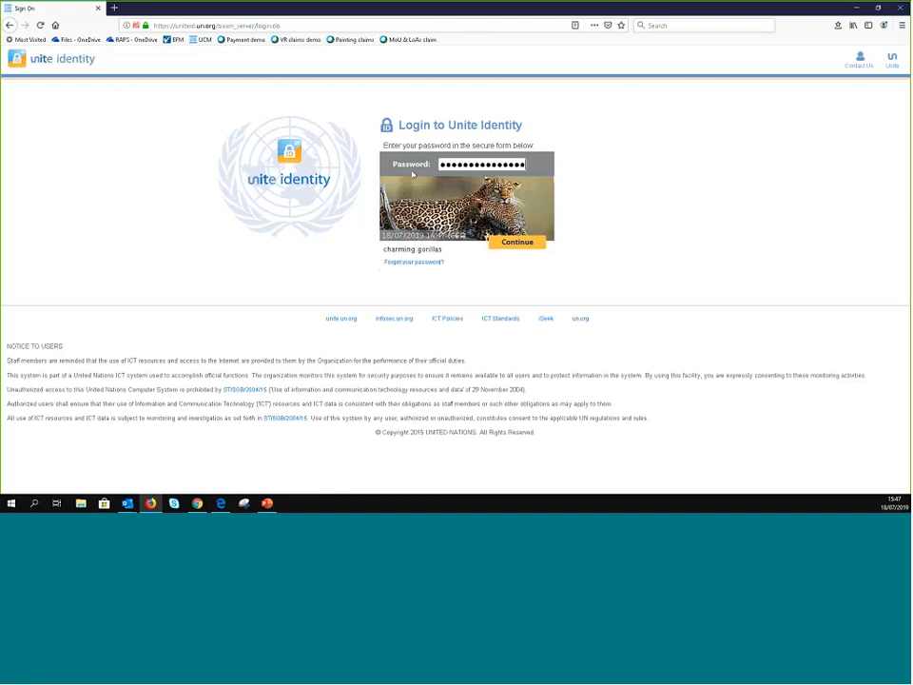
pyautogui.press('Return')
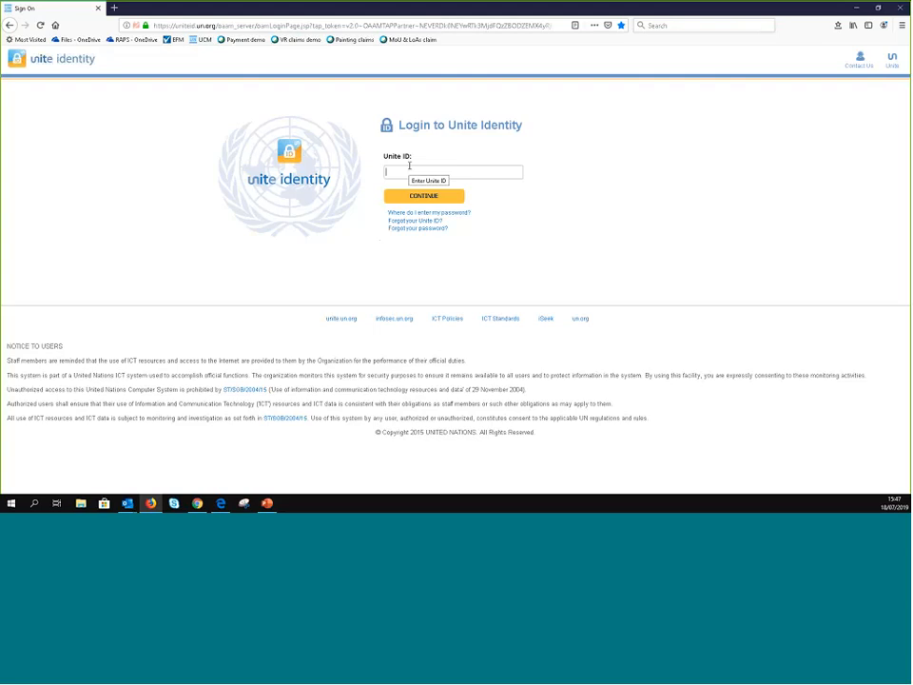
# - Retype the account password, submit it, and return to the Unite Identity login page after the error
pyautogui.write('***')
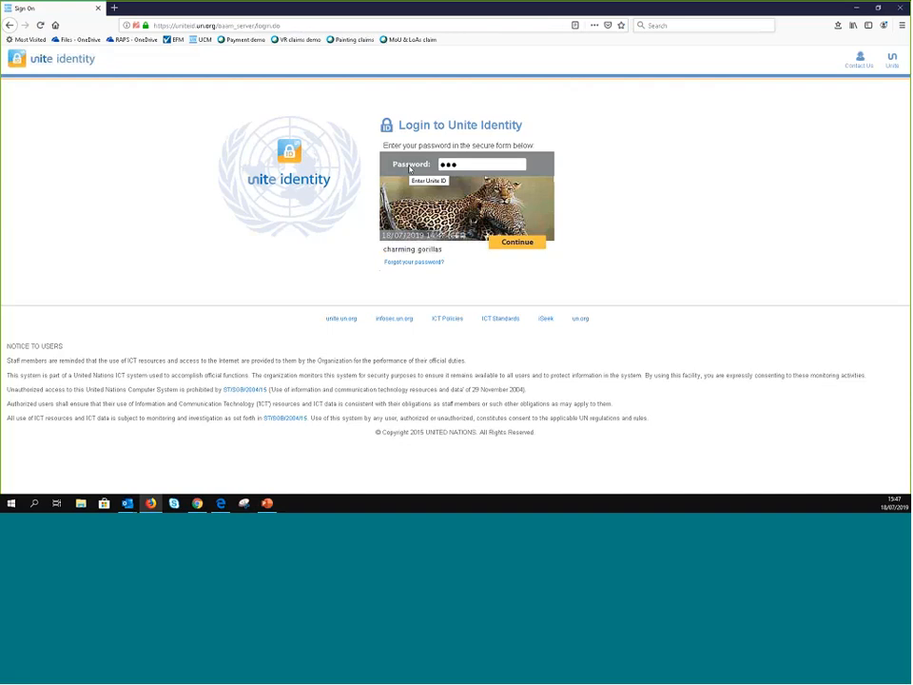
pyautogui.write('*')
pyautogui.press('BackSpace')
pyautogui.press('BackSpace')
pyautogui.press('BackSpace')
pyautogui.press('BackSpace')
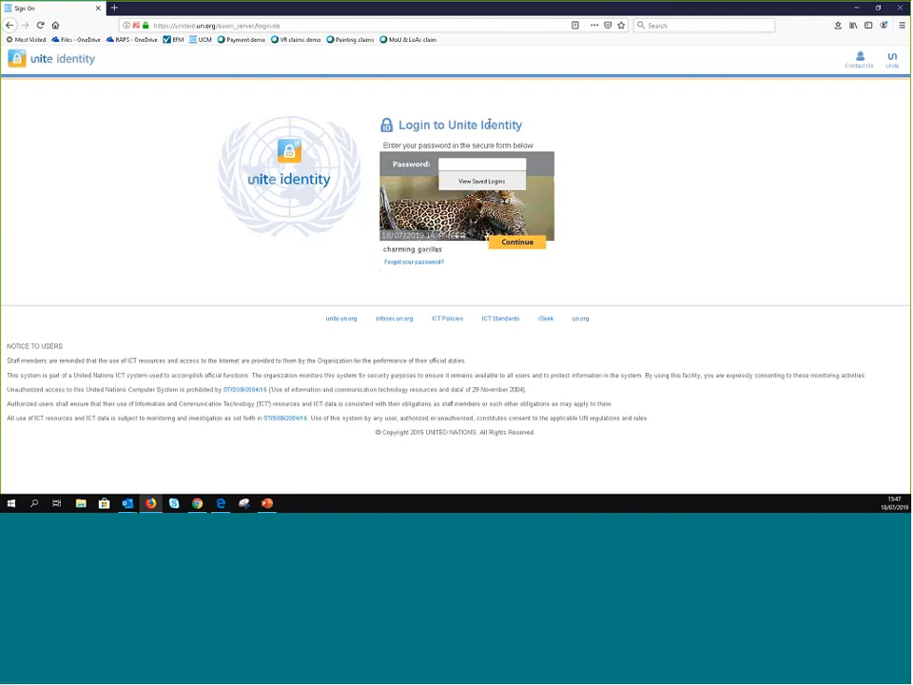
pyautogui.write('***************')
pyautogui.press('Return')
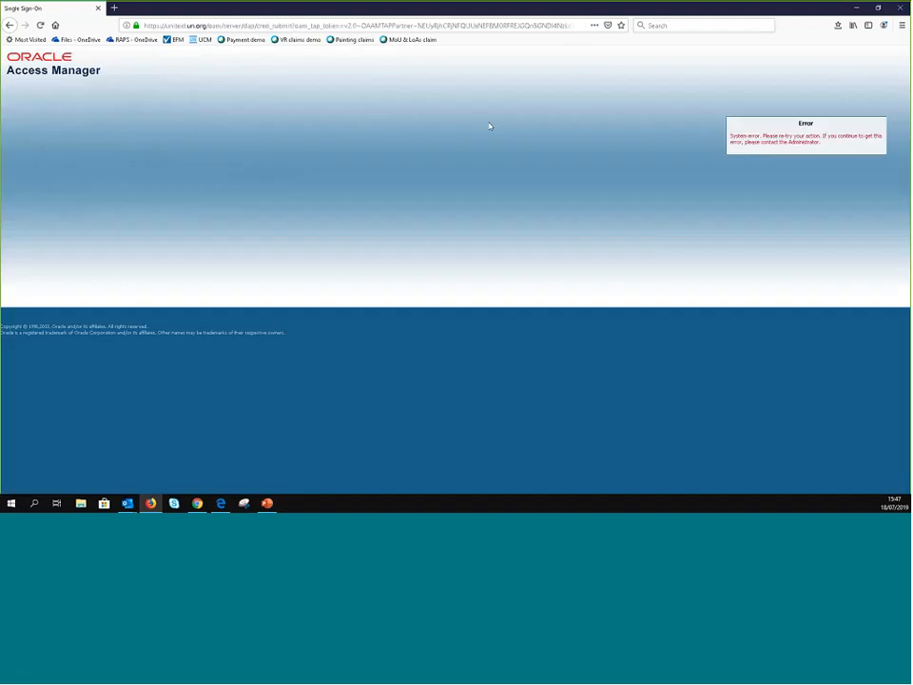
pyautogui.click(209, 40)
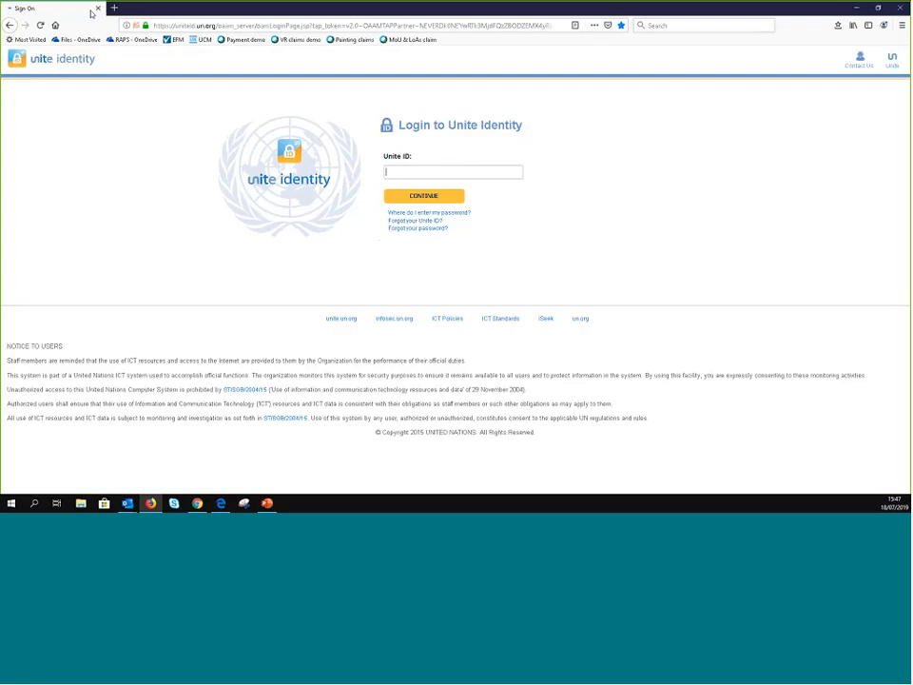
# - Reopen the UCM sign-in page and retry signing in with the Unite ID and account password
pyautogui.click(97, 9)
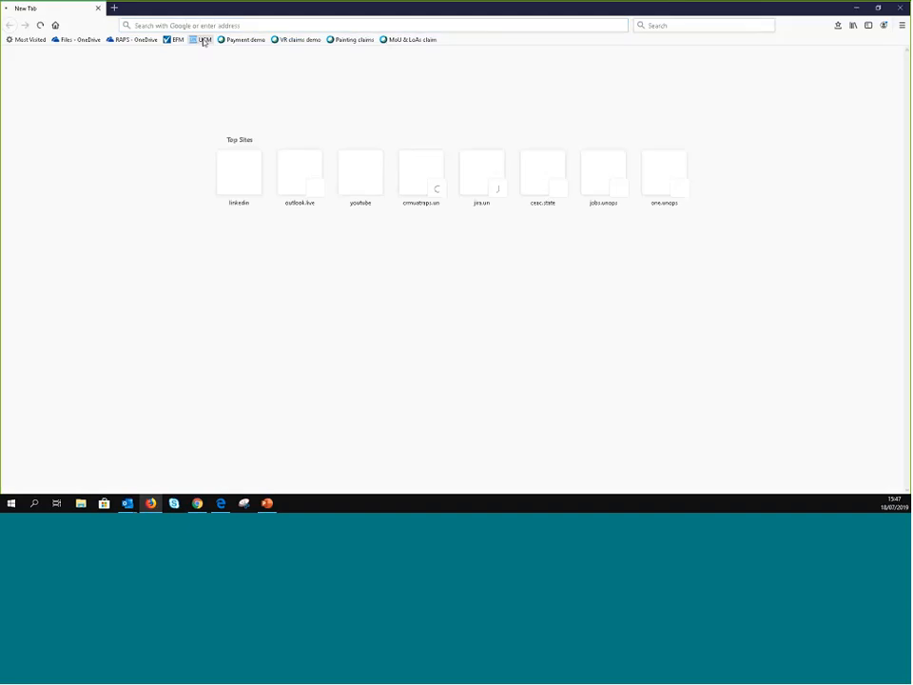
pyautogui.click(203, 41)
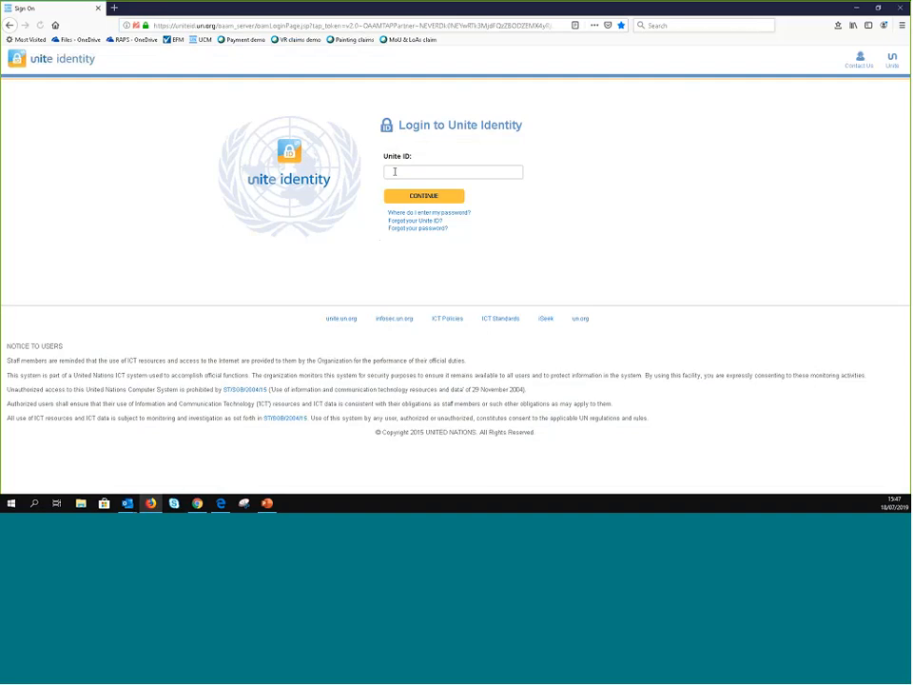
pyautogui.write('ssaqr')
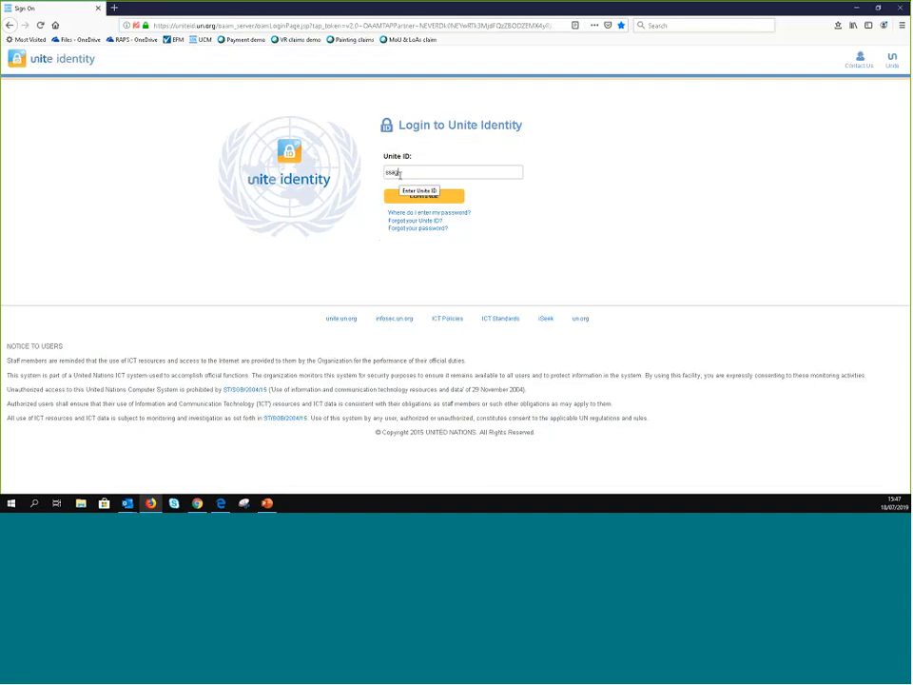
pyautogui.press('Return')
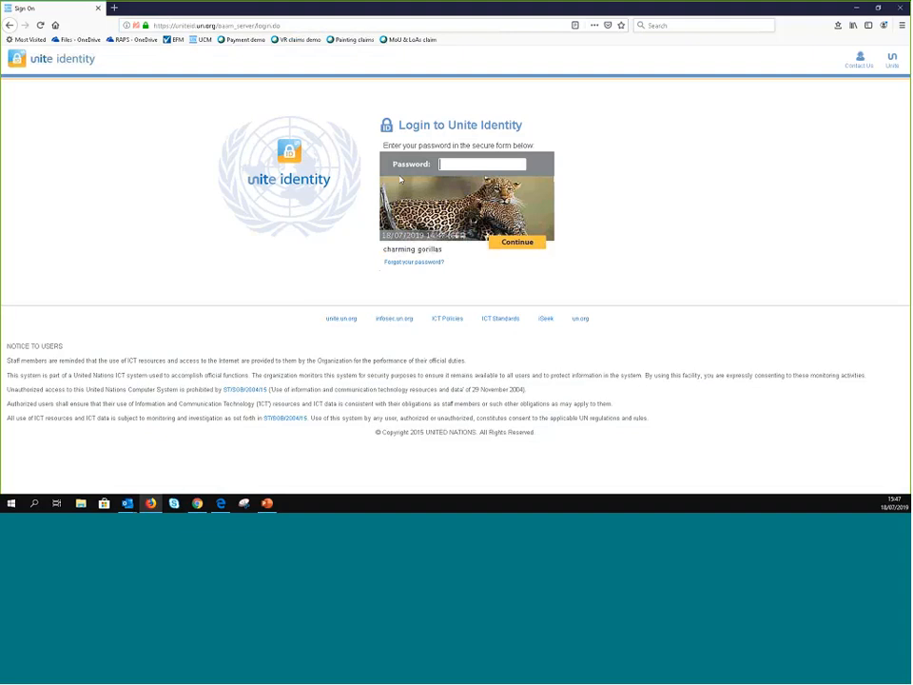
pyautogui.write('*****')
pyautogui.press('BackSpace')
pyautogui.press('BackSpace')
pyautogui.press('BackSpace')
pyautogui.press('BackSpace')
pyautogui.press('BackSpace')
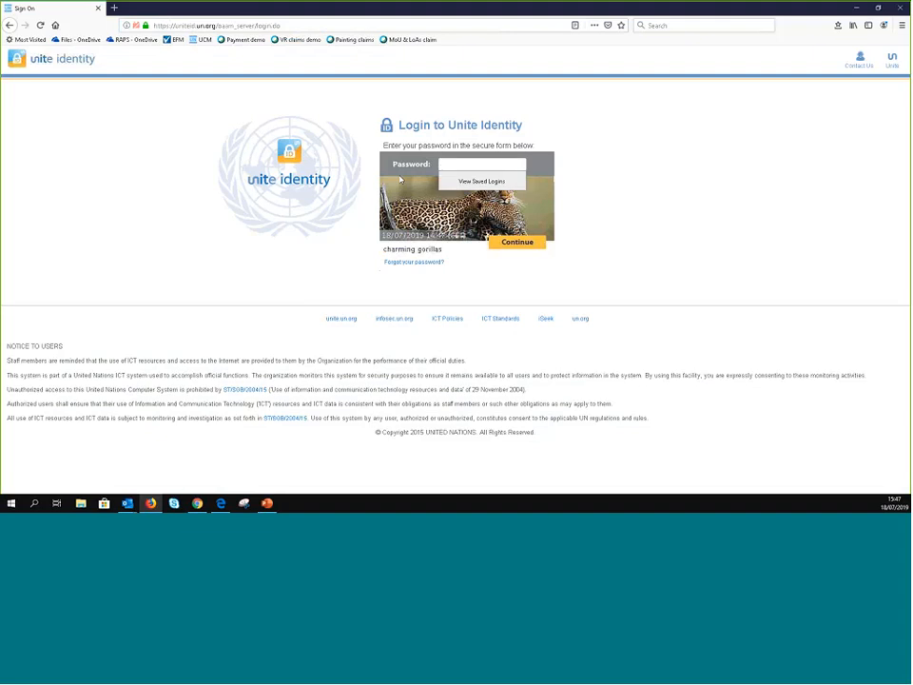
pyautogui.write('**')
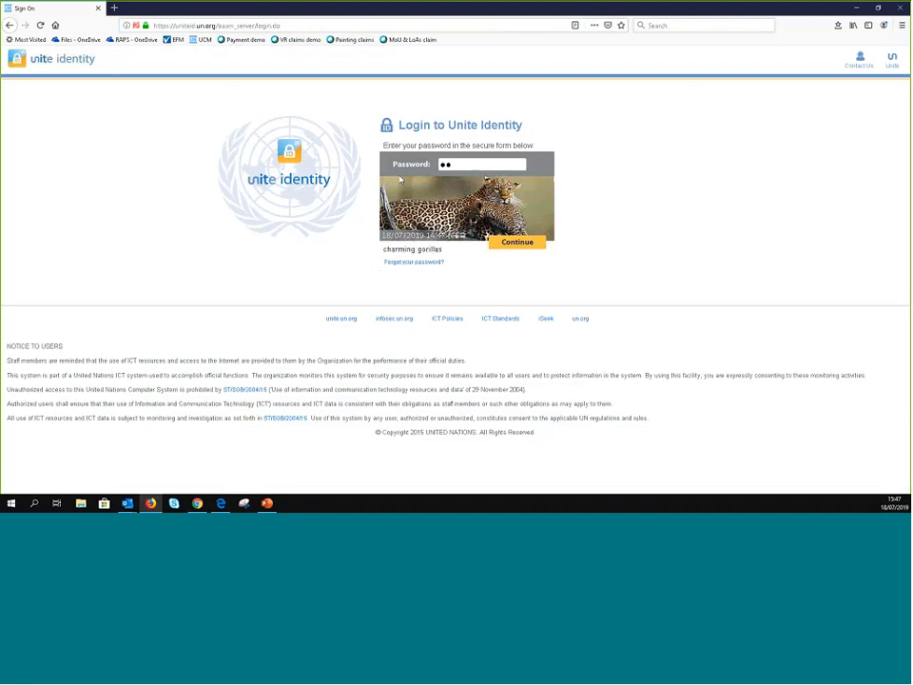
pyautogui.press('Return')
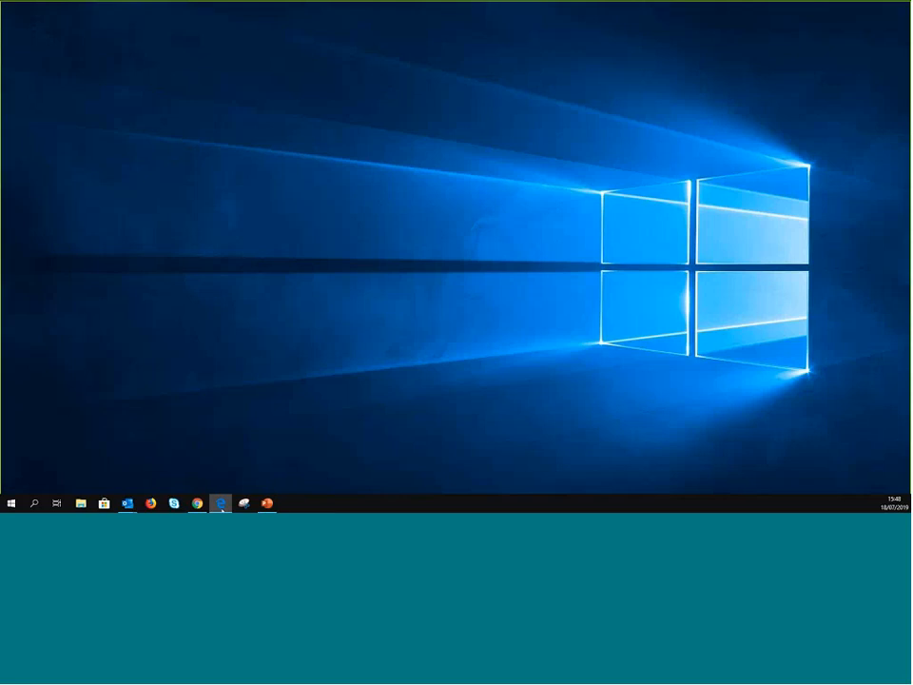
# - Launch Google Chrome and open the UCM site from the bookmarks bar
pyautogui.click(220, 503)
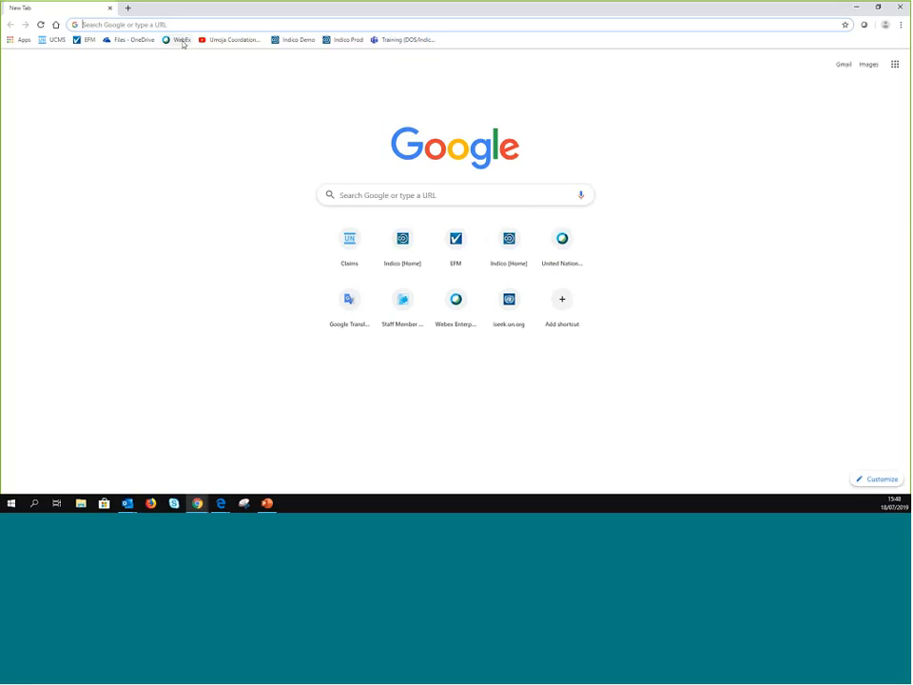
pyautogui.click(181, 41)
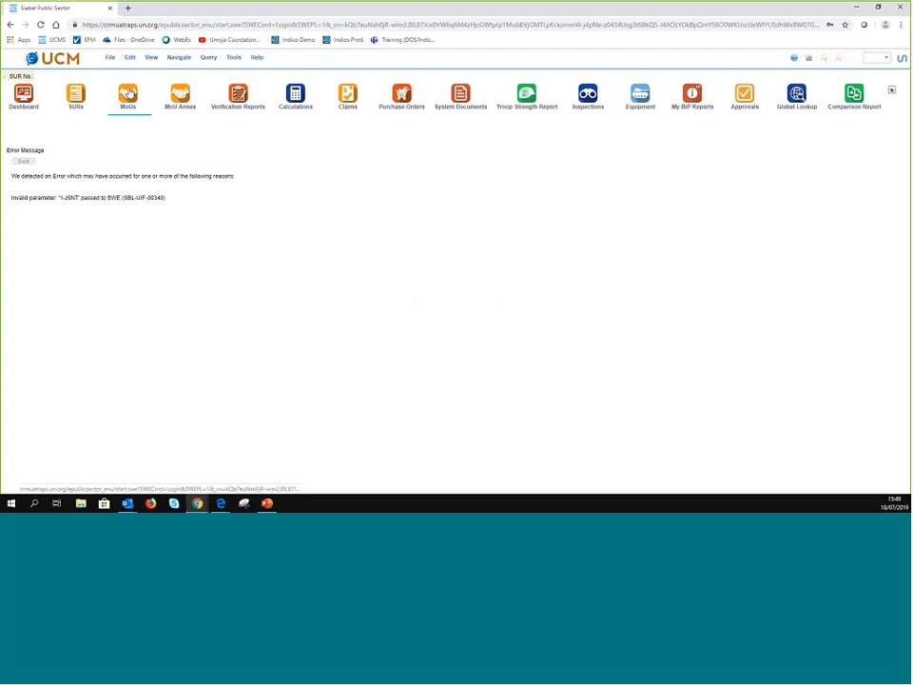
# - Go to the MoUs list and add a new blank MoU record
pyautogui.click(128, 92)
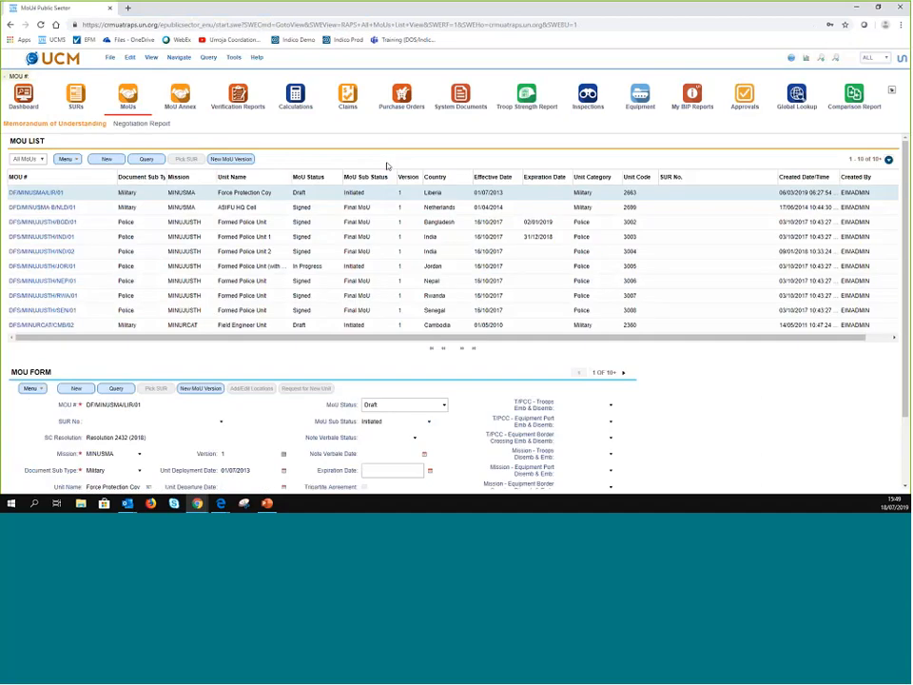
pyautogui.click(107, 159)
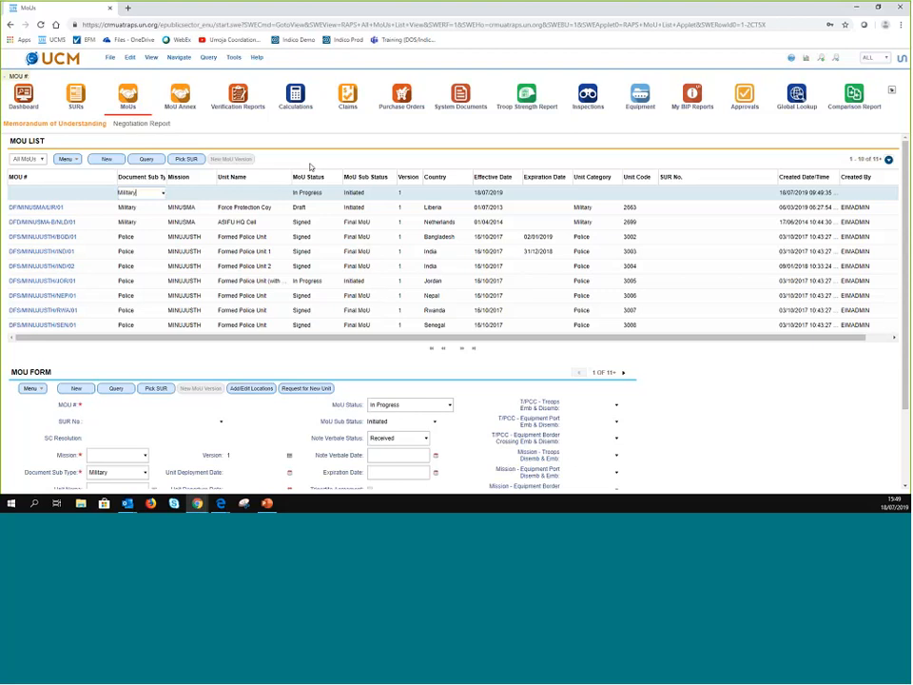
# - Set the new MoU's Document Sub Type to Police and Mission to UNAMID, then open the unit picker
pyautogui.click(163, 190)
pyautogui.scroll(-2, 172, 361)
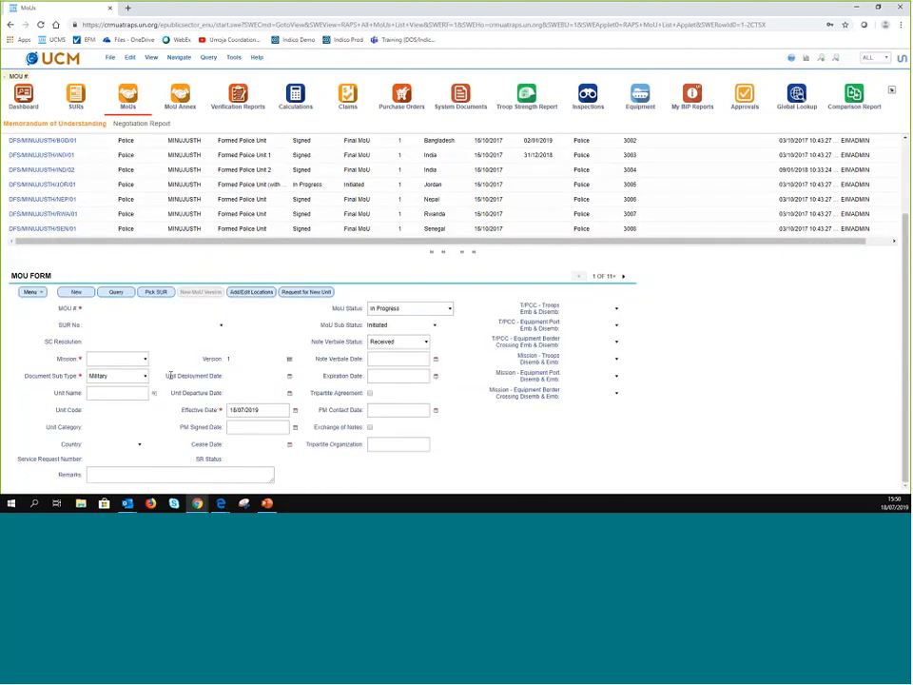
pyautogui.scroll(2, 180, 369)
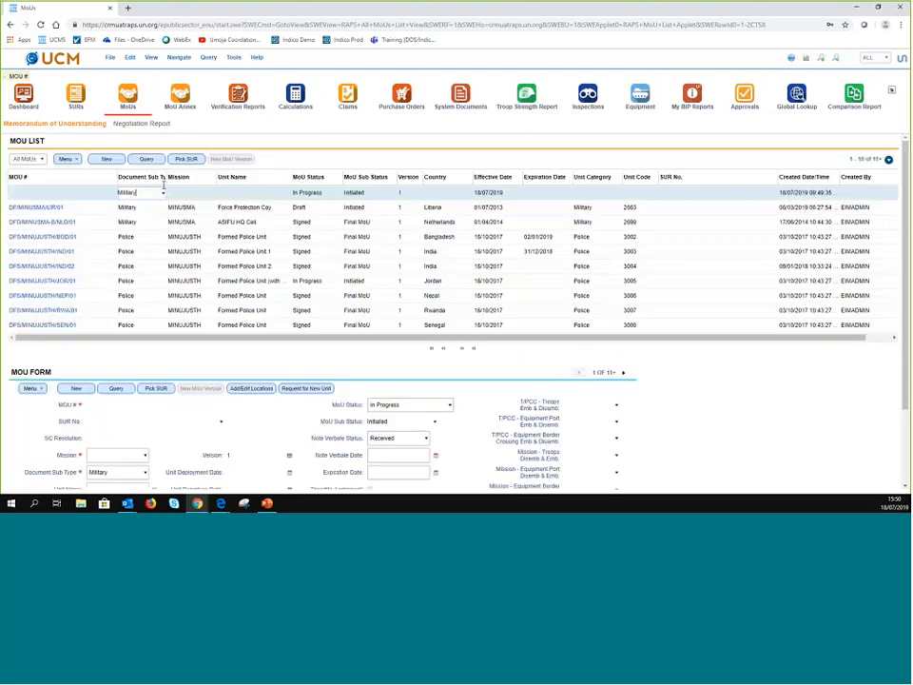
pyautogui.click(162, 194)
pyautogui.click(155, 217)
pyautogui.click(208, 196)
pyautogui.click(215, 196)
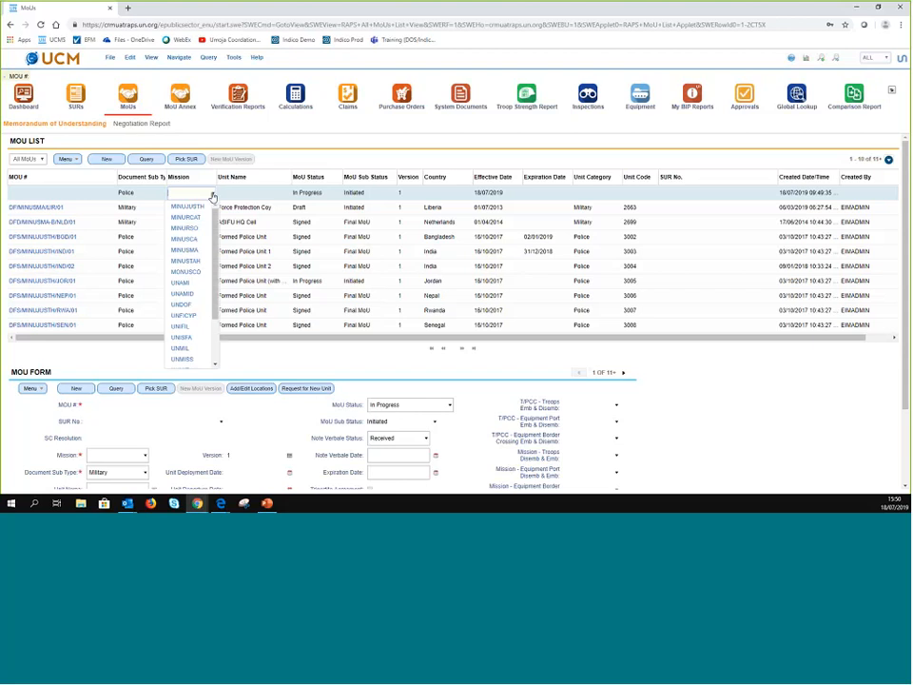
pyautogui.click(185, 296)
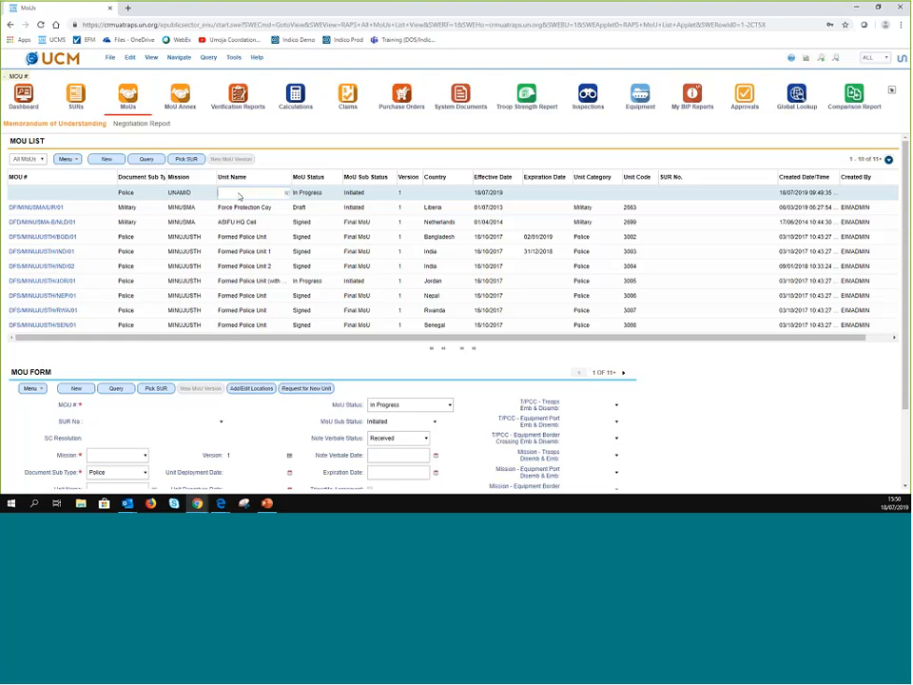
pyautogui.click(289, 194)
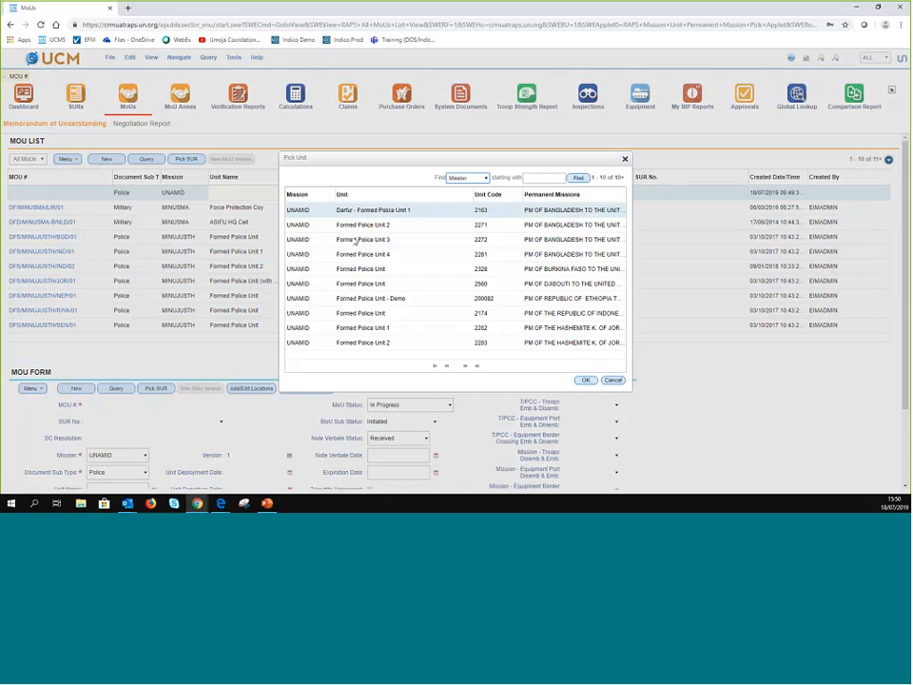
# - Browse the 18 UNAMID units in Pick Unit and cancel without selecting one
pyautogui.click(466, 370)
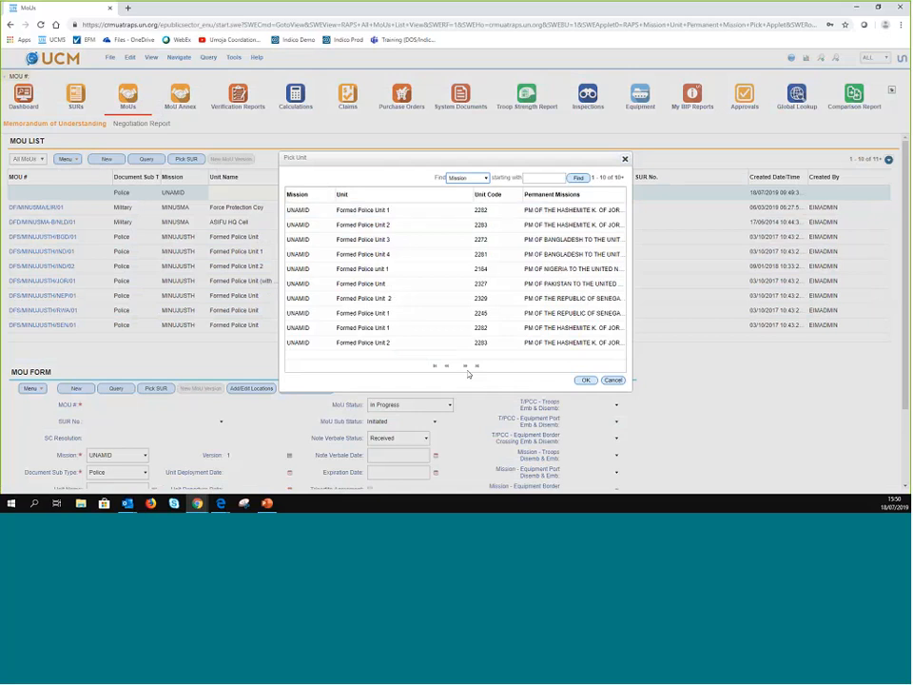
pyautogui.click(477, 367)
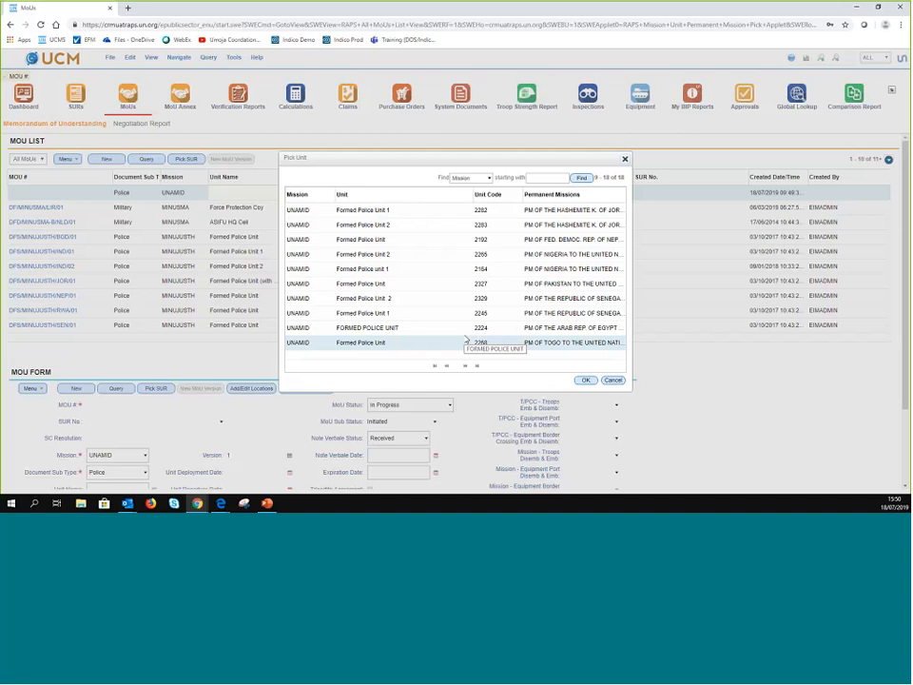
pyautogui.click(612, 380)
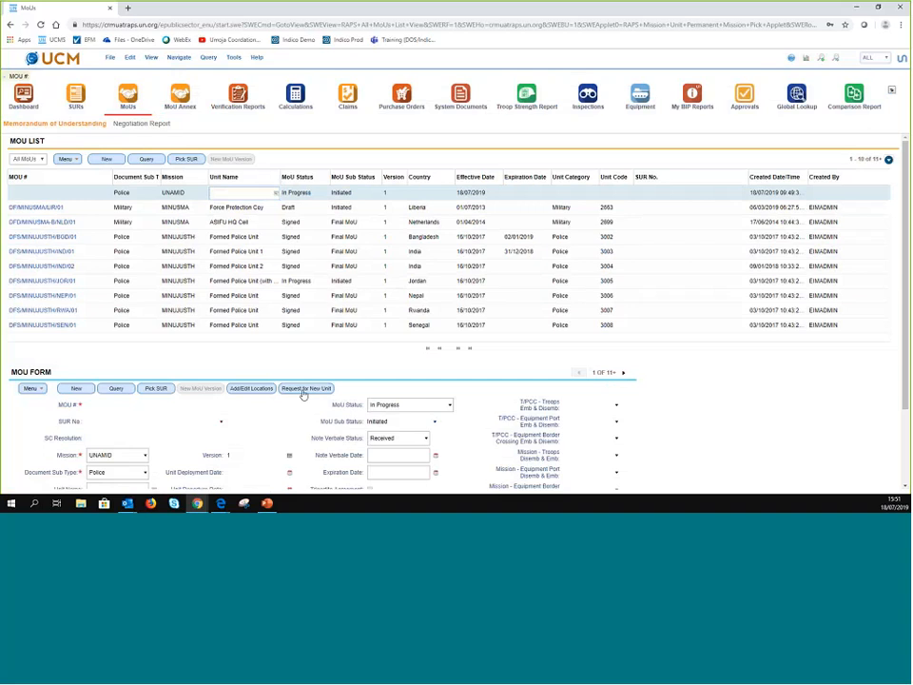
# - Submit a new-unit request for 'Training Unit - Demo' with T/PCC Albania
pyautogui.scroll(-1, 304, 394)
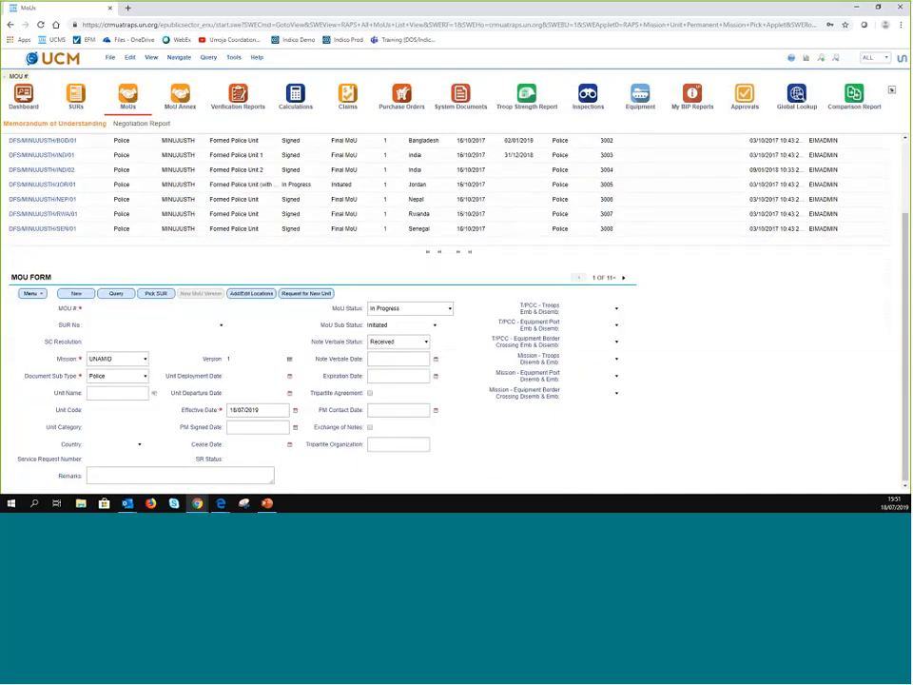
pyautogui.click(309, 293)
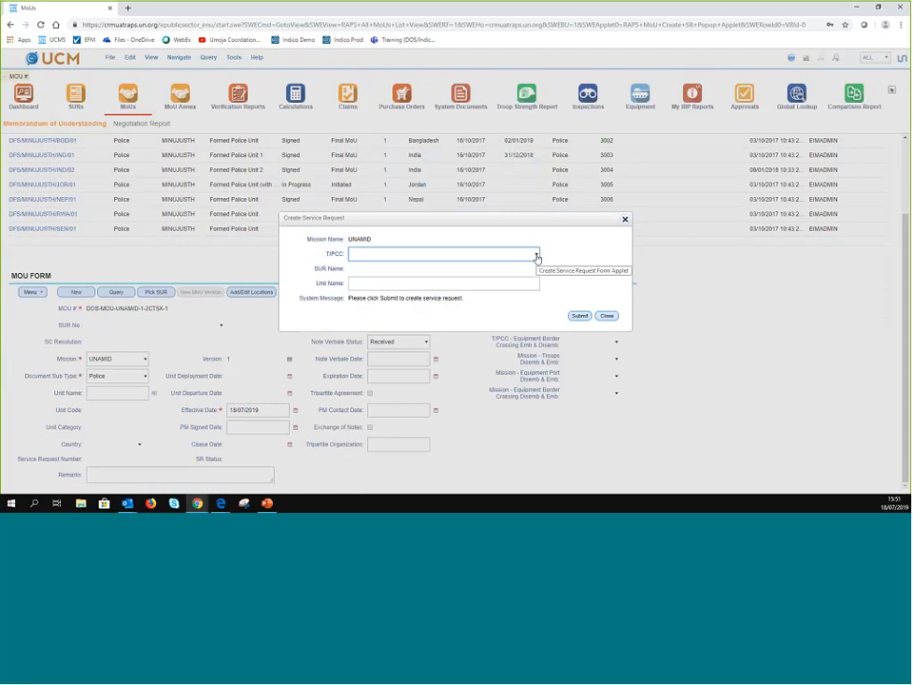
pyautogui.click(536, 256)
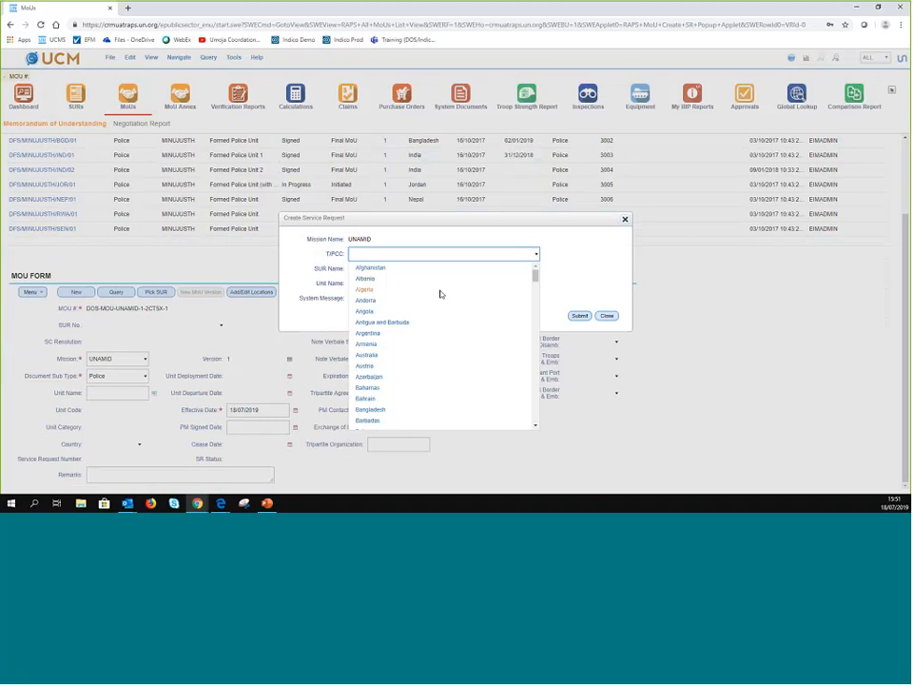
pyautogui.click(368, 278)
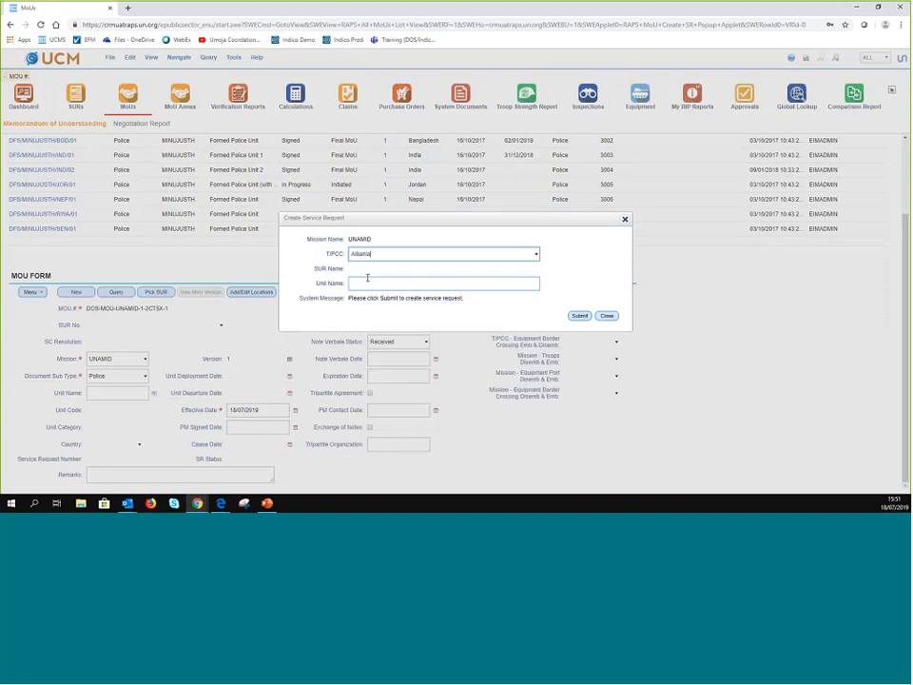
pyautogui.click(367, 280)
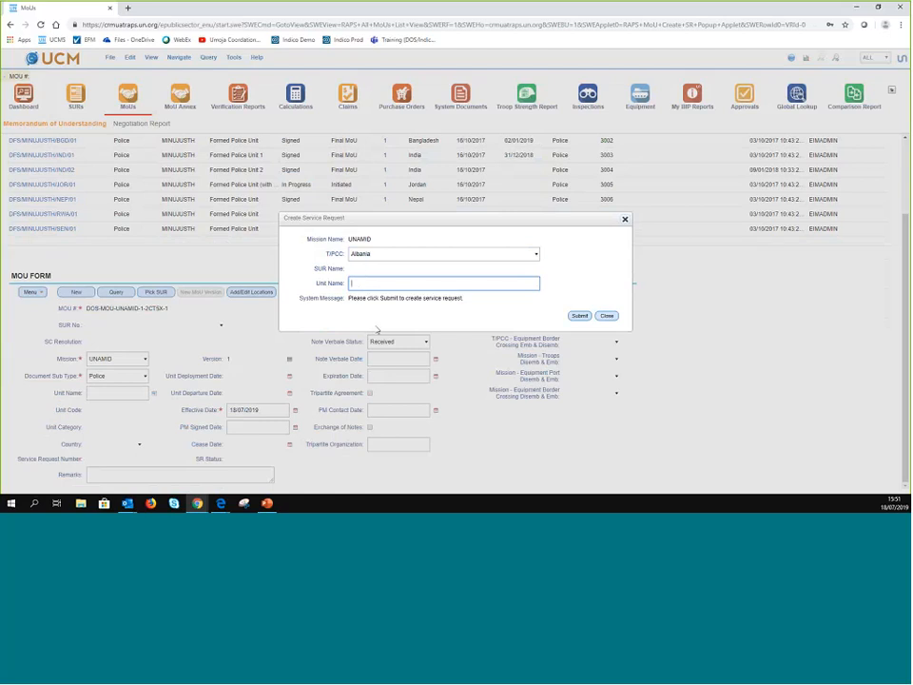
pyautogui.write('Training Unit -')
pyautogui.write('Demo')
pyautogui.click(581, 314)
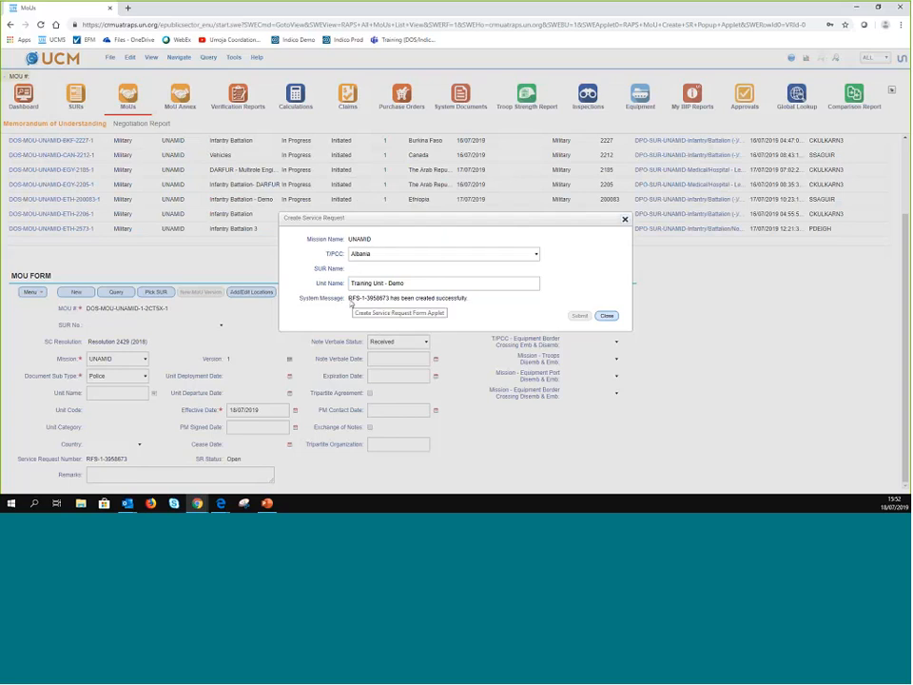
# - Select the creation confirmation message text, then close the service request window
pyautogui.moveTo(348, 298); pyautogui.dragTo(472, 324)
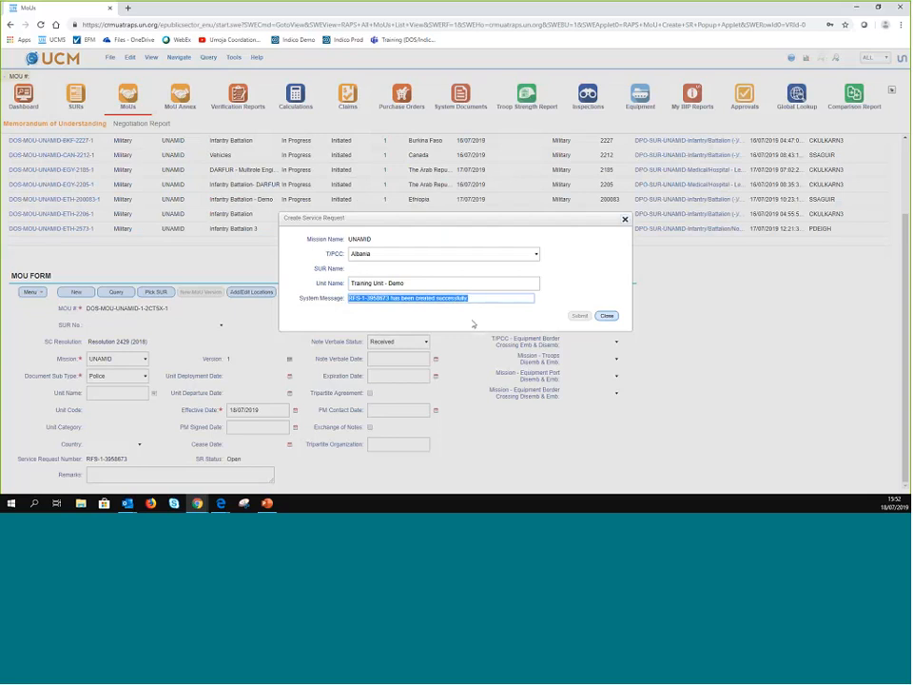
pyautogui.click(442, 311)
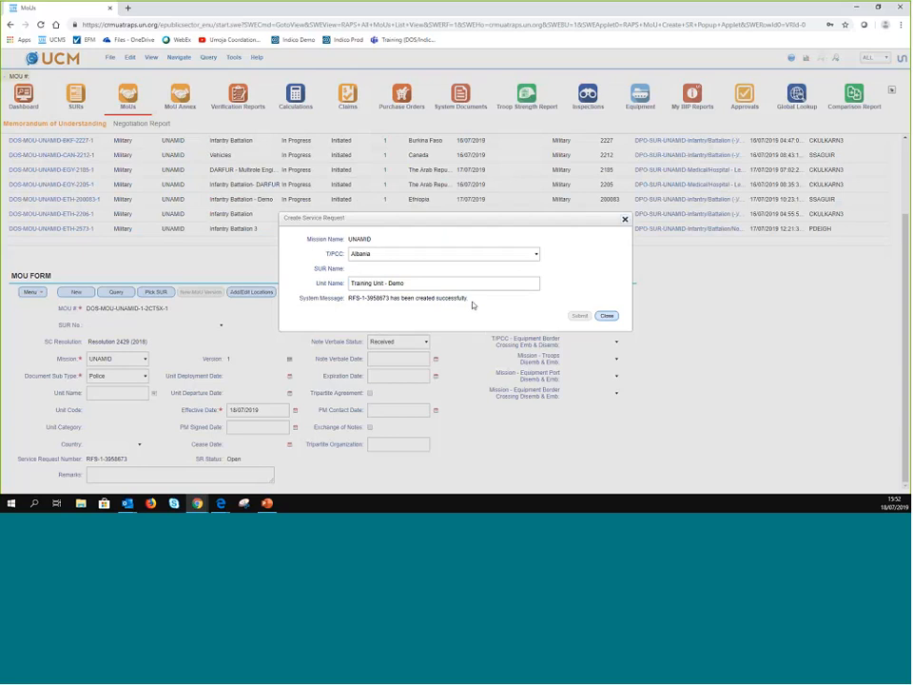
pyautogui.moveTo(473, 305); pyautogui.dragTo(347, 297)
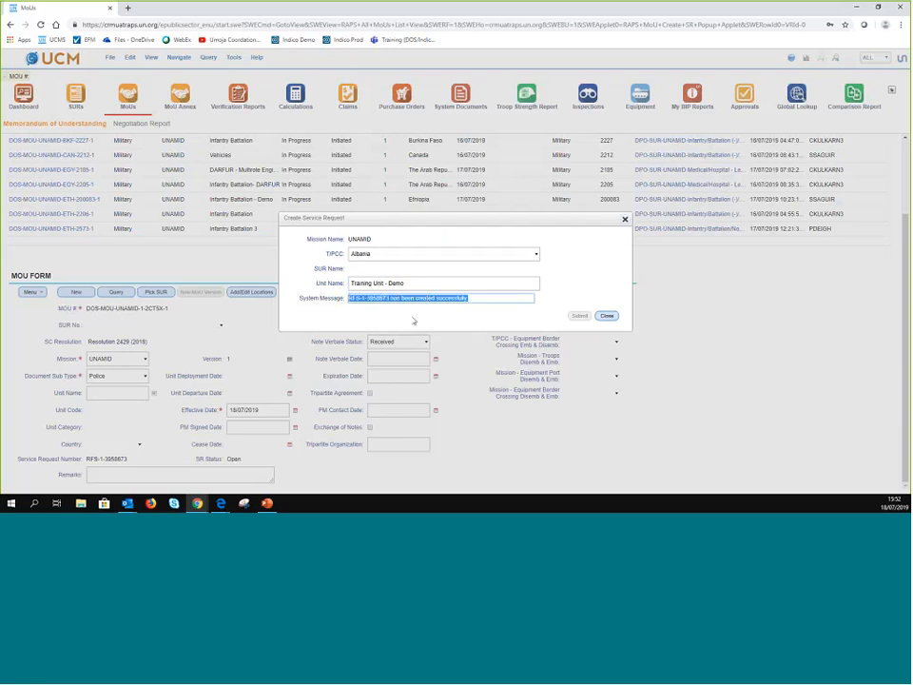
pyautogui.click(417, 321)
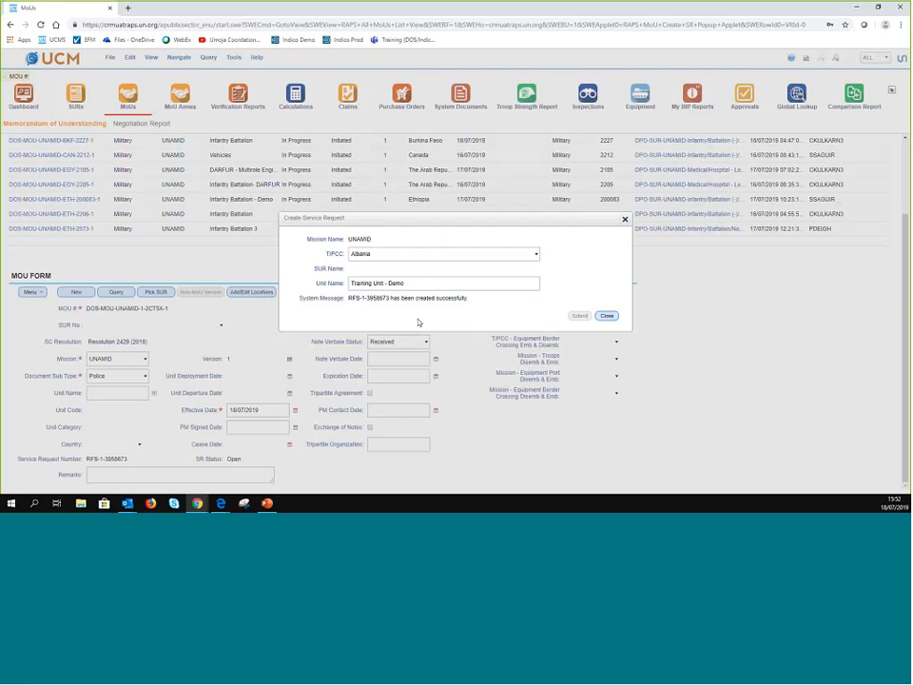
pyautogui.click(608, 316)
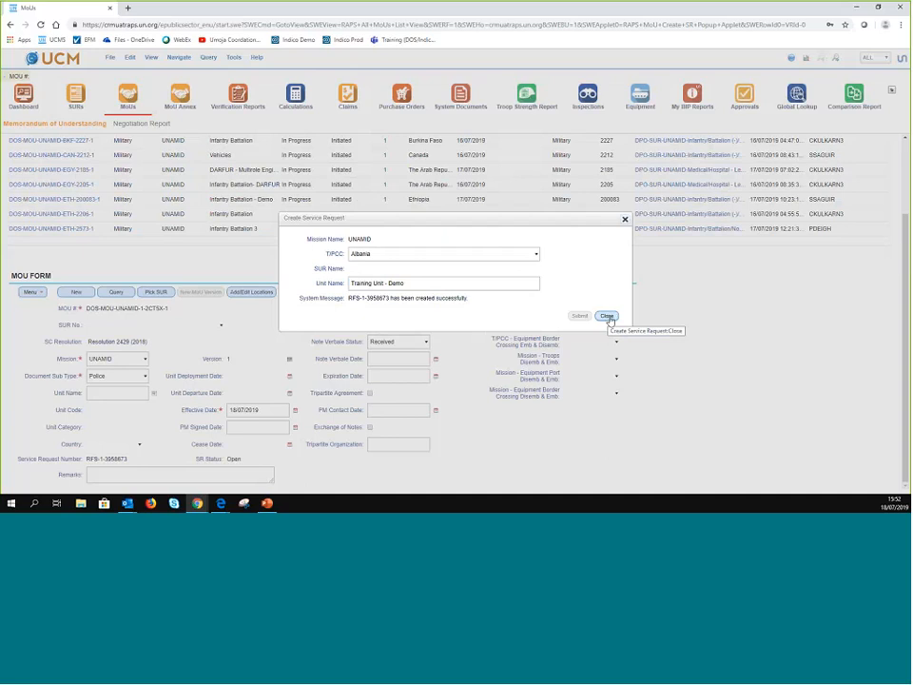
pyautogui.click(609, 317)
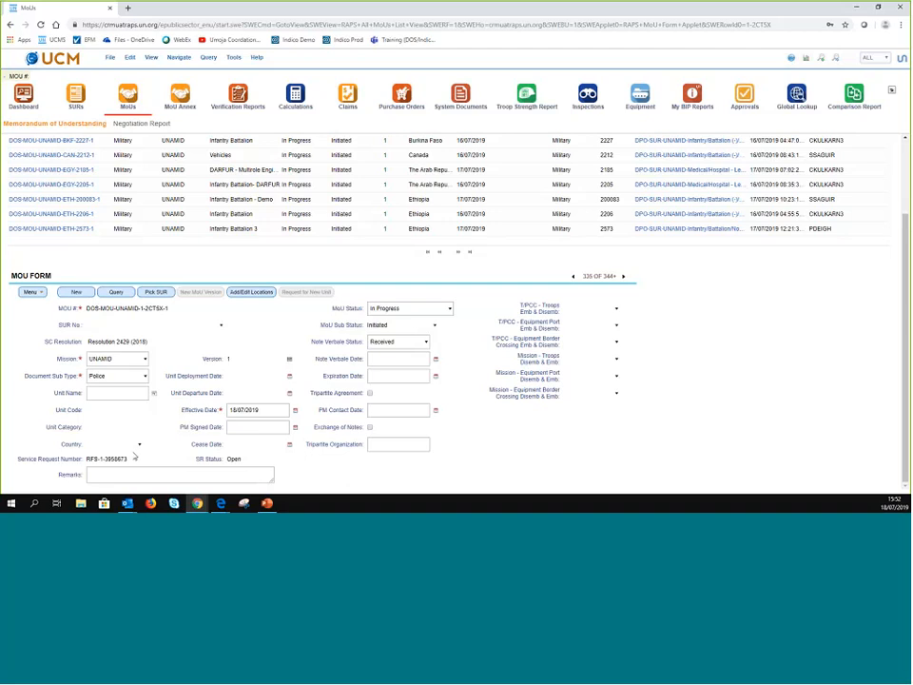
# - Inspect the Service Request Number, Remarks and Open SR Status fields, then scroll up to the MoU list
pyautogui.moveTo(197, 503)
pyautogui.click(132, 462)
pyautogui.click(205, 469)
pyautogui.click(247, 463)
pyautogui.click(335, 471)
pyautogui.click(244, 462)
pyautogui.doubleClick(252, 463)
pyautogui.click(337, 478)
pyautogui.click(319, 472)
pyautogui.scroll(2, 364, 482)
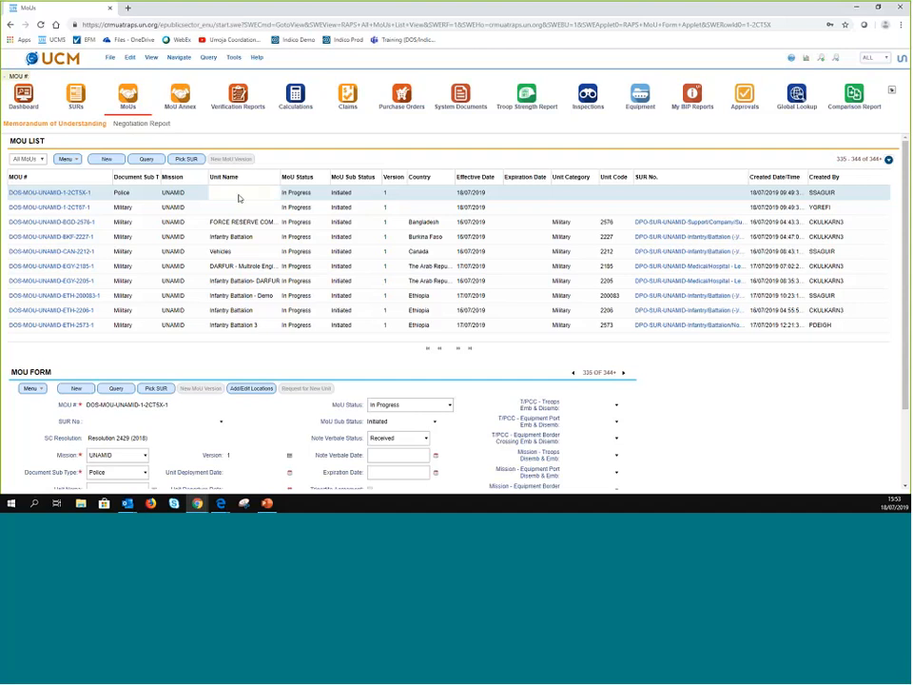
# - Check the country, effective date, unit category and SUR number cells, then open MoU DOS-MOU-UNAMID-1-2CTSX-1
pyautogui.click(423, 195)
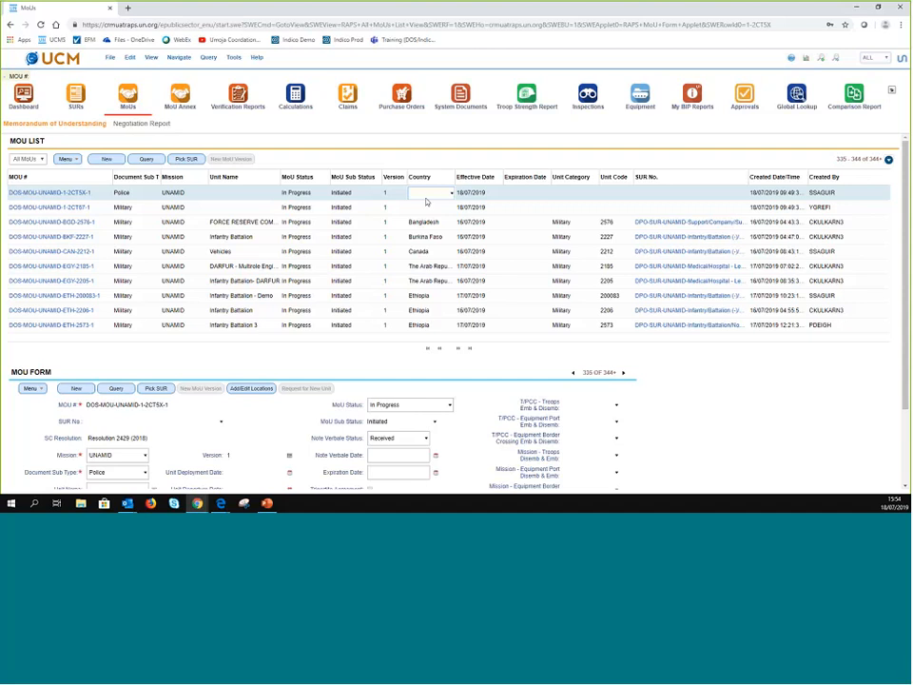
pyautogui.click(494, 197)
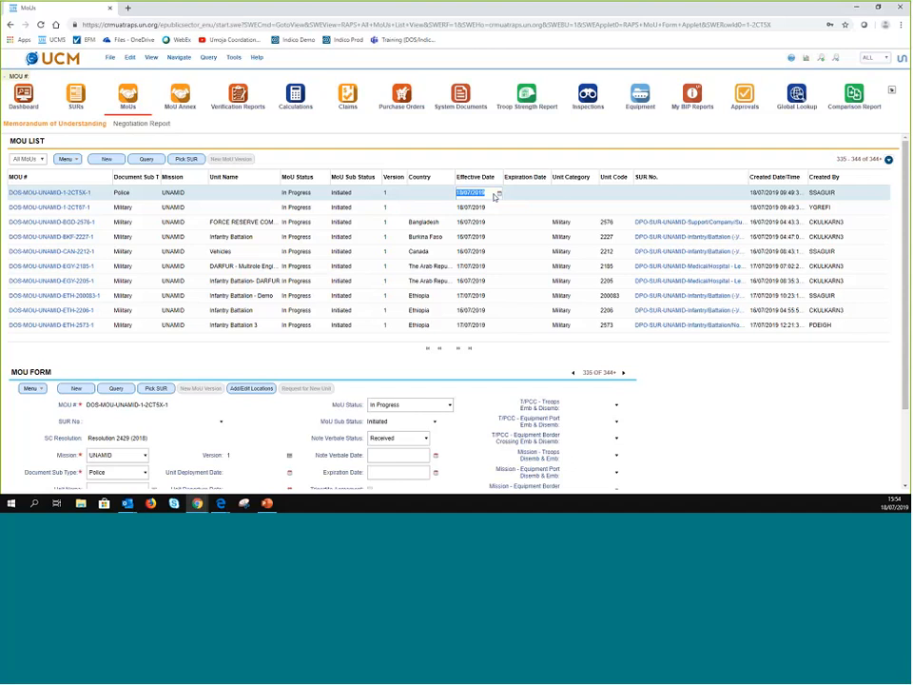
pyautogui.click(565, 192)
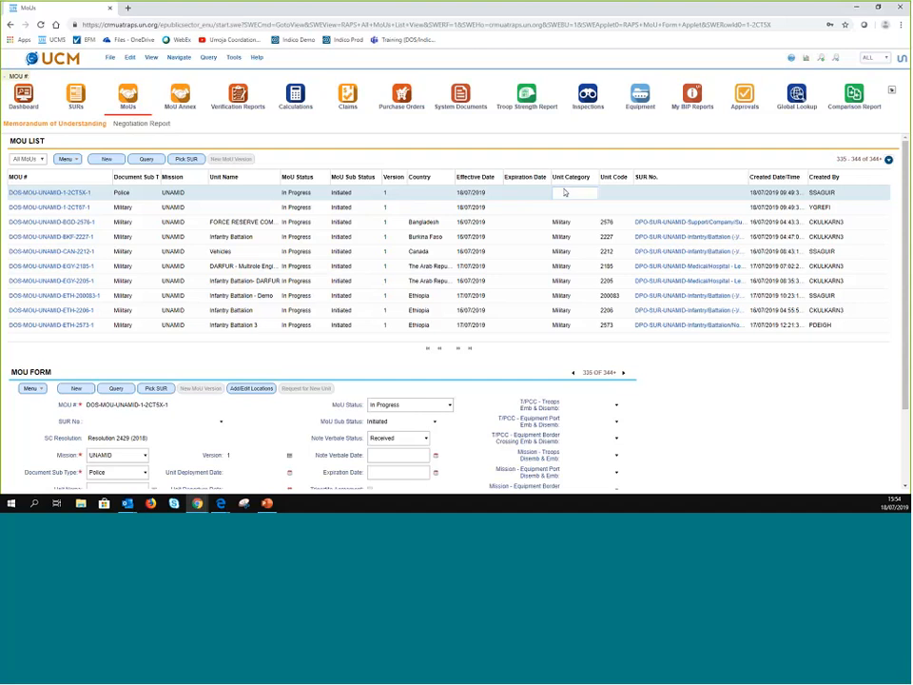
pyautogui.press('Tab')
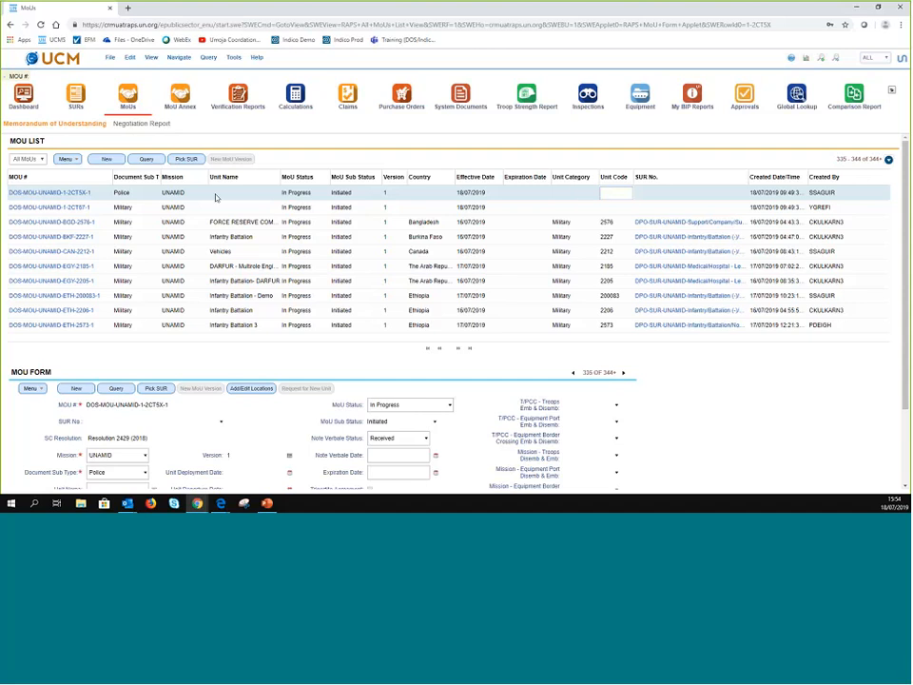
pyautogui.click(689, 201)
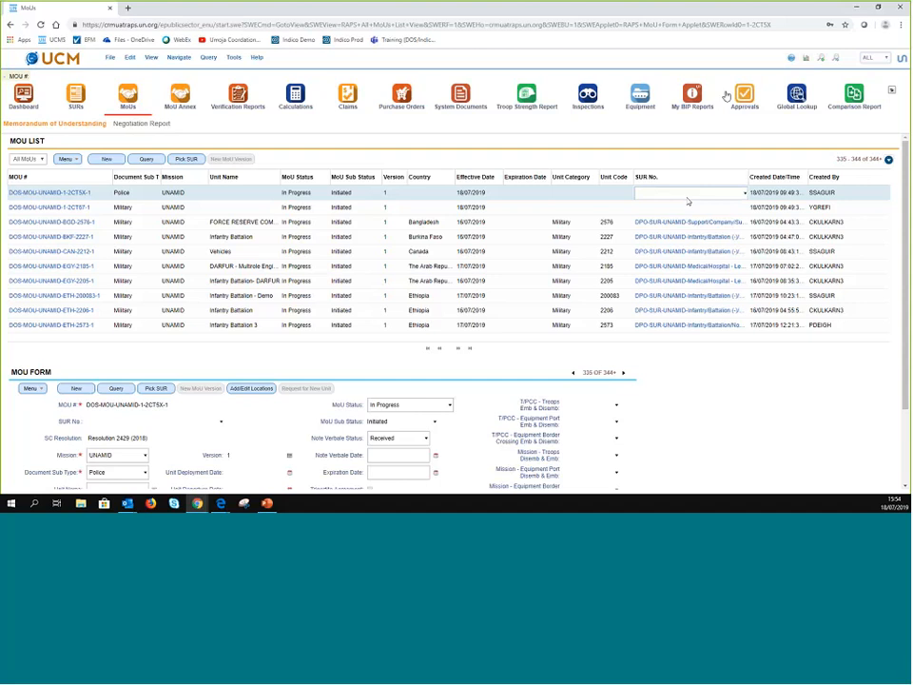
pyautogui.click(29, 193)
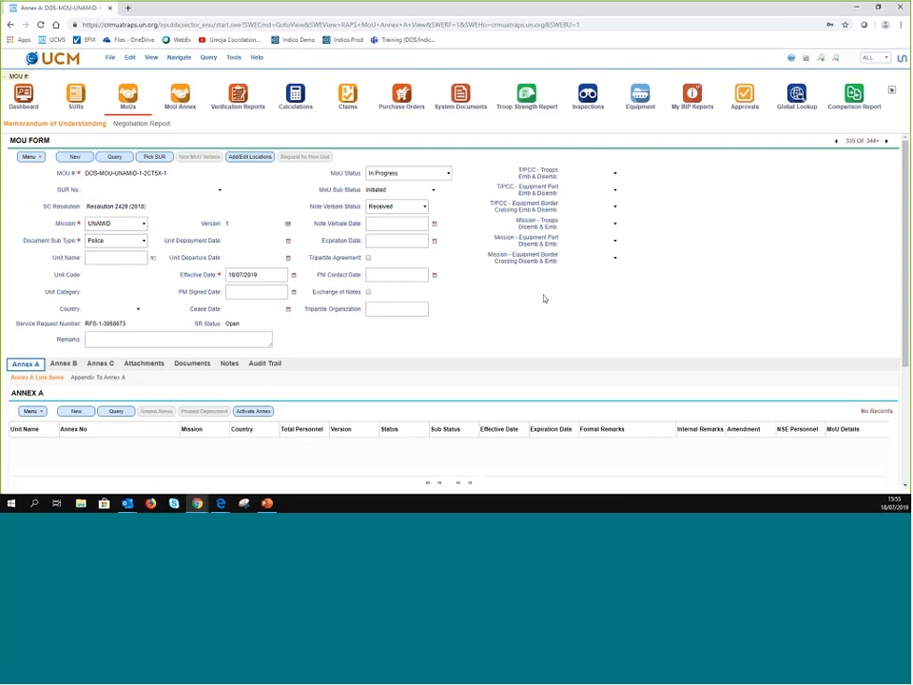
pyautogui.click(250, 157)
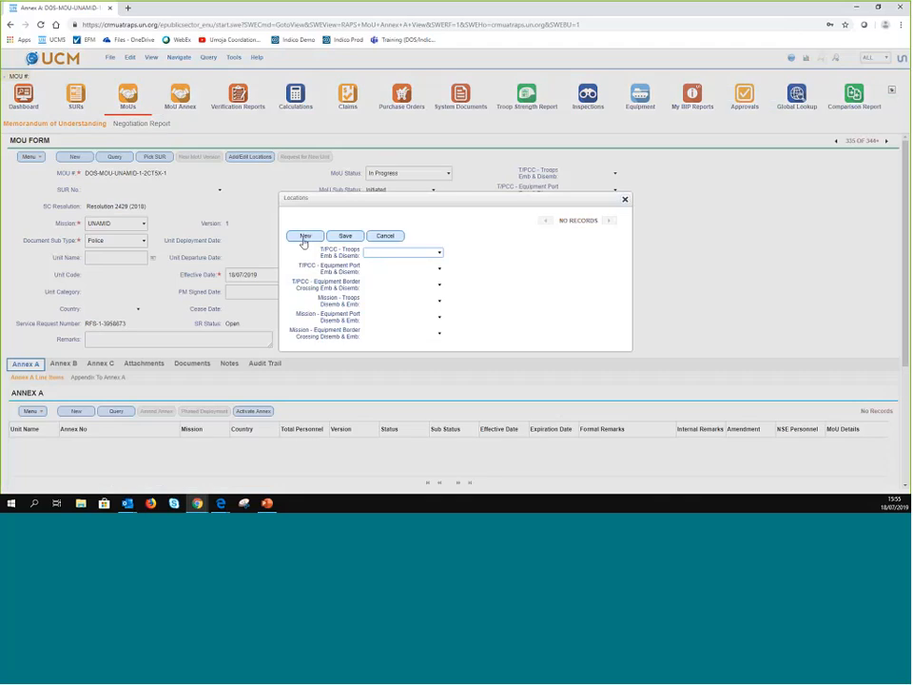
pyautogui.click(302, 237)
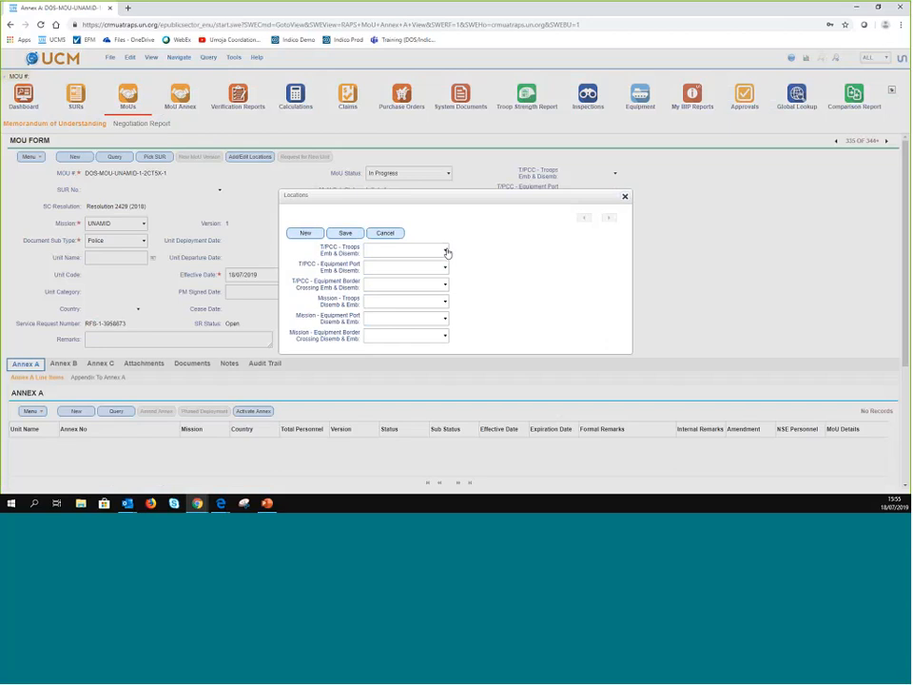
pyautogui.press('Tab')
pyautogui.click(398, 249)
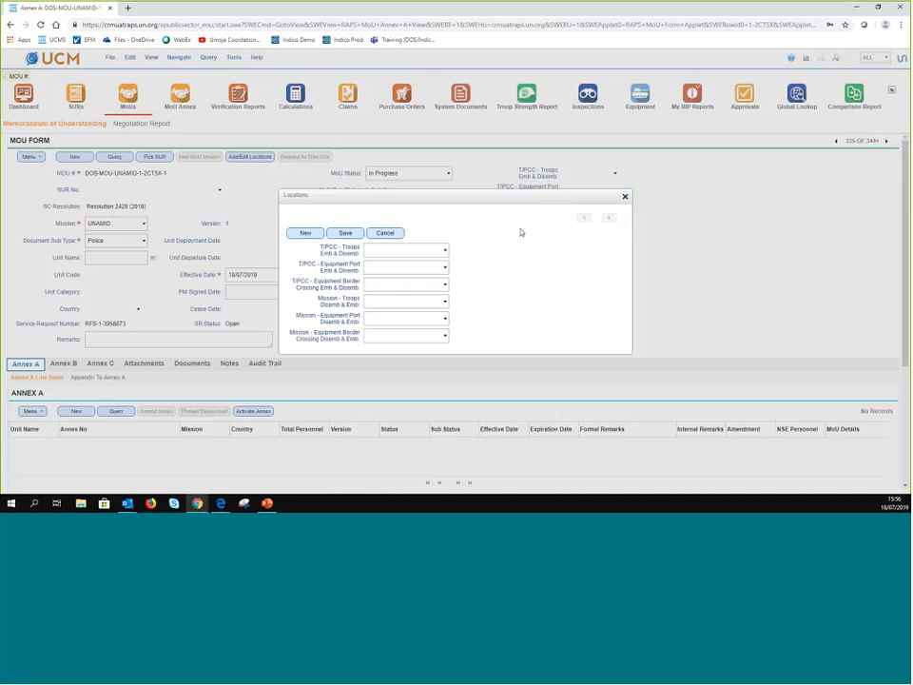
pyautogui.click(624, 198)
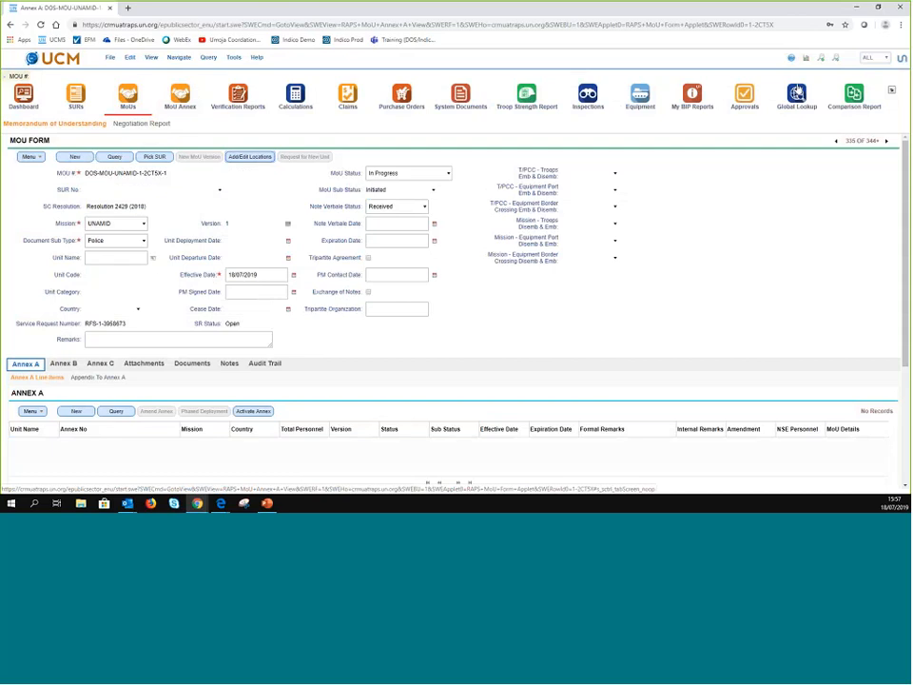
# - Open Global Lookup and display the Permanent Missions list
pyautogui.click(798, 92)
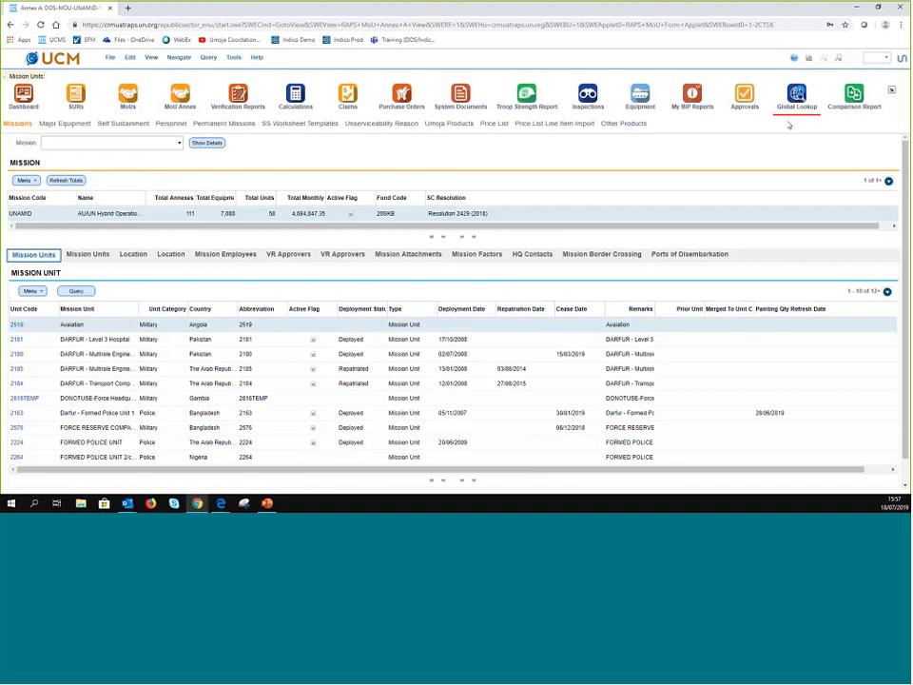
pyautogui.click(229, 124)
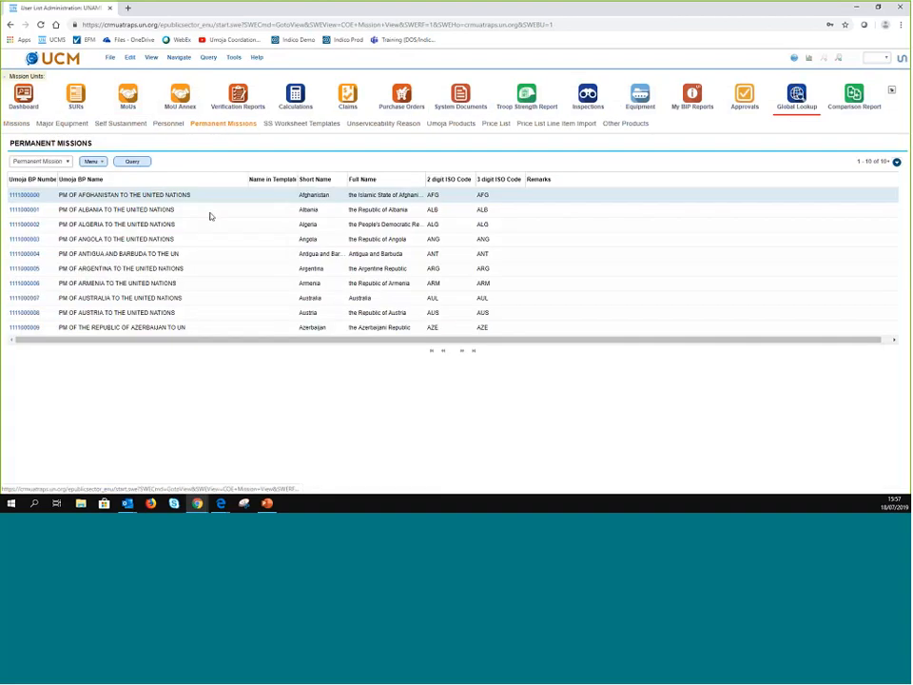
# - Add a Tirana contact to the Albania permanent mission, then delete the incomplete contact row
pyautogui.click(25, 209)
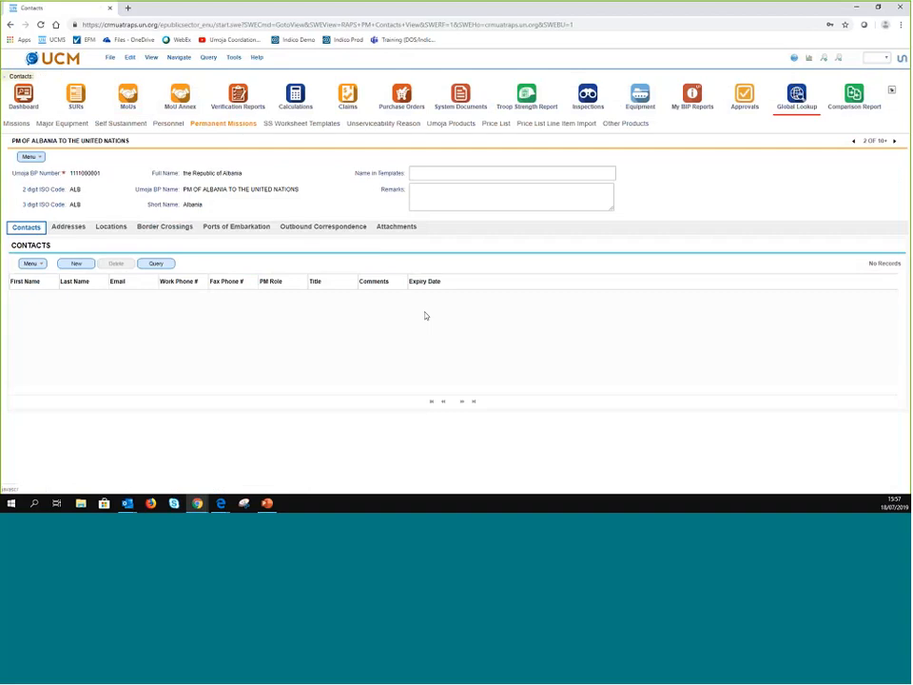
pyautogui.click(77, 265)
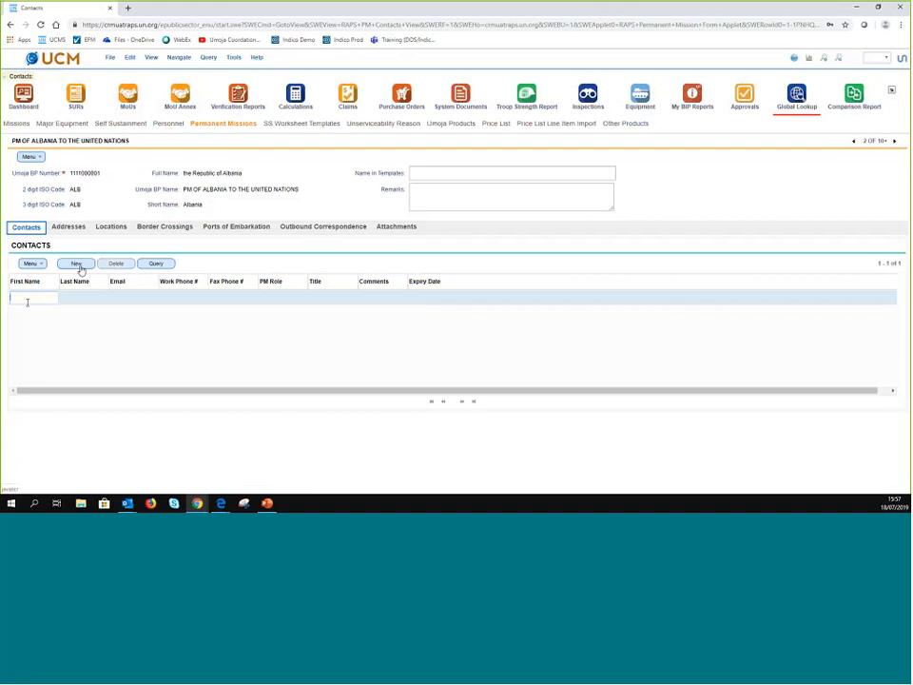
pyautogui.write('Tirana')
pyautogui.press('Return')
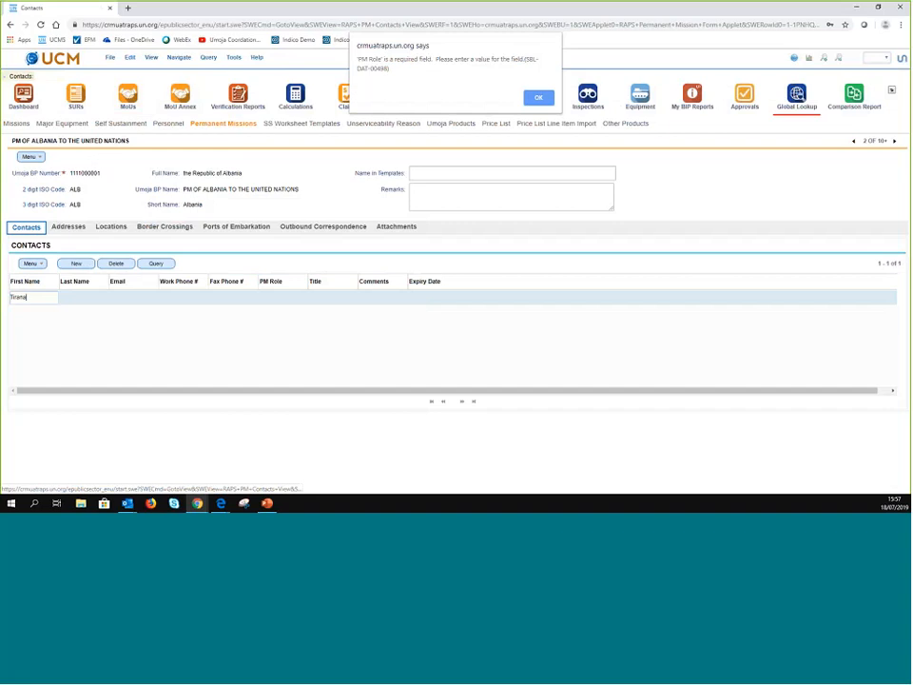
pyautogui.press('Return')
pyautogui.click(116, 266)
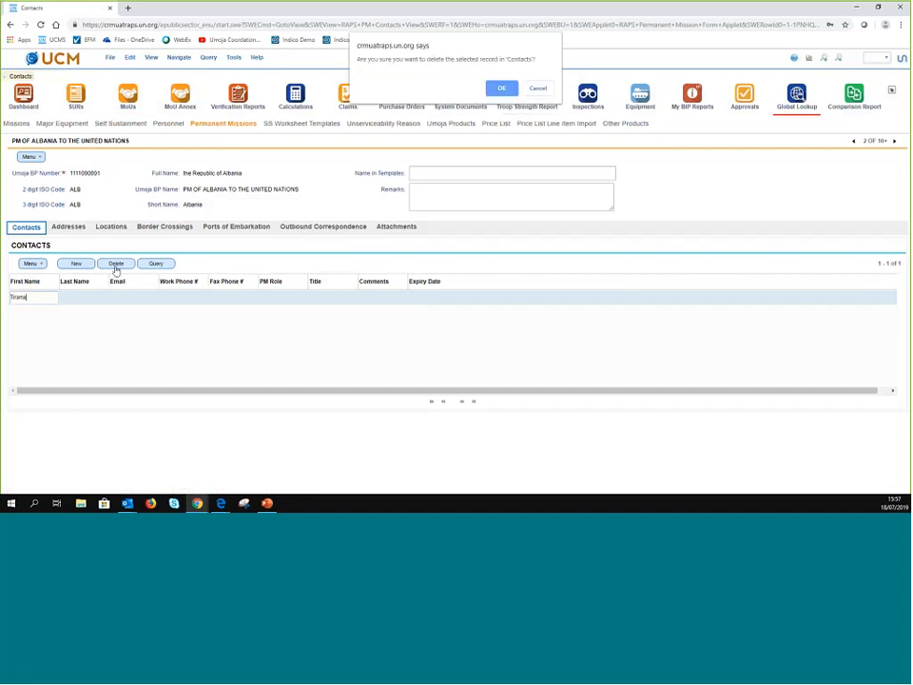
pyautogui.press('Return')
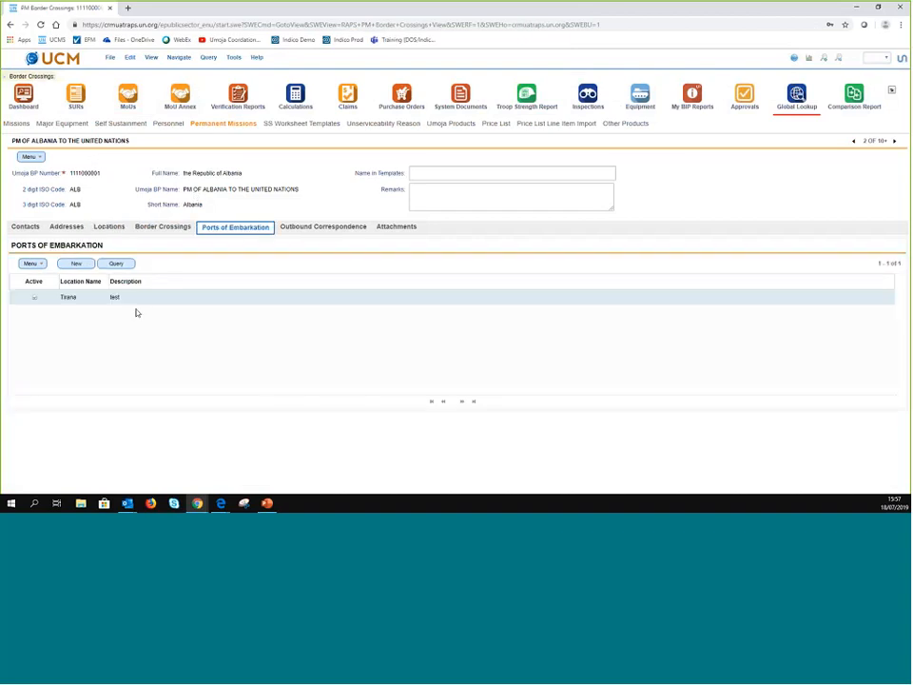
# - Check the mission's outbound correspondence, ports of embarkation and border crossings, then go to the MoU list
pyautogui.click(291, 230)
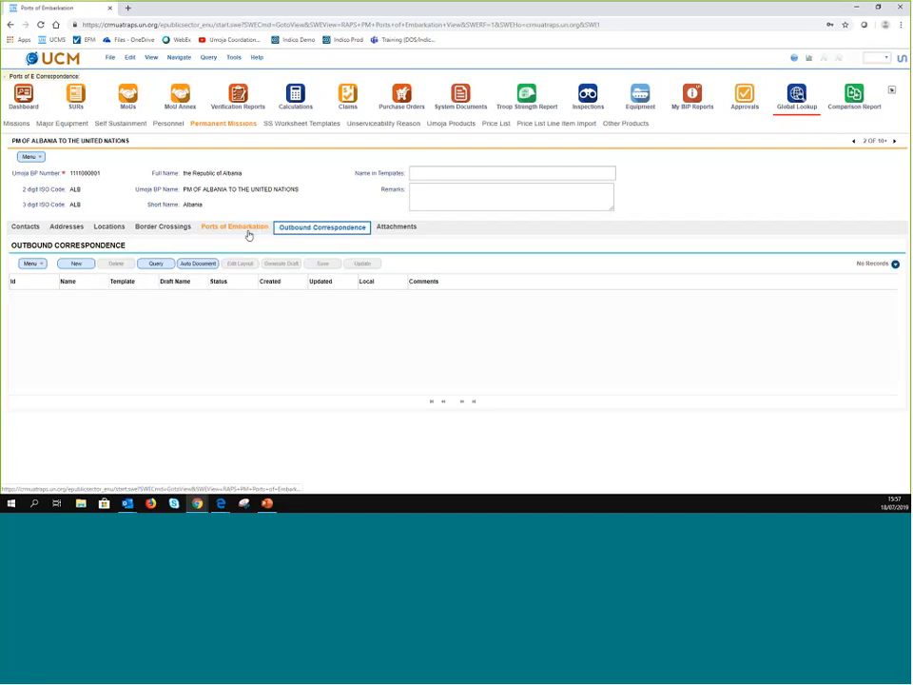
pyautogui.click(246, 229)
pyautogui.click(162, 233)
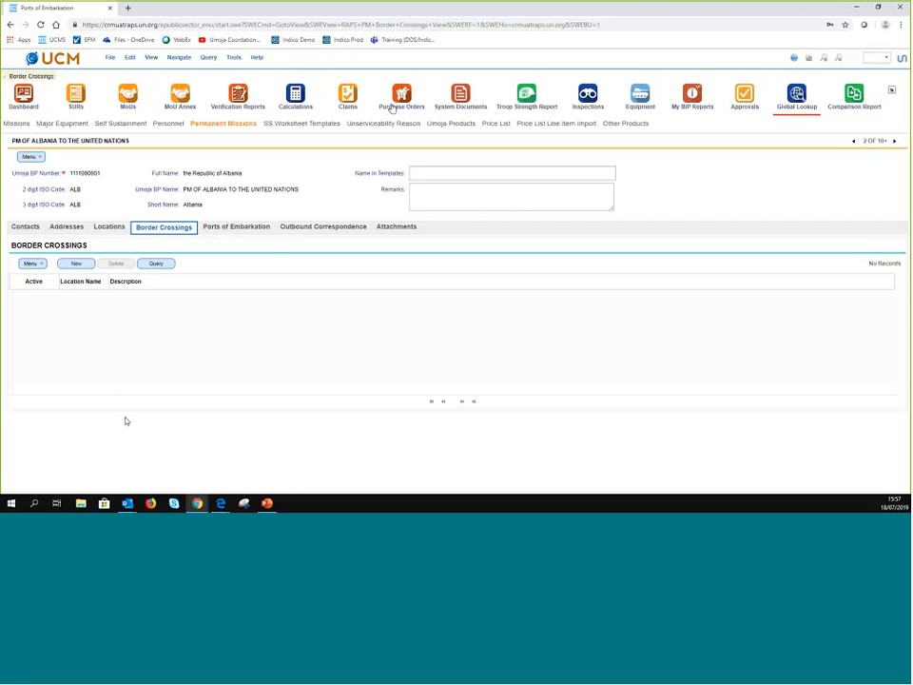
pyautogui.click(128, 98)
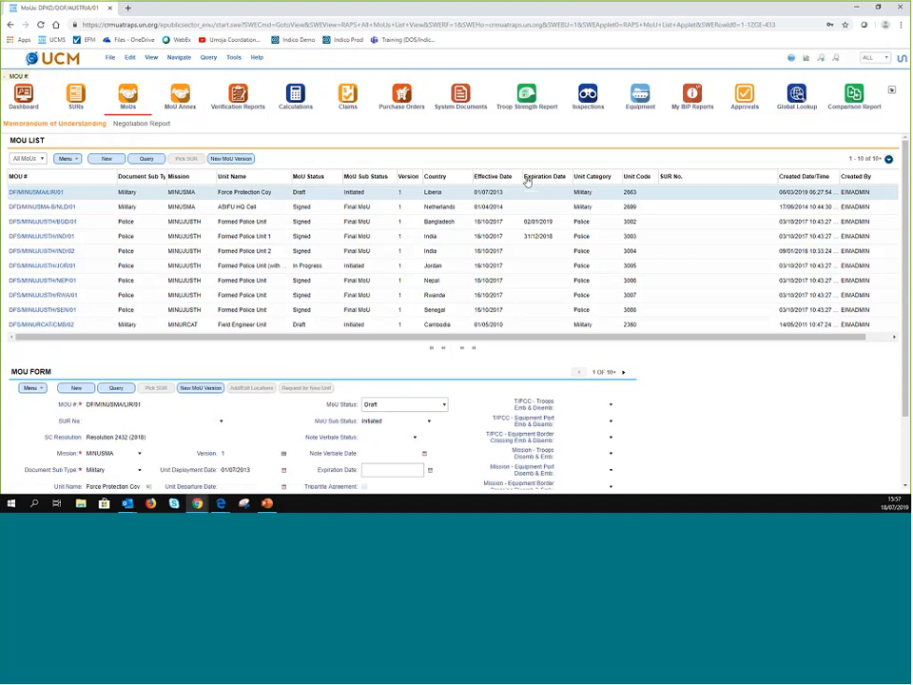
# - Sort MoUs by effective date in reverse order, view one MoU, then show only your own records
pyautogui.click(502, 177)
pyautogui.click(502, 177)
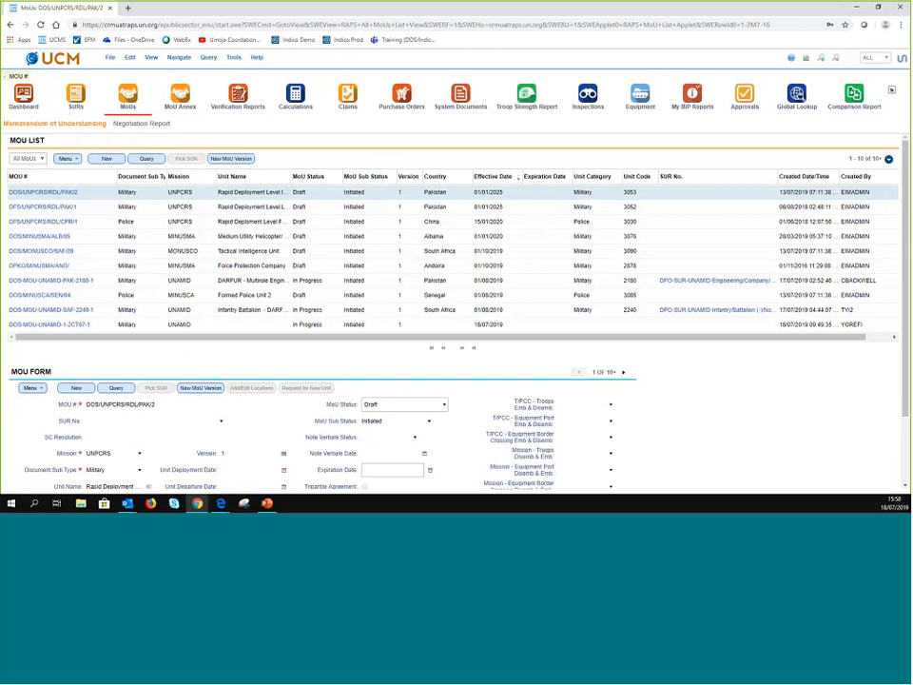
pyautogui.click(49, 325)
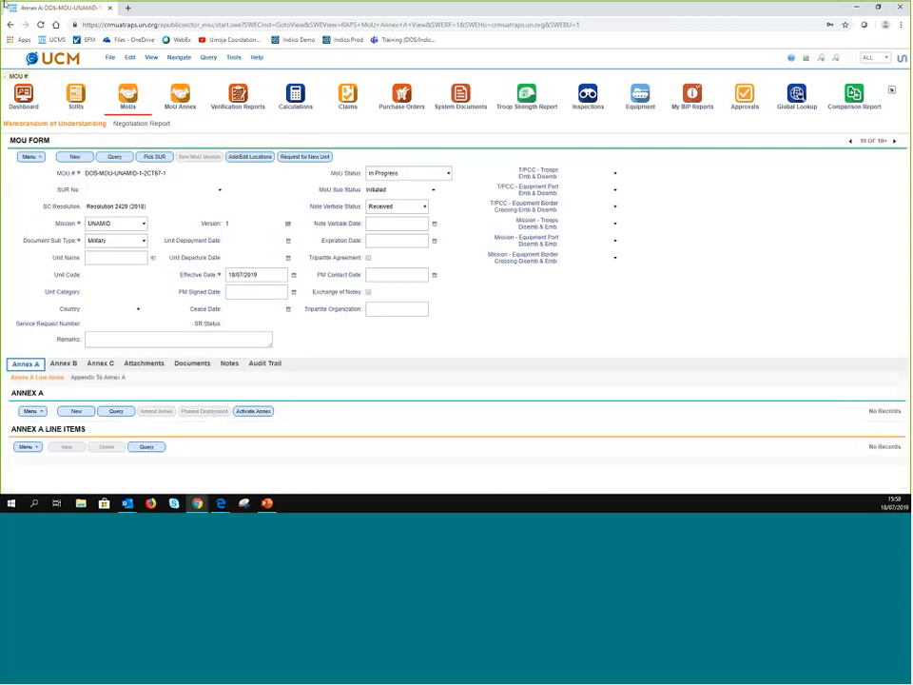
pyautogui.click(875, 58)
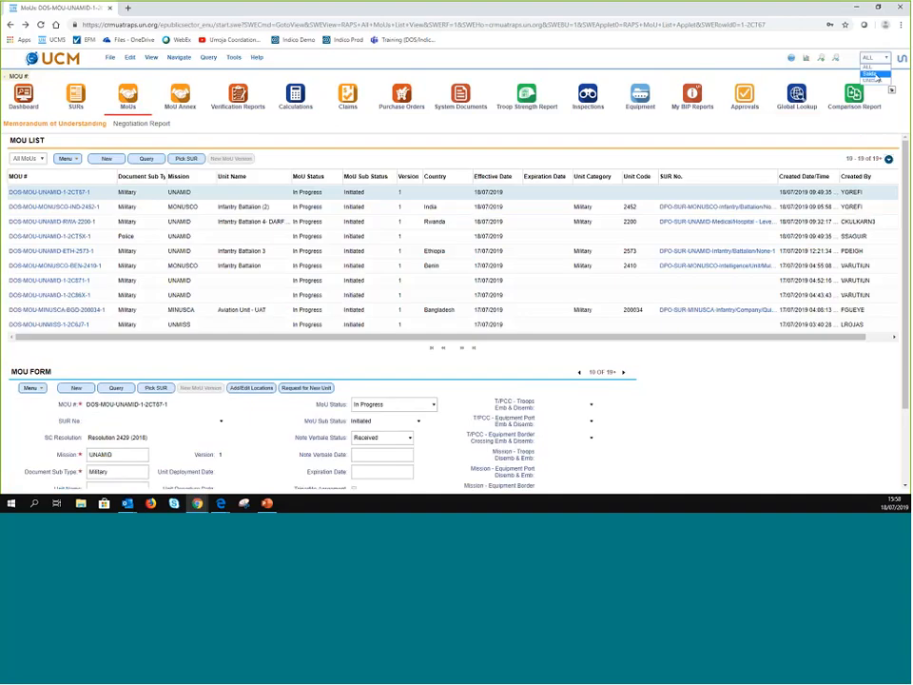
pyautogui.click(871, 73)
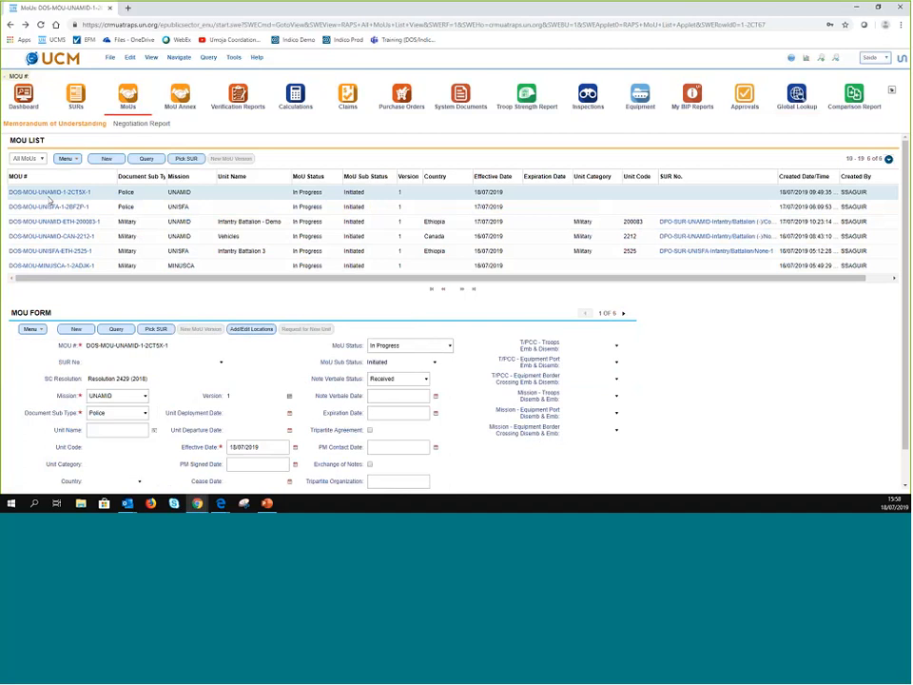
# - Open MoU DOS-MOU-UNAMID-1-2CT5X-1 and start editing its unit name
pyautogui.click(48, 197)
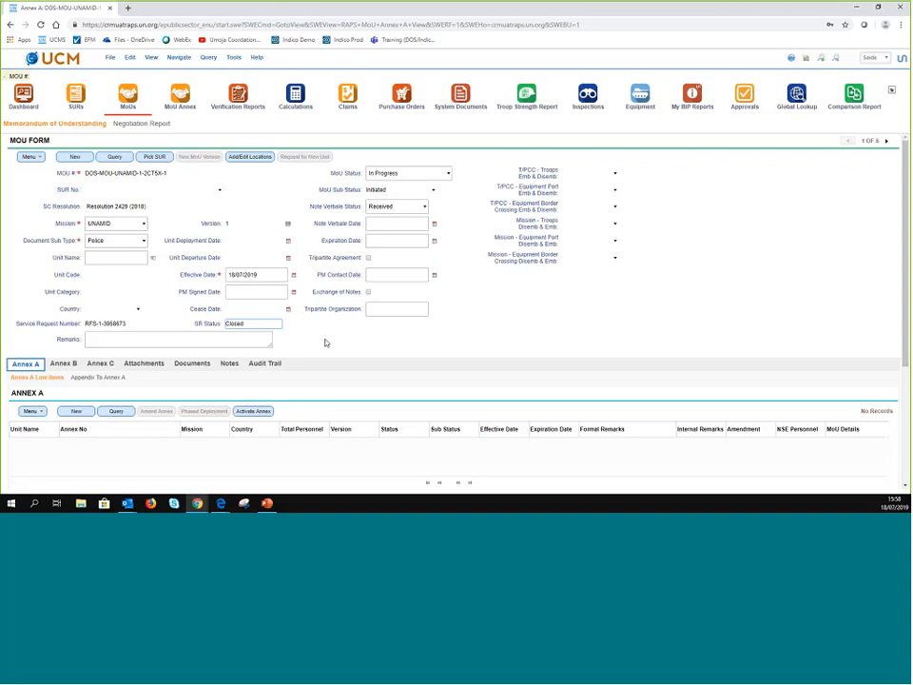
pyautogui.click(143, 258)
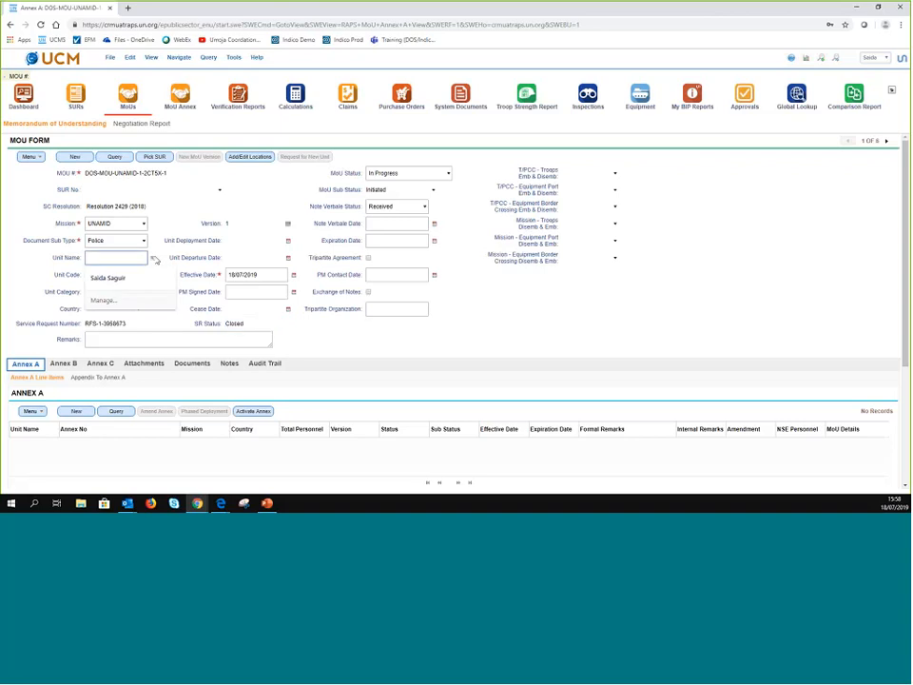
# - Pick Training Unit - Demo from the unit lookup as the MoU's unit
pyautogui.click(152, 259)
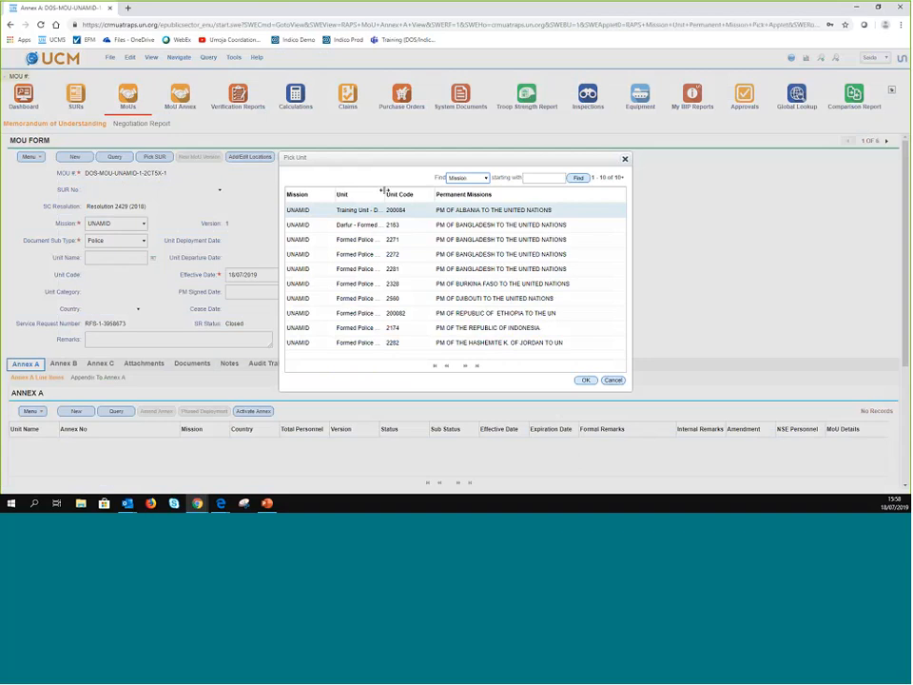
pyautogui.moveTo(385, 190); pyautogui.dragTo(464, 197)
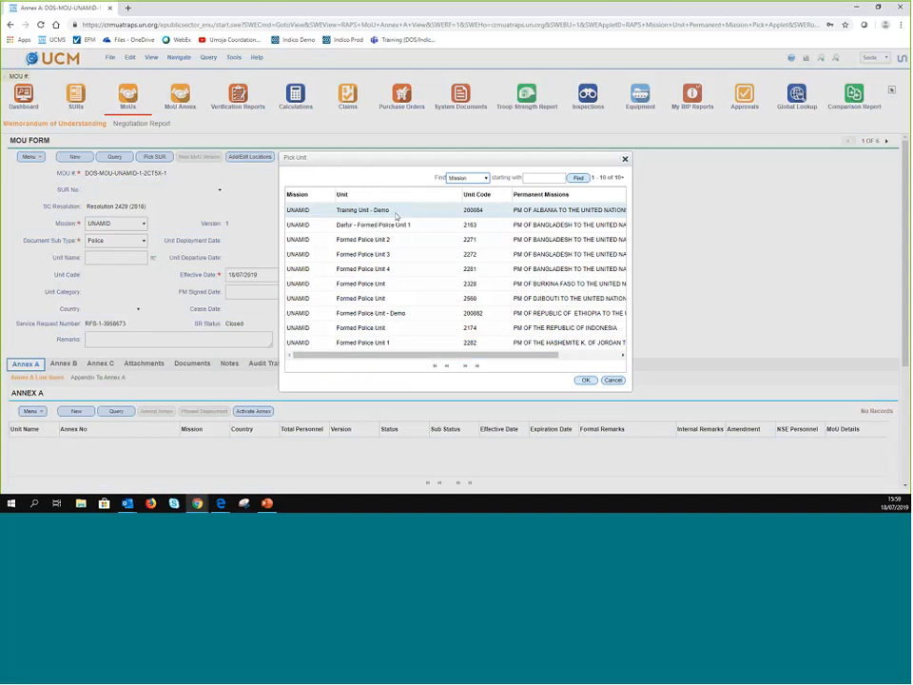
pyautogui.click(578, 381)
pyautogui.click(582, 383)
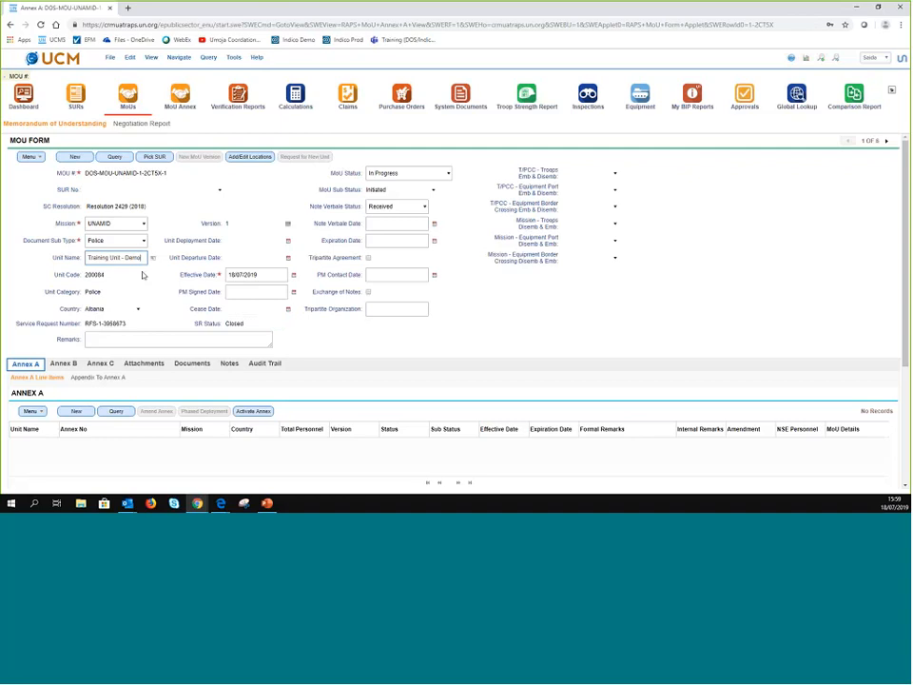
# - Add a locations record: Tirana for T/PCC troop and equipment ports, EL FASHER for both mission ports
pyautogui.click(250, 157)
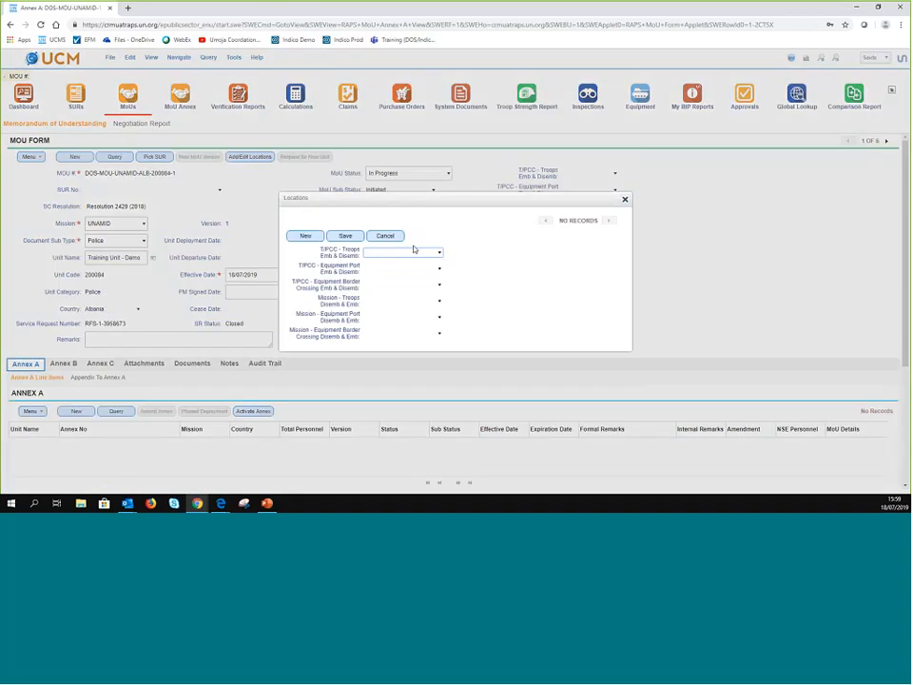
pyautogui.click(306, 235)
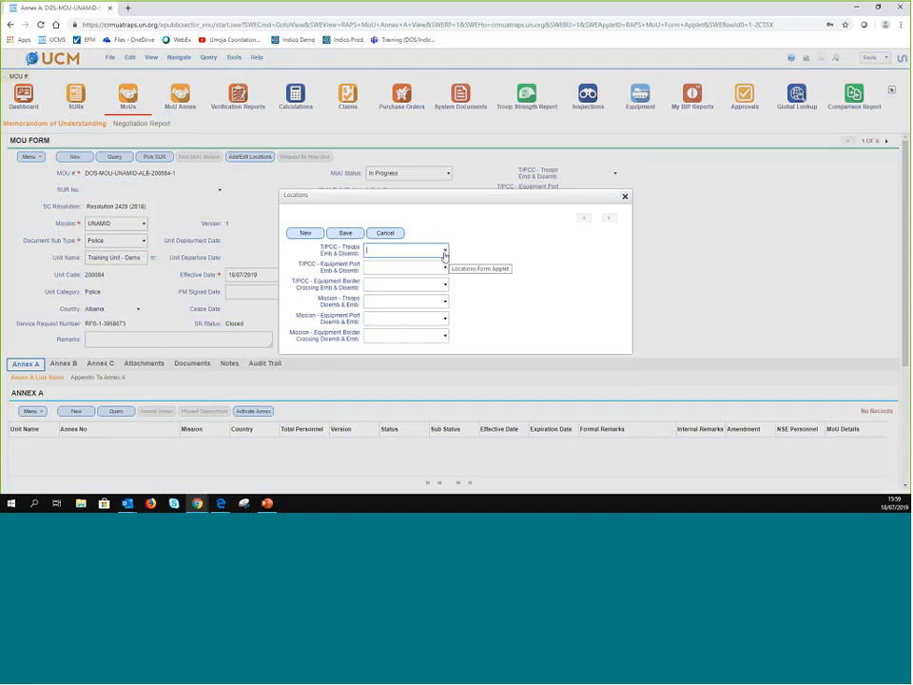
pyautogui.click(445, 251)
pyautogui.click(389, 266)
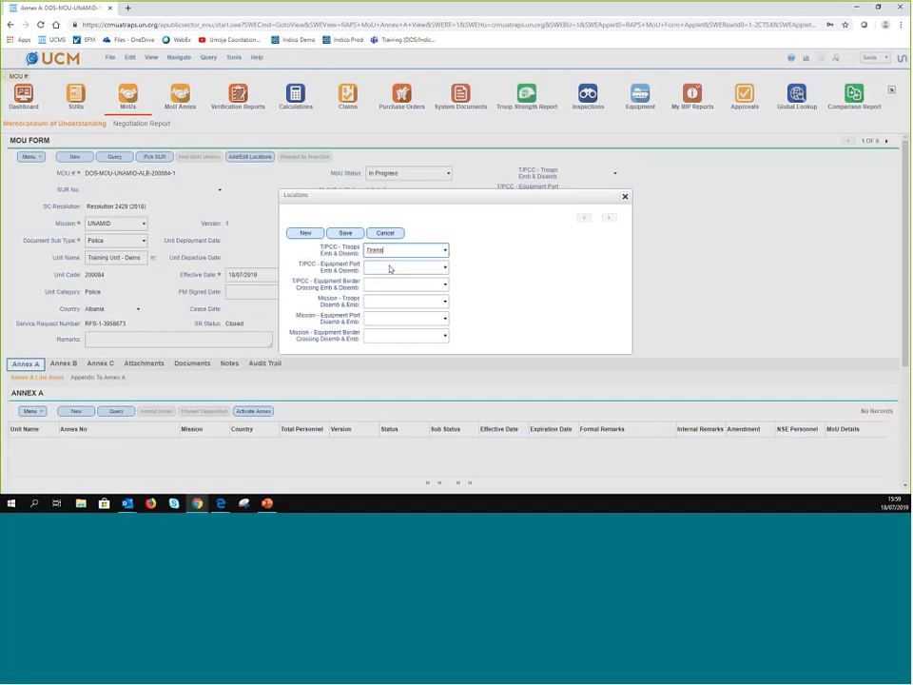
pyautogui.click(445, 270)
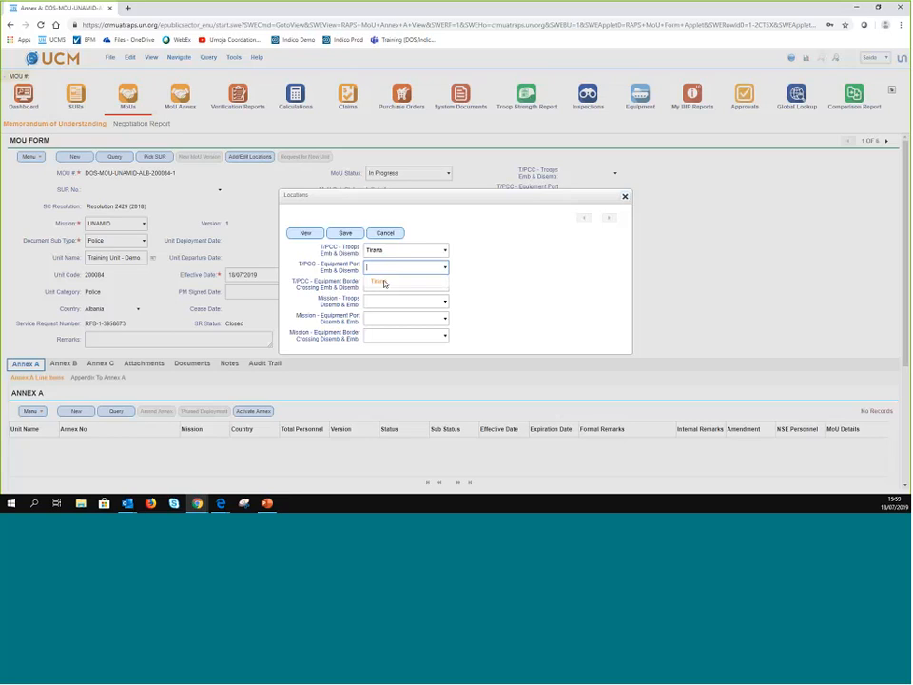
pyautogui.click(381, 281)
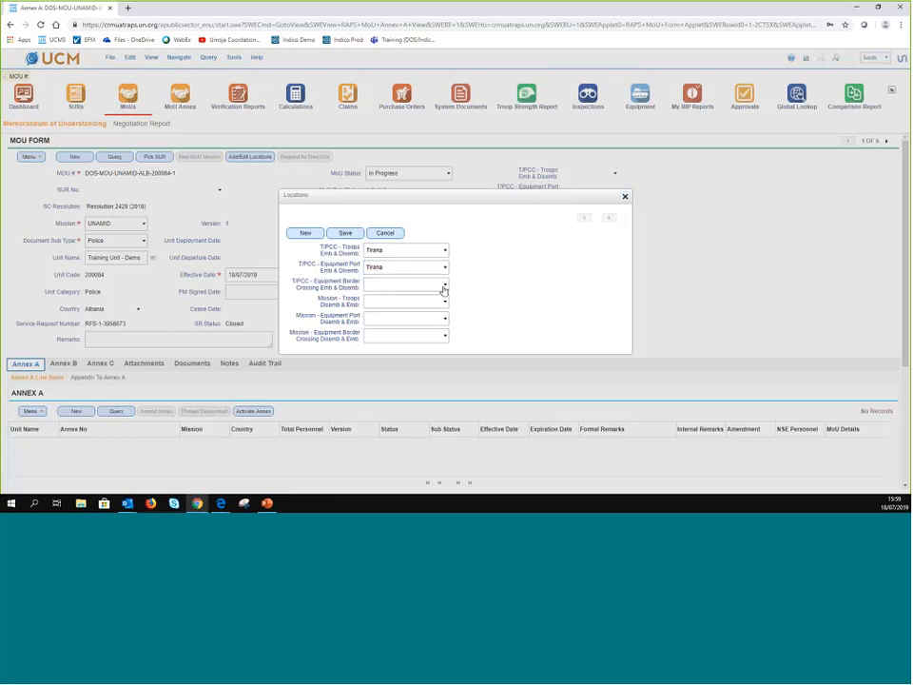
pyautogui.click(444, 302)
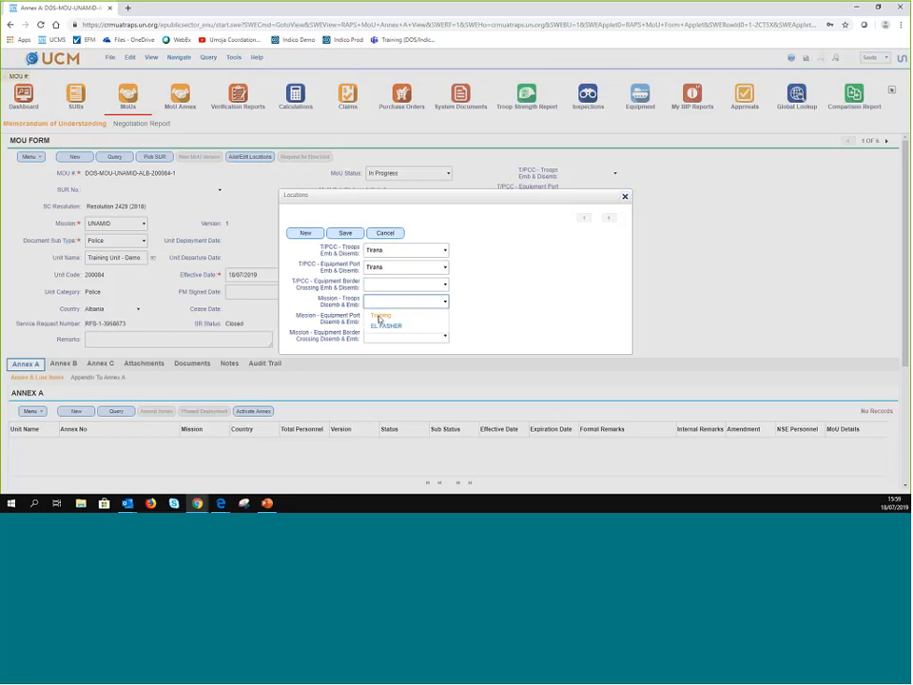
pyautogui.click(382, 327)
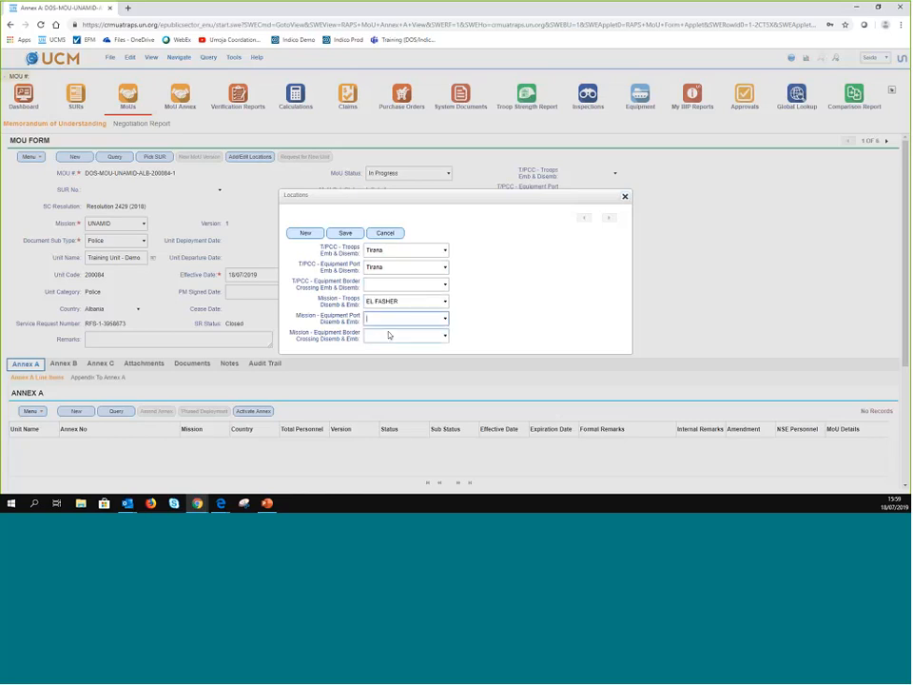
pyautogui.click(445, 320)
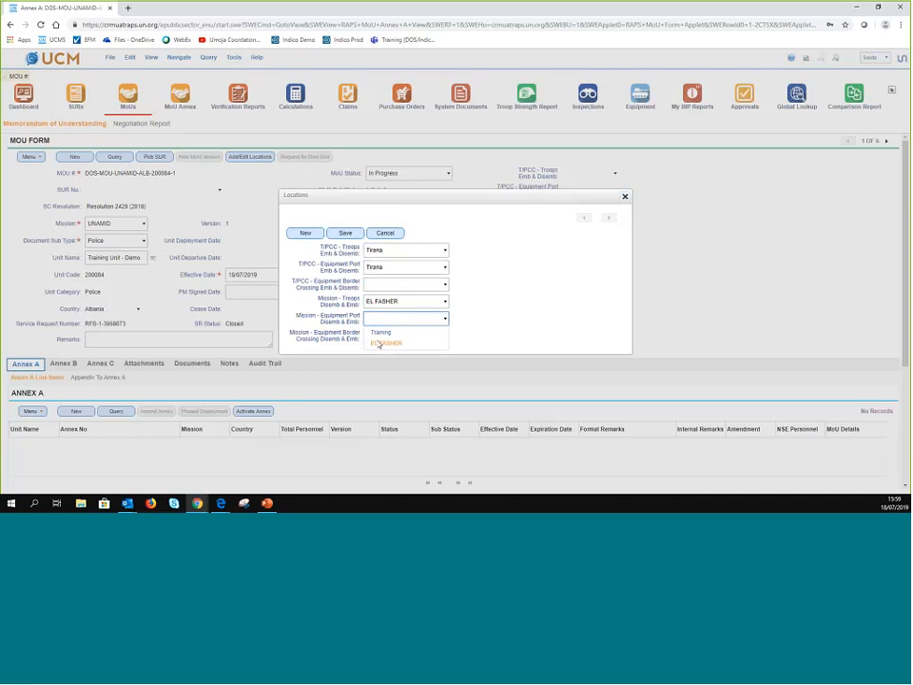
pyautogui.click(382, 343)
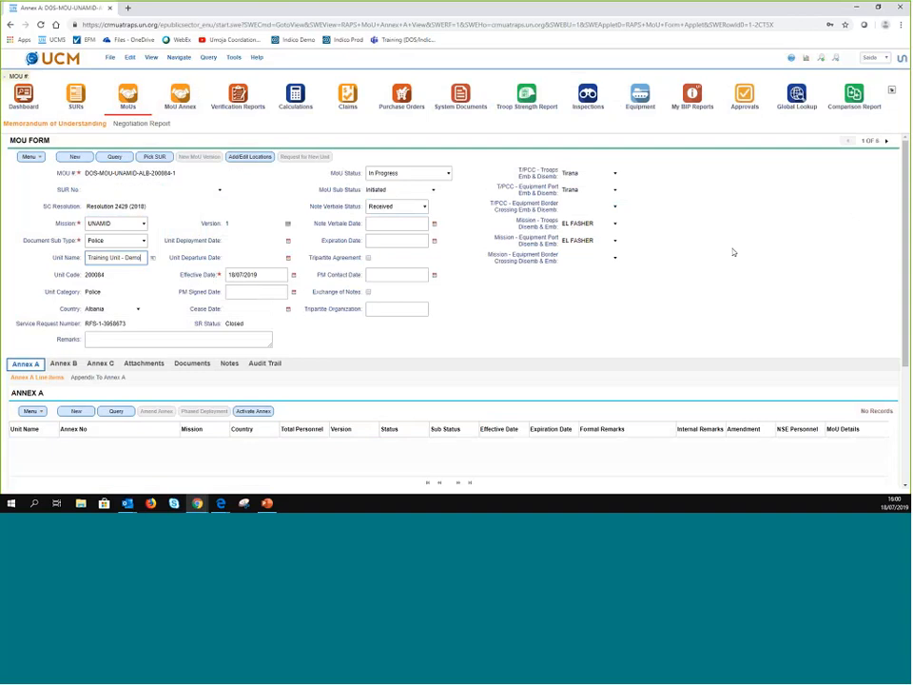
# - Keep the note verbale status Received, set its date to 01/06/2019, and show the Attachments list
pyautogui.click(425, 206)
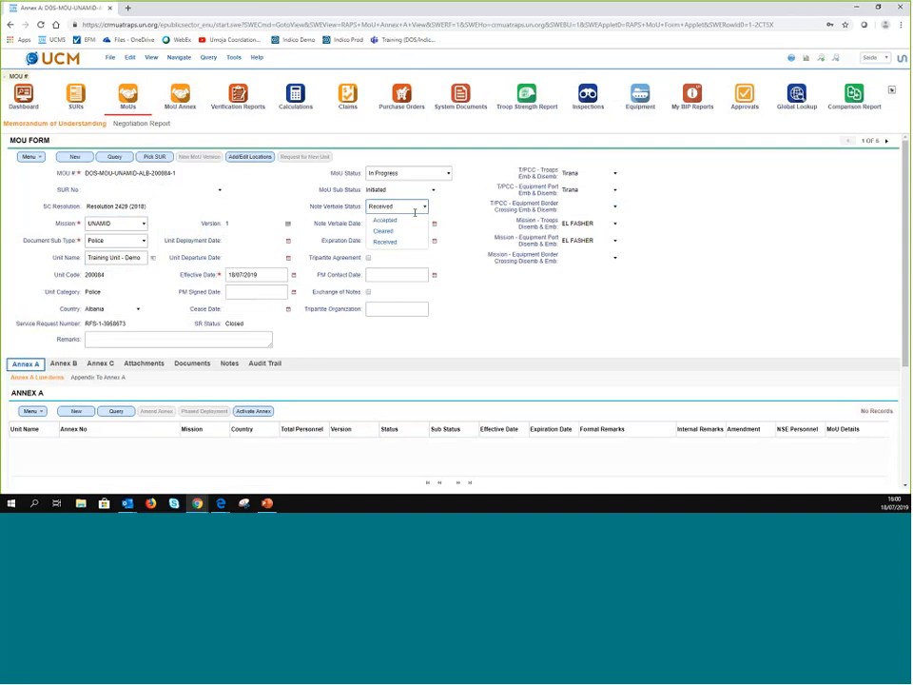
pyautogui.click(458, 217)
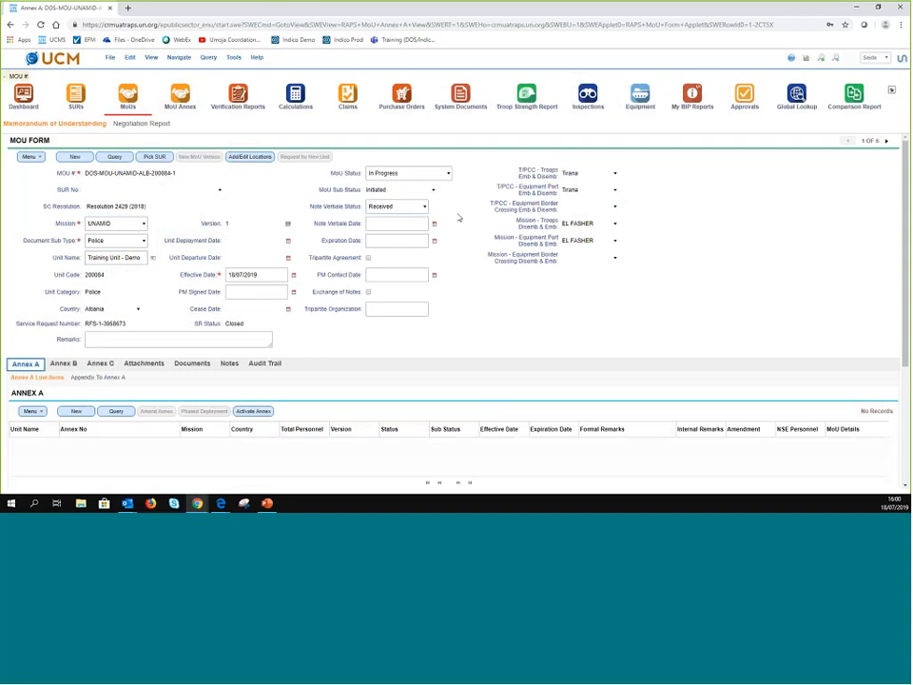
pyautogui.click(437, 224)
pyautogui.click(434, 224)
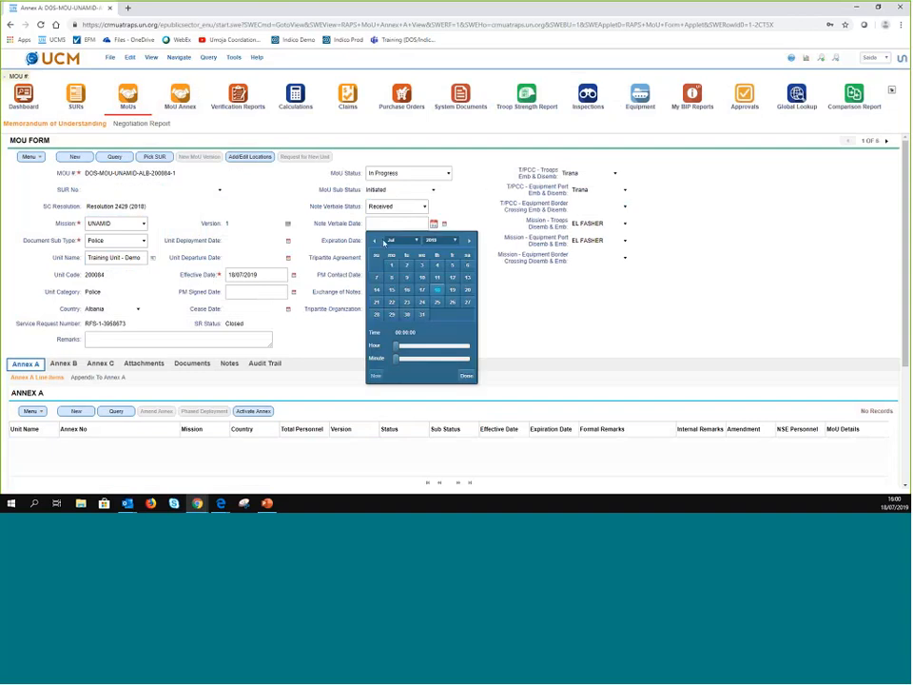
pyautogui.click(376, 241)
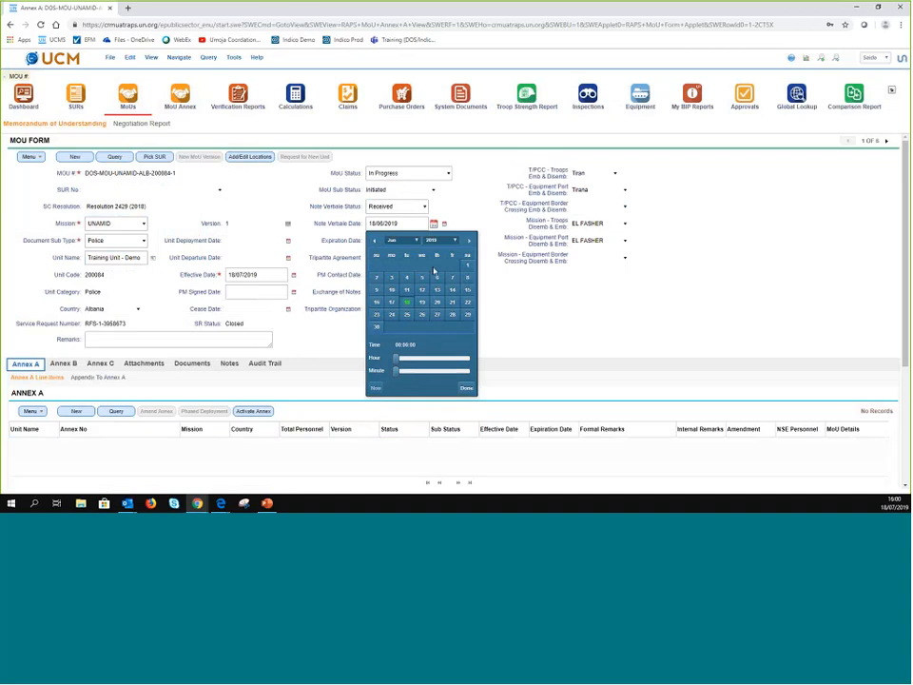
pyautogui.click(466, 388)
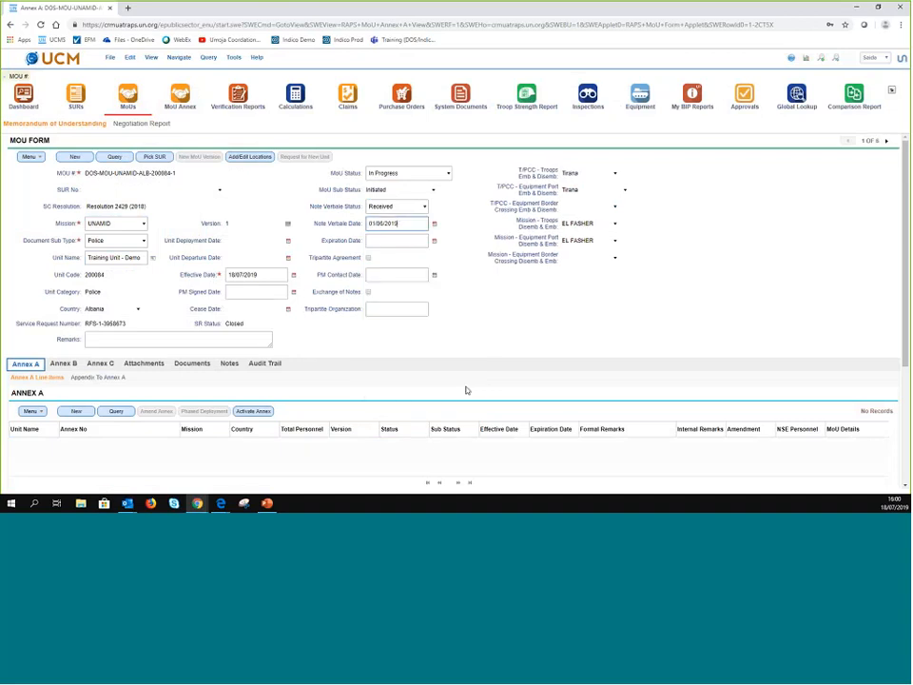
pyautogui.click(143, 363)
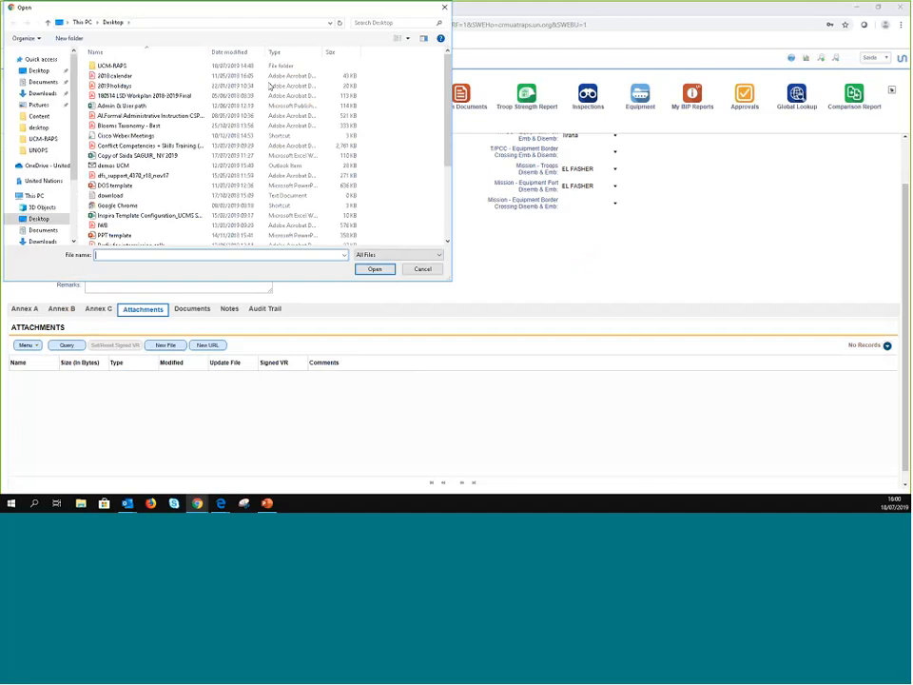
# - Attach the 2018calendar file to the MoU, then switch to the Annex A list
pyautogui.click(237, 75)
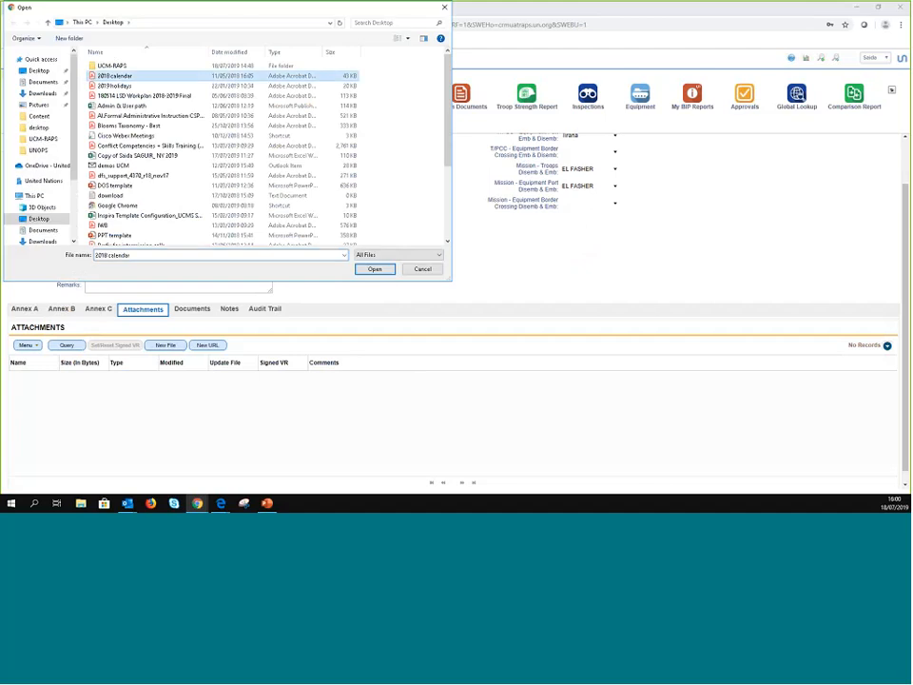
pyautogui.click(375, 269)
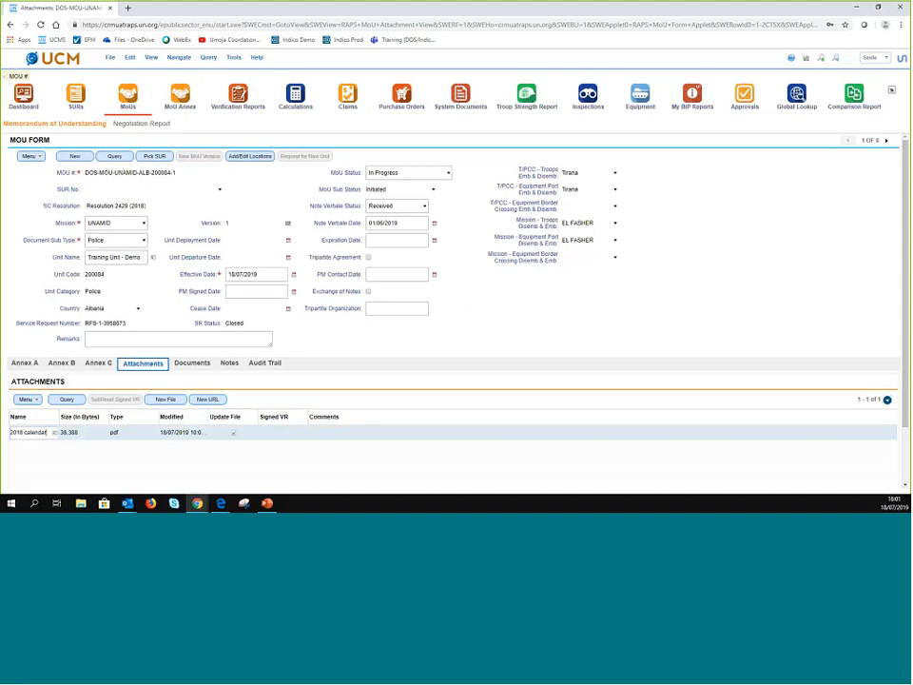
pyautogui.click(26, 363)
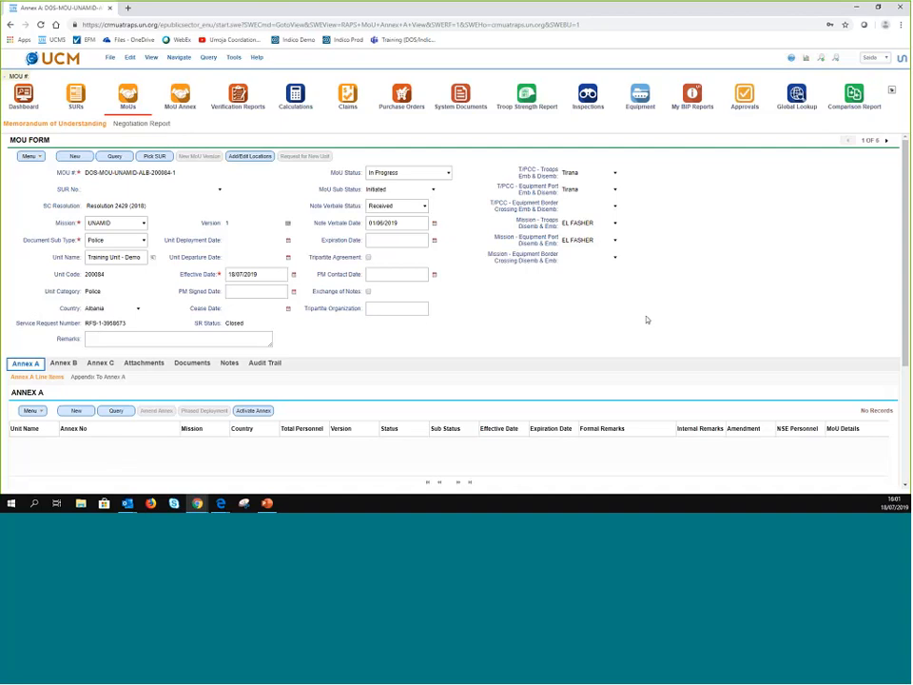
# - Create a new Annex A record with Total Personnel 200 and review its columns
pyautogui.scroll(-2, 666, 303)
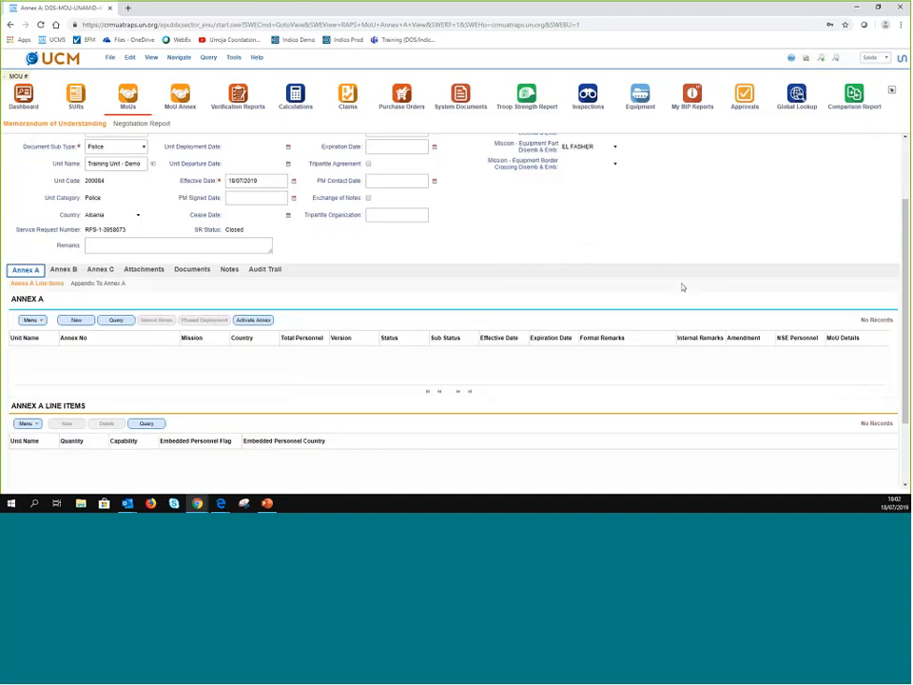
pyautogui.scroll(-2, 682, 287)
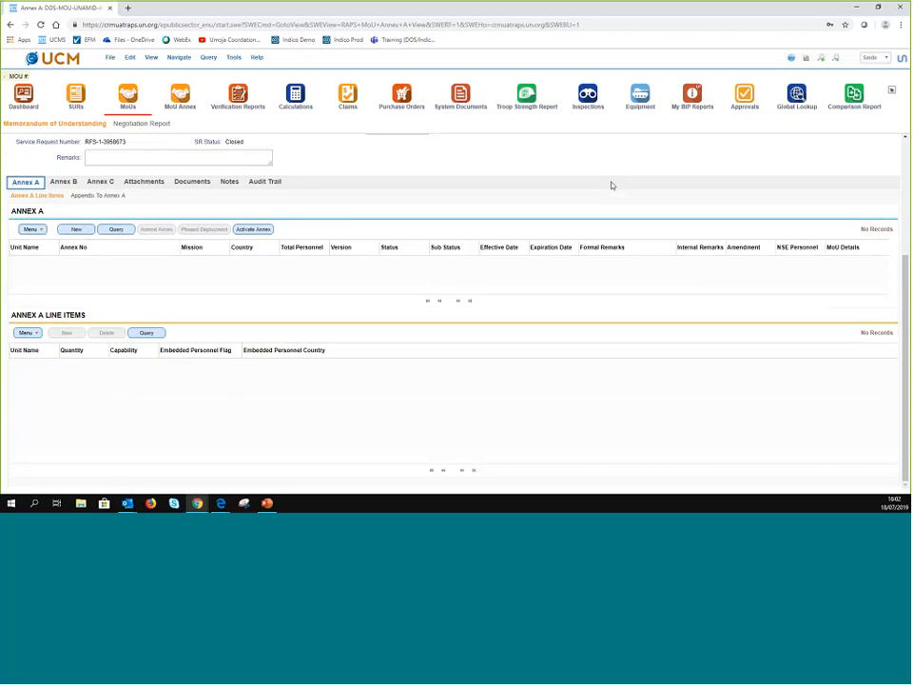
pyautogui.click(76, 233)
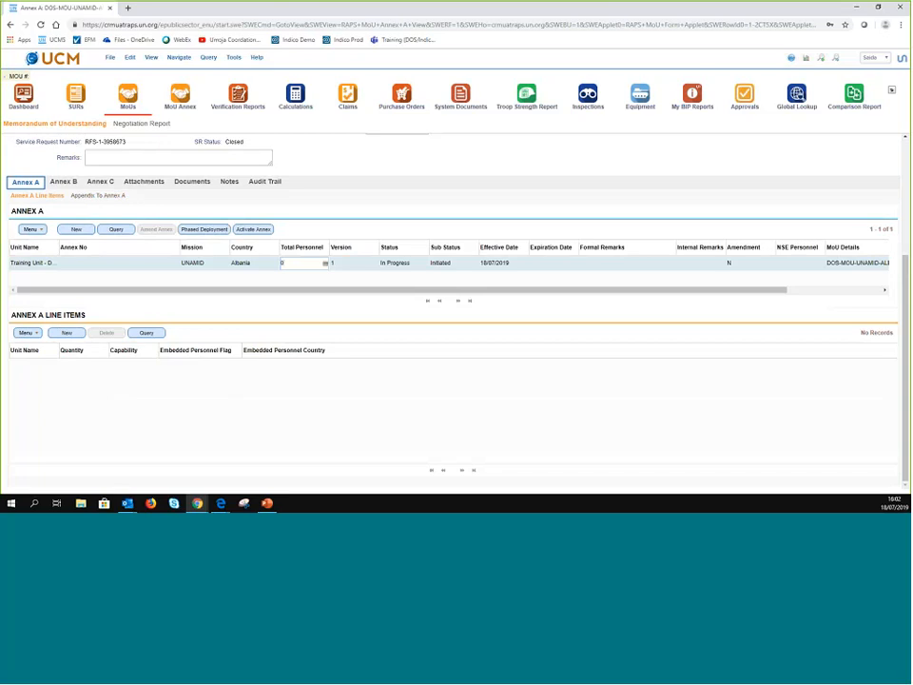
pyautogui.write('200')
pyautogui.press('Tab')
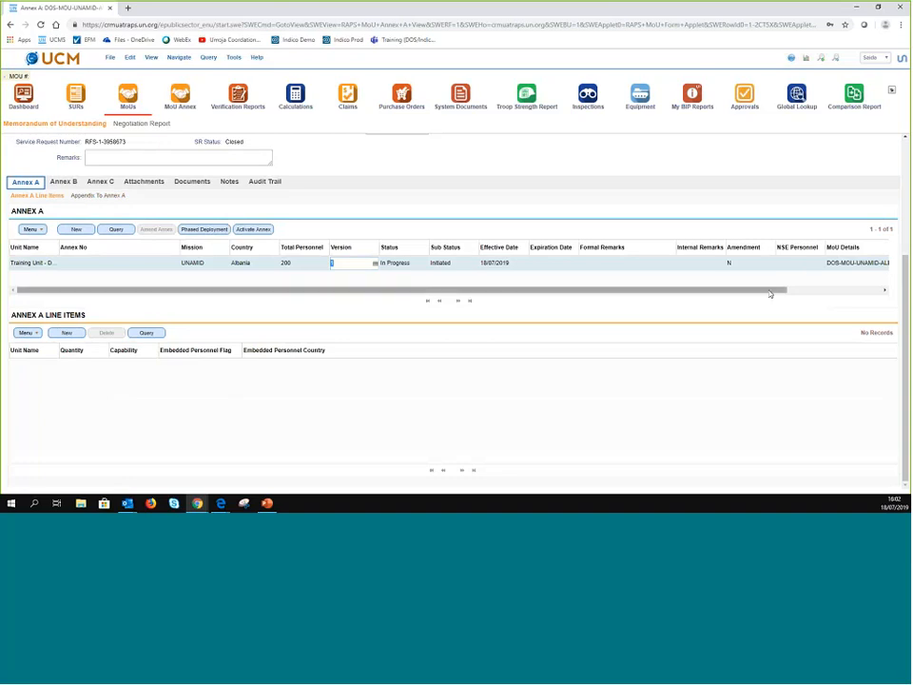
pyautogui.hscroll(1, 770, 294)
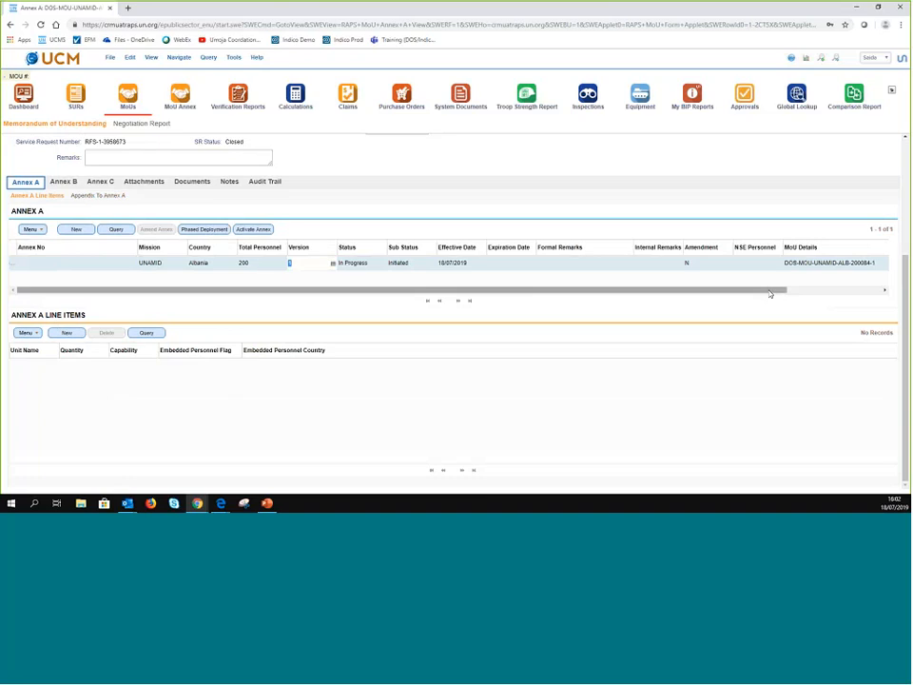
pyautogui.hscroll(2, 770, 294)
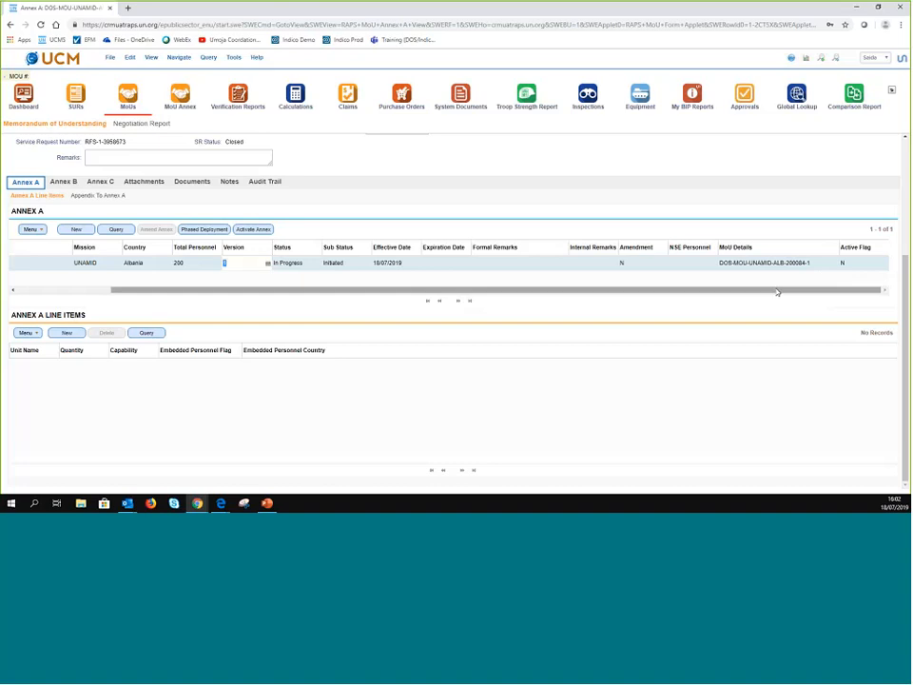
pyautogui.moveTo(777, 292); pyautogui.dragTo(117, 324)
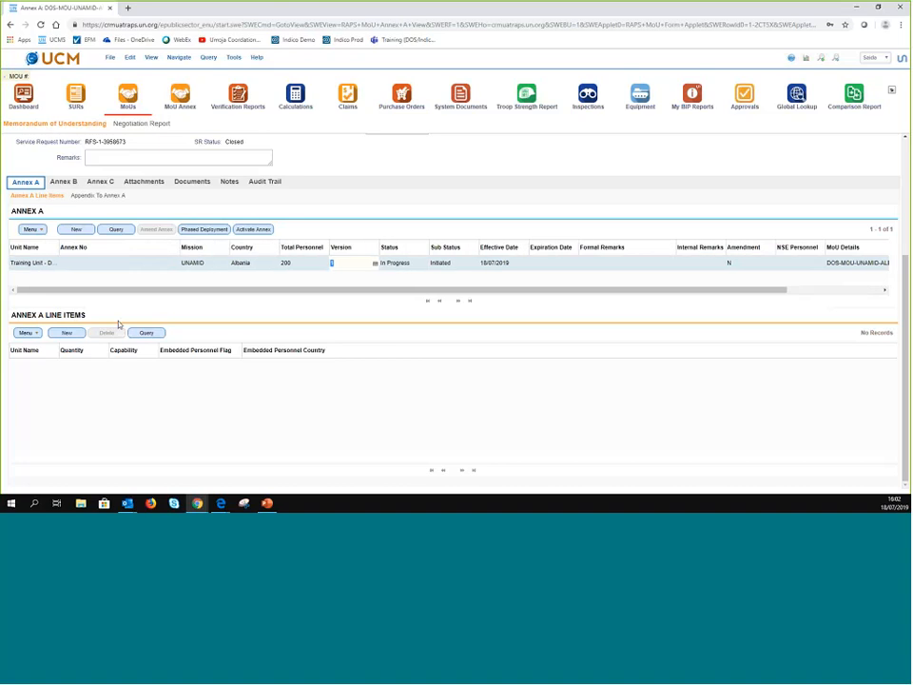
# - Create an Annex A/1 line item entering 200 for both Quantity and Capability
pyautogui.click(67, 333)
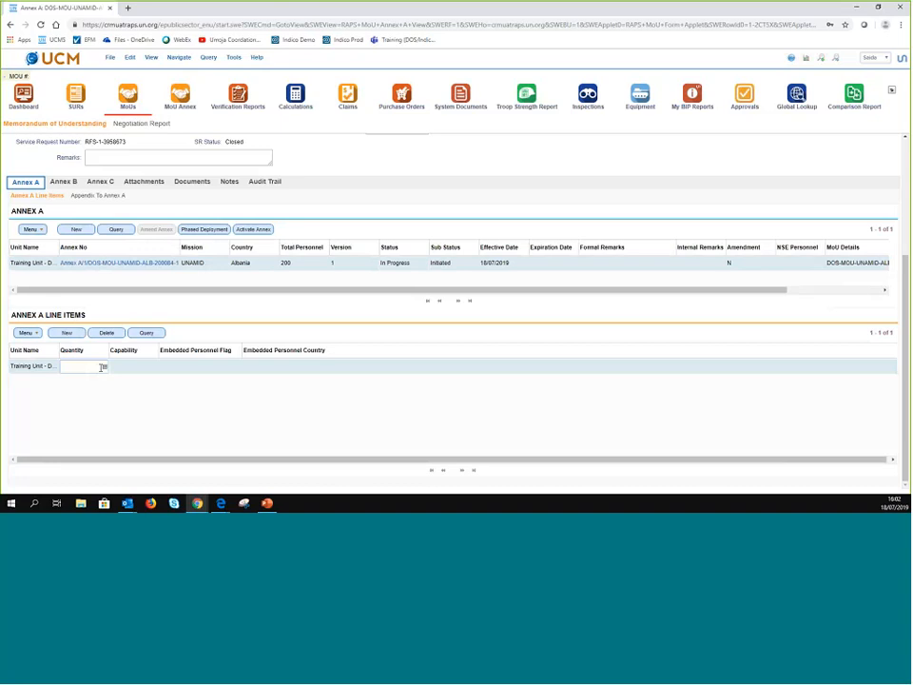
pyautogui.write('200')
pyautogui.press('Tab')
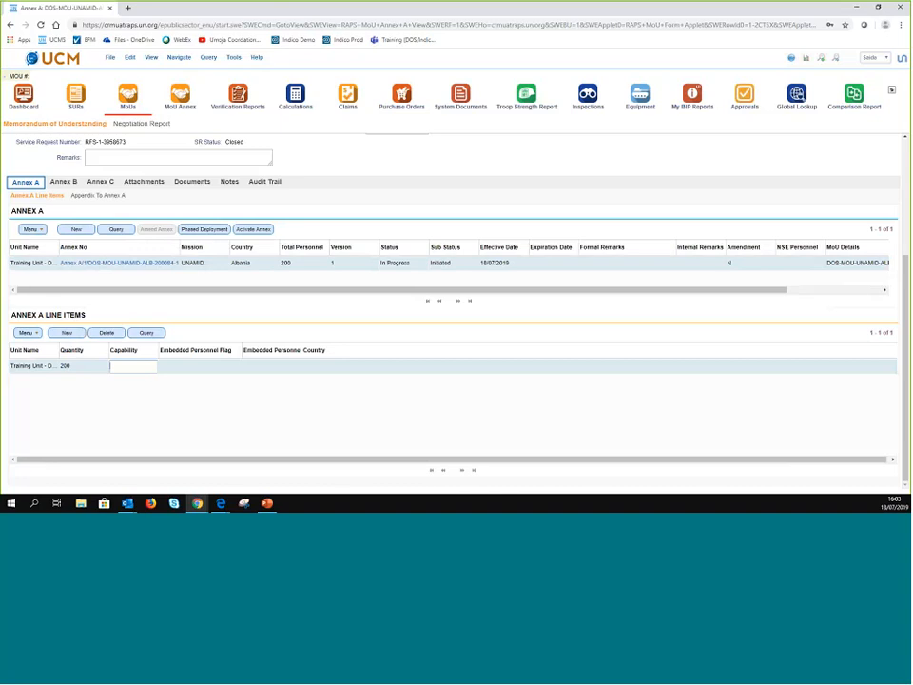
pyautogui.write('200')
pyautogui.scroll(3, 235, 338)
pyautogui.scroll(-3, 244, 428)
# - Split Annex A by phased deployment with a new phase starting 01/09/2019
pyautogui.click(201, 232)
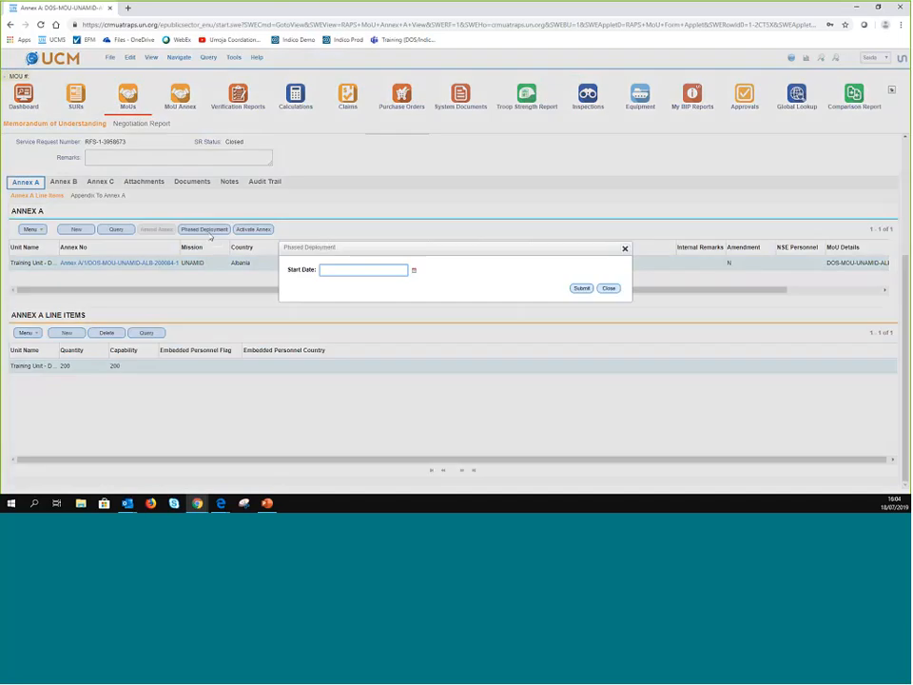
pyautogui.click(414, 272)
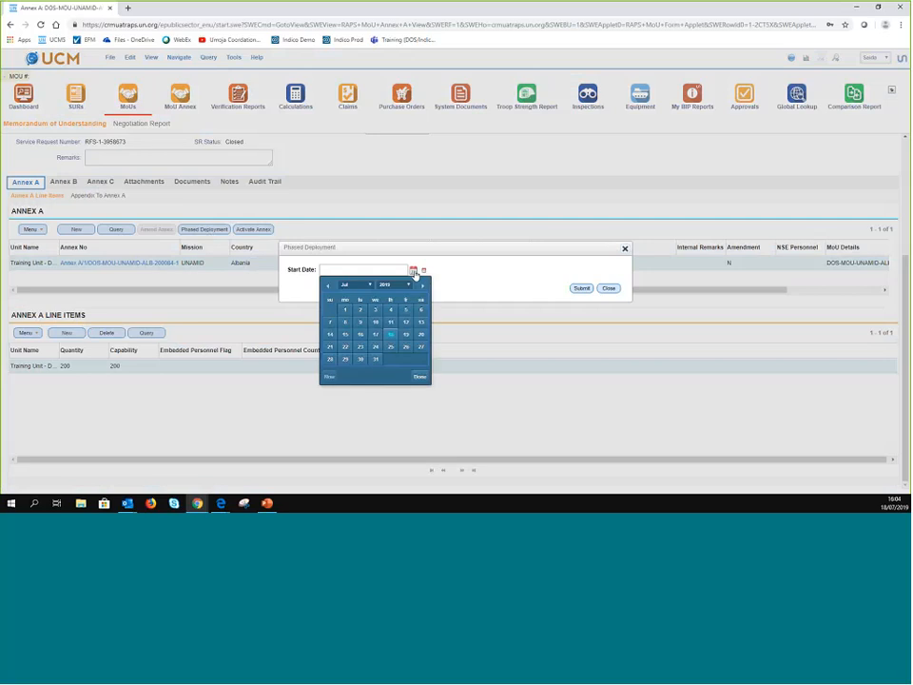
pyautogui.click(423, 285)
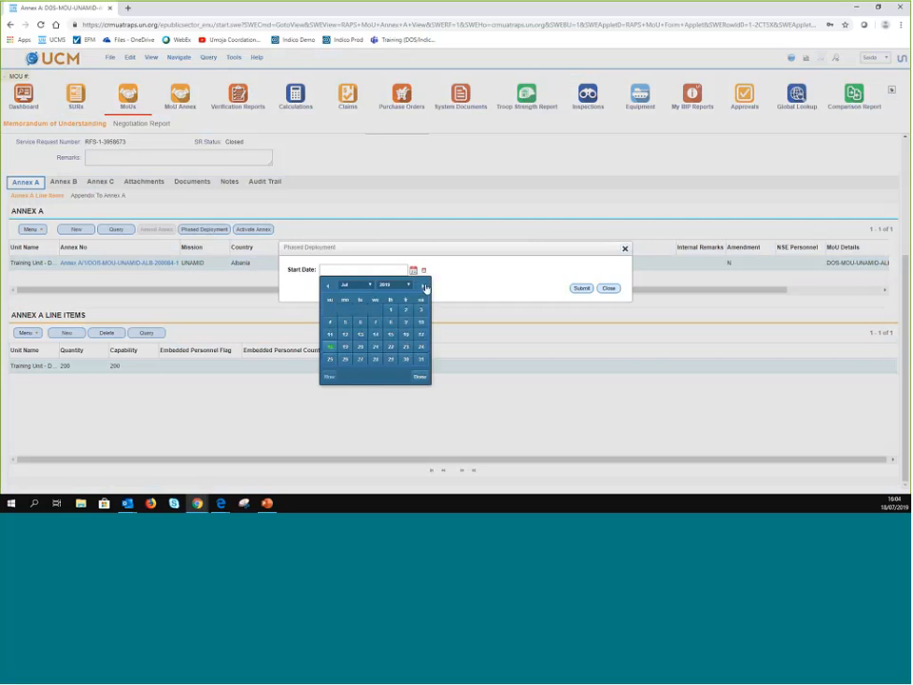
pyautogui.click(424, 286)
pyautogui.click(424, 286)
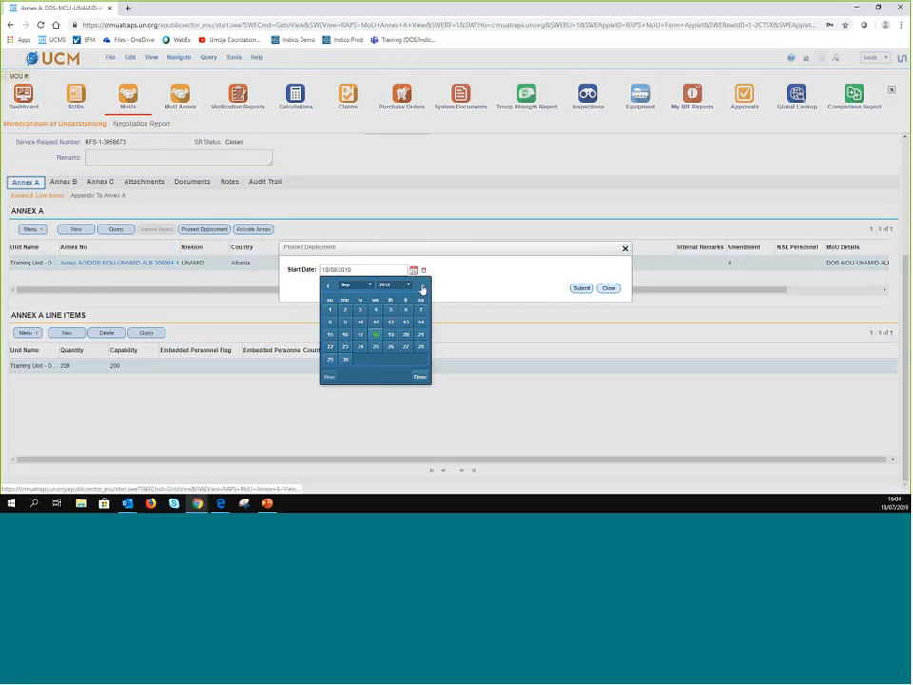
pyautogui.click(330, 309)
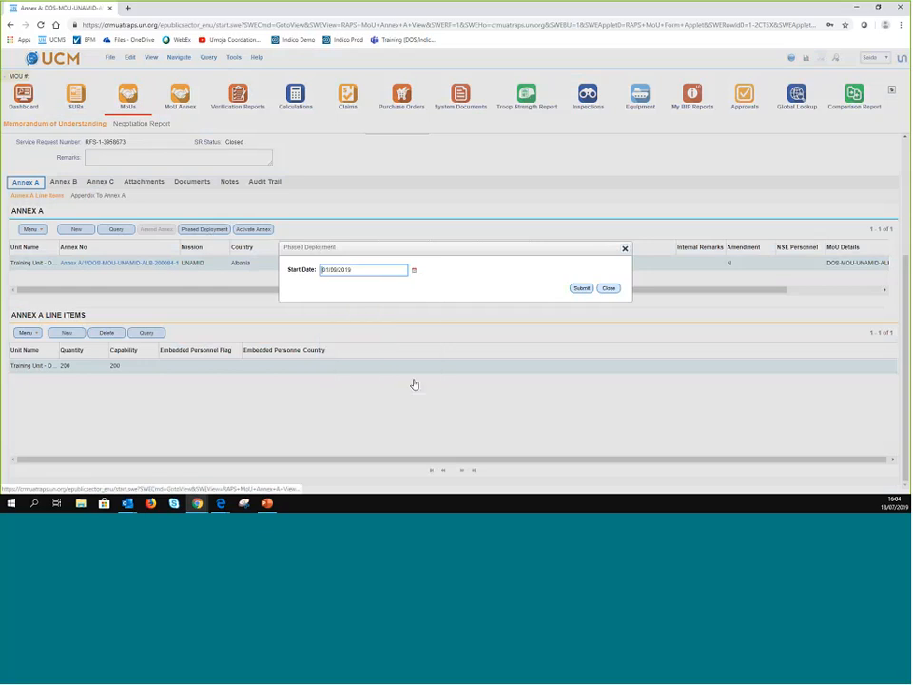
pyautogui.press('Return')
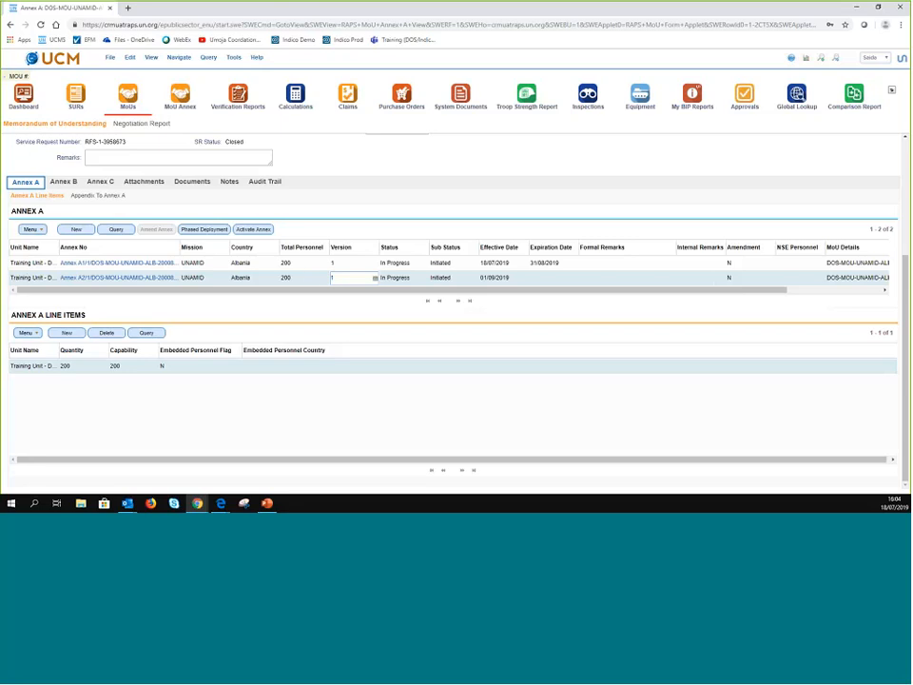
# - Change Annex A/2's Total Personnel from 200 to 100, dismissing the missing-strength warning
pyautogui.click(306, 276)
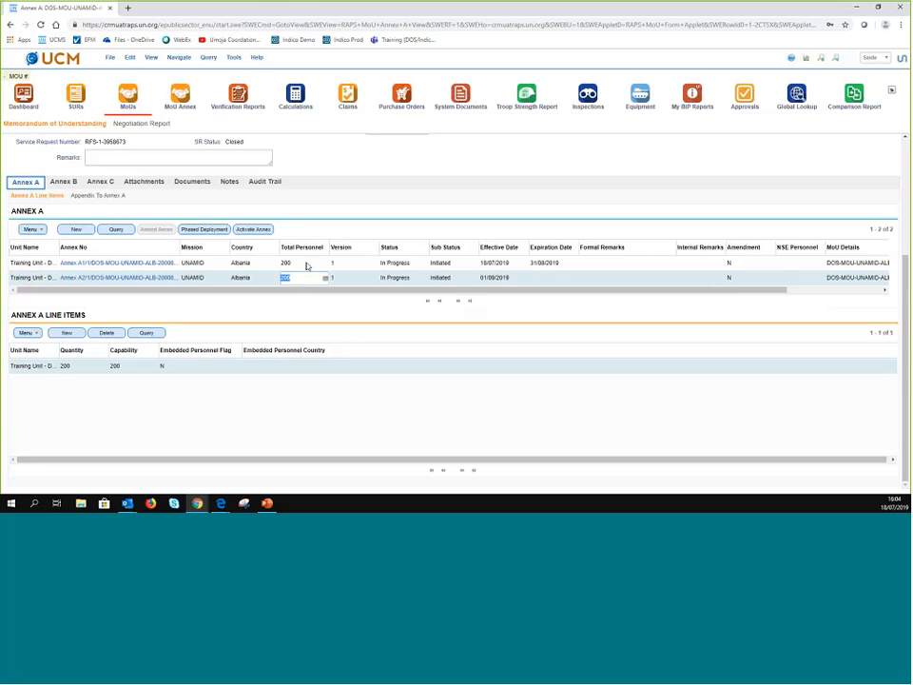
pyautogui.click(306, 262)
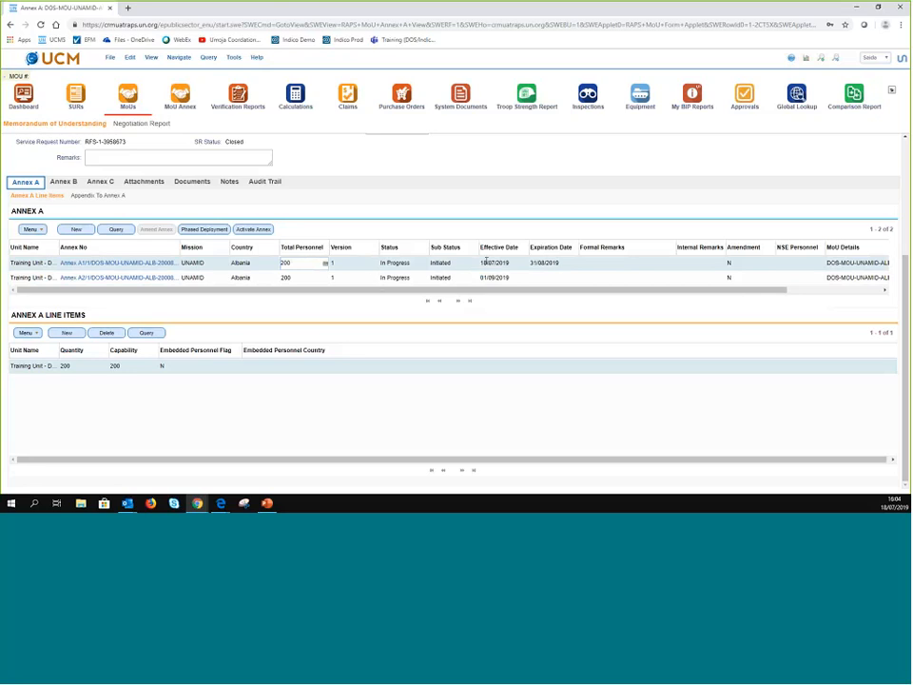
pyautogui.click(302, 277)
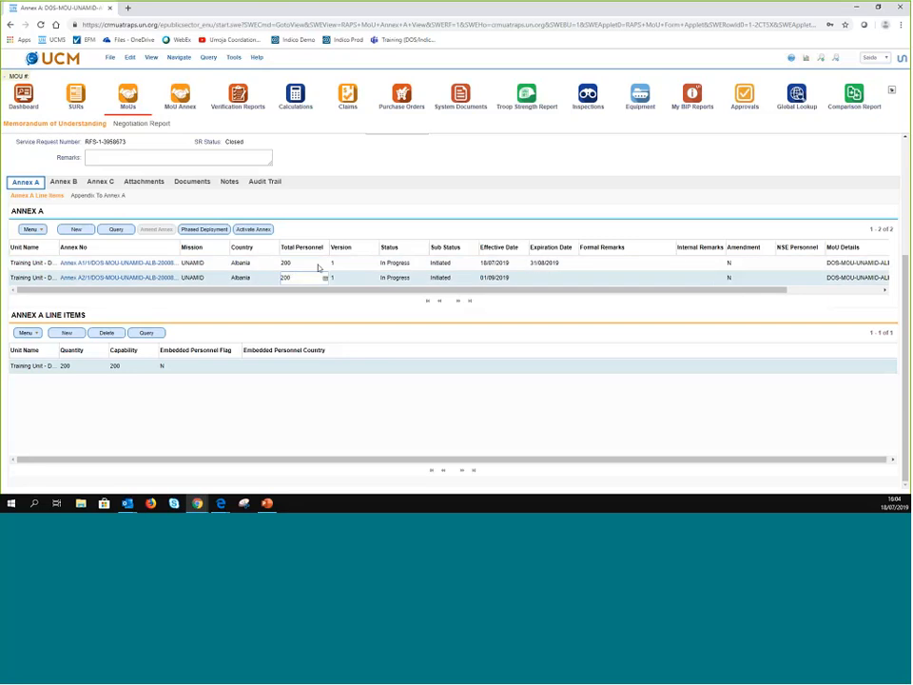
pyautogui.press('BackSpace')
pyautogui.press('BackSpace')
pyautogui.press('BackSpace')
pyautogui.click(303, 268)
pyautogui.press('Return')
pyautogui.click(295, 276)
pyautogui.write('100')
pyautogui.click(299, 265)
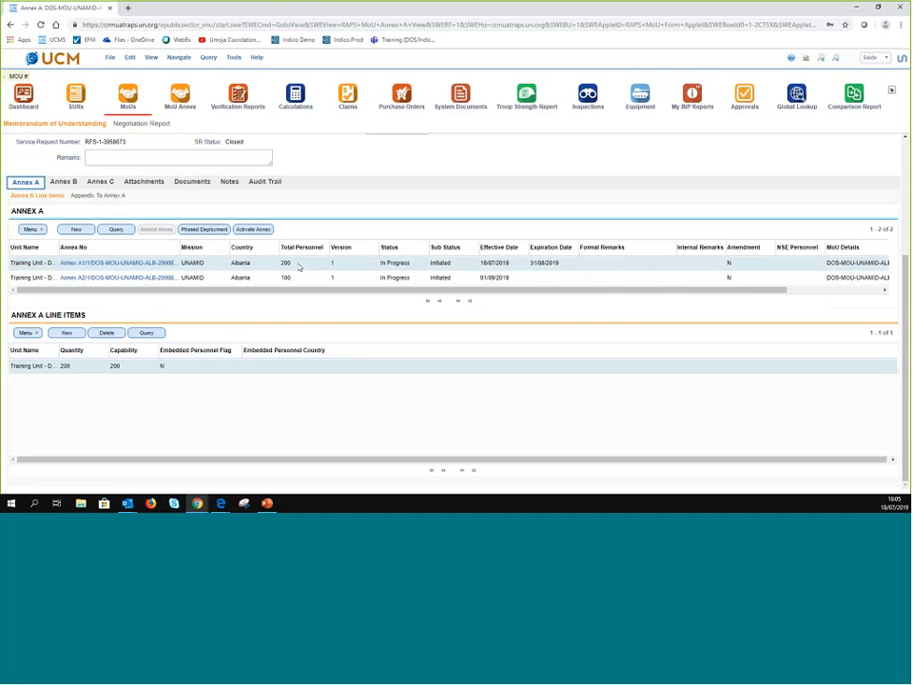
# - Change Annex A/1's Total Personnel from 200 to 100
pyautogui.click(290, 264)
pyautogui.press('BackSpace')
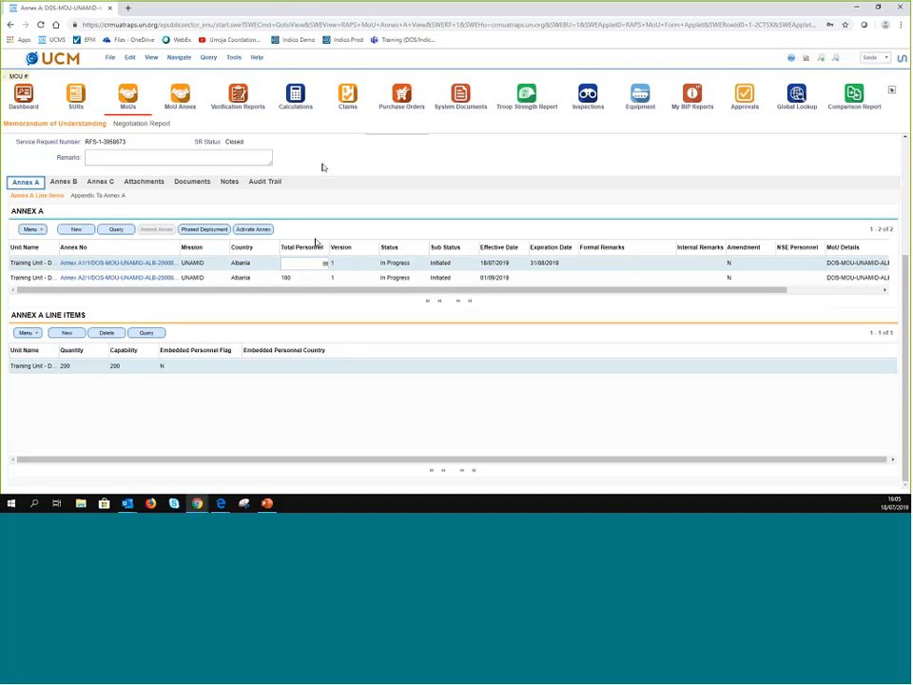
pyautogui.write('100')
pyautogui.moveTo(517, 291); pyautogui.dragTo(533, 296)
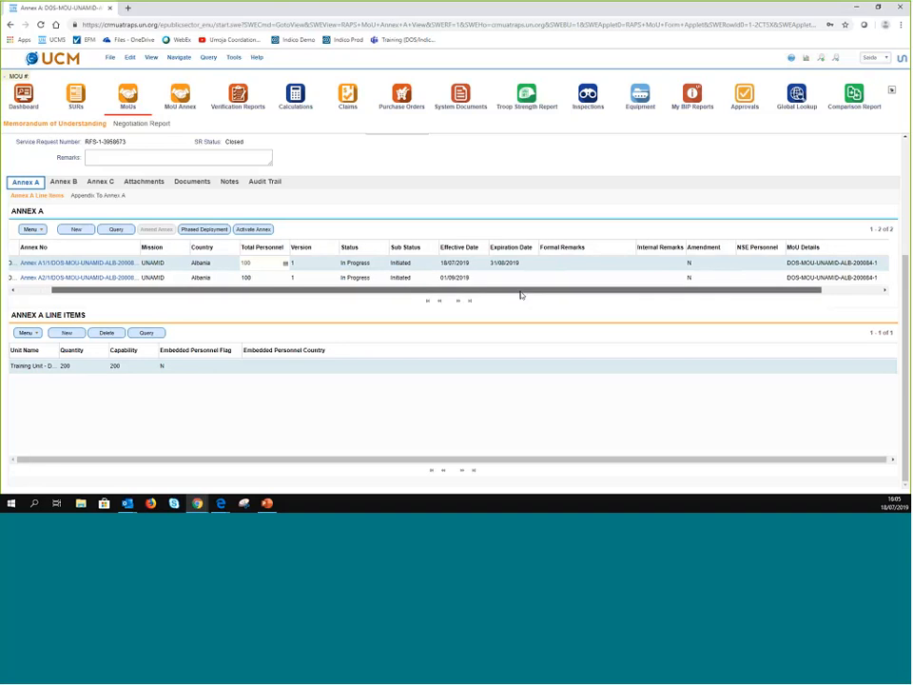
pyautogui.moveTo(520, 295); pyautogui.dragTo(315, 278)
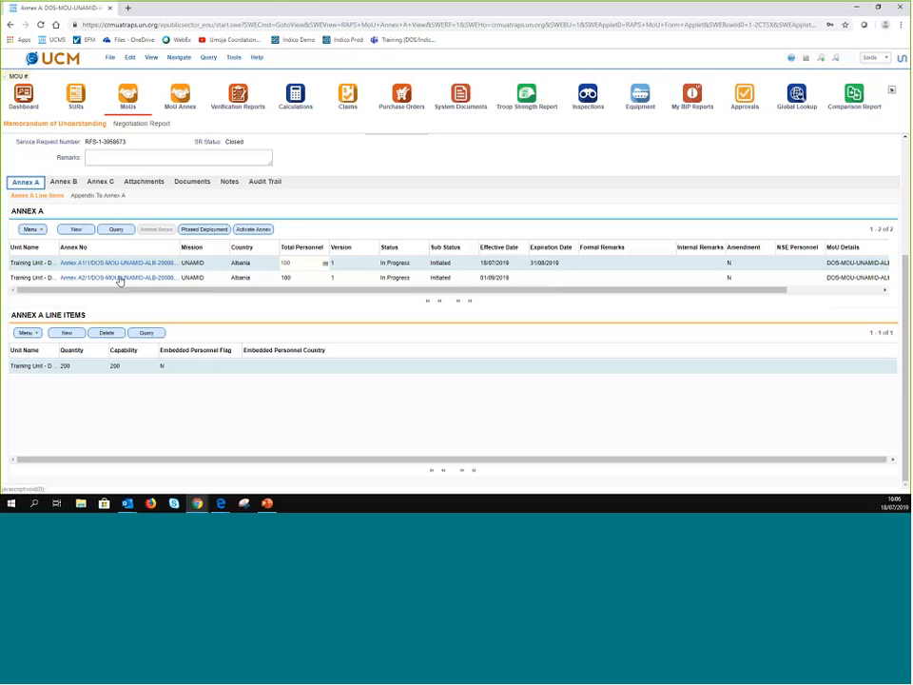
# - Enter Quantity 100 and Capability 100 on Annex A/2's Training Unit - Demo line item
pyautogui.click(267, 277)
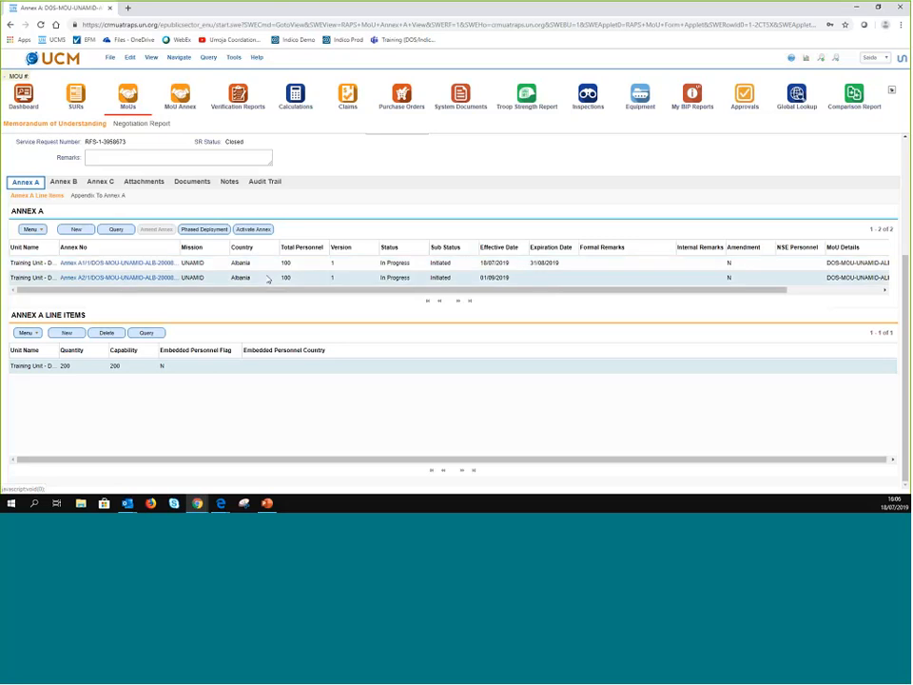
pyautogui.click(270, 280)
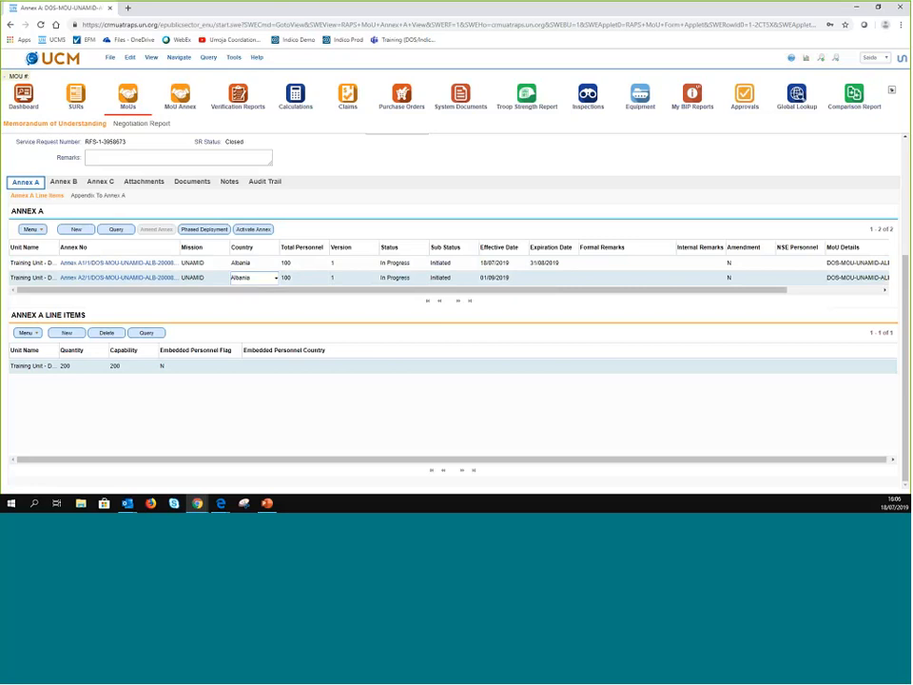
pyautogui.click(82, 366)
pyautogui.write('100')
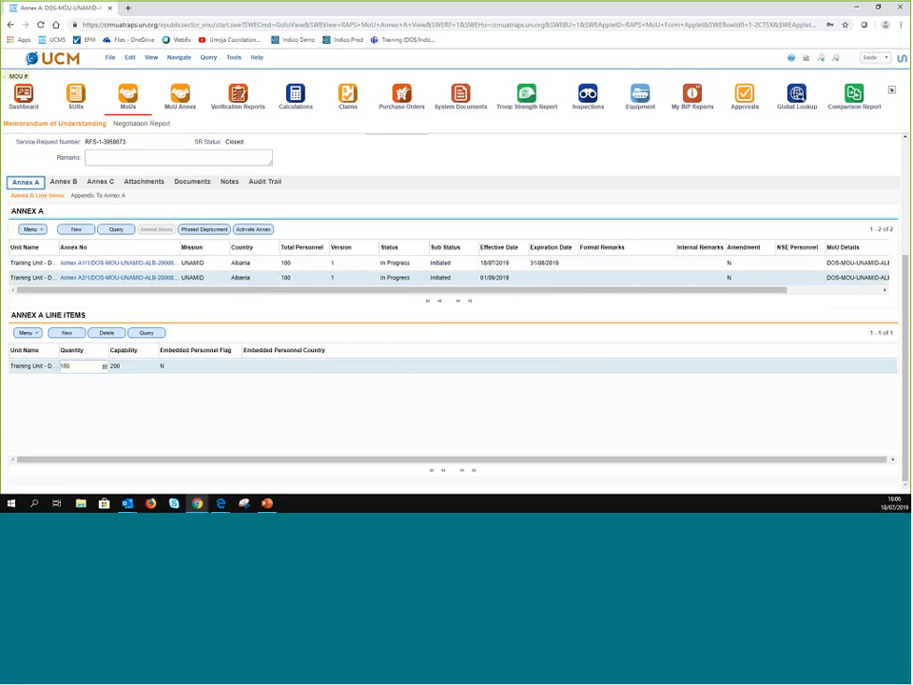
pyautogui.press('Tab')
pyautogui.write('100')
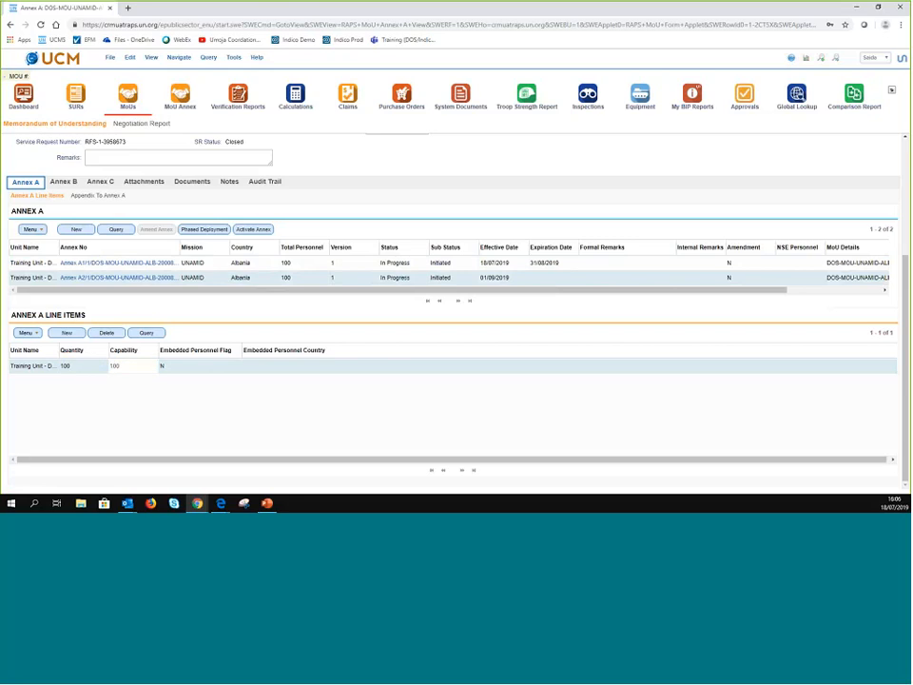
pyautogui.click(215, 267)
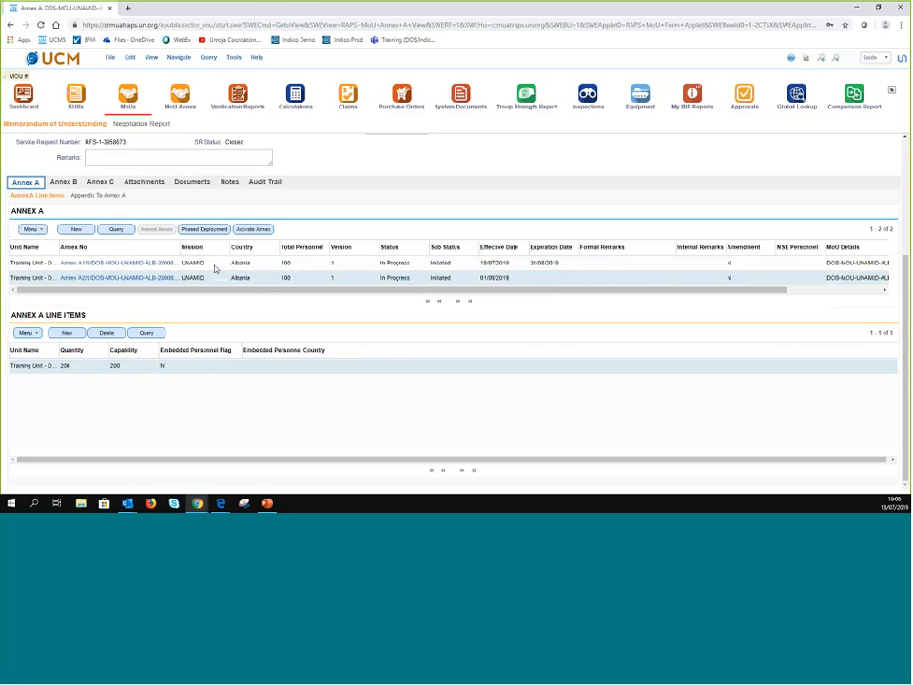
pyautogui.click(262, 278)
pyautogui.click(31, 229)
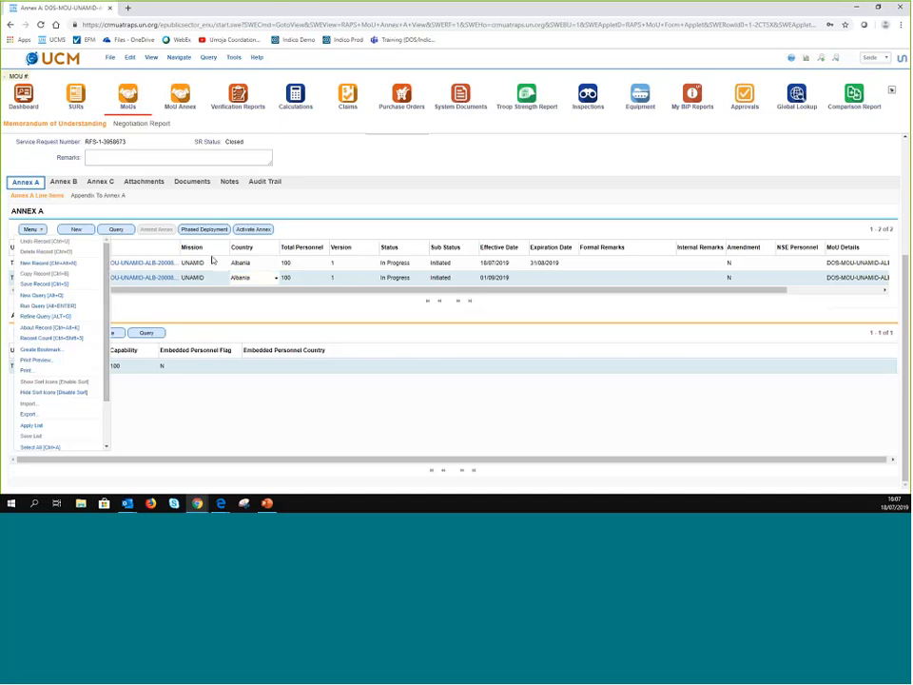
pyautogui.click(328, 231)
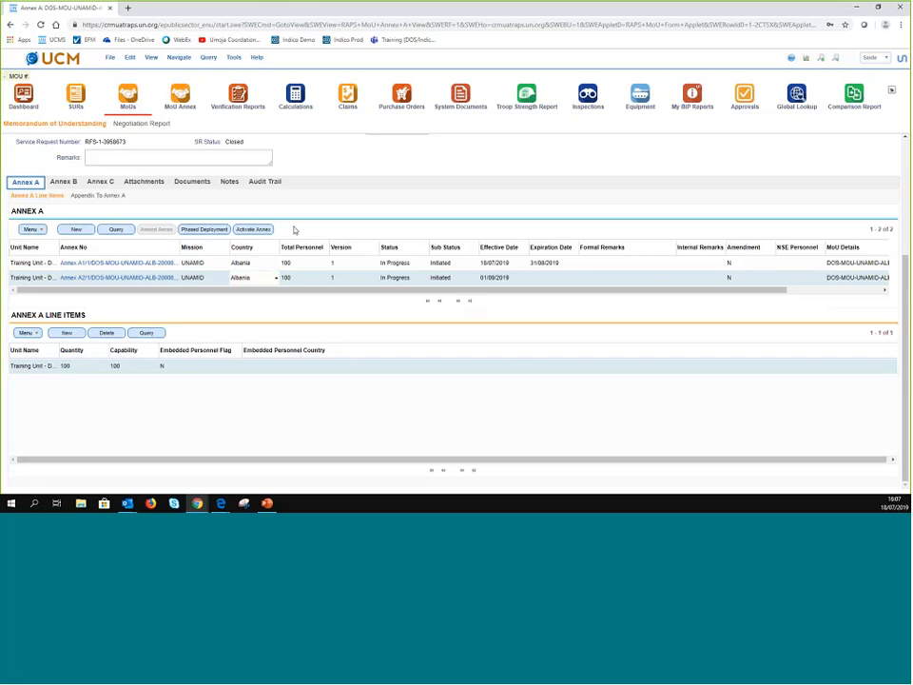
pyautogui.click(316, 262)
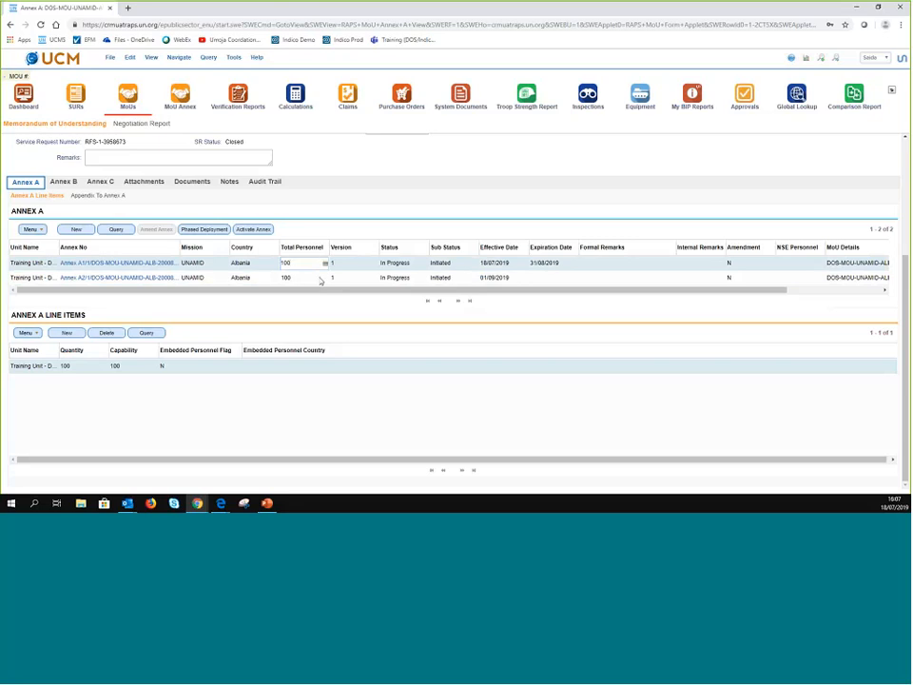
pyautogui.click(321, 278)
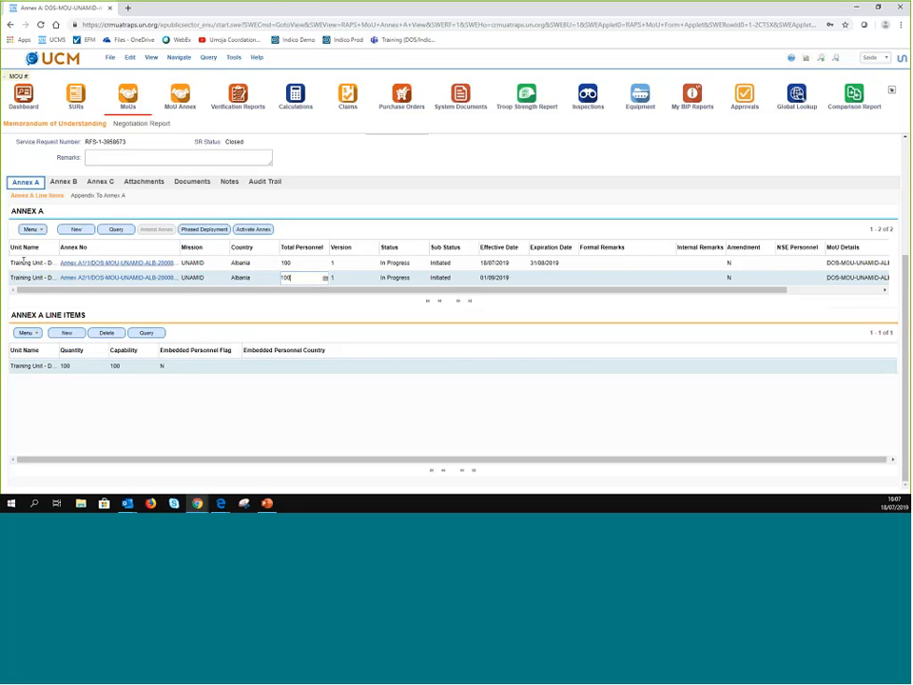
pyautogui.click(39, 231)
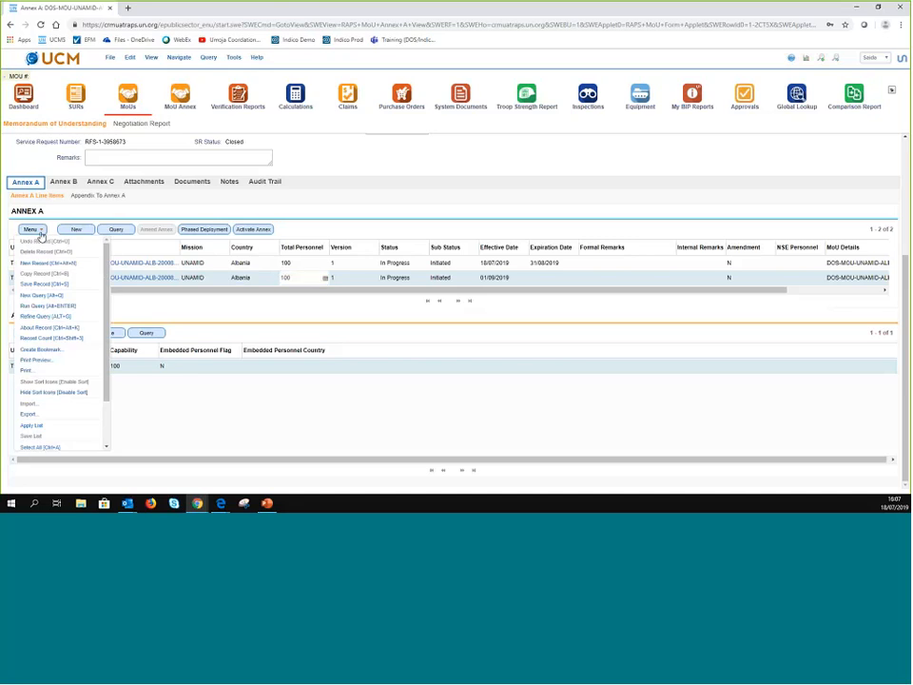
pyautogui.click(40, 234)
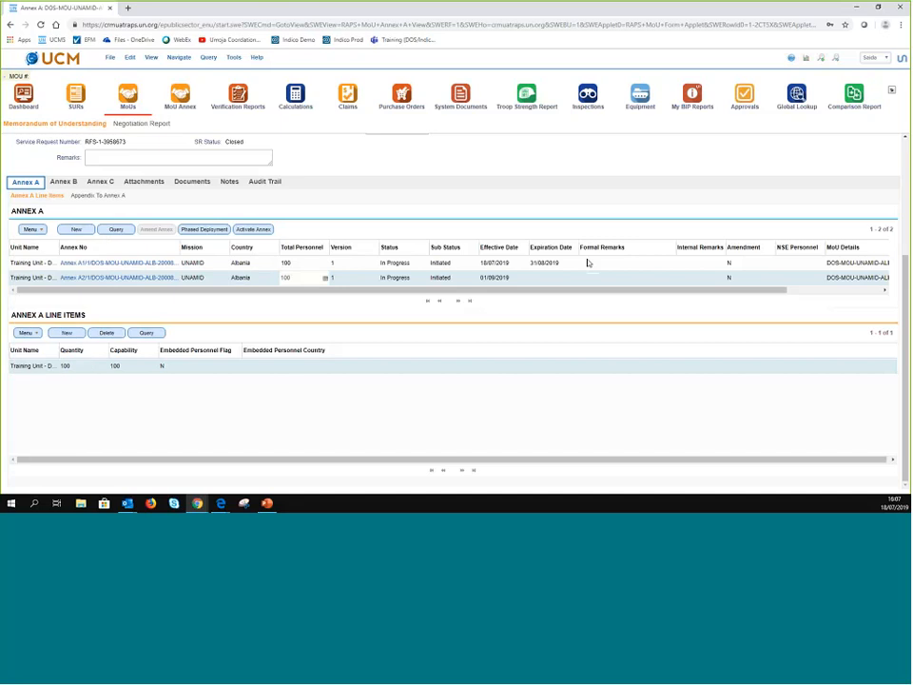
pyautogui.click(588, 263)
pyautogui.click(40, 232)
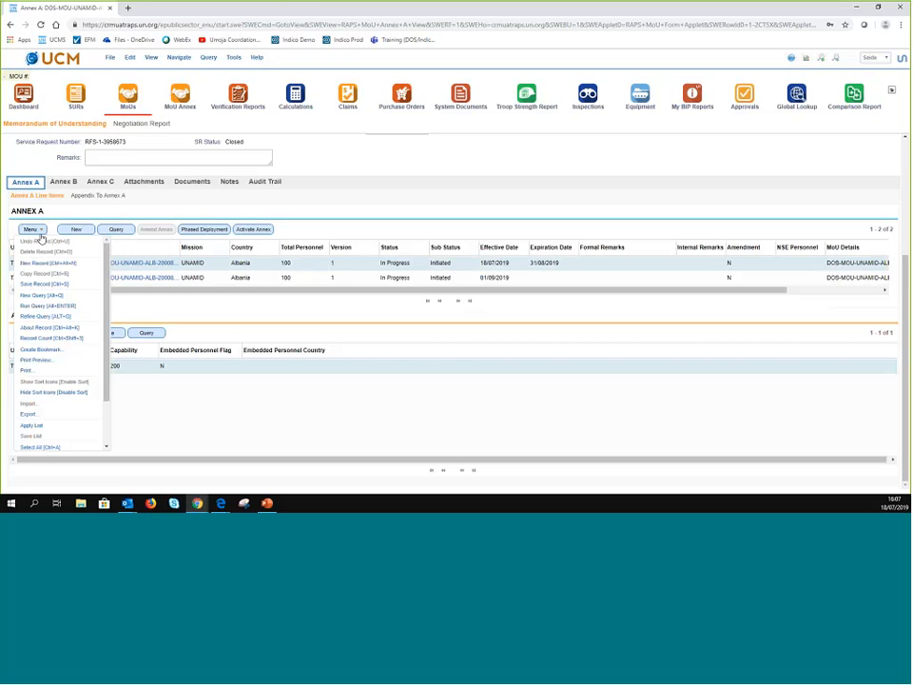
pyautogui.scroll(-1, 106, 354)
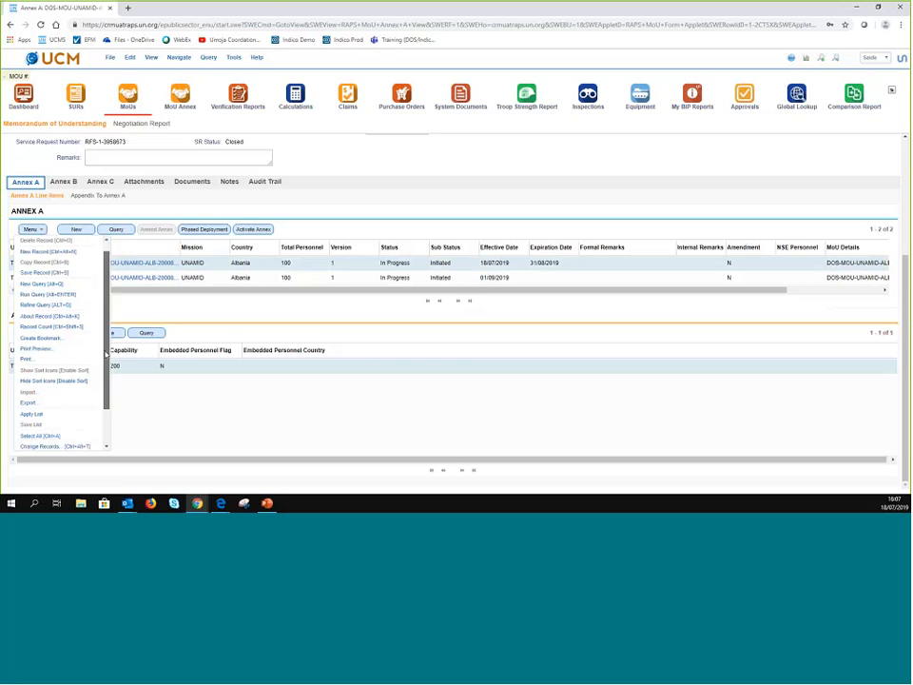
pyautogui.scroll(-4, 107, 354)
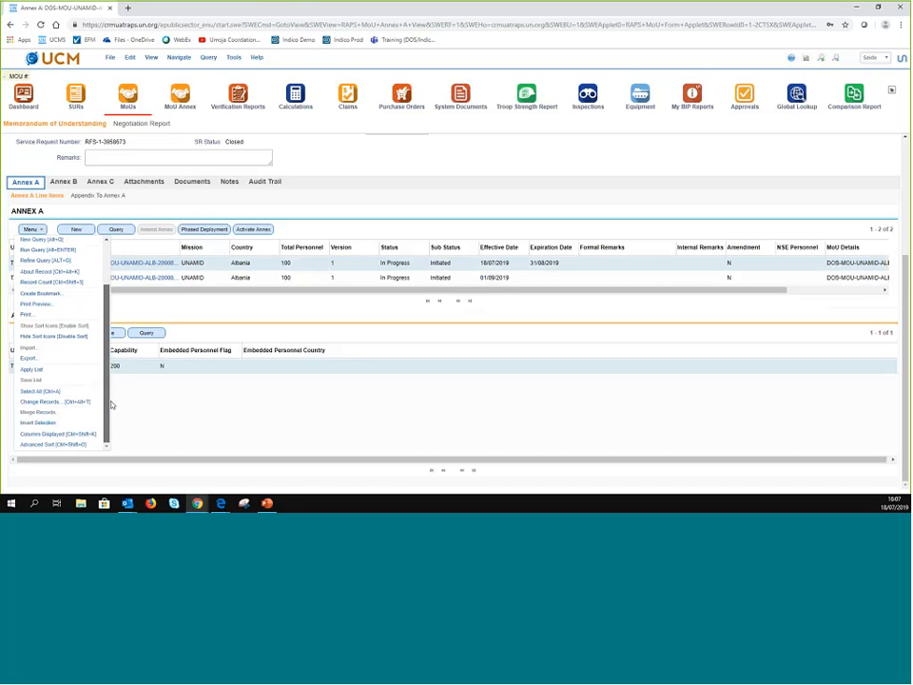
pyautogui.scroll(5, 110, 405)
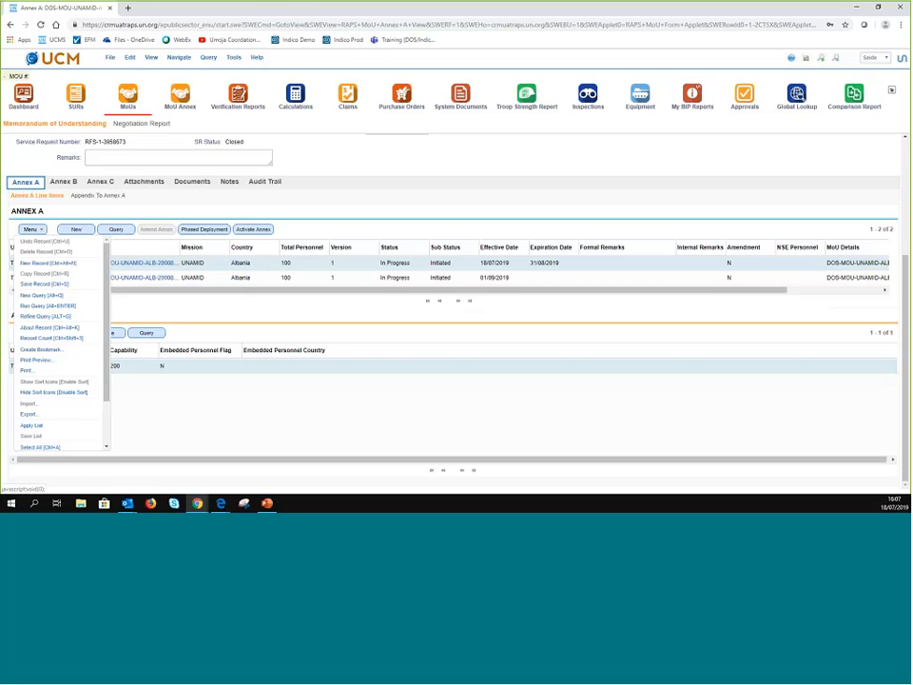
pyautogui.click(234, 205)
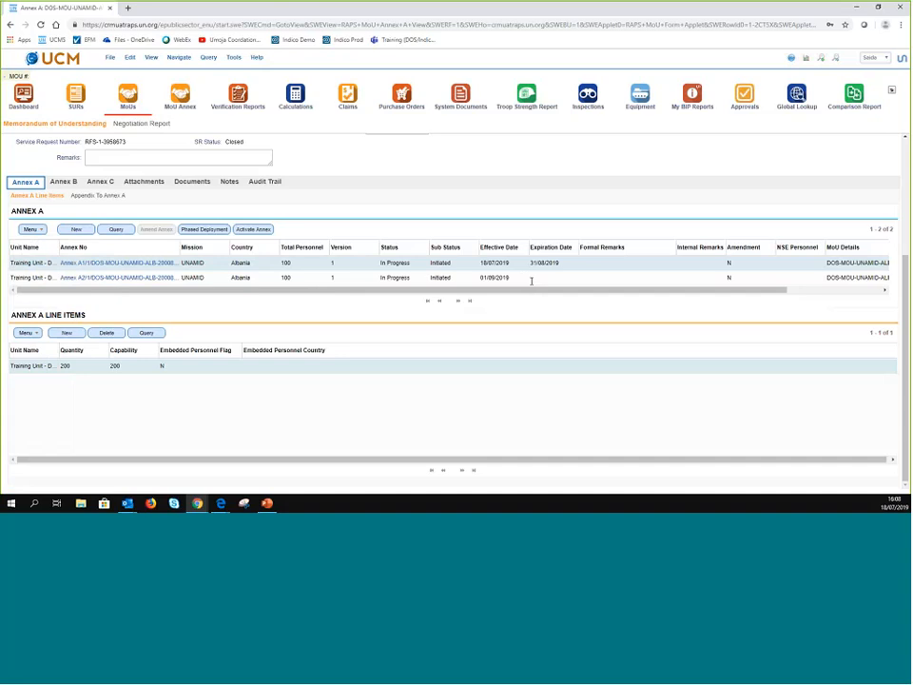
# - Set Annex A2's effective date to 18/07/2019 using the calendar picker
pyautogui.click(538, 278)
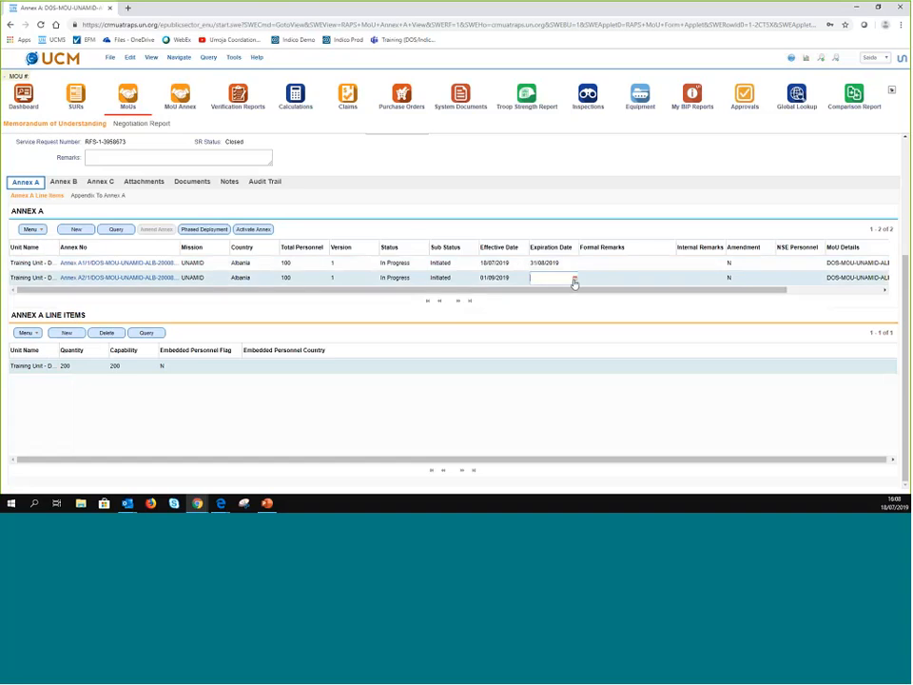
pyautogui.click(494, 277)
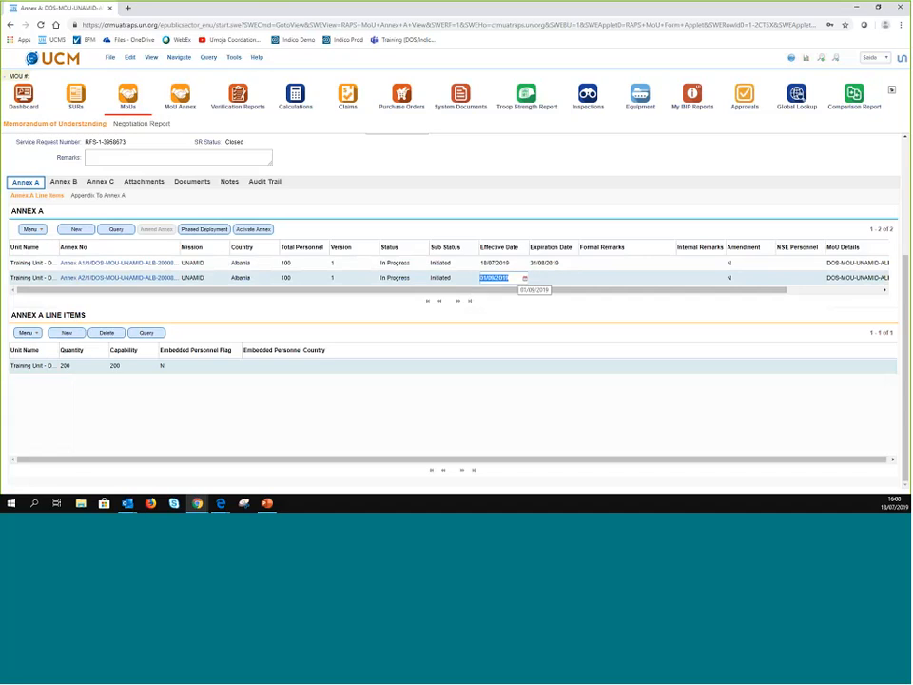
pyautogui.click(524, 278)
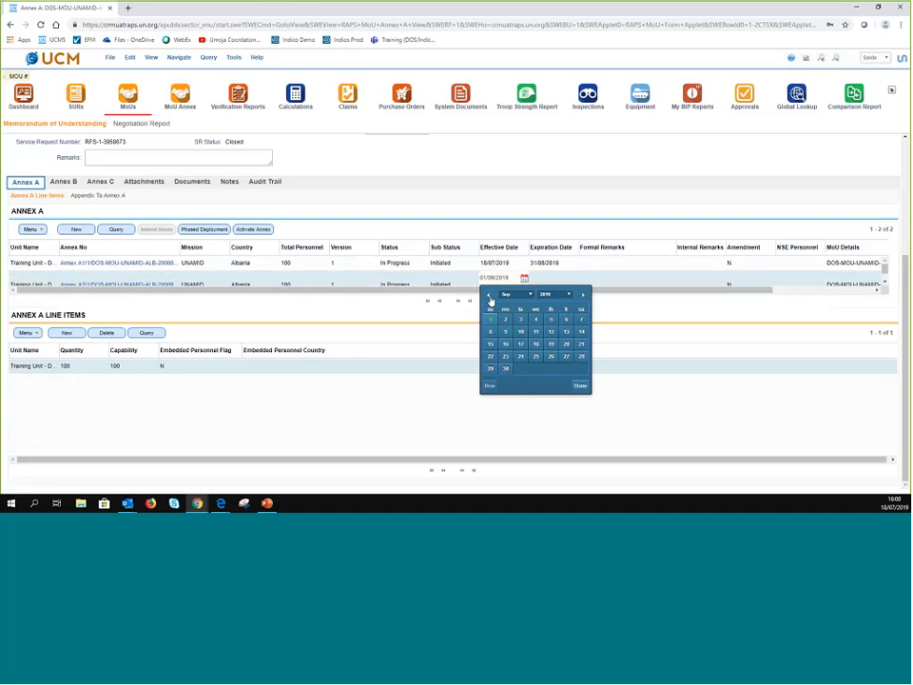
pyautogui.click(446, 318)
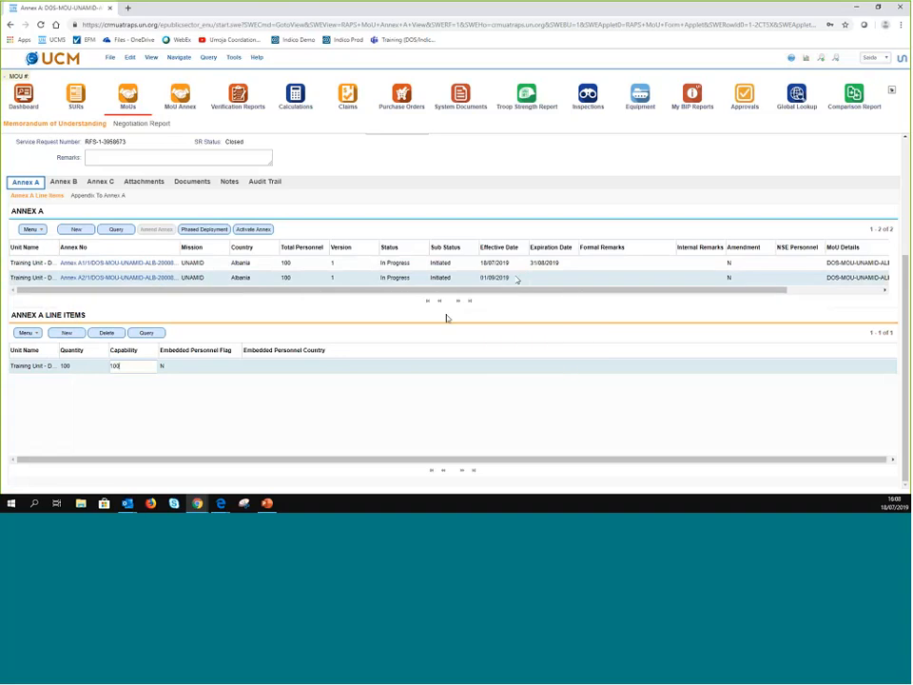
pyautogui.click(564, 279)
pyautogui.click(525, 281)
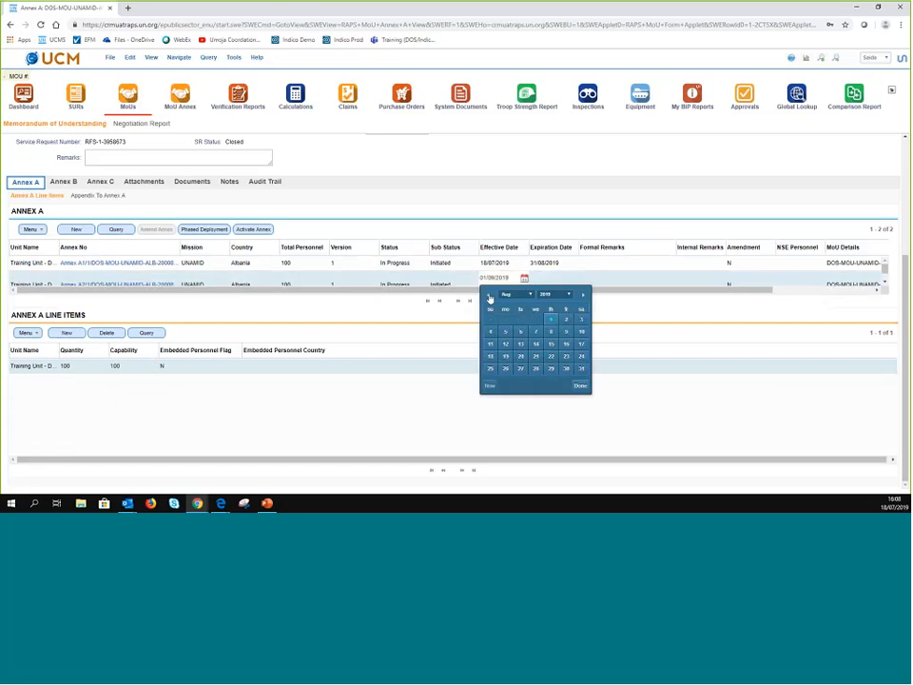
pyautogui.click(490, 297)
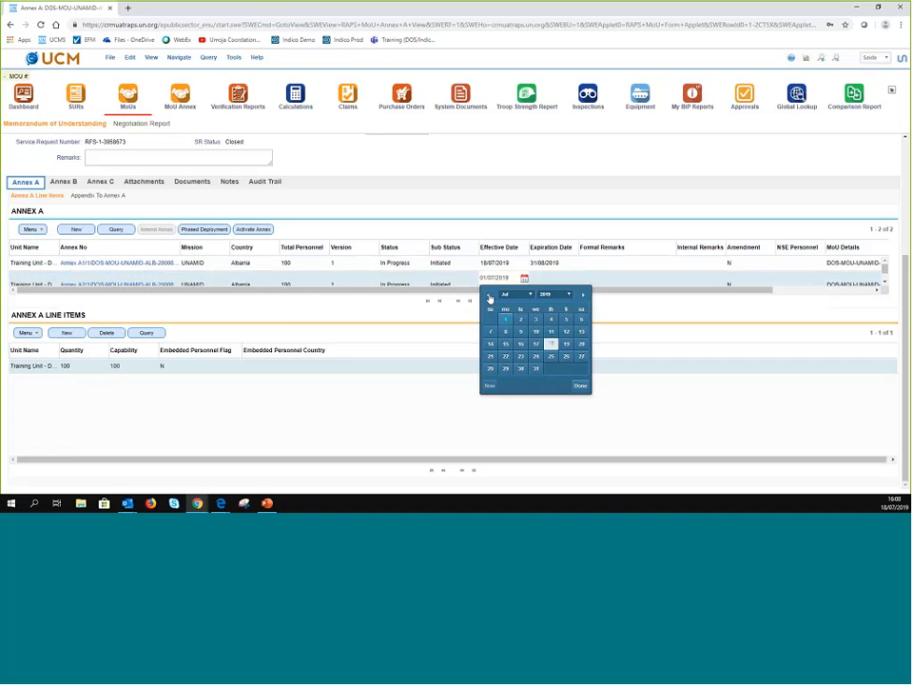
pyautogui.click(551, 344)
pyautogui.click(580, 389)
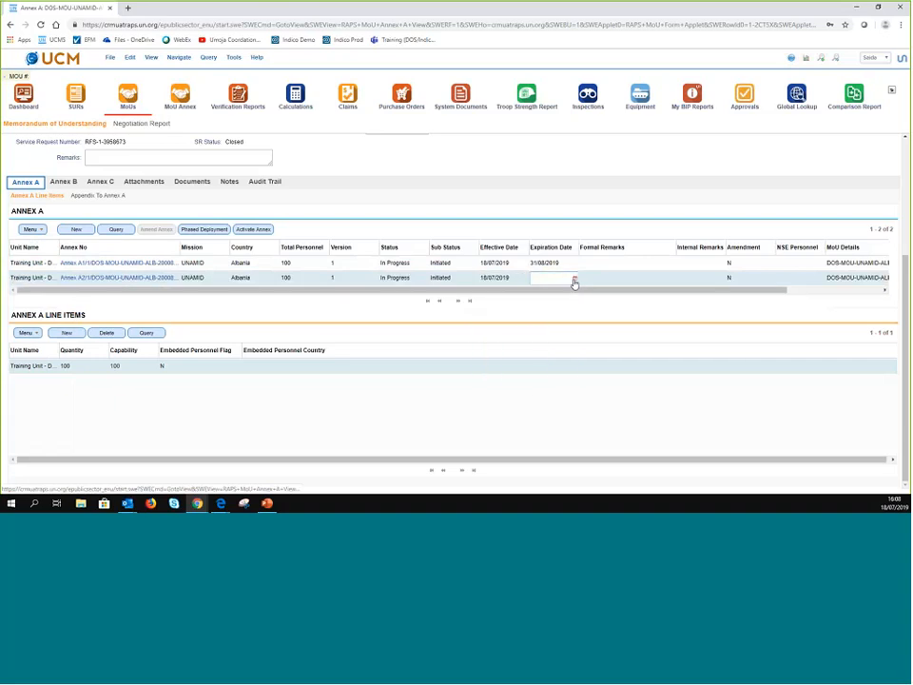
# - Set Annex A2's expiration date to 18/07/2019, then reload after the overlap alert
pyautogui.click(574, 280)
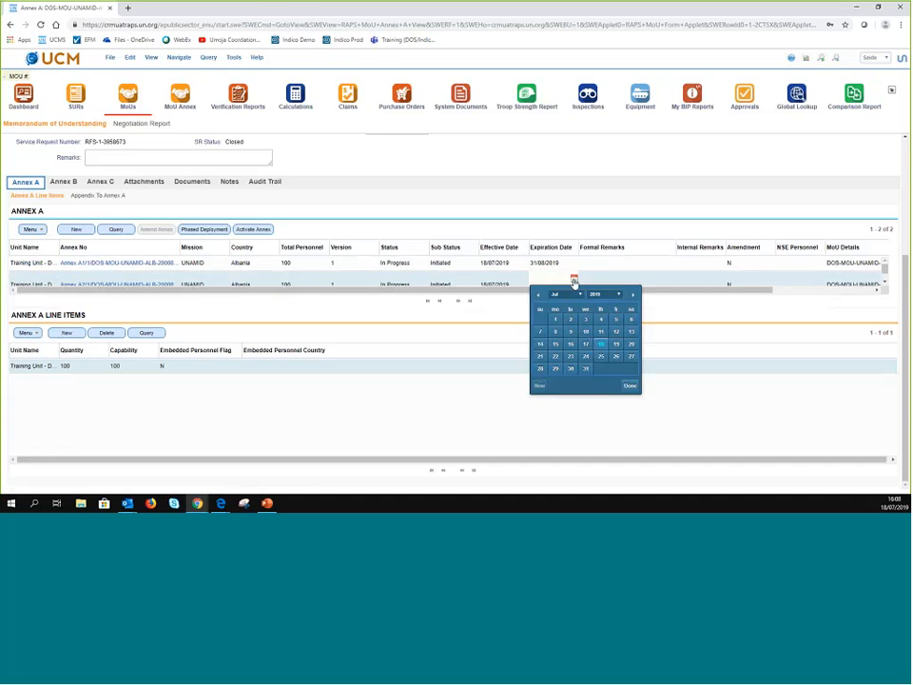
pyautogui.click(601, 347)
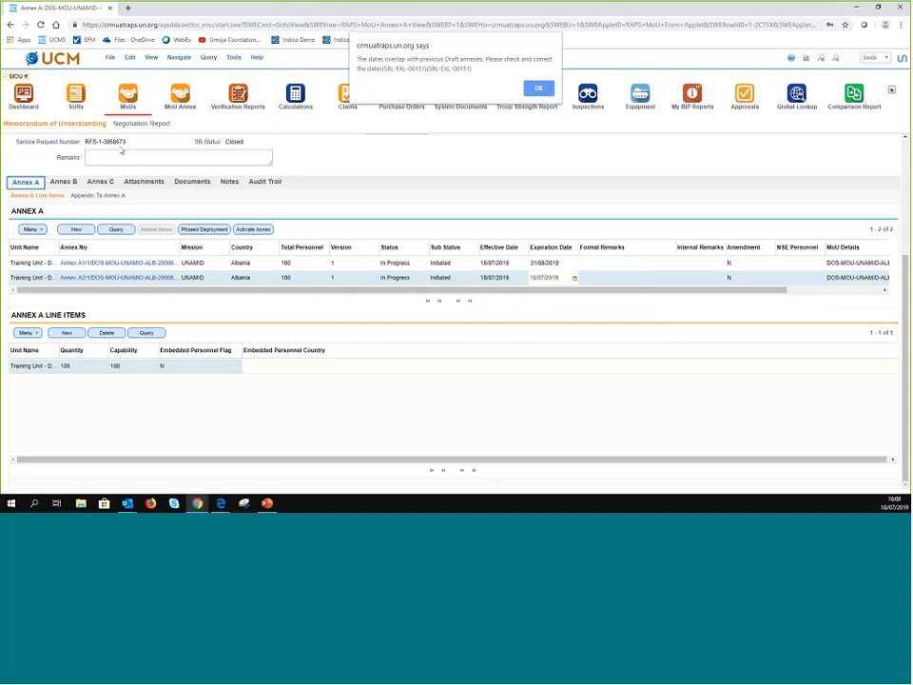
pyautogui.click(41, 24)
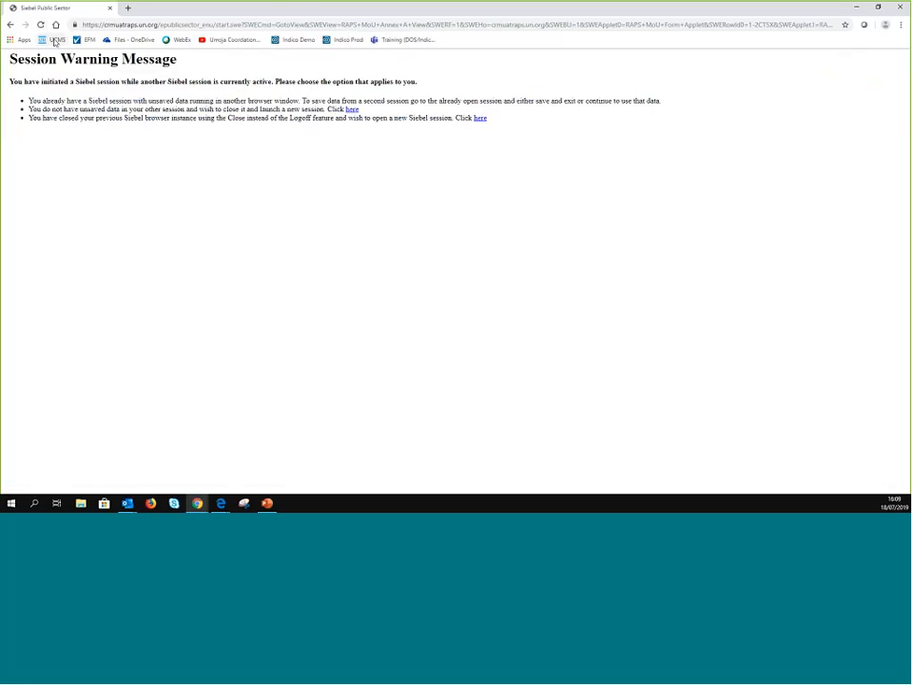
# - Open UCMS from the bookmark, close the session-warning window and maximise the new window
pyautogui.click(55, 40)
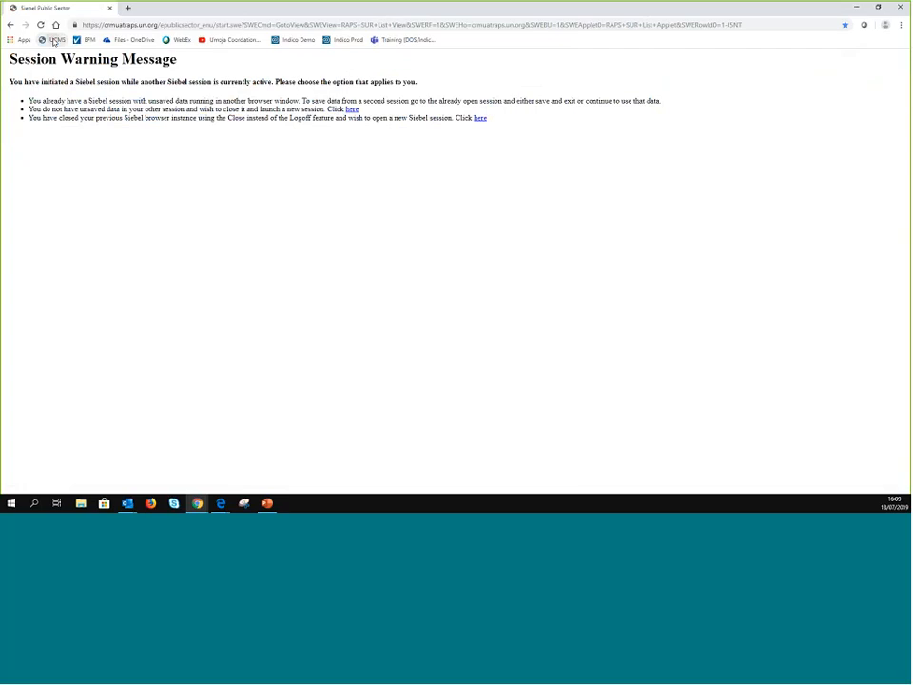
pyautogui.click(112, 9)
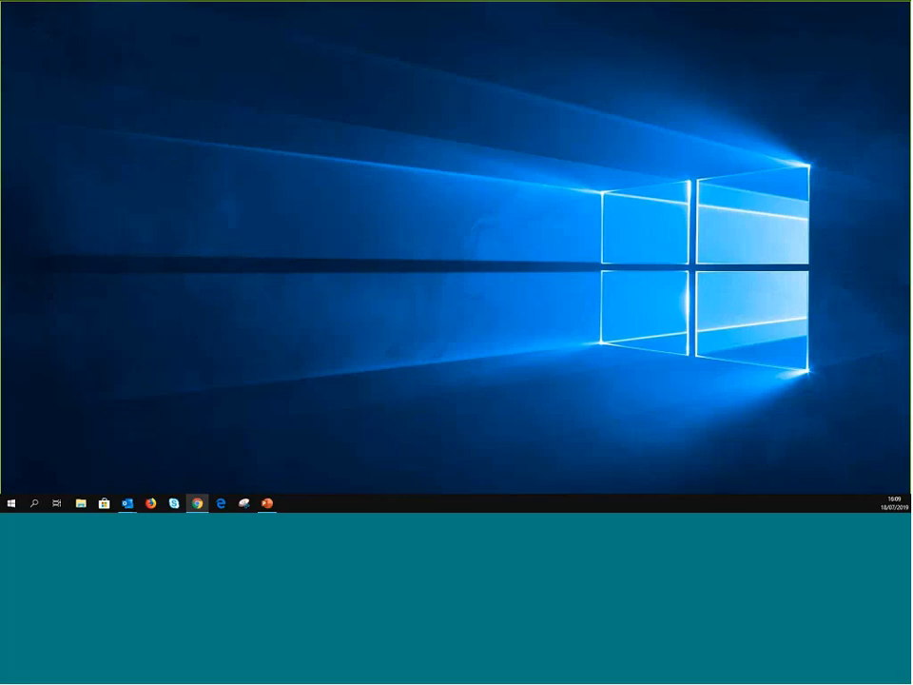
pyautogui.moveTo(911, 40); pyautogui.dragTo(267, 7)
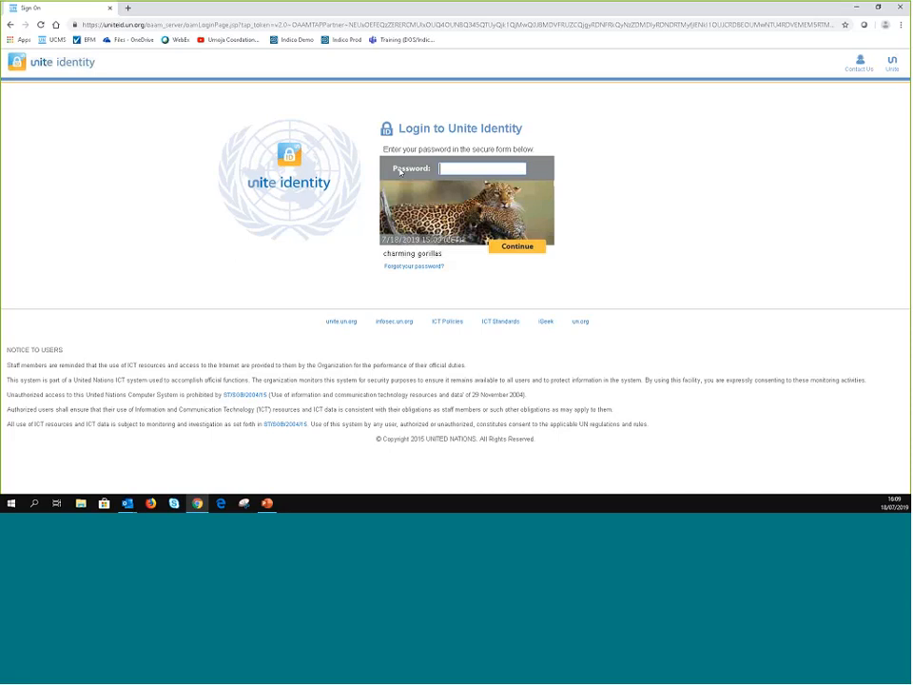
# - Enter the account password and sign in to Unite Identity
pyautogui.write('••••••')
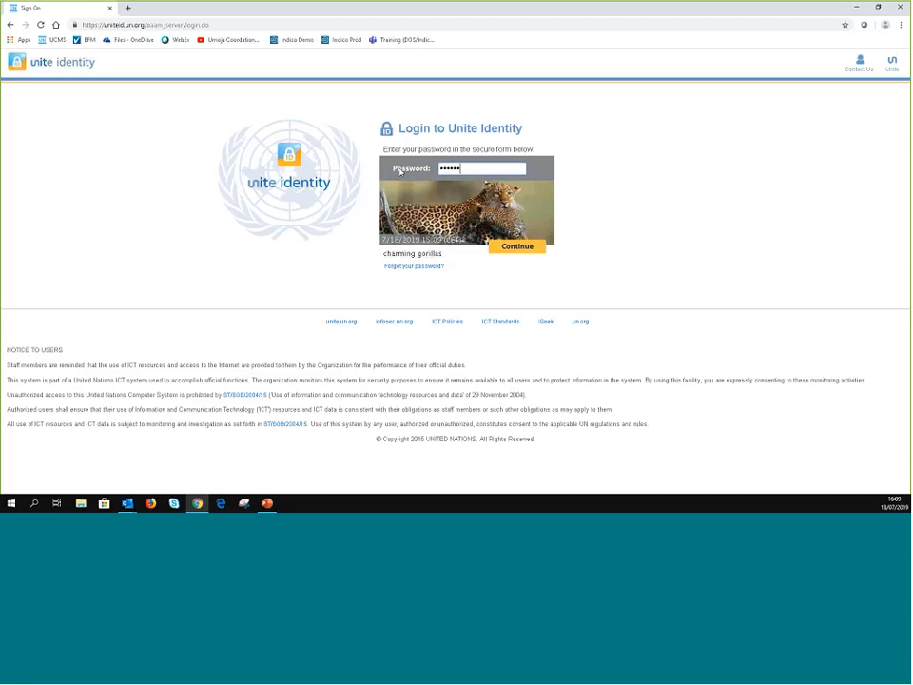
pyautogui.write('••••••••••')
pyautogui.press('Return')
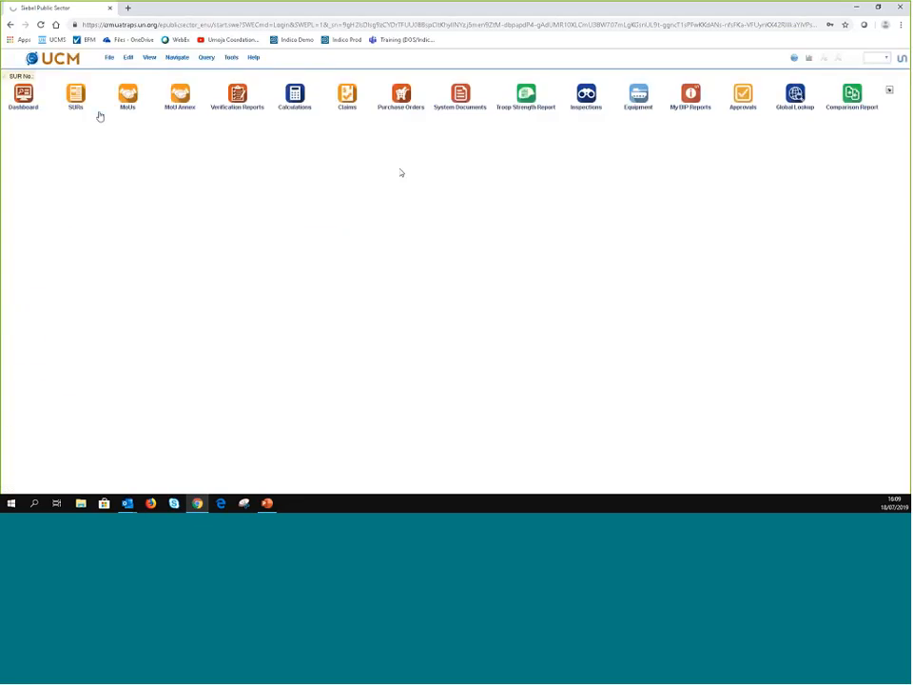
# - Open the MoUs list with a narrower visibility filter and scroll to Training Unit - Demo's Annex A rows
pyautogui.click(127, 95)
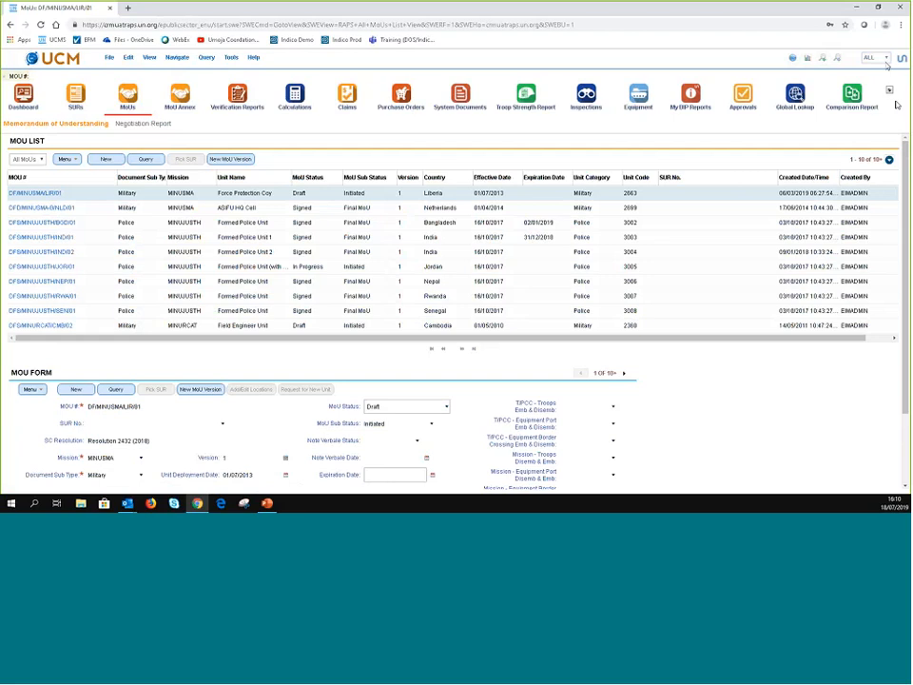
pyautogui.click(876, 58)
pyautogui.click(873, 75)
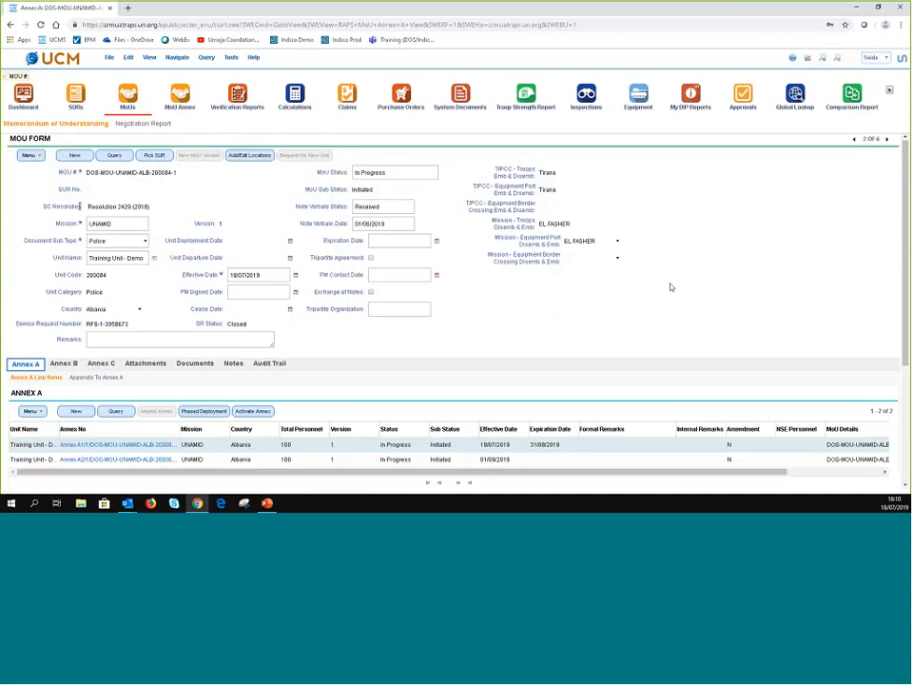
pyautogui.scroll(-2, 671, 288)
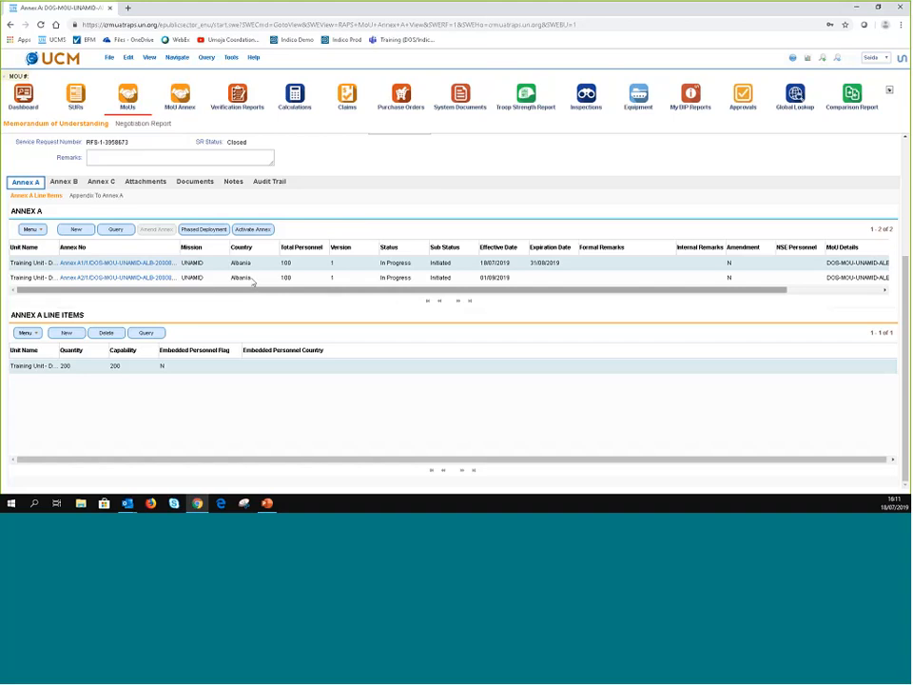
# - Activate Annex A/1 and acknowledge that all other annexes are now inactive
pyautogui.click(254, 229)
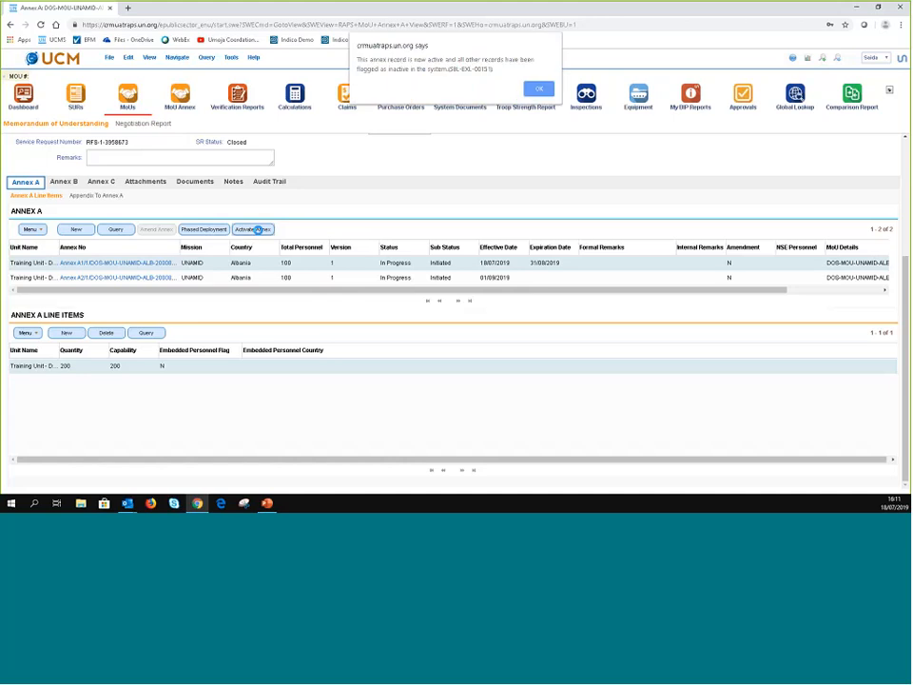
pyautogui.click(539, 89)
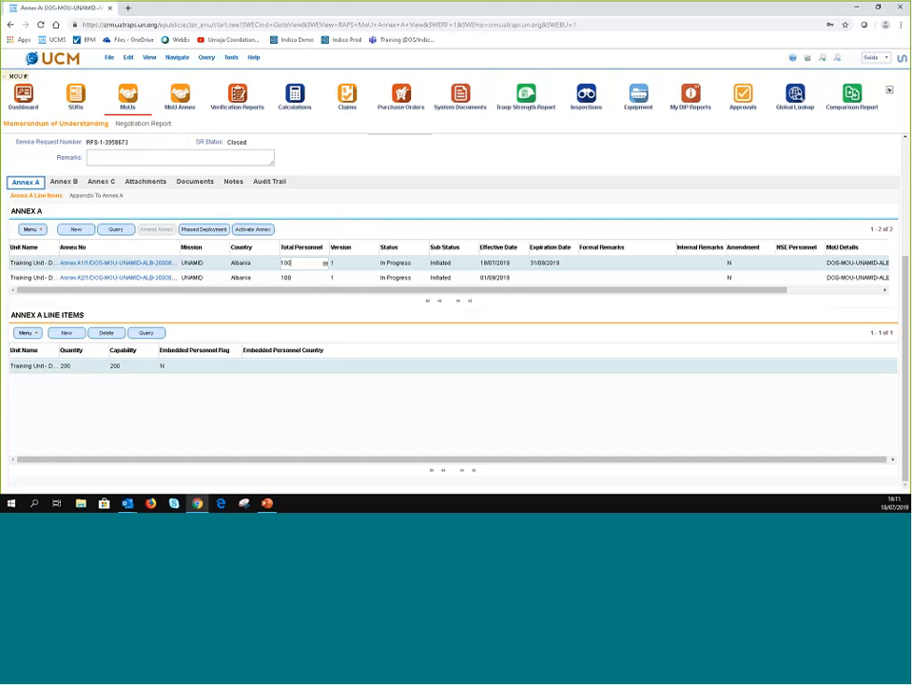
# - On the MoU Annex list, sort by effective date and query for unit Training Unit - Demo
pyautogui.click(181, 92)
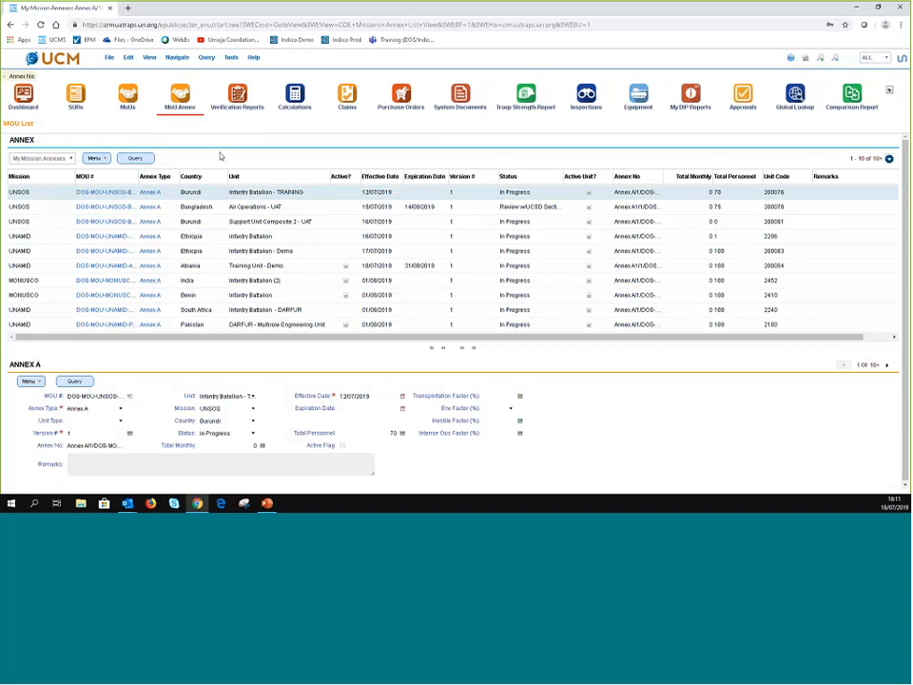
pyautogui.click(379, 177)
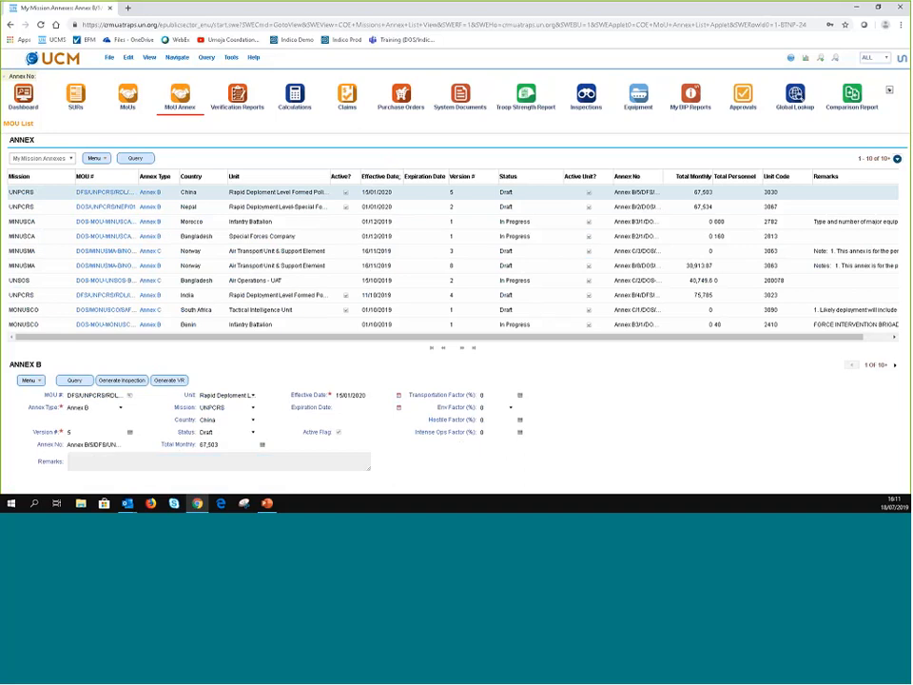
pyautogui.click(139, 159)
pyautogui.click(248, 191)
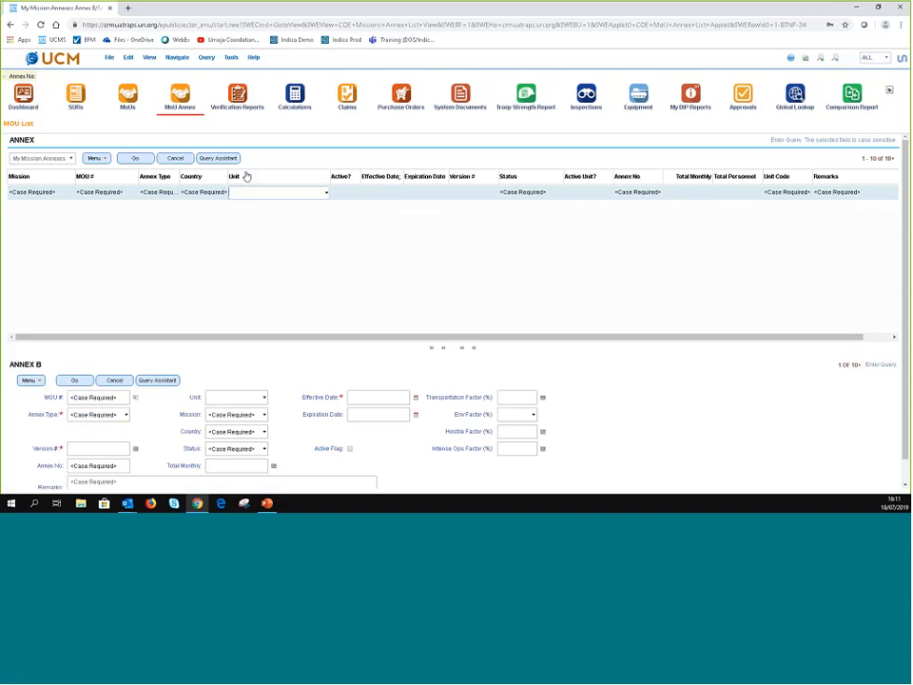
pyautogui.write('Trainin')
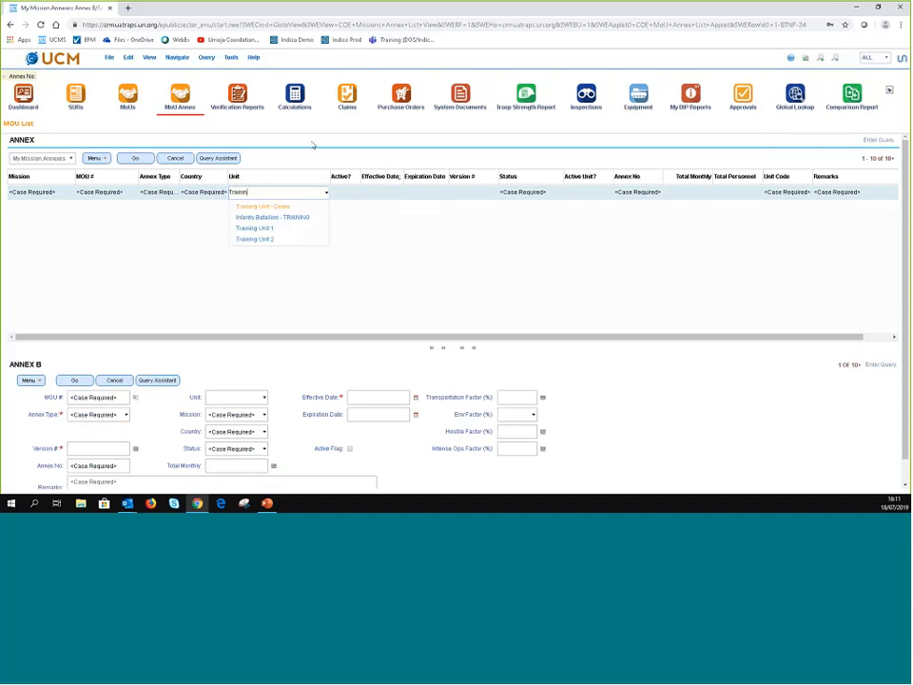
pyautogui.click(286, 208)
pyautogui.click(135, 158)
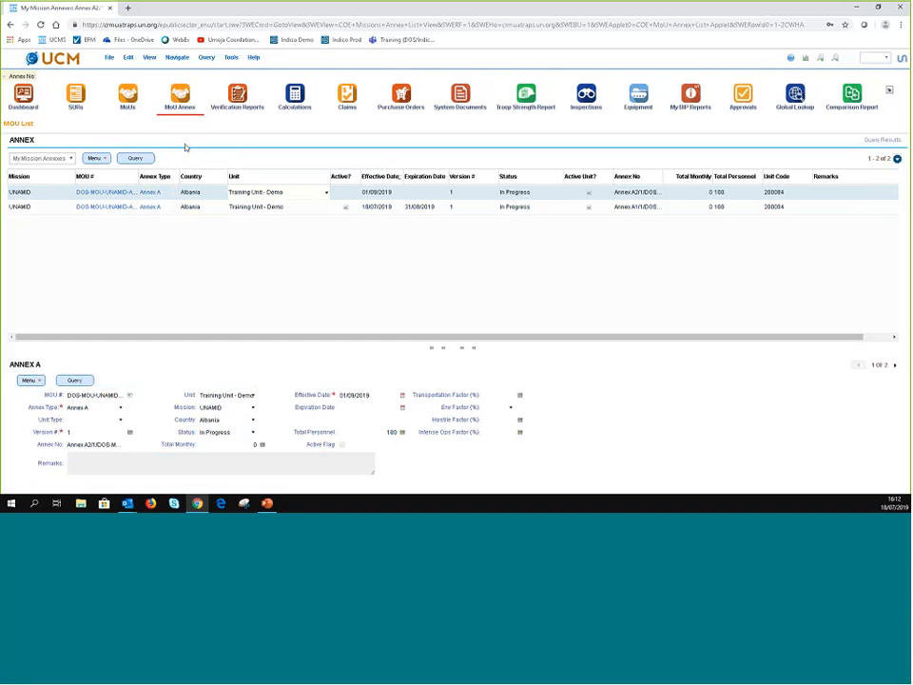
# - Reopen the Training Unit - Demo MoU on its Appendix To Annex A view
pyautogui.click(106, 208)
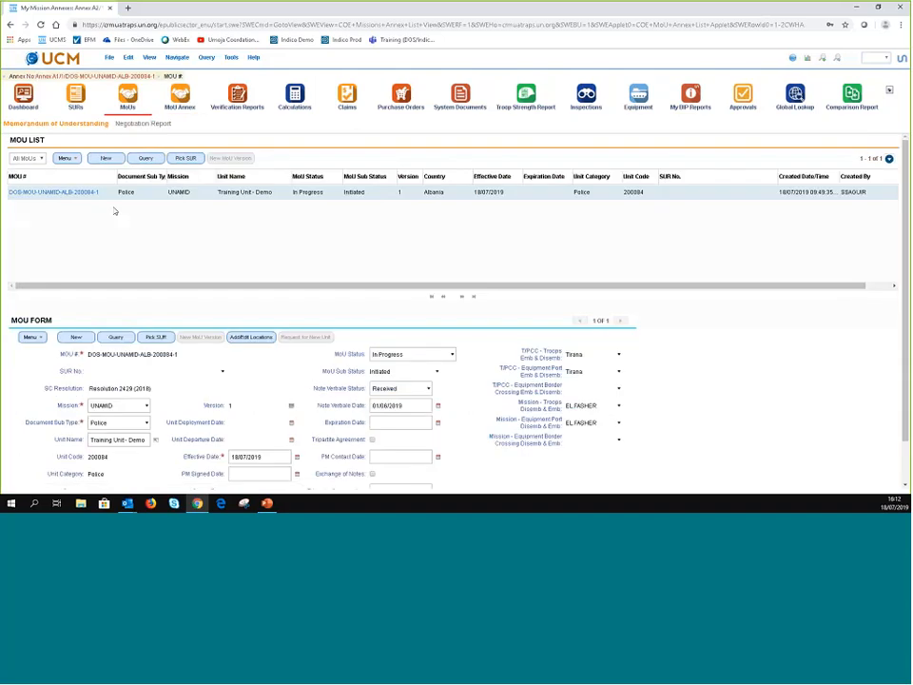
pyautogui.click(32, 194)
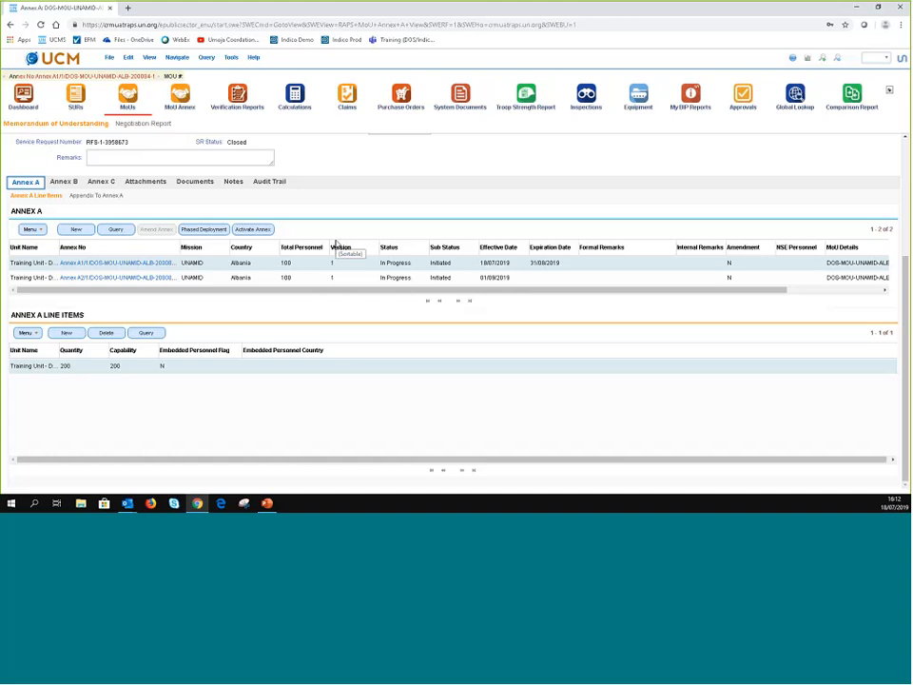
pyautogui.click(78, 197)
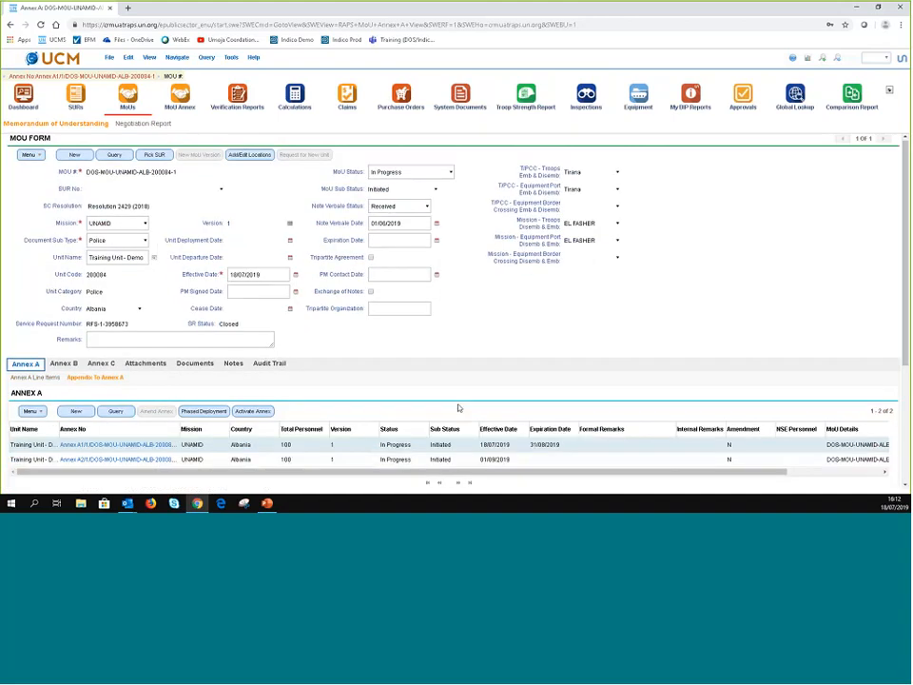
pyautogui.scroll(-4, 457, 407)
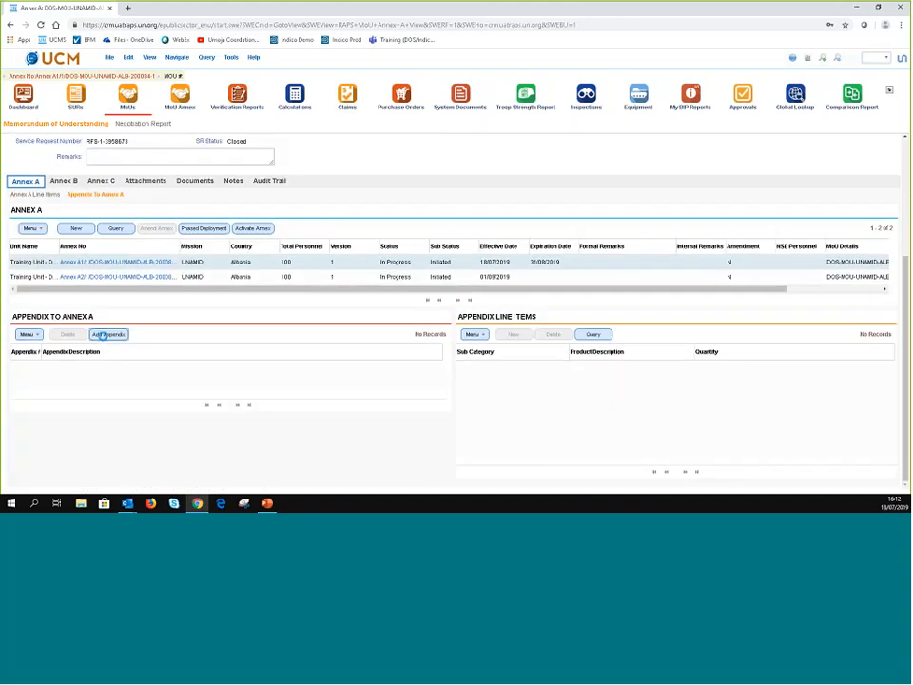
# - Add Appendix 1 to Annex A and select the Annex A/2 record
pyautogui.click(107, 334)
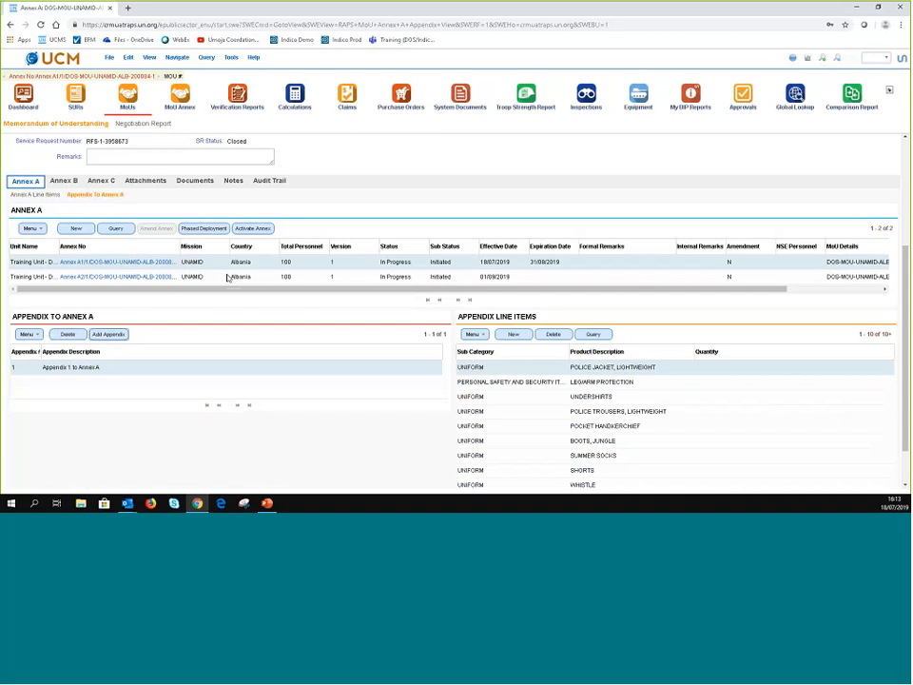
pyautogui.click(228, 277)
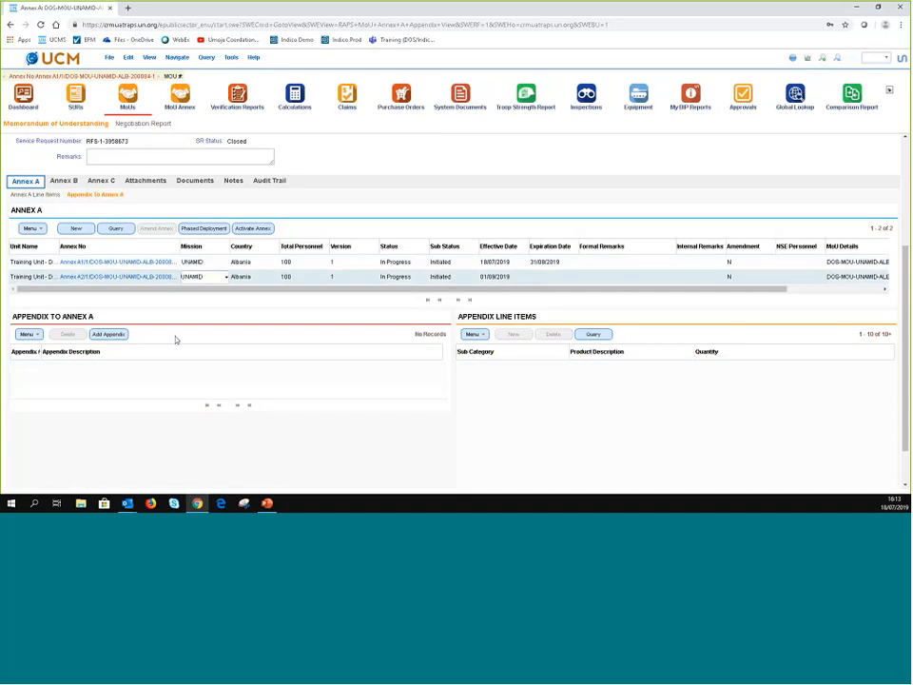
pyautogui.click(219, 267)
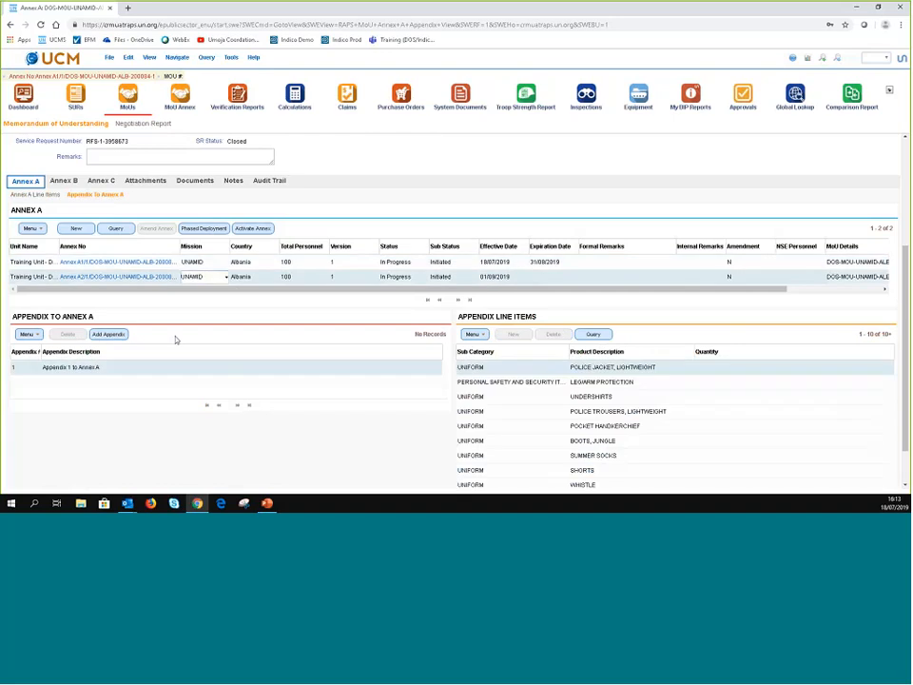
pyautogui.click(212, 277)
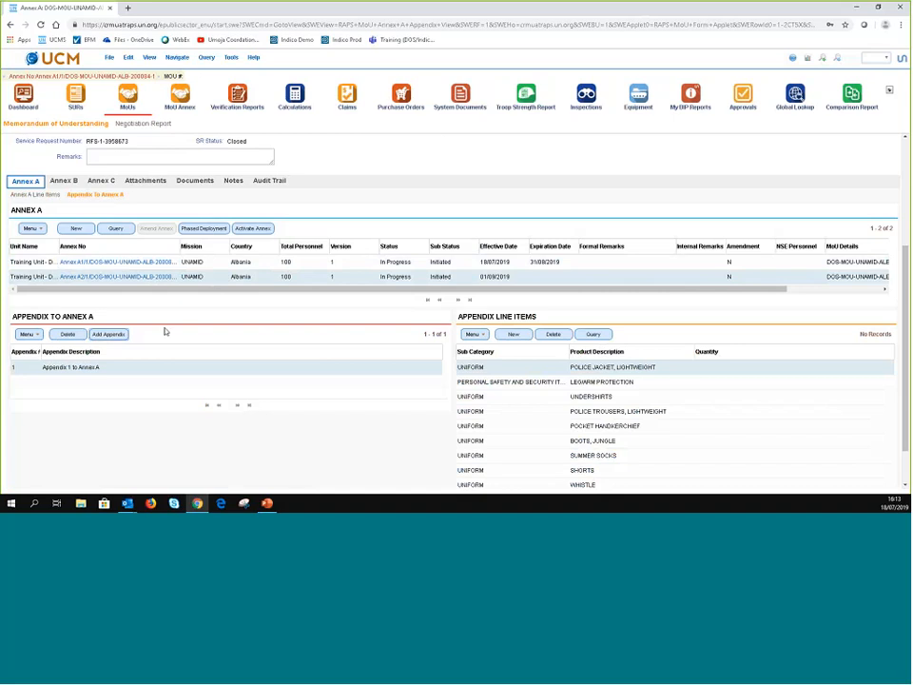
# - Enter quantity 108 for the Police Jacket and Leg/Arm Protection appendix lines
pyautogui.click(717, 369)
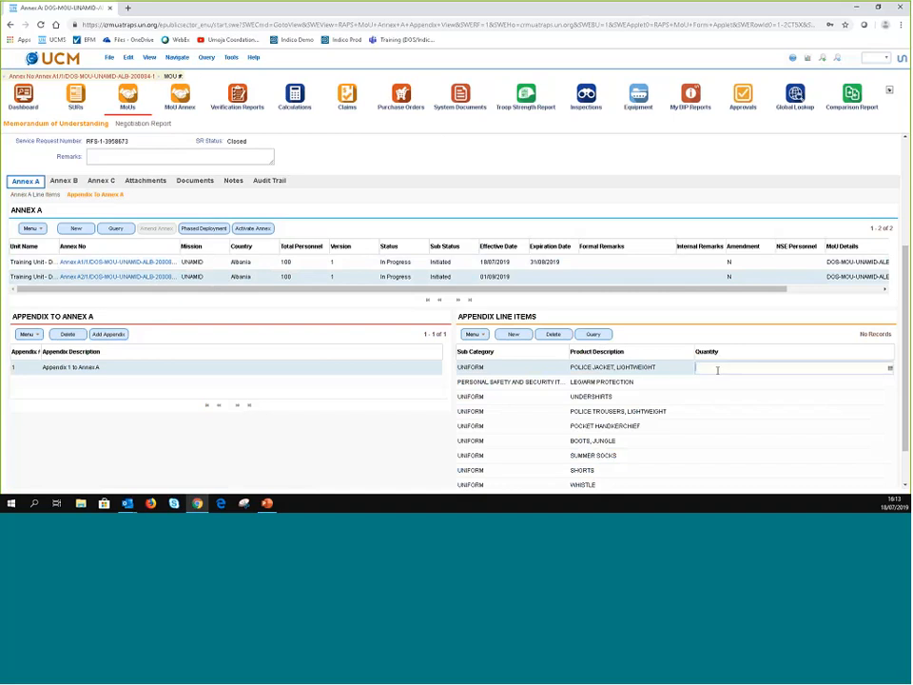
pyautogui.write('108')
pyautogui.click(710, 385)
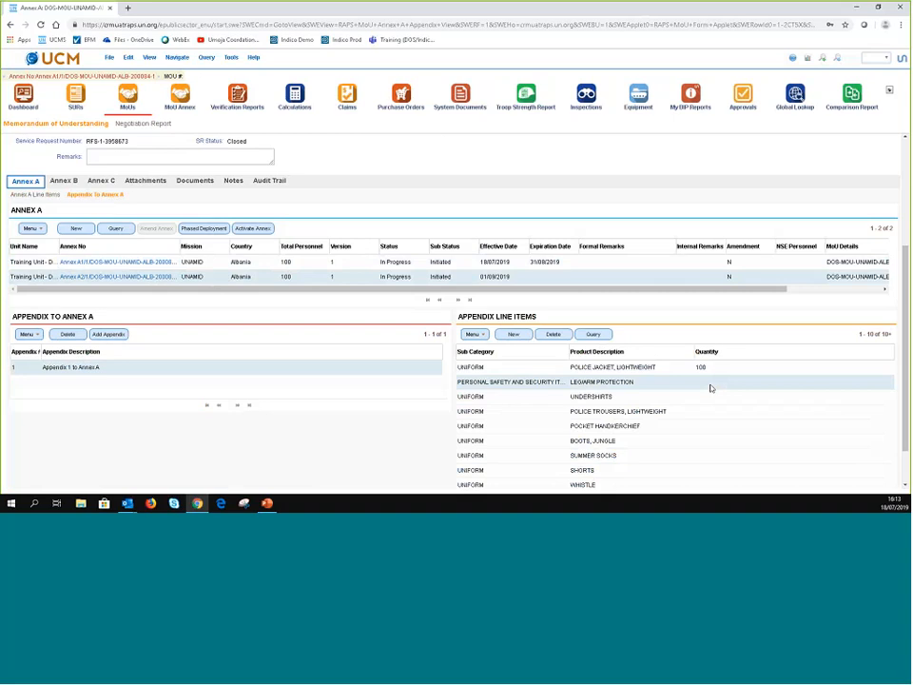
pyautogui.click(711, 385)
pyautogui.write('108')
pyautogui.click(711, 400)
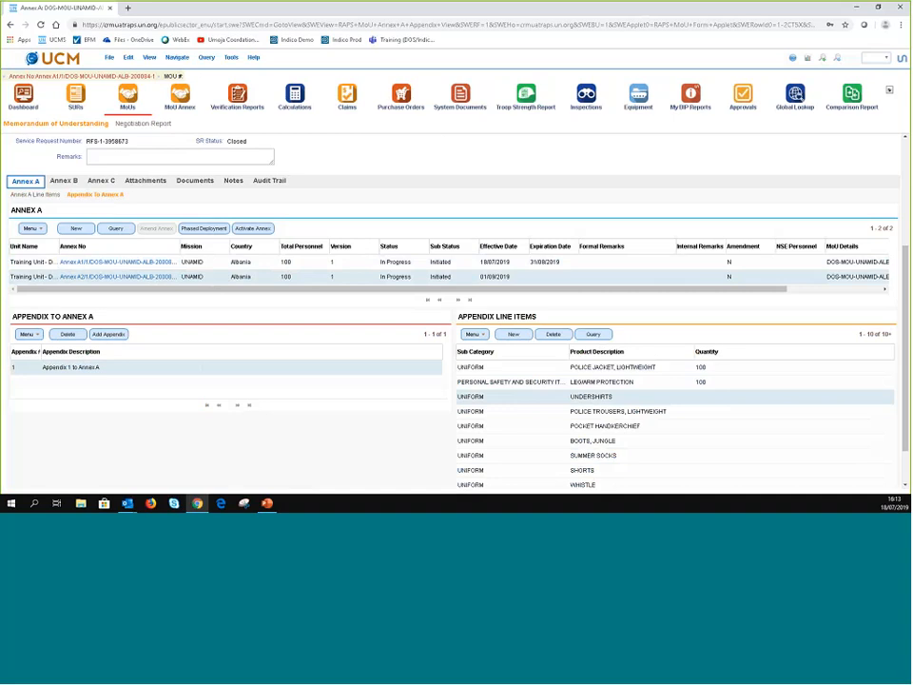
# - Open the MoU's Annex B tab and scroll down to its empty Annex B Line Items list
pyautogui.click(63, 181)
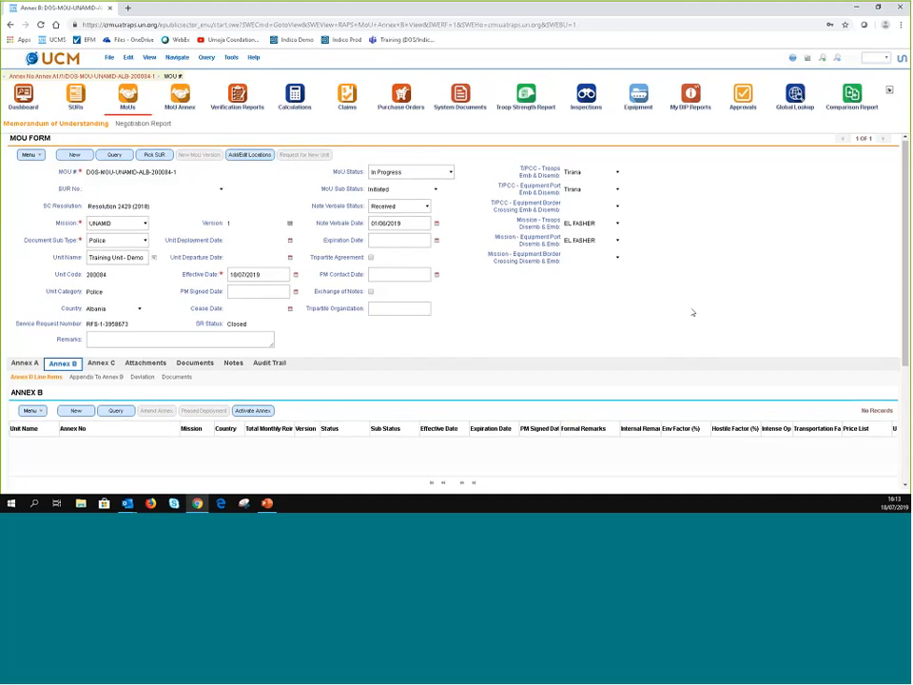
pyautogui.scroll(-3, 693, 312)
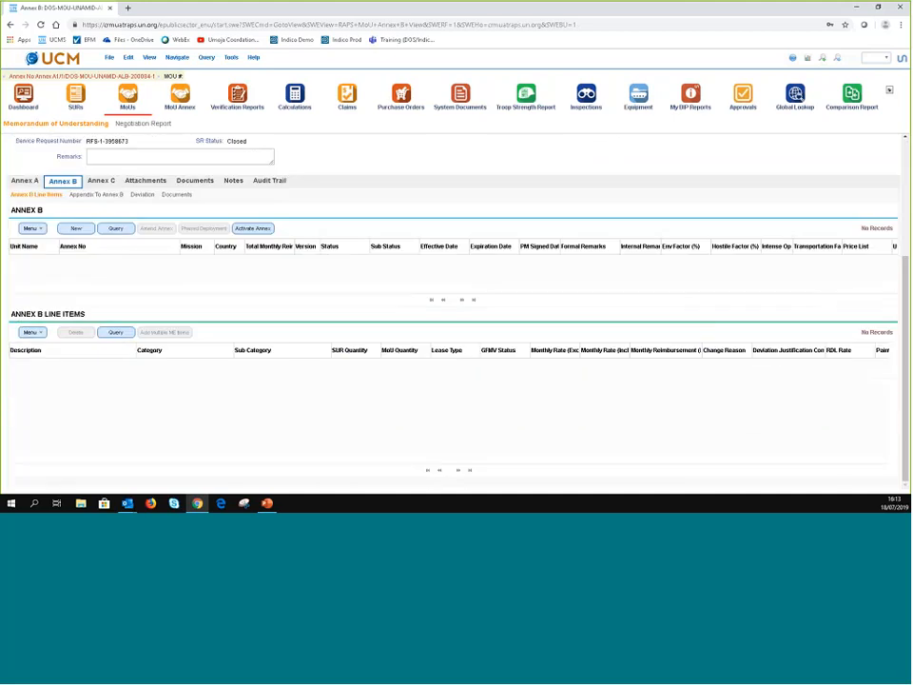
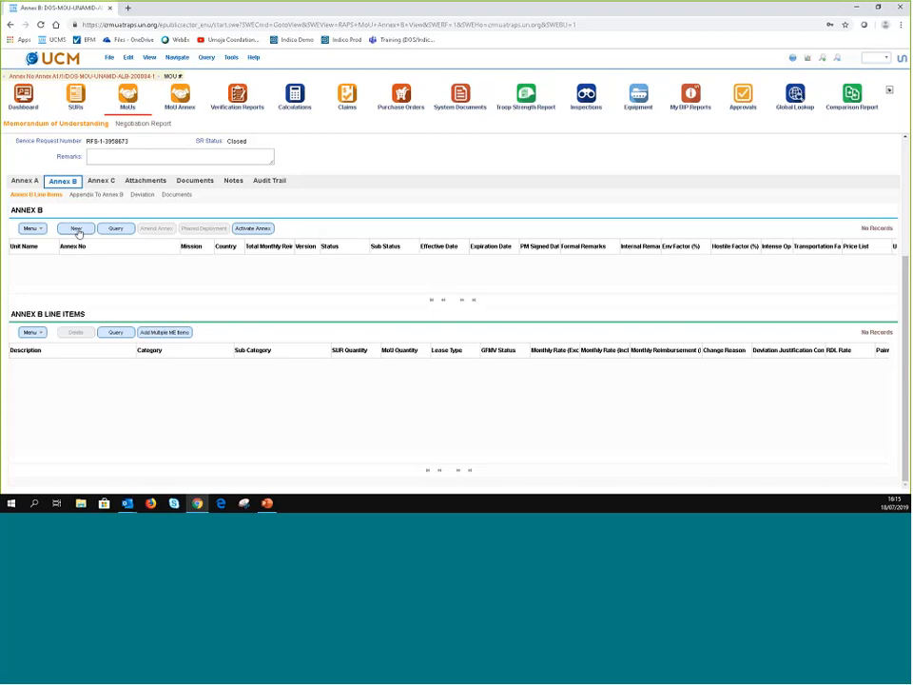
# - Create and save a new UNAMID, Albania Annex B record on ME RATE 2017, effective 18/07/2019
pyautogui.click(77, 229)
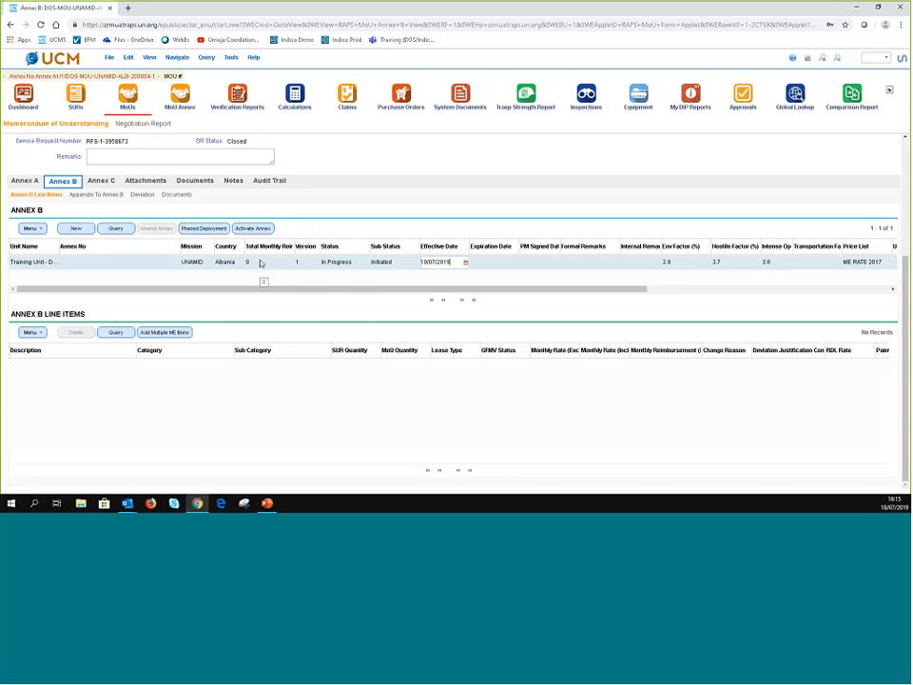
pyautogui.click(695, 263)
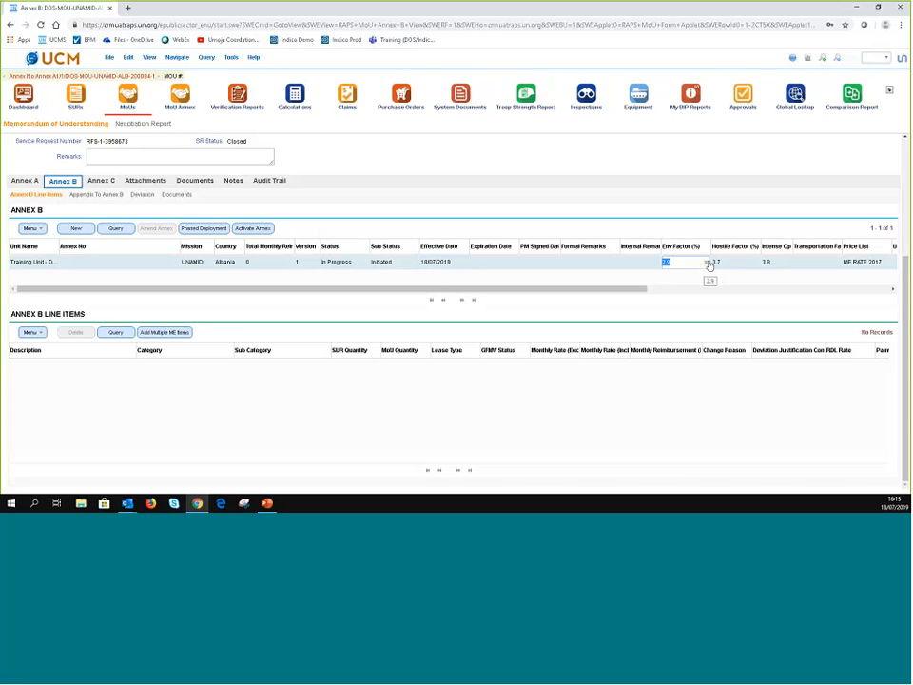
pyautogui.click(708, 264)
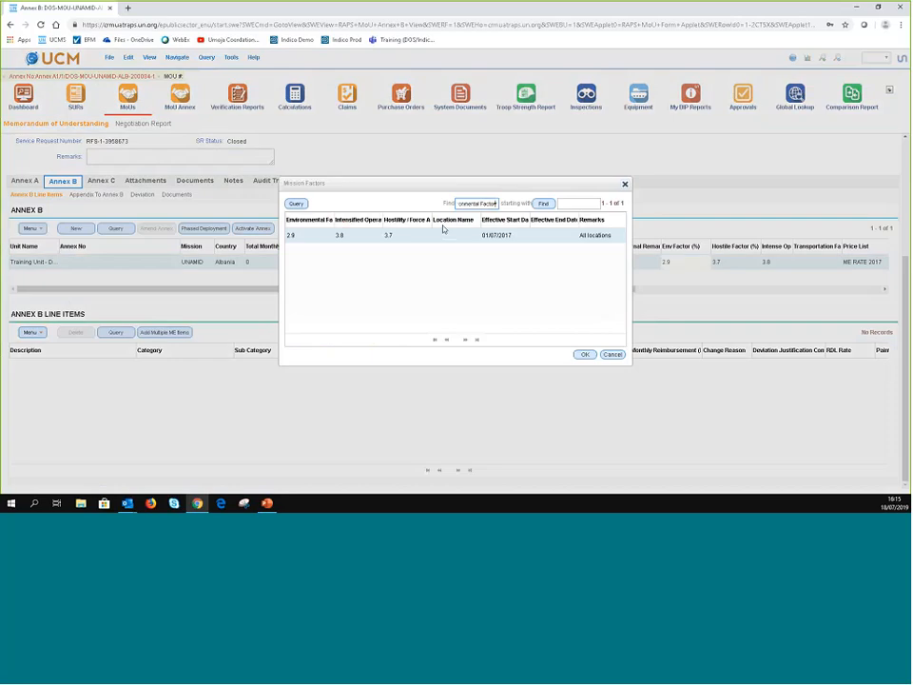
pyautogui.click(610, 357)
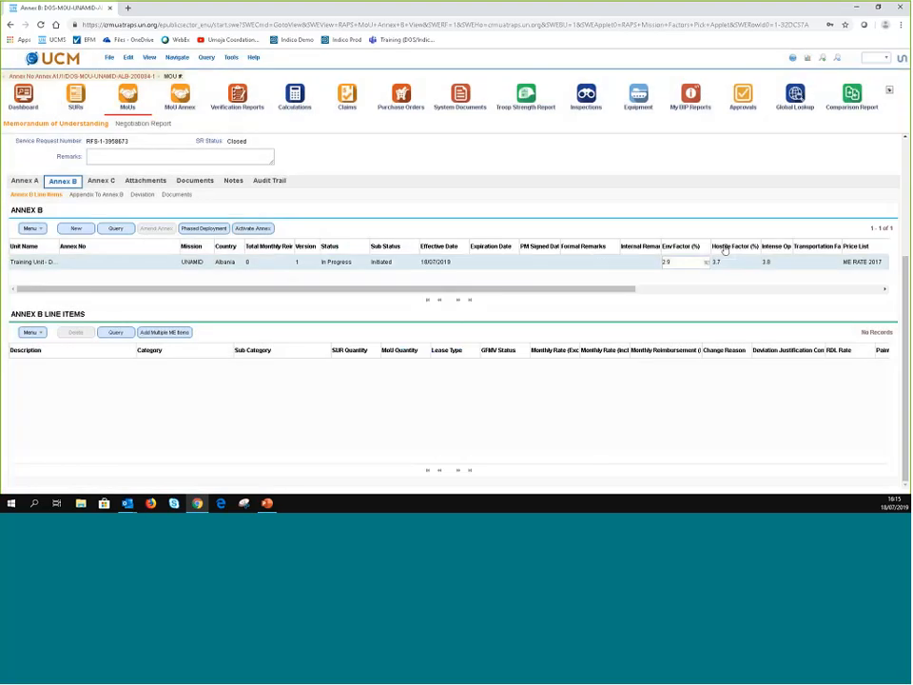
pyautogui.click(882, 266)
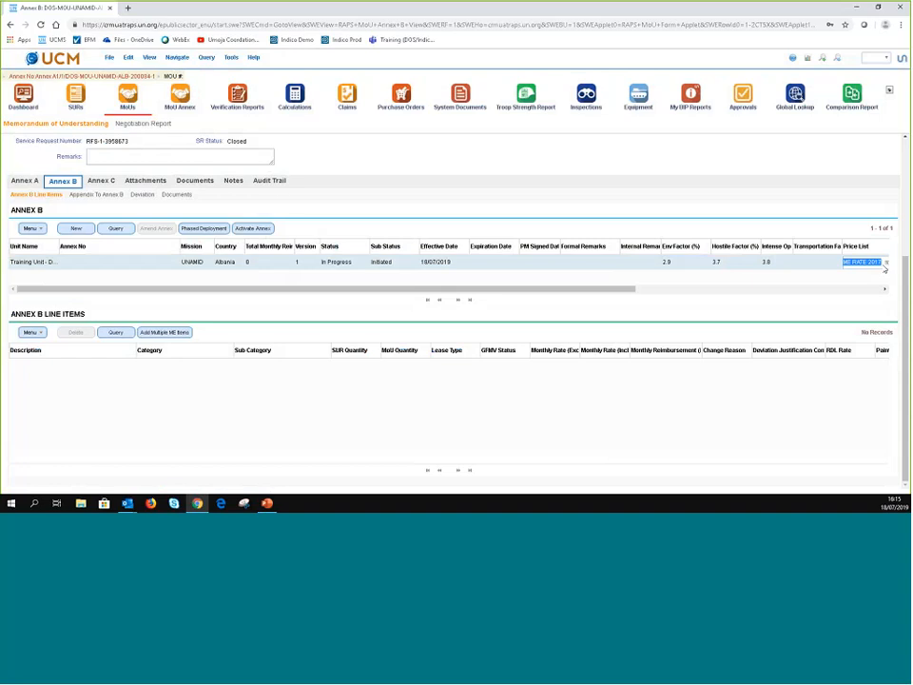
pyautogui.moveTo(628, 290); pyautogui.dragTo(758, 291)
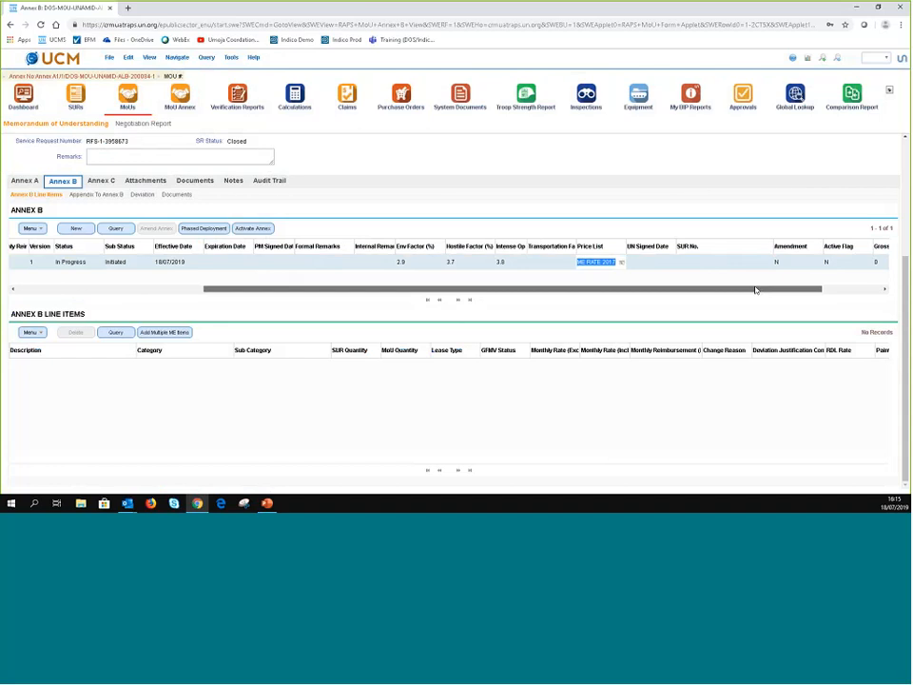
pyautogui.moveTo(756, 290); pyautogui.dragTo(274, 276)
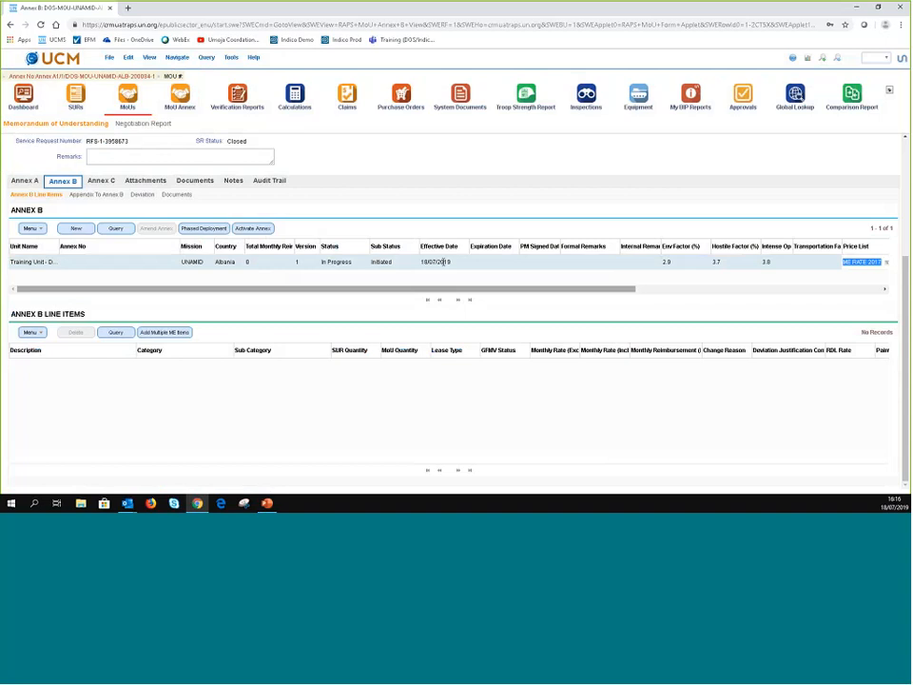
pyautogui.click(494, 262)
pyautogui.click(539, 263)
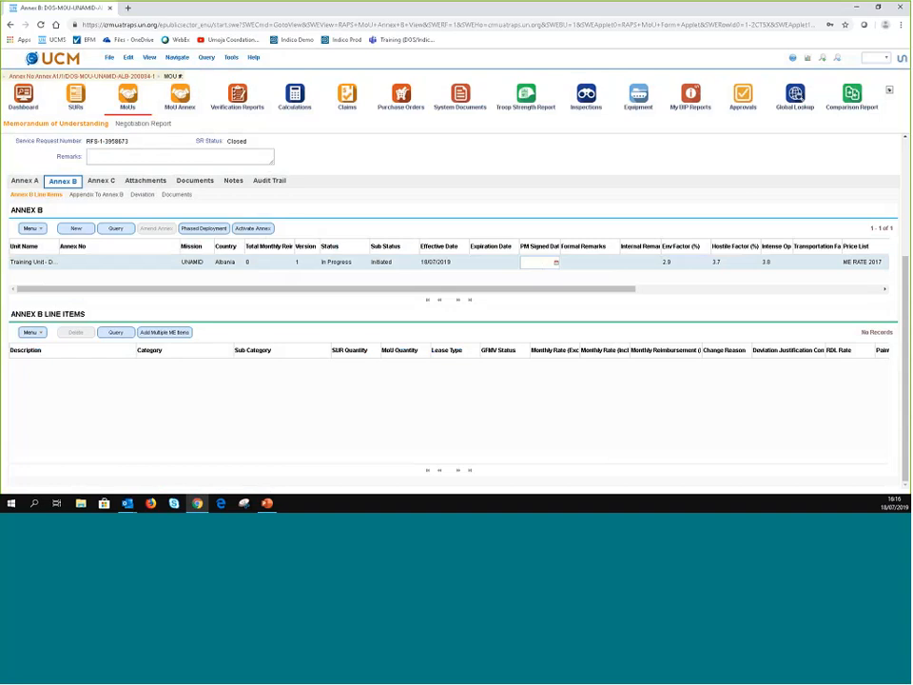
pyautogui.hotkey('ctrl', 's')
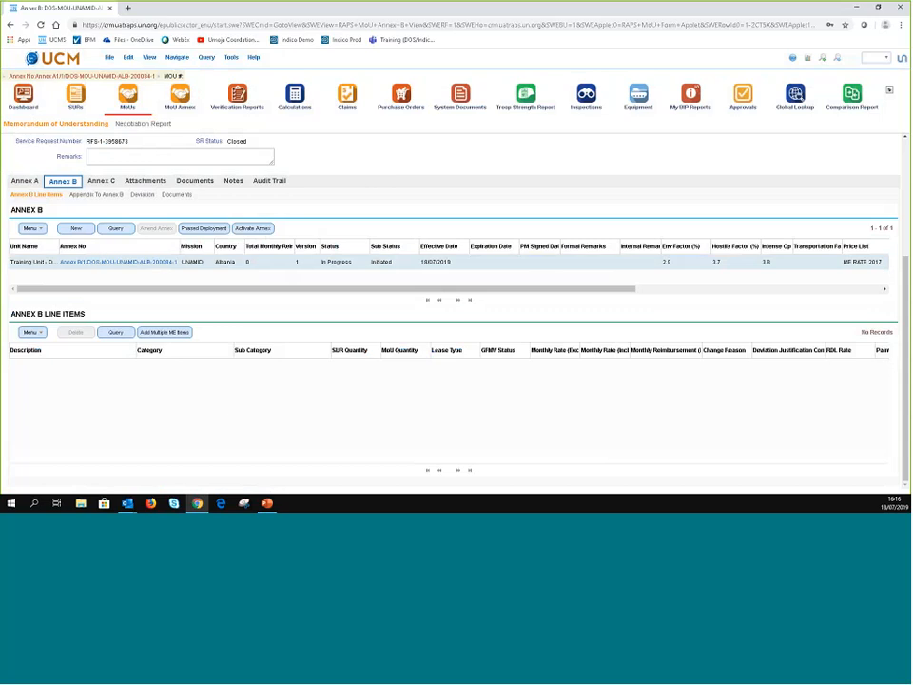
pyautogui.click(262, 265)
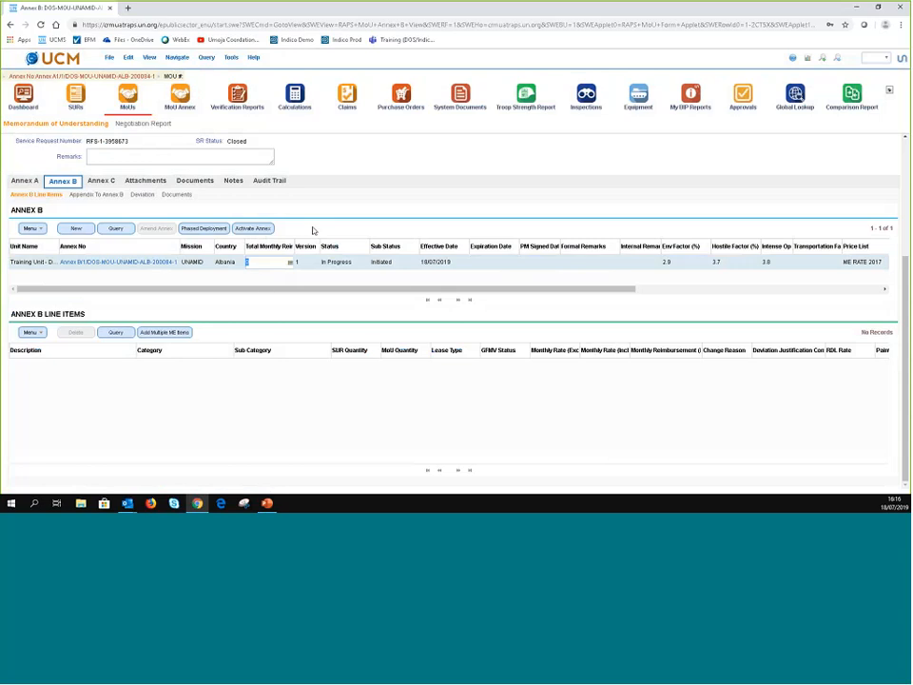
pyautogui.click(238, 341)
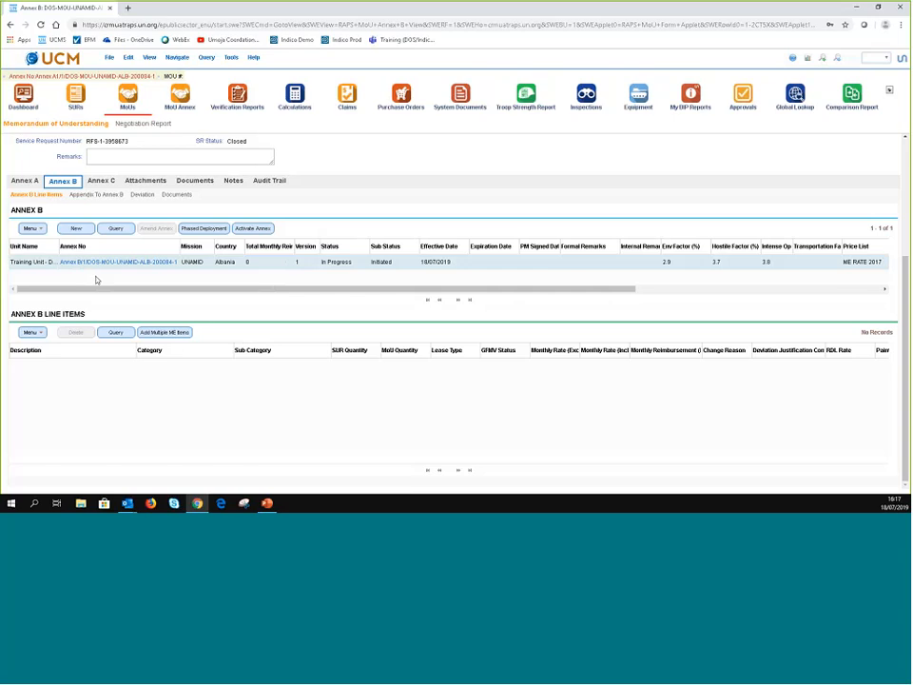
# - Add six equipment items, down to the INMARSAT row, to Annex B in one multi-selection
pyautogui.click(167, 333)
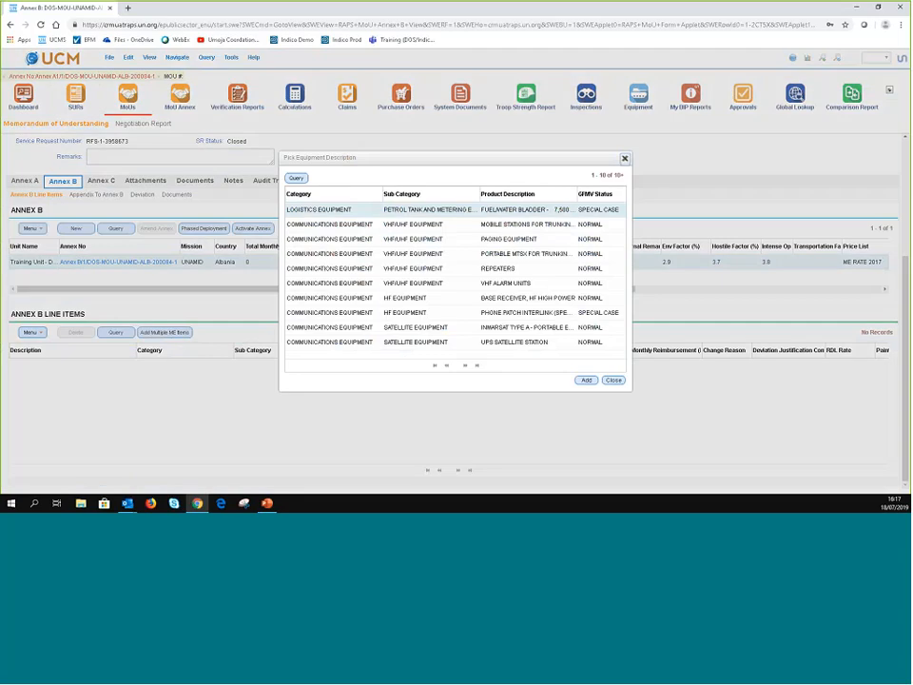
pyautogui.keyDown('shift'); pyautogui.click(367, 239); pyautogui.keyUp('shift')
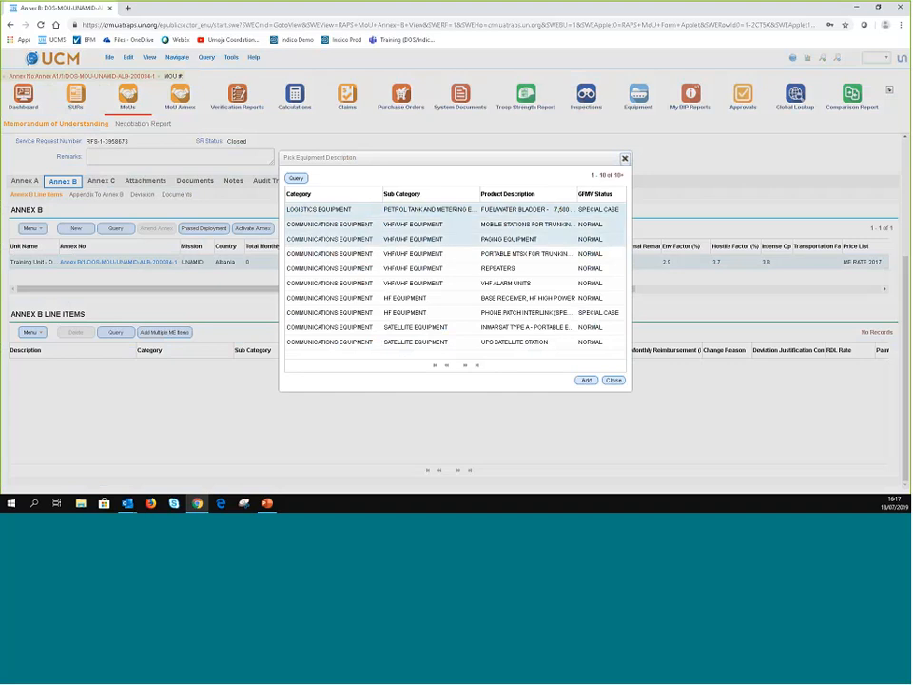
pyautogui.keyDown('shift'); pyautogui.click(355, 326); pyautogui.keyUp('shift')
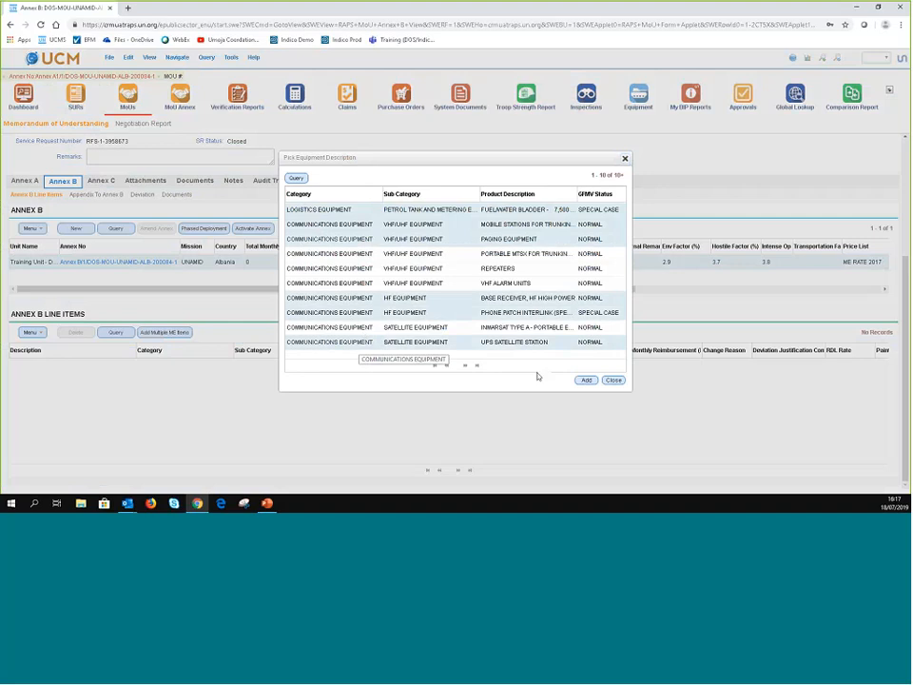
pyautogui.click(586, 380)
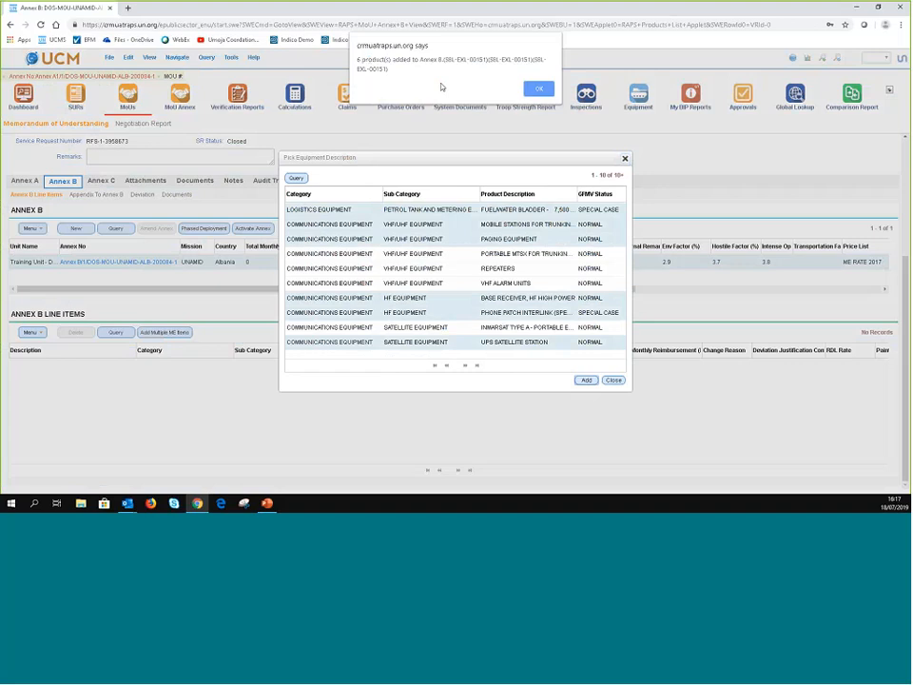
pyautogui.click(538, 89)
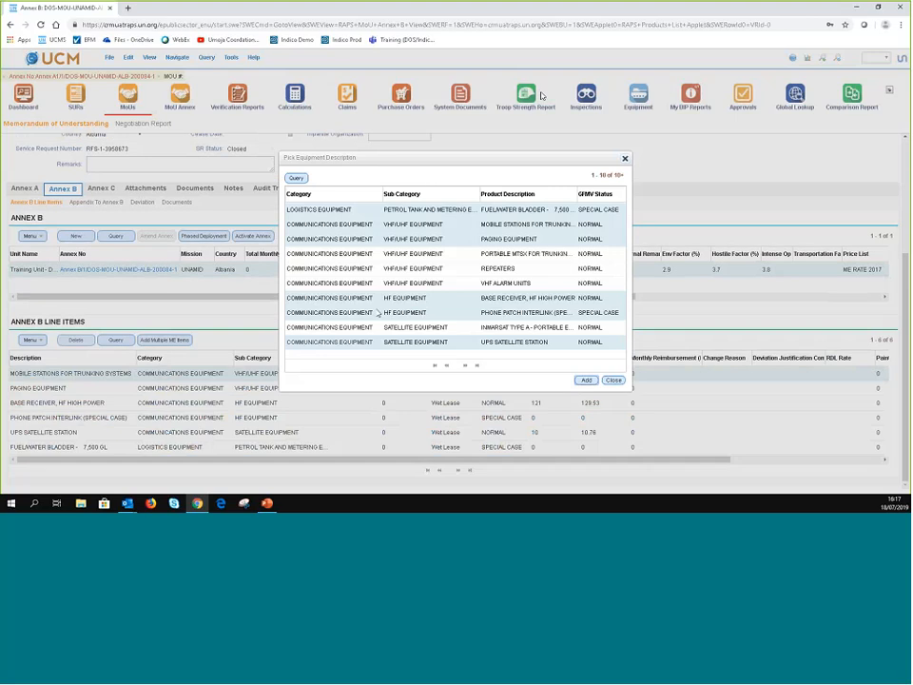
# - Add the medical and dental containers from the next page, then page on to the last page
pyautogui.click(377, 254)
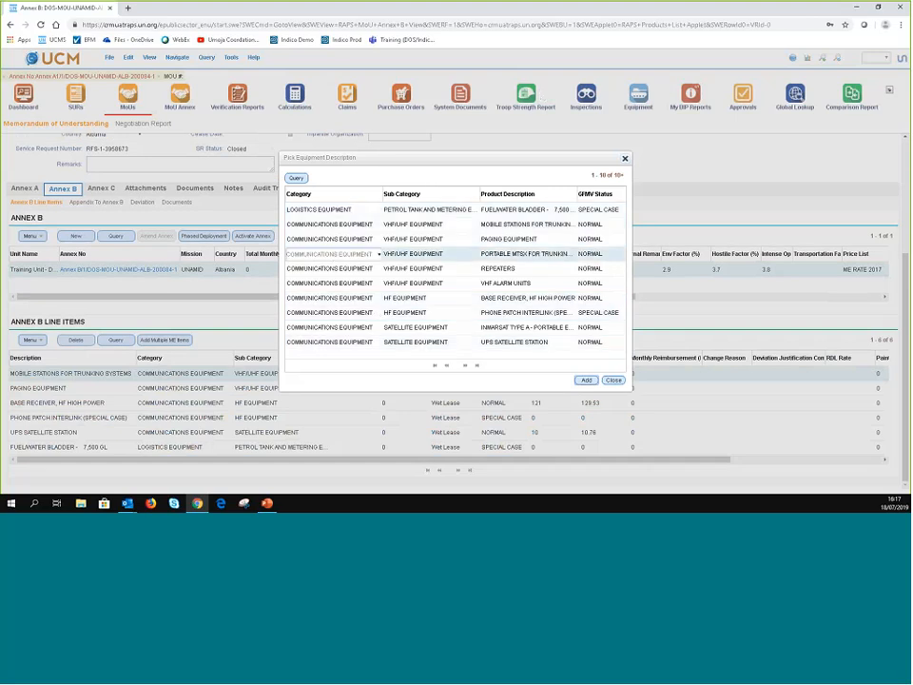
pyautogui.click(465, 367)
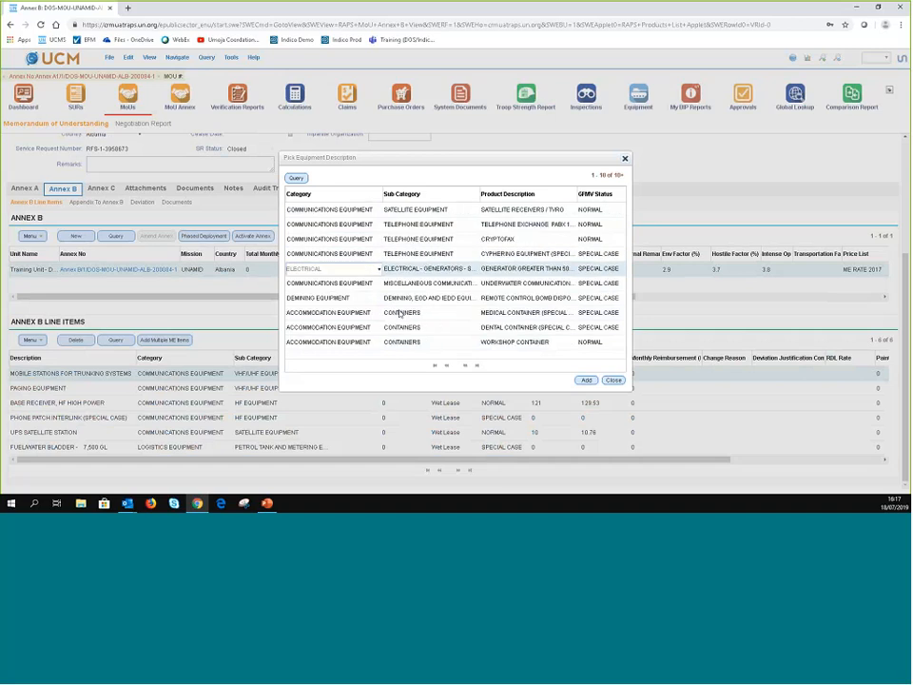
pyautogui.click(400, 314)
pyautogui.keyDown('shift'); pyautogui.click(338, 340); pyautogui.keyUp('shift')
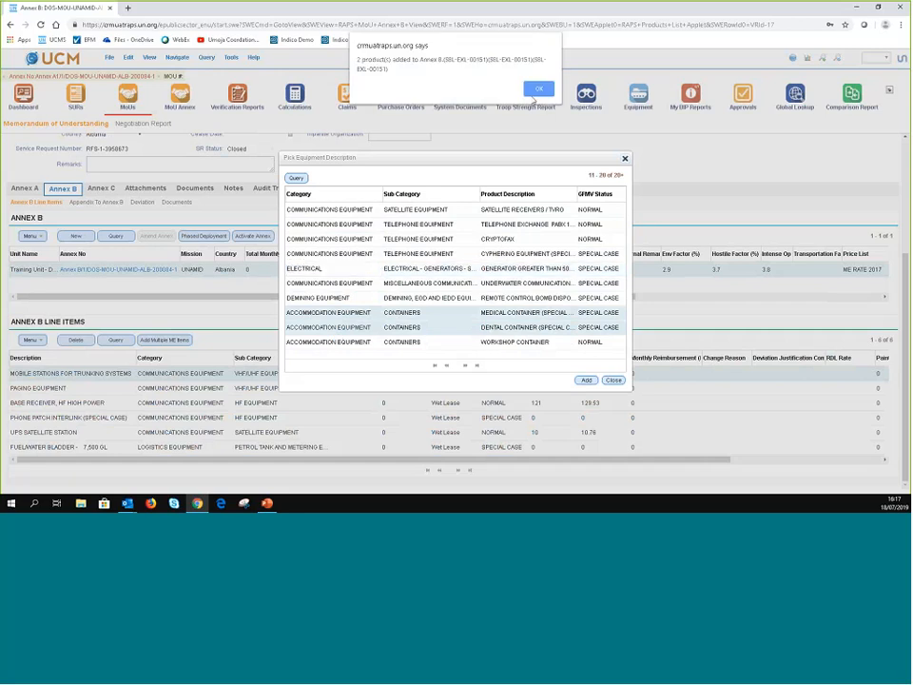
pyautogui.press('Return')
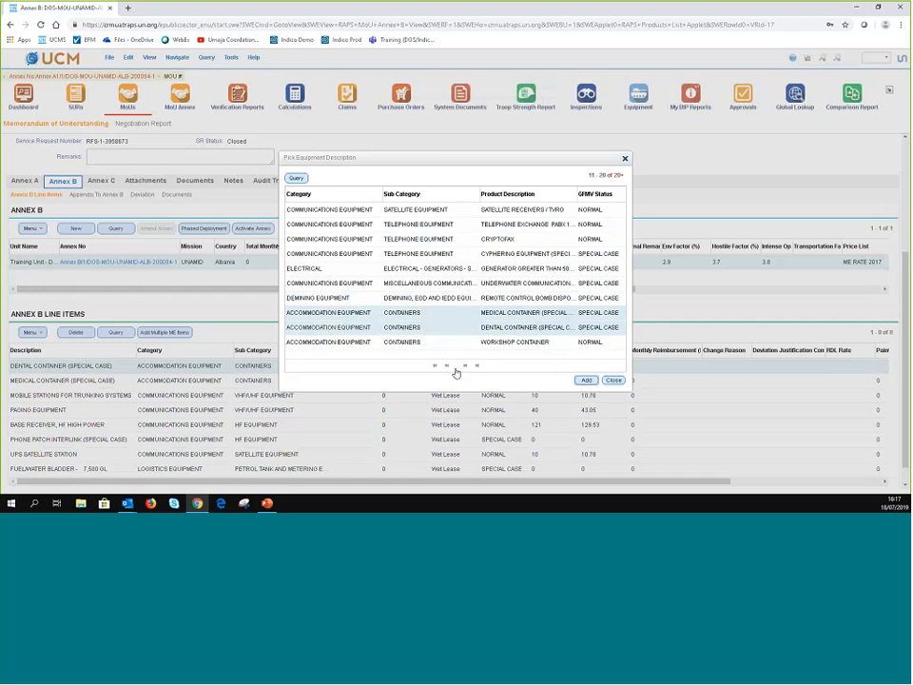
pyautogui.click(456, 371)
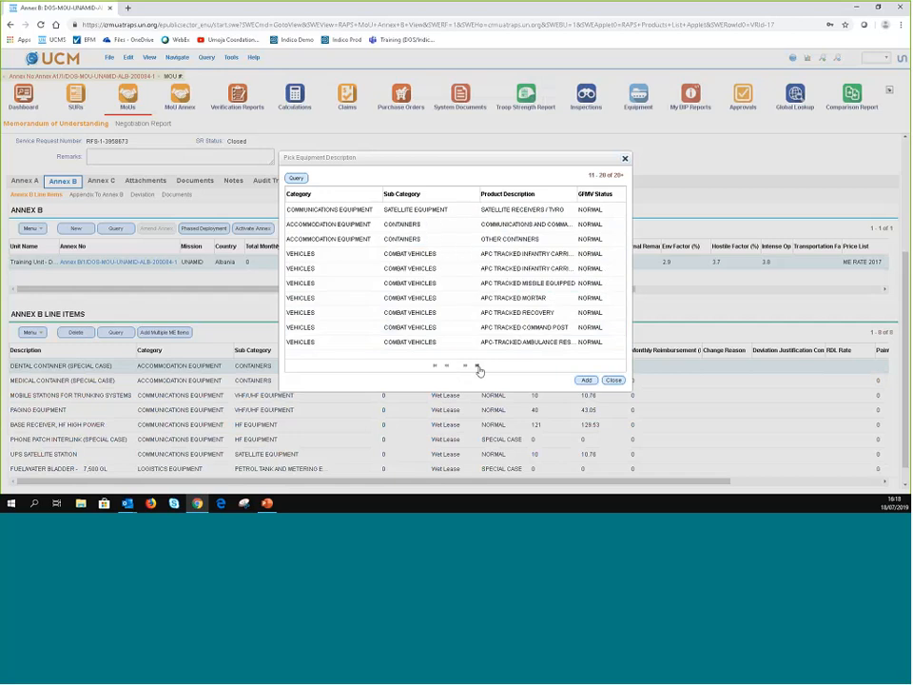
pyautogui.click(479, 369)
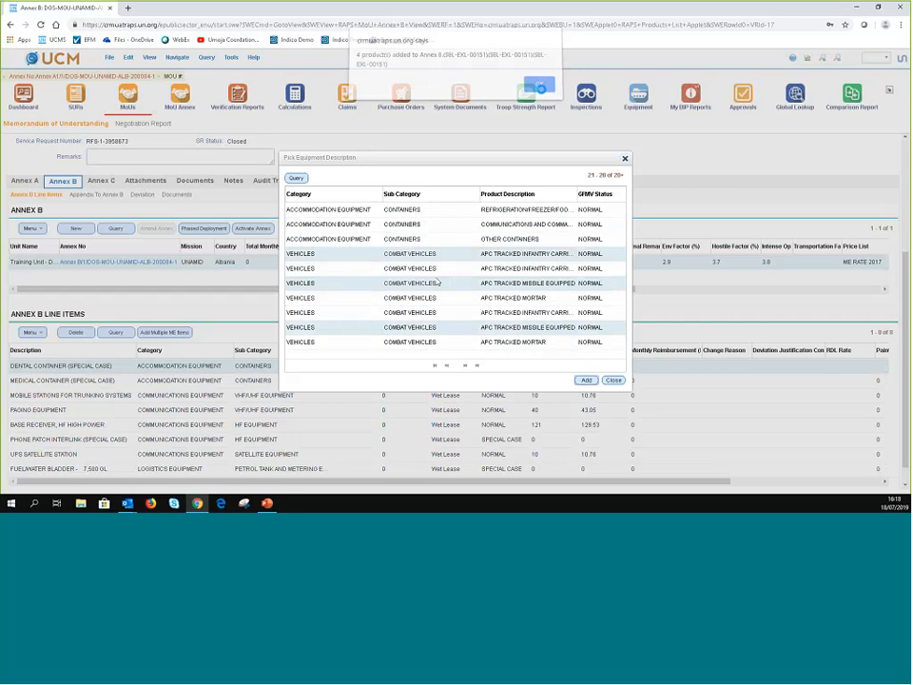
# - Search equipment by the ARMAMENTS category and add the anti-armour missile launchers to Annex B
pyautogui.click(539, 88)
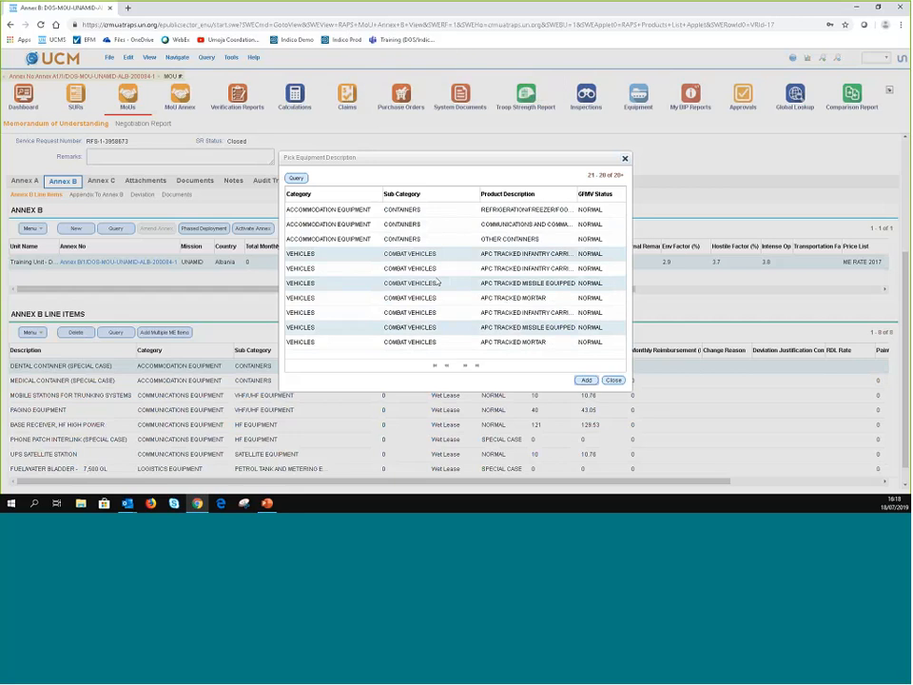
pyautogui.click(297, 179)
pyautogui.click(378, 211)
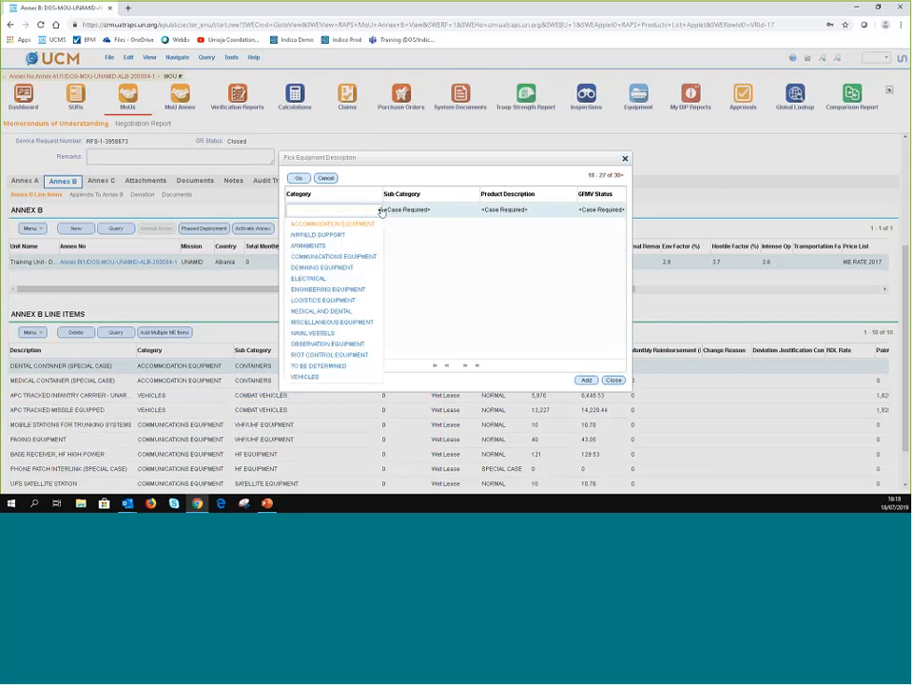
pyautogui.click(329, 247)
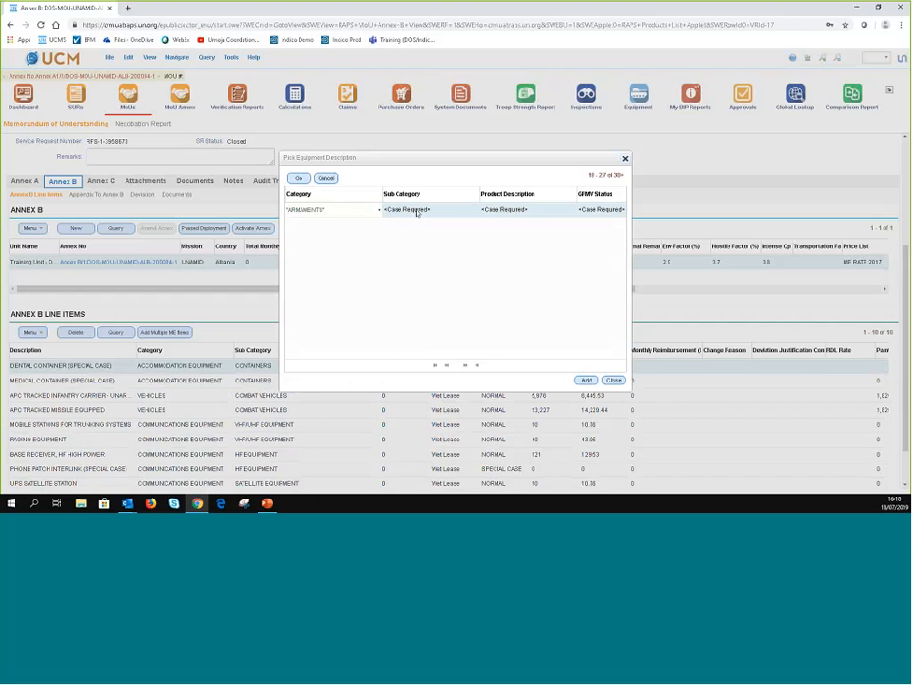
pyautogui.click(416, 211)
pyautogui.click(298, 178)
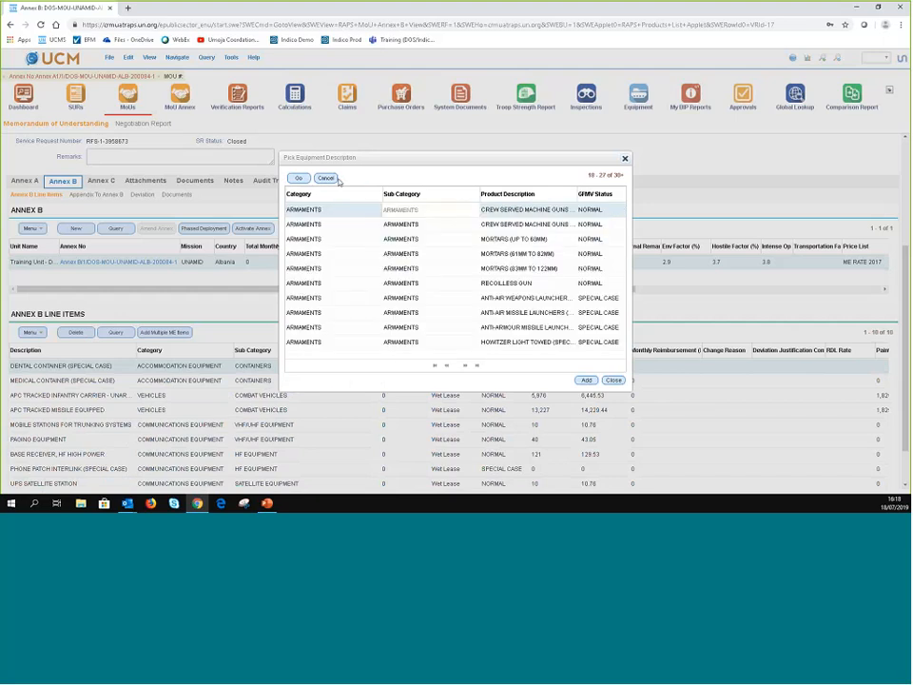
pyautogui.click(329, 178)
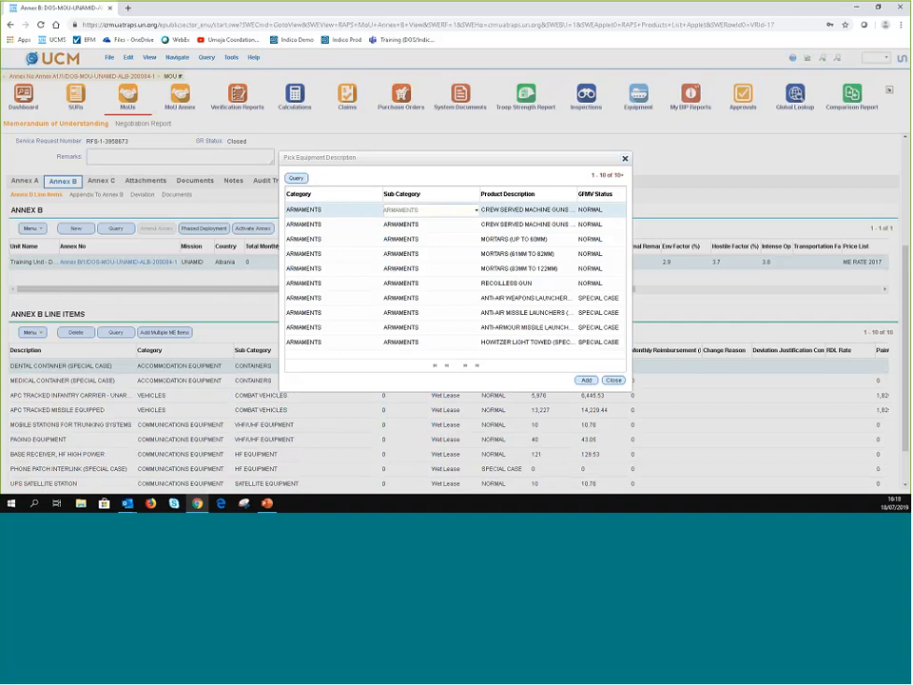
pyautogui.click(415, 328)
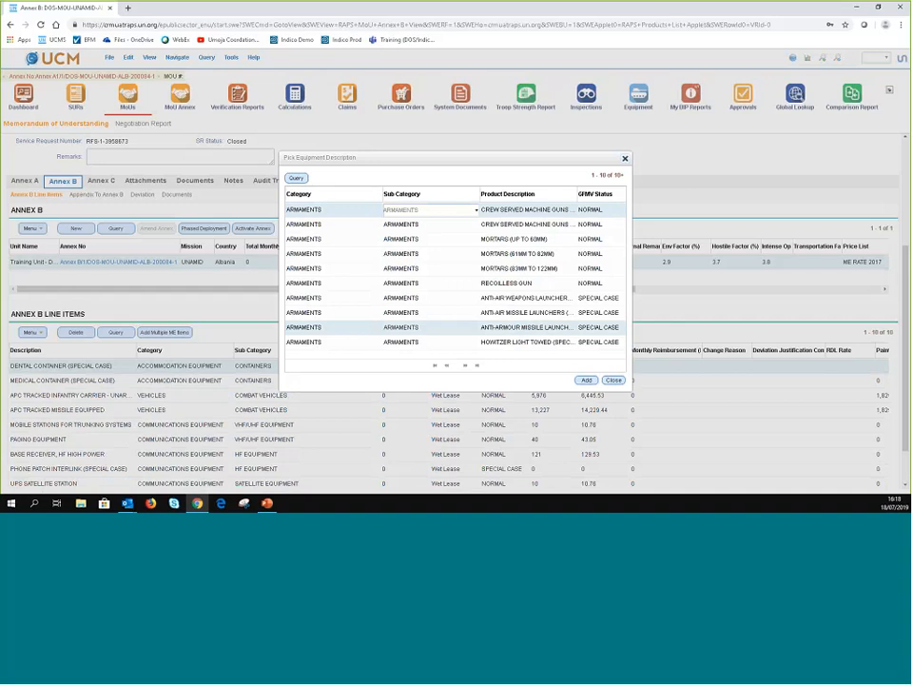
pyautogui.click(586, 380)
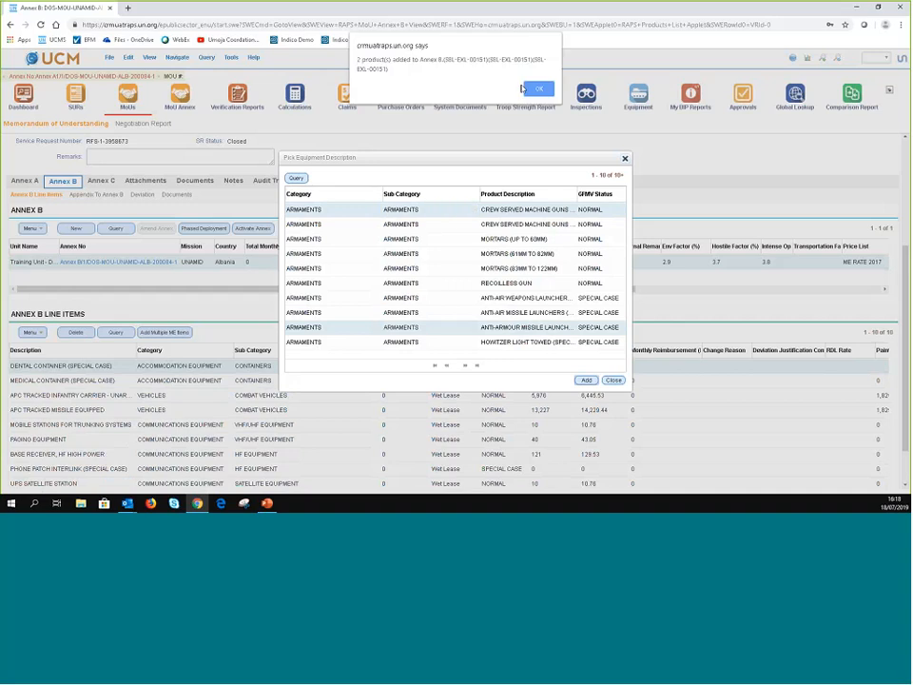
pyautogui.click(536, 89)
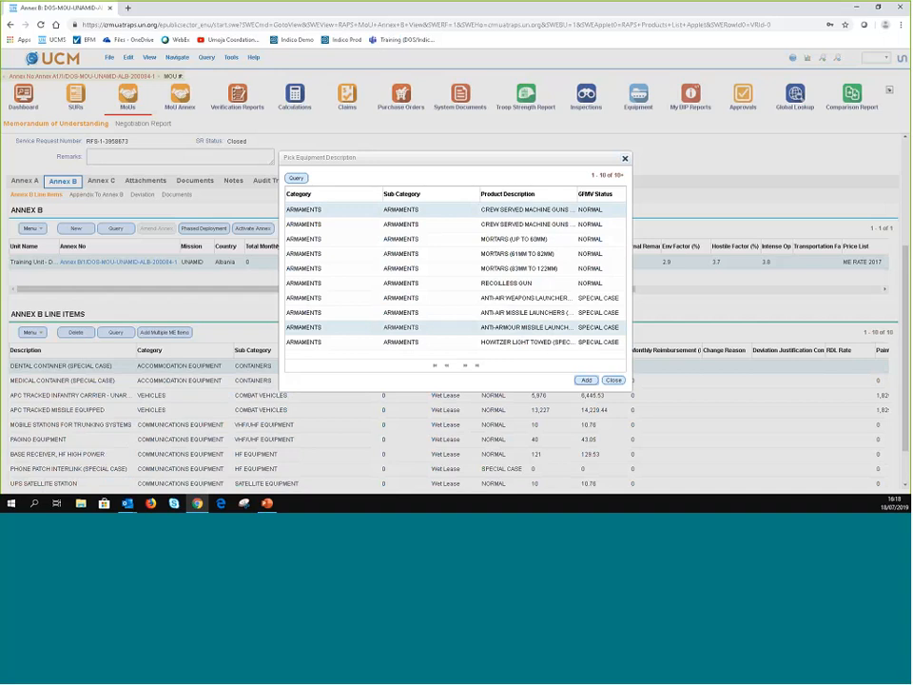
# - Start another equipment search, leave it empty, cancel it and close the equipment picker
pyautogui.click(297, 178)
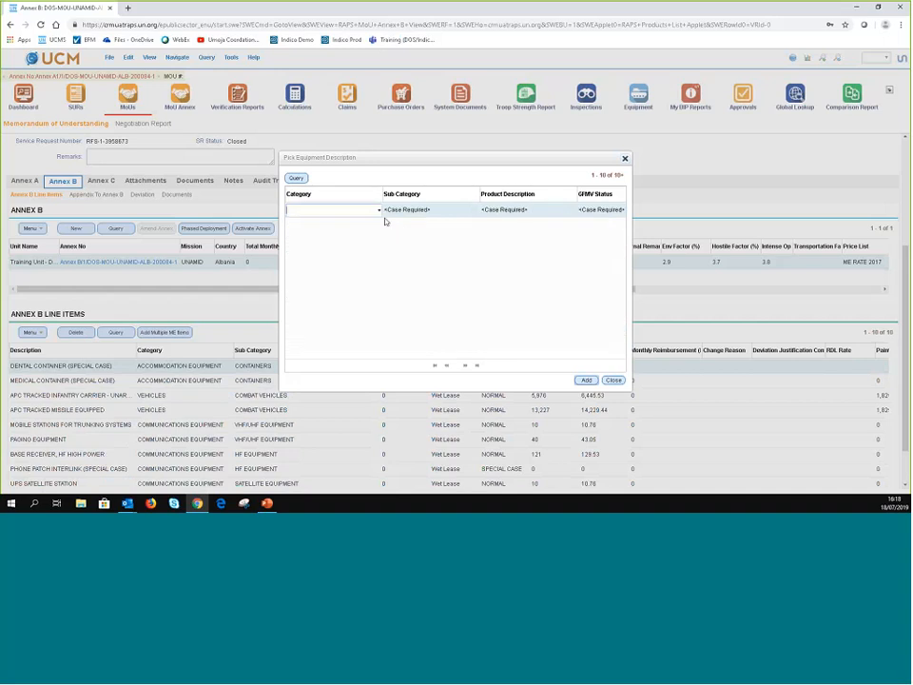
pyautogui.click(378, 210)
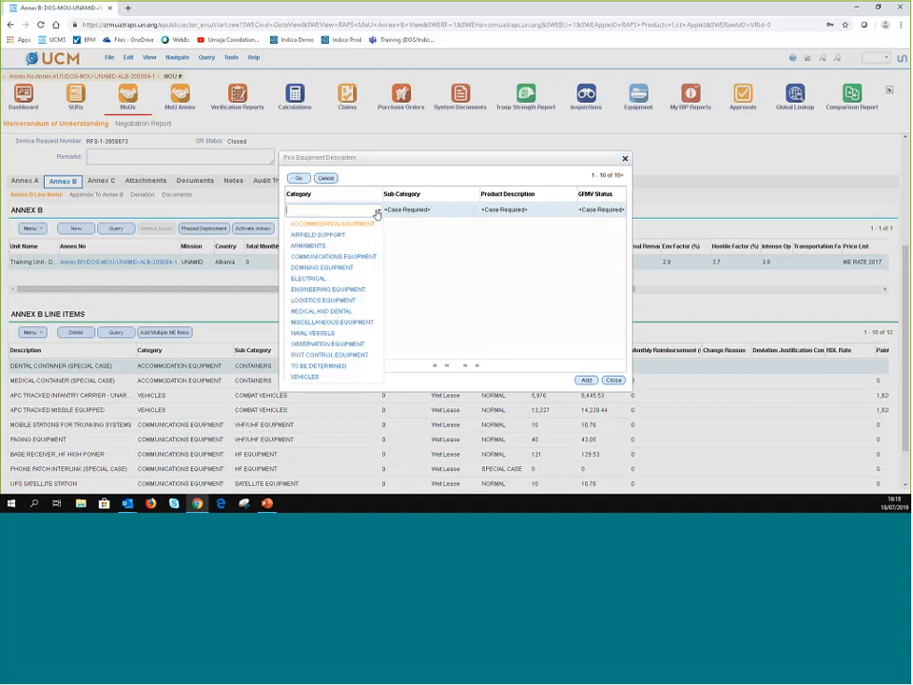
pyautogui.click(476, 212)
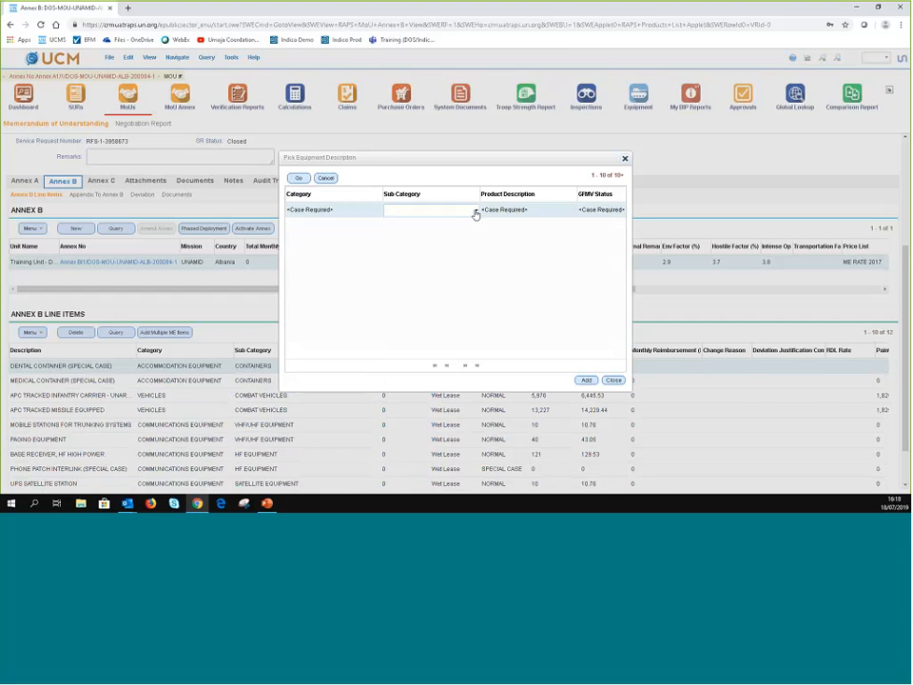
pyautogui.click(476, 213)
pyautogui.click(510, 211)
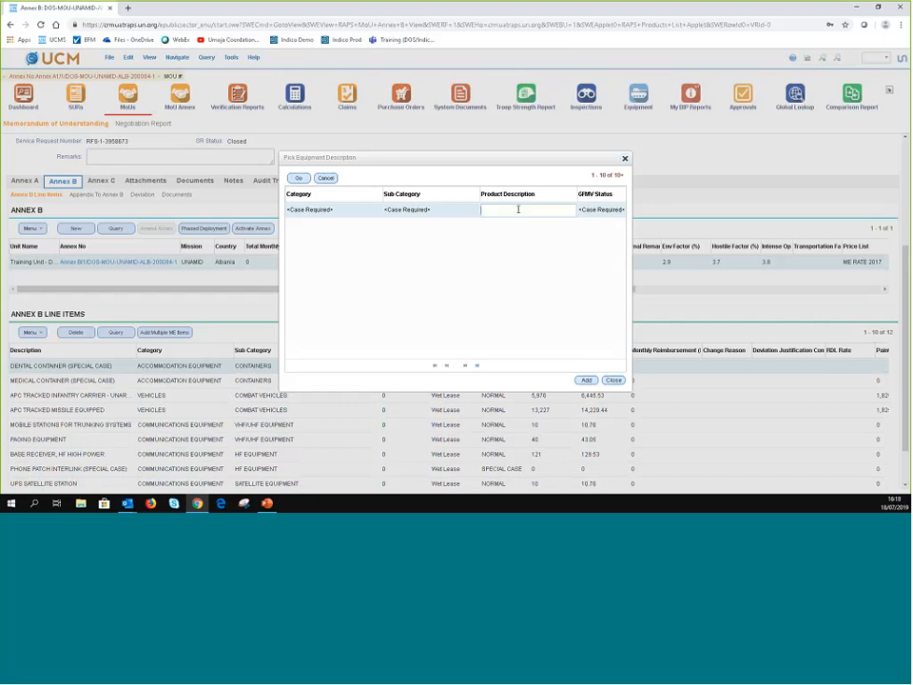
pyautogui.click(487, 257)
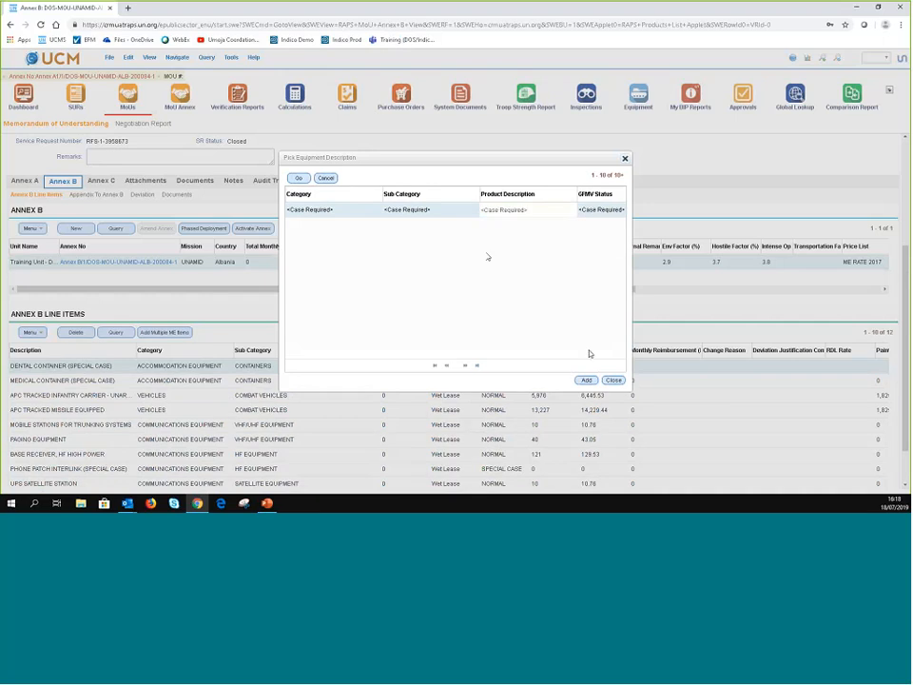
pyautogui.click(327, 180)
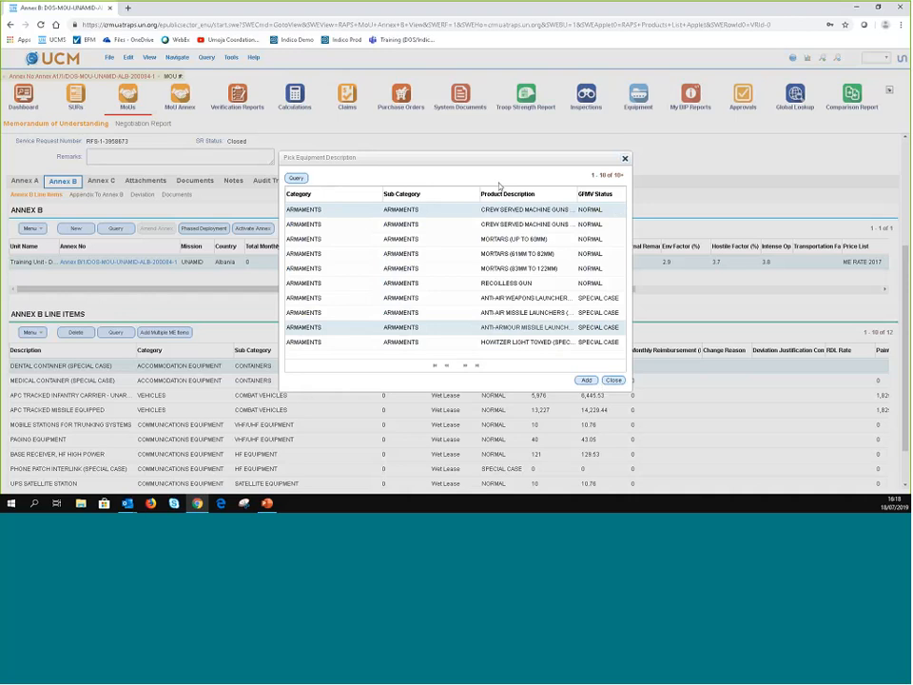
pyautogui.click(624, 158)
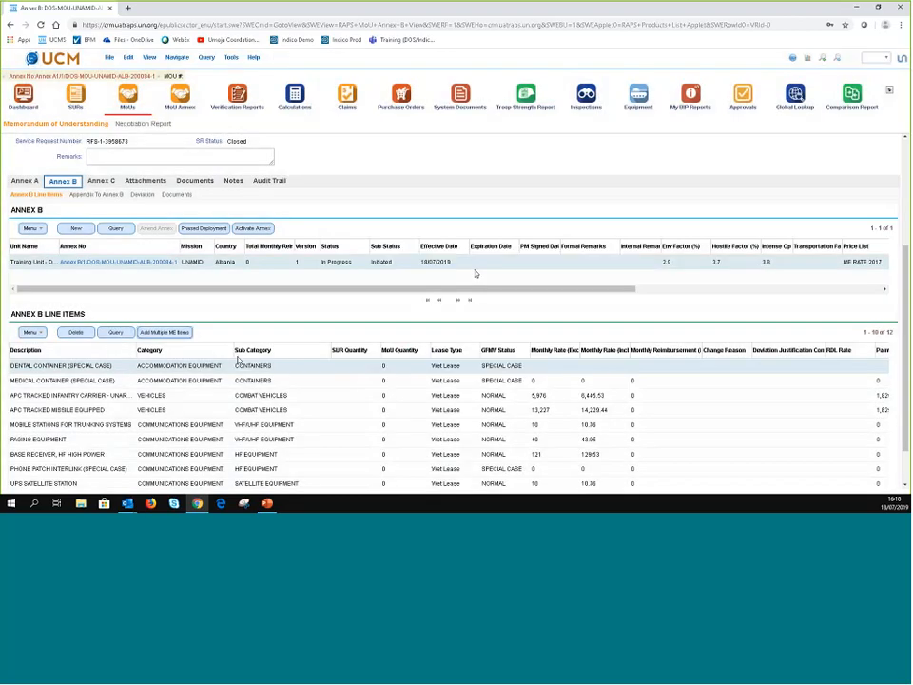
# - Sort the line items by SUR Quantity and enter MoU quantities 1, 2 and 5 for the first three
pyautogui.scroll(-1, 666, 481)
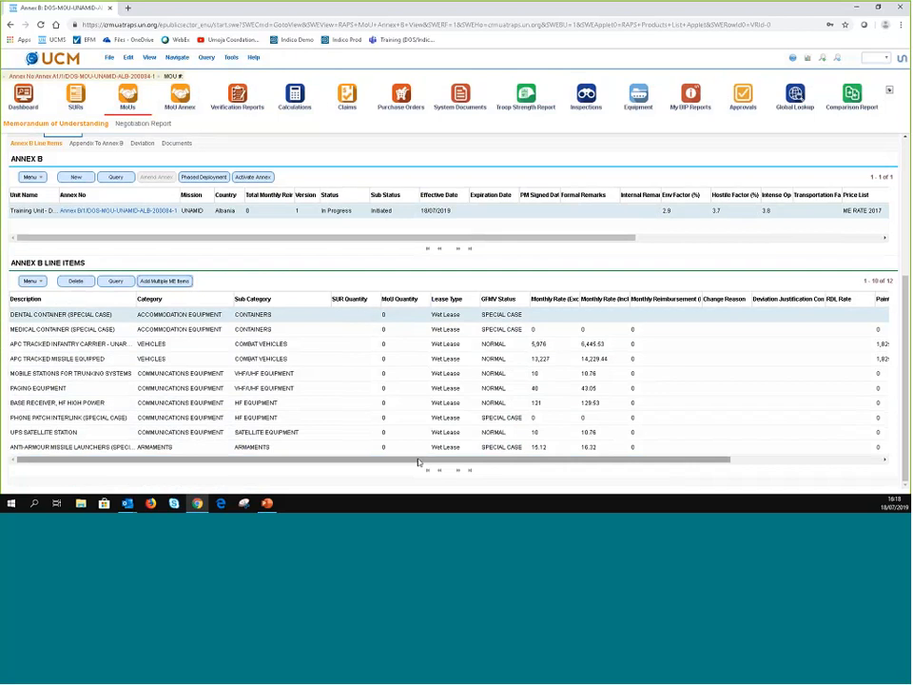
pyautogui.click(288, 427)
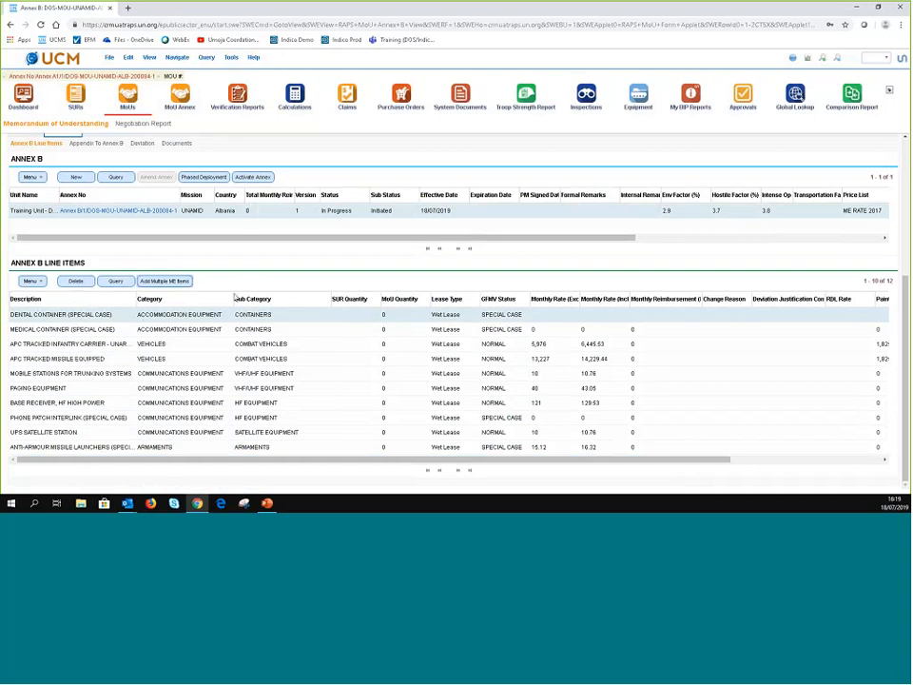
pyautogui.click(342, 300)
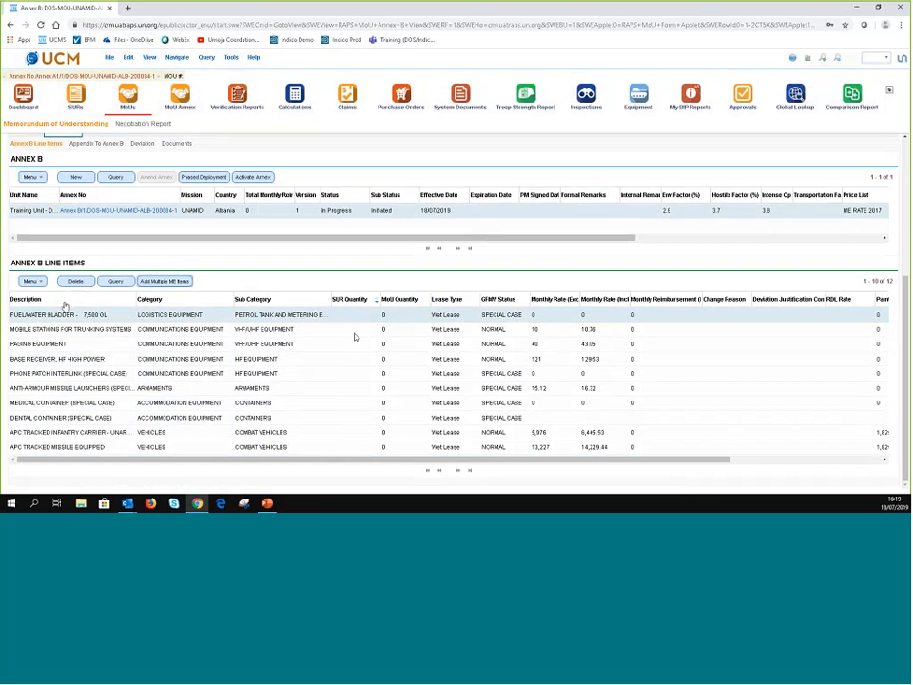
pyautogui.click(395, 315)
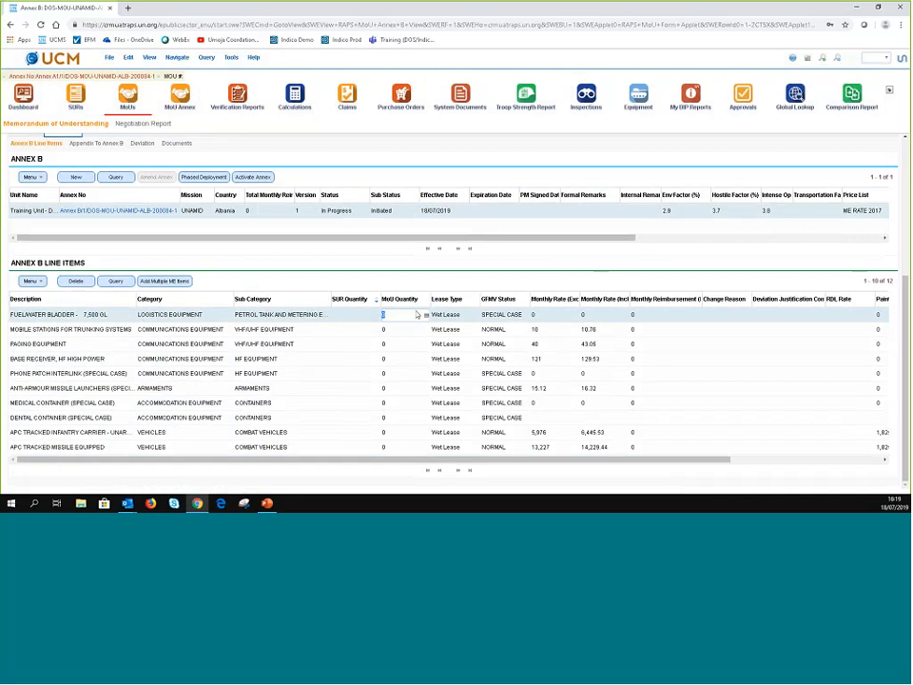
pyautogui.write('100')
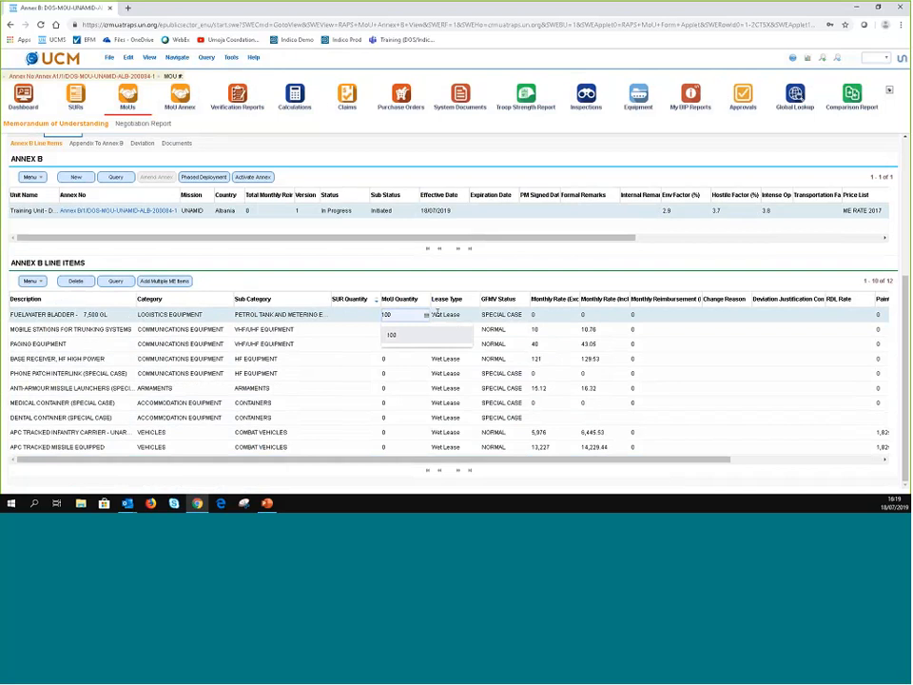
pyautogui.press('BackSpace')
pyautogui.press('BackSpace')
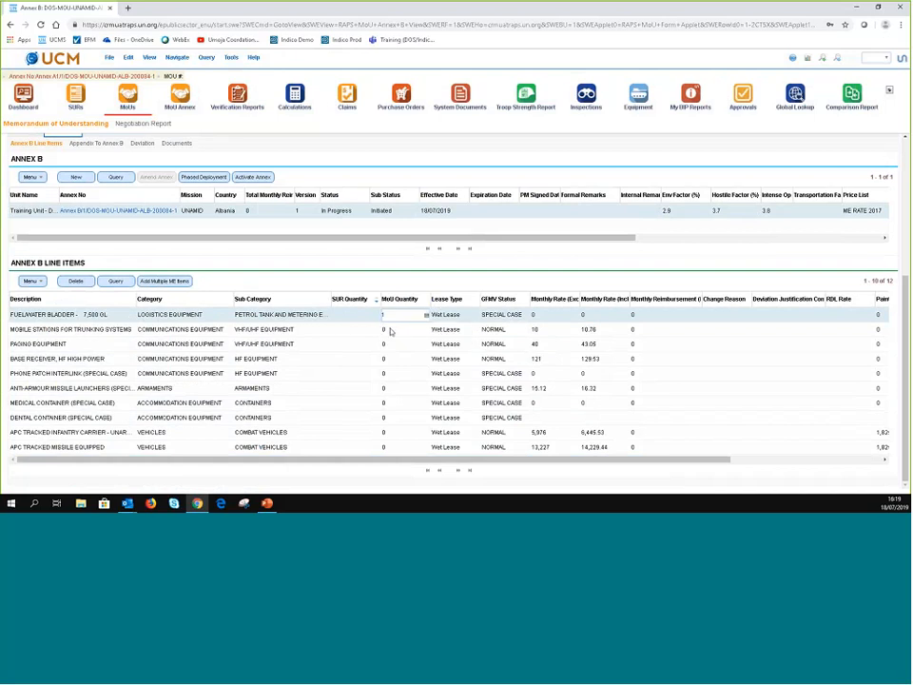
pyautogui.click(390, 330)
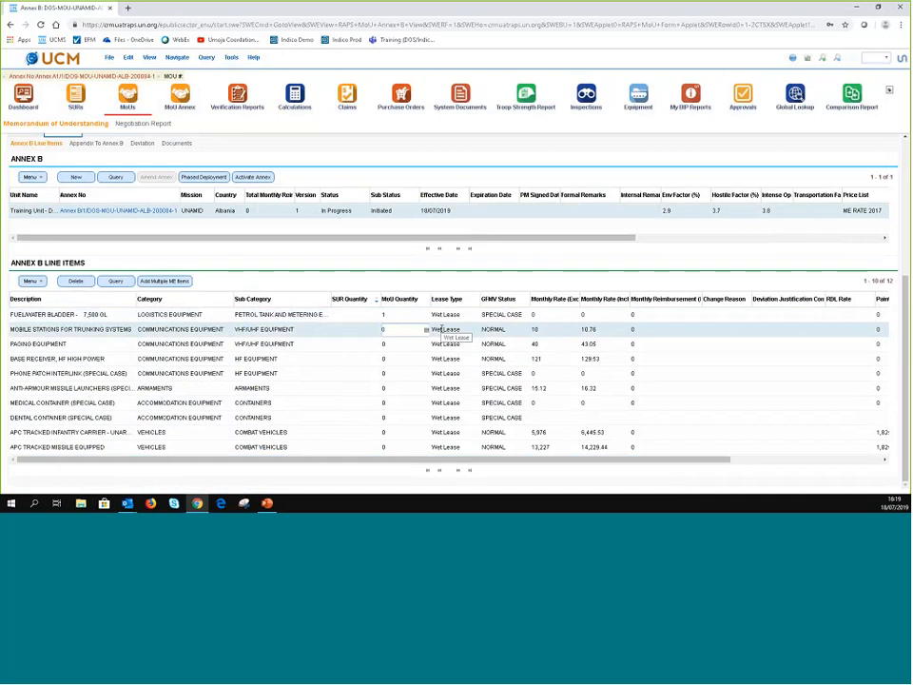
pyautogui.write('2')
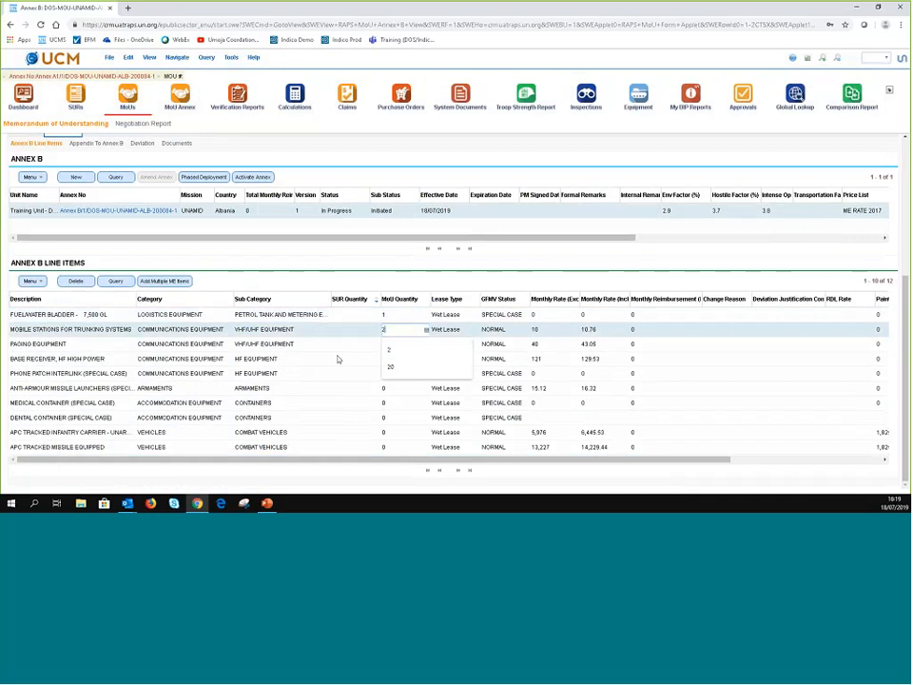
pyautogui.click(391, 345)
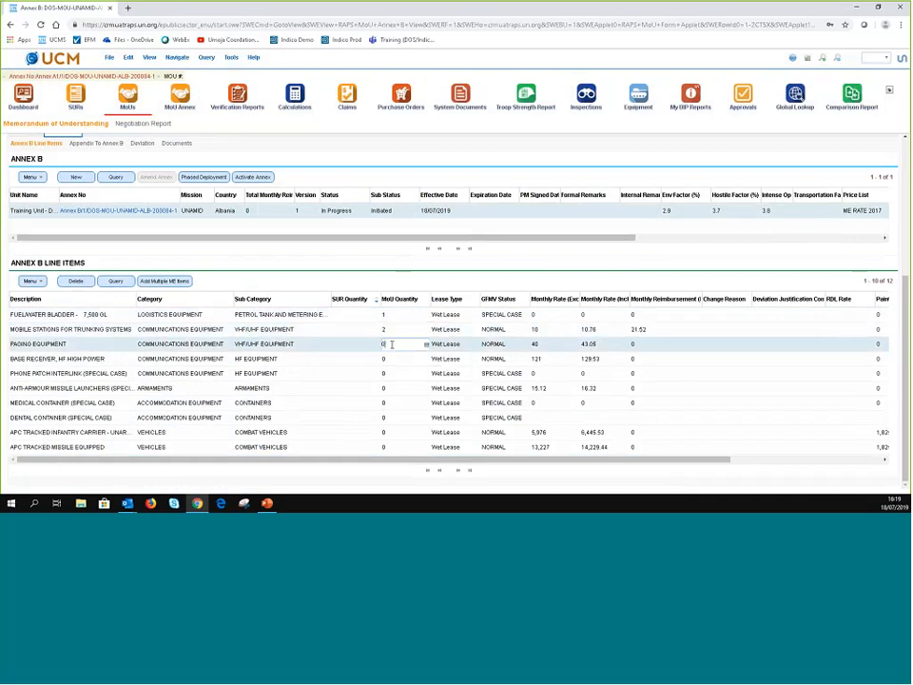
pyautogui.write('5')
pyautogui.click(388, 360)
pyautogui.click(389, 361)
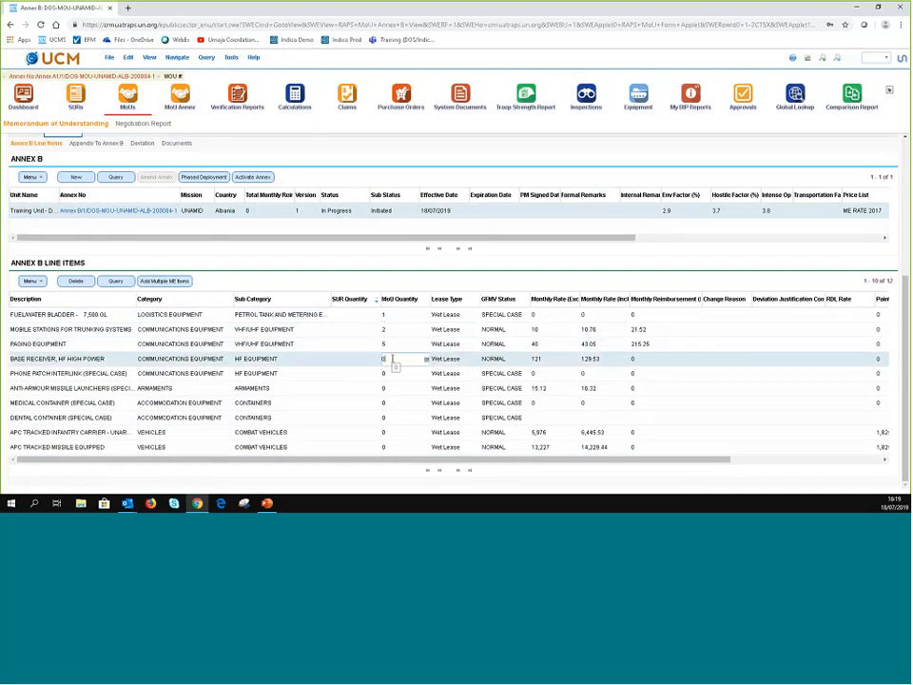
# - Enter MoU quantities 2, 4 and 2 for Base Receiver, Phone Patch and the armaments row
pyautogui.press('BackSpace')
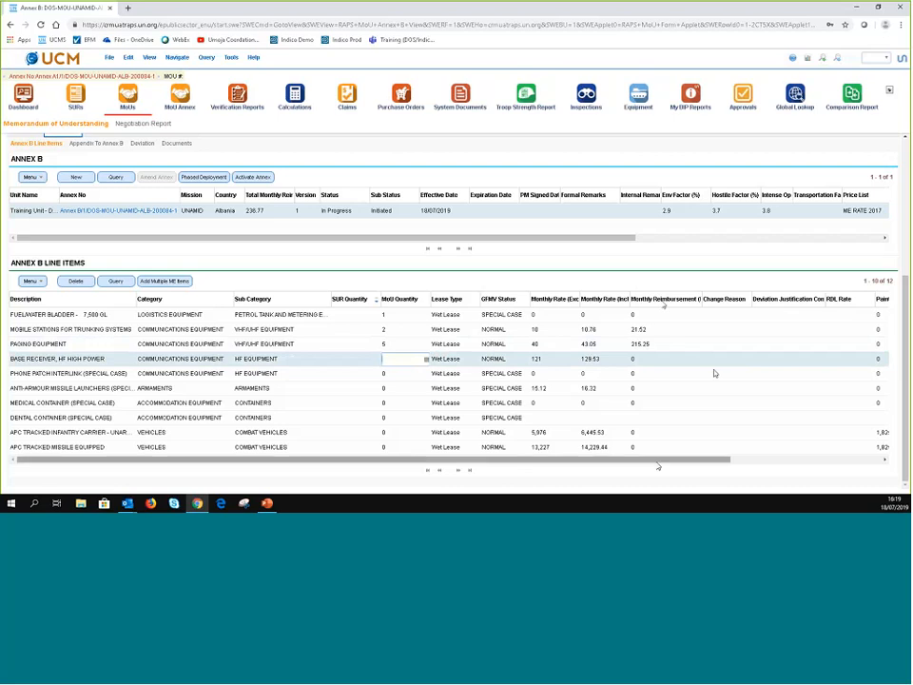
pyautogui.moveTo(658, 462); pyautogui.dragTo(853, 462)
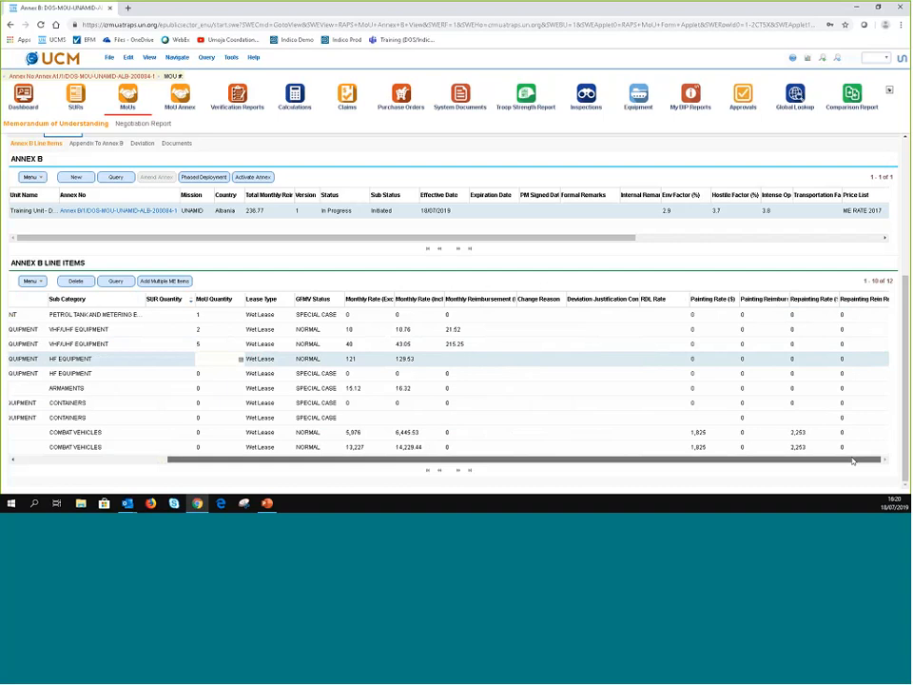
pyautogui.click(215, 359)
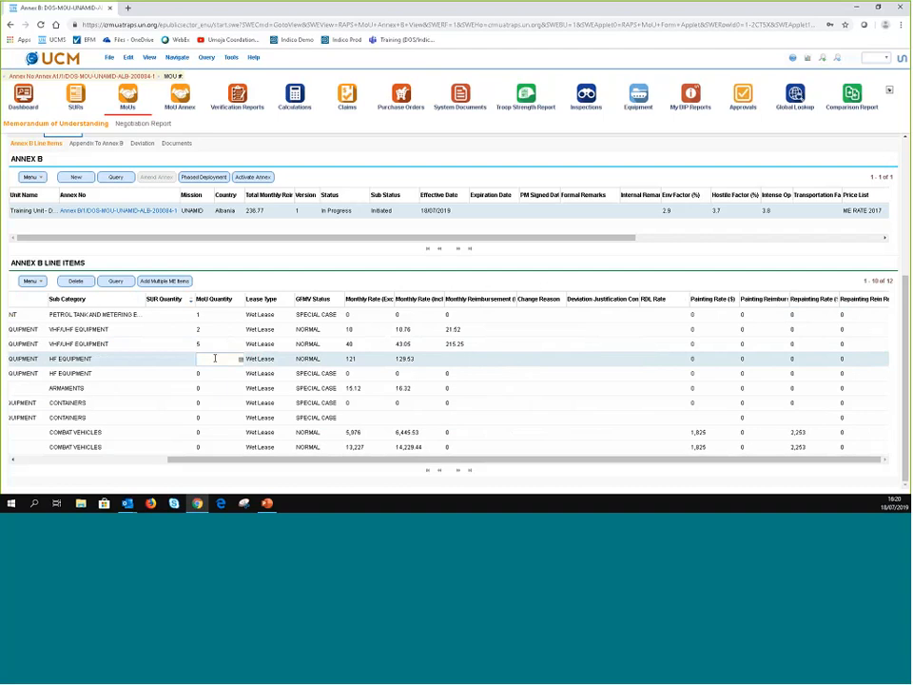
pyautogui.write('2')
pyautogui.click(207, 373)
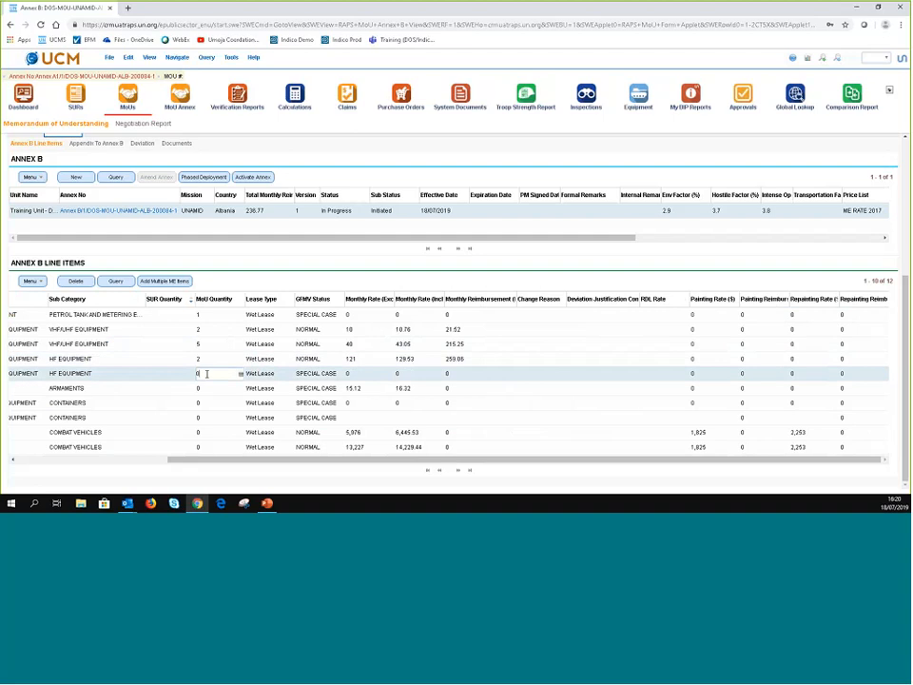
pyautogui.write('4')
pyautogui.click(162, 387)
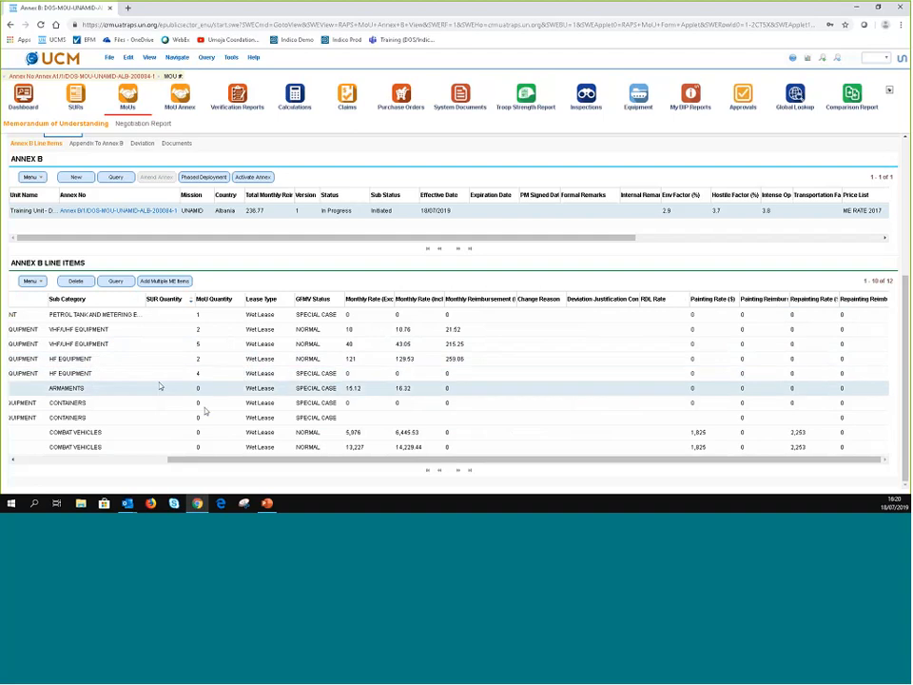
pyautogui.click(205, 389)
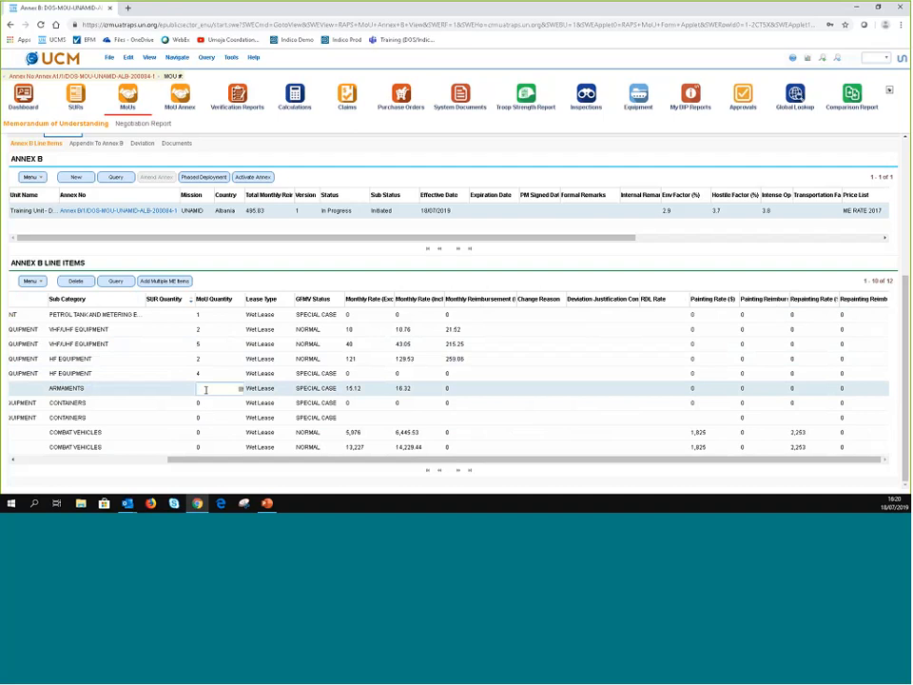
pyautogui.write('2')
pyautogui.press('Return')
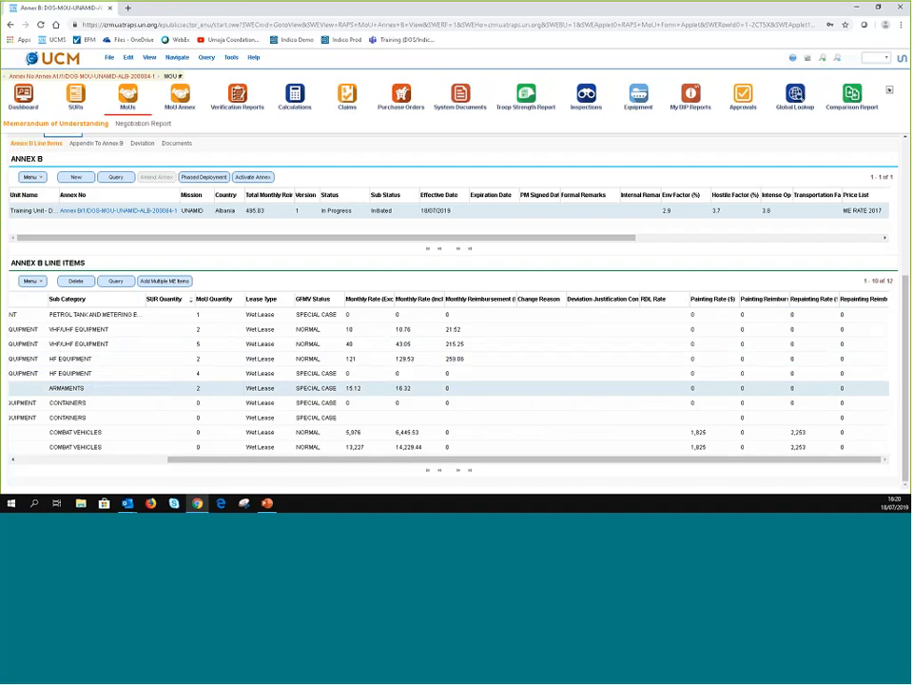
pyautogui.click(212, 404)
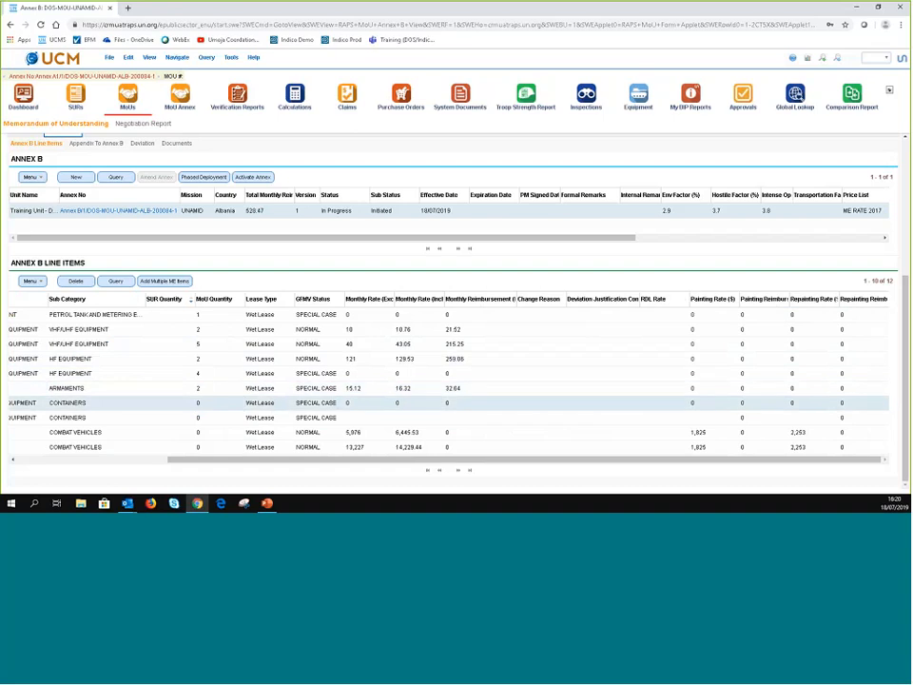
pyautogui.click(12, 461)
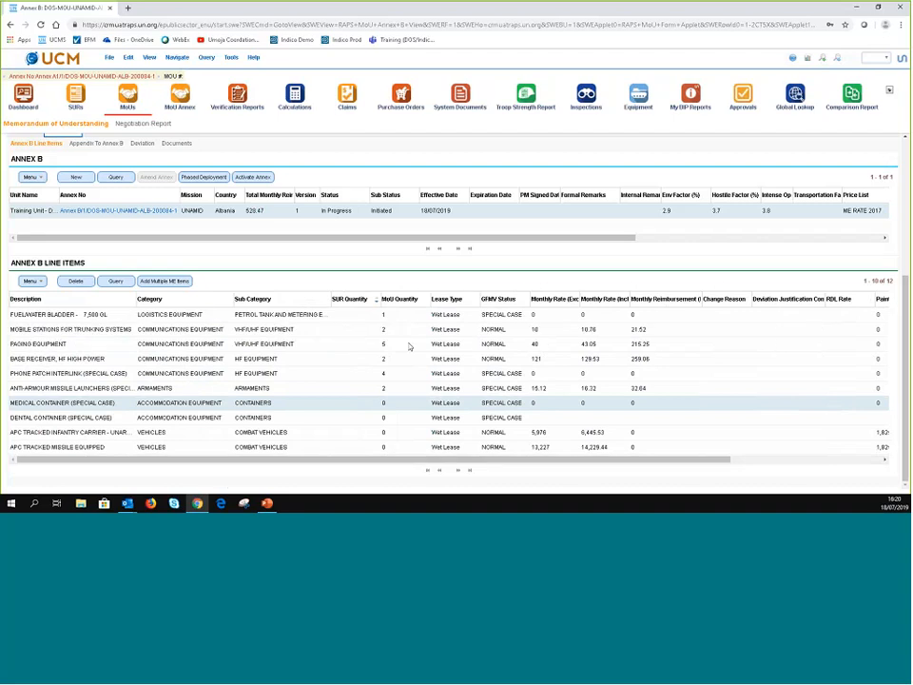
# - Set Fuel/Water Bladder and Mobile Stations to Dry Lease and Paging Equipment to Maintenance Lease
pyautogui.click(476, 317)
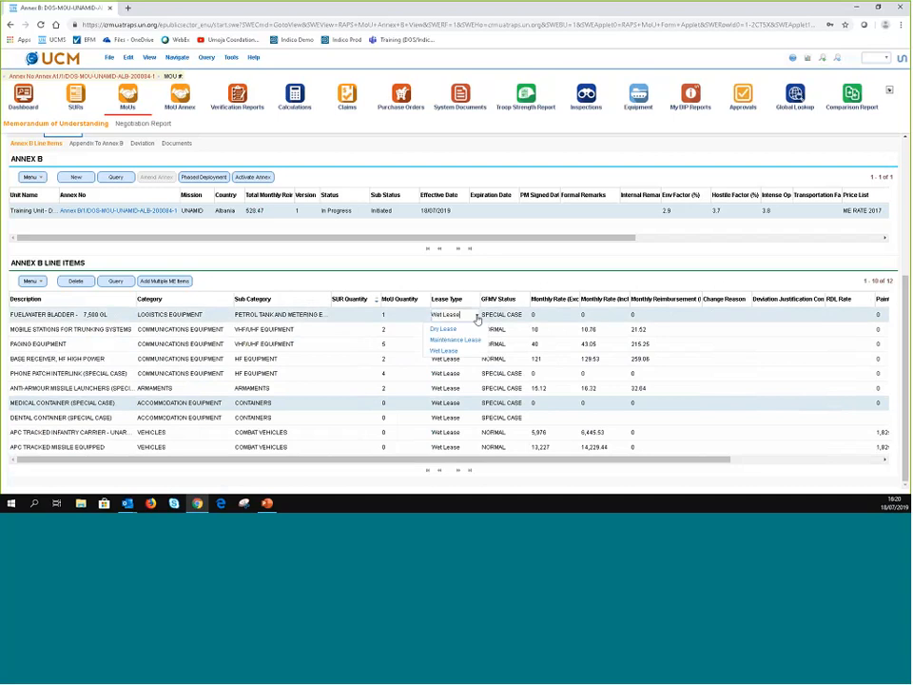
pyautogui.click(456, 286)
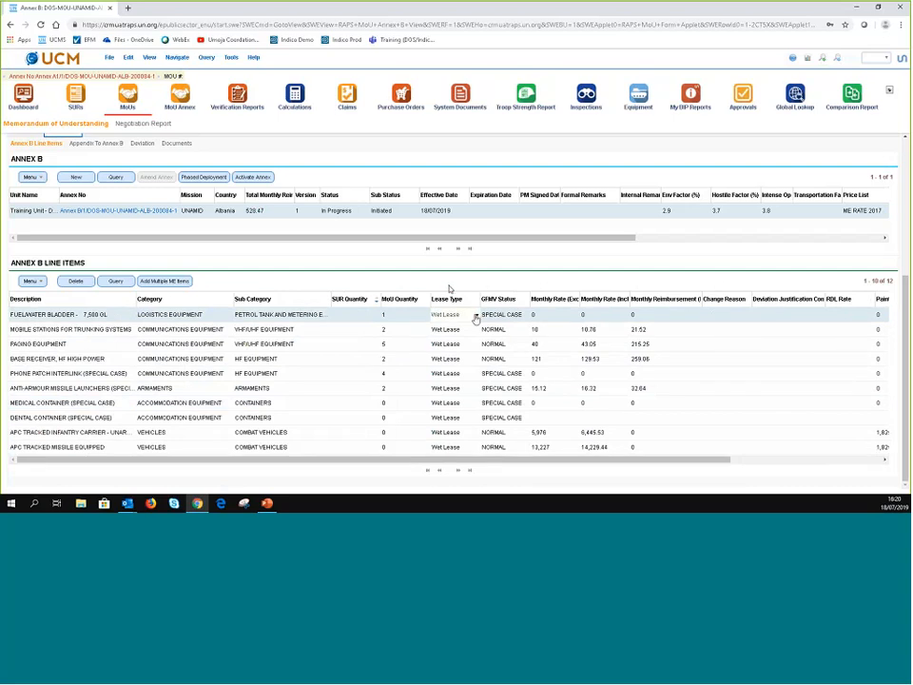
pyautogui.click(475, 317)
pyautogui.click(456, 331)
pyautogui.click(470, 333)
pyautogui.click(474, 332)
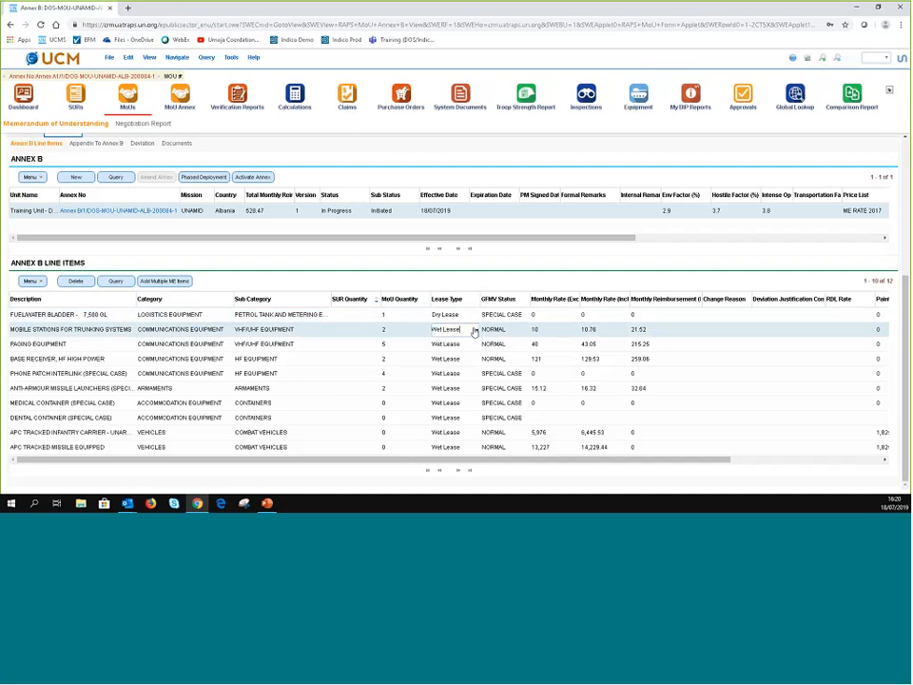
pyautogui.click(475, 331)
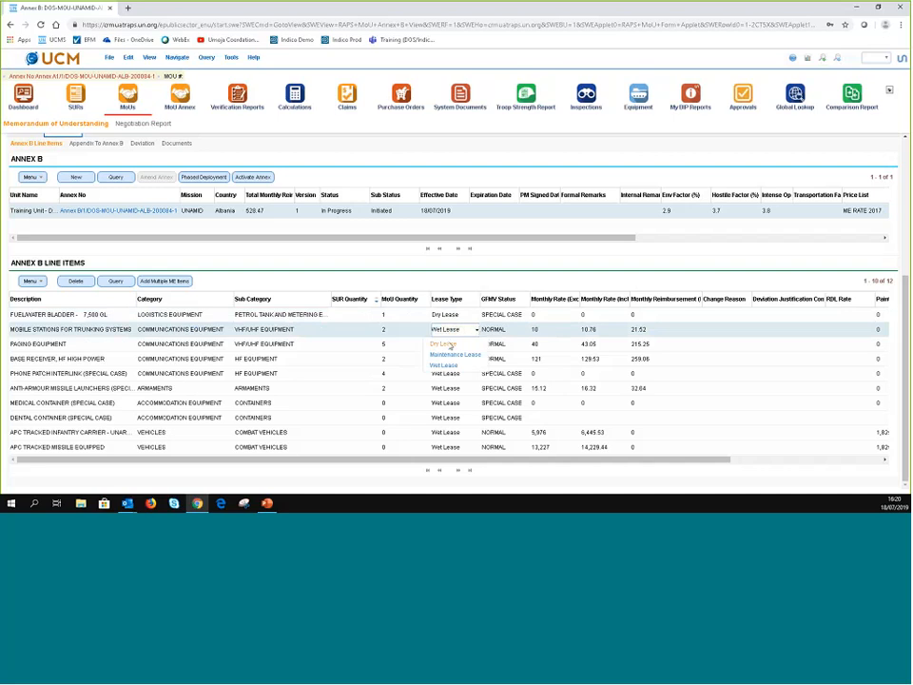
pyautogui.click(444, 344)
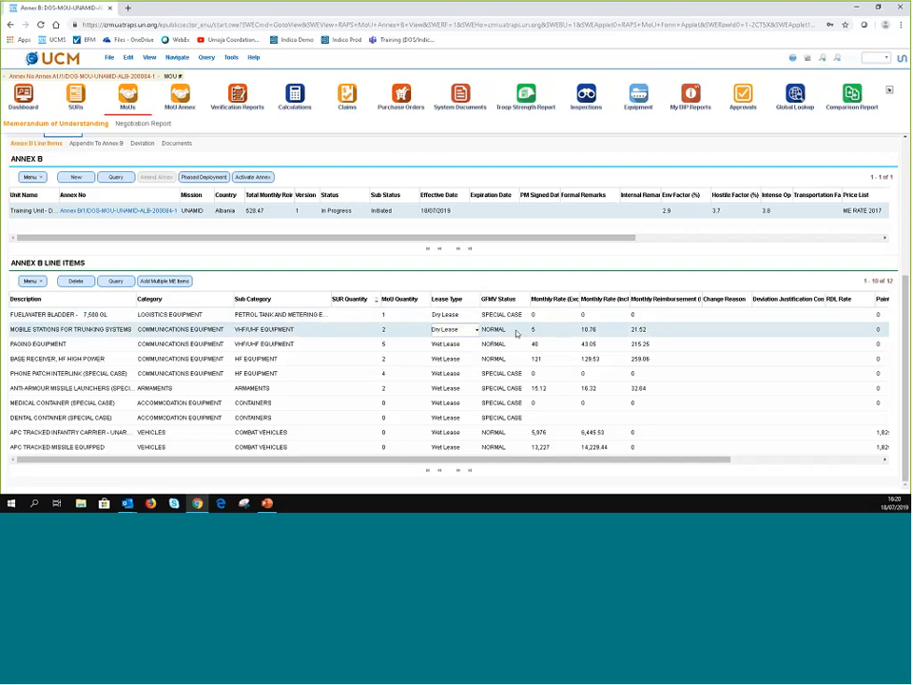
pyautogui.click(469, 346)
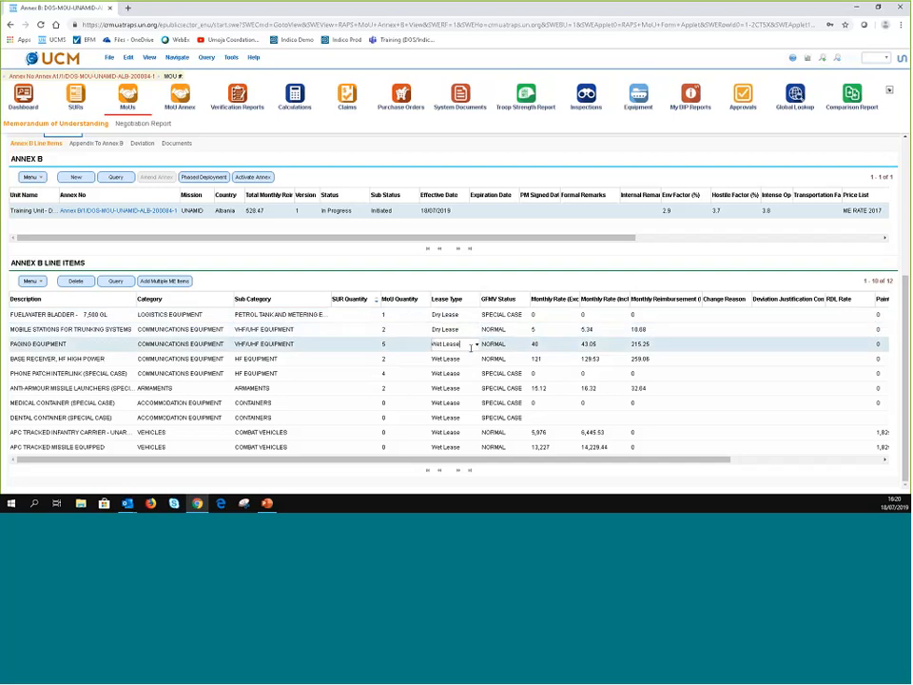
pyautogui.click(476, 346)
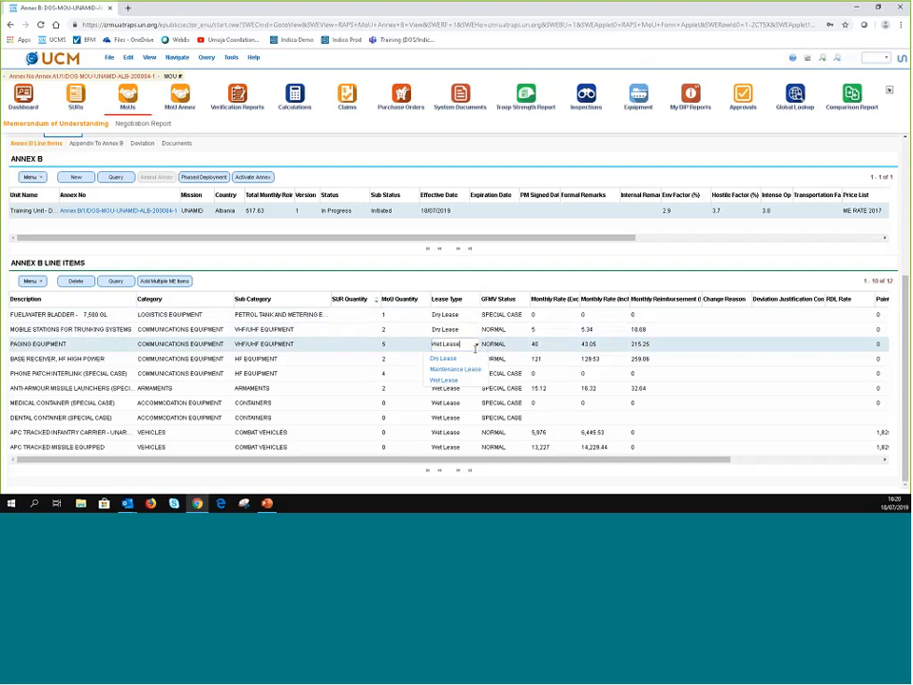
pyautogui.click(447, 369)
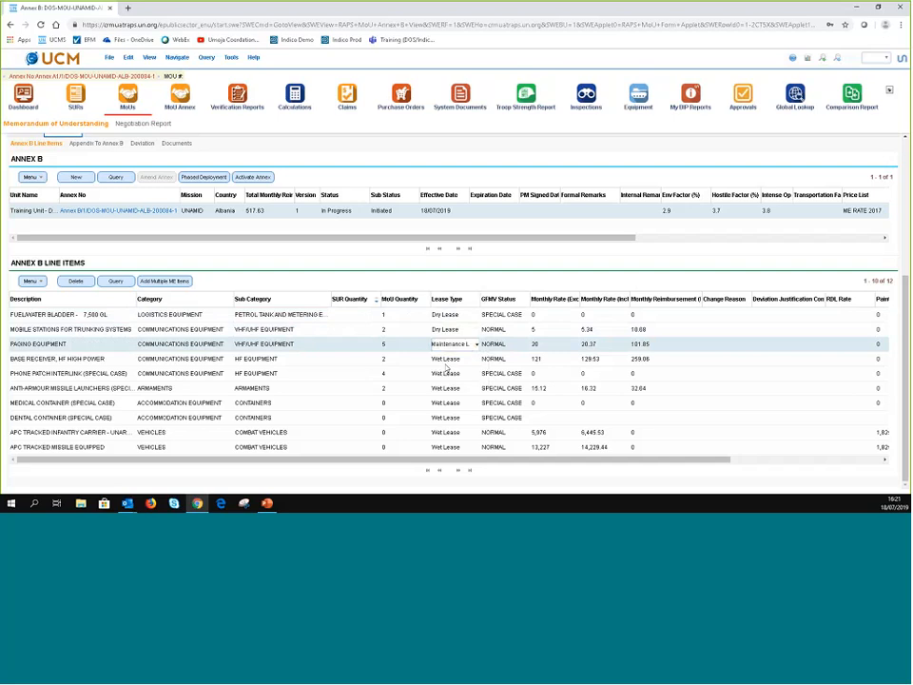
pyautogui.click(468, 358)
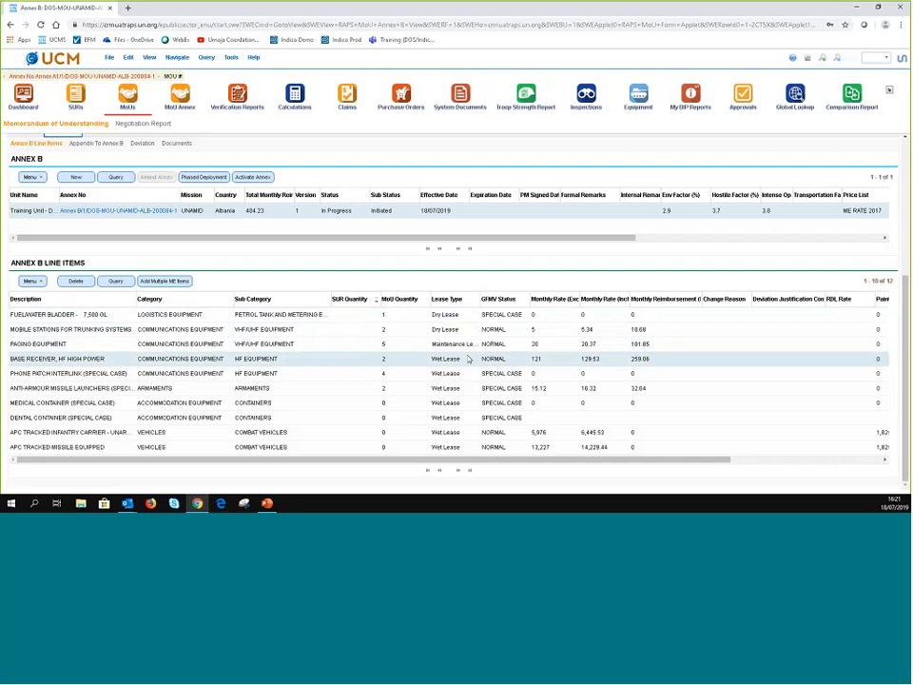
# - Enter MoU quantities 4, 3 and 2 for the medical container, dental container and APC infantry carrier
pyautogui.click(384, 402)
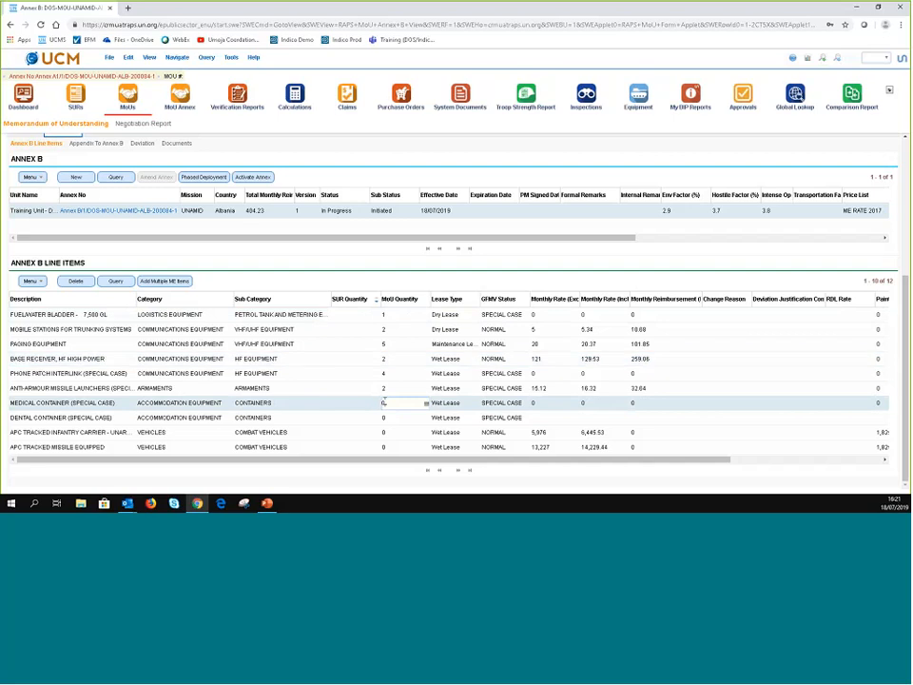
pyautogui.write('4')
pyautogui.click(386, 421)
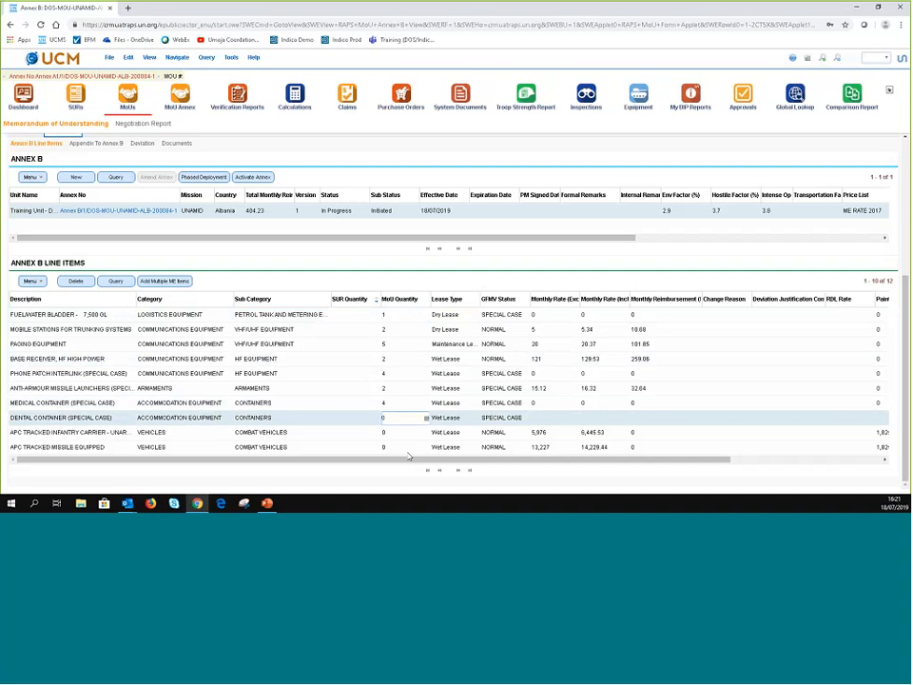
pyautogui.write('3')
pyautogui.click(385, 433)
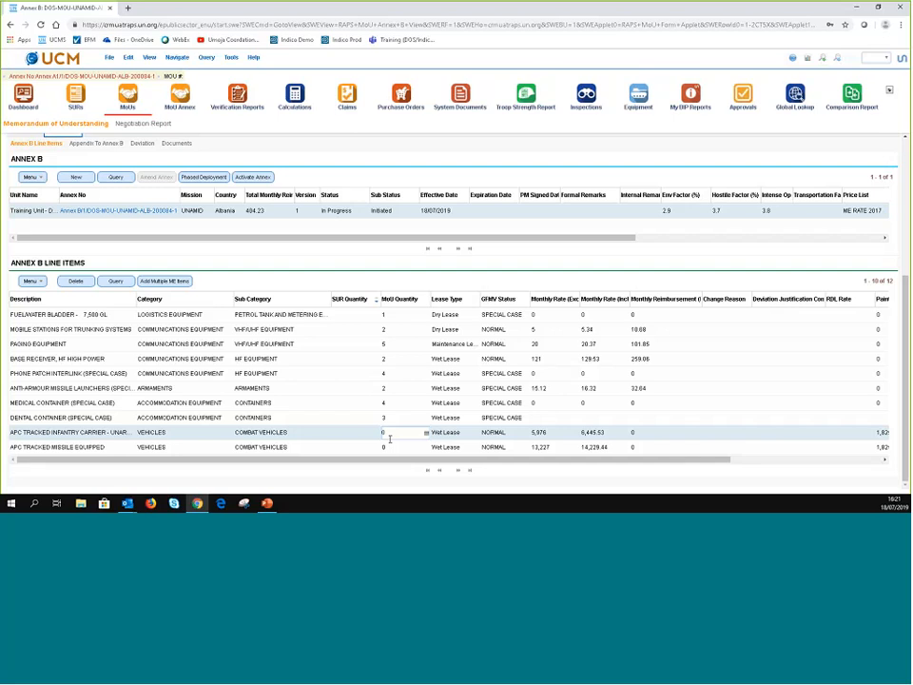
pyautogui.press('BackSpace')
pyautogui.write('2')
pyautogui.click(388, 447)
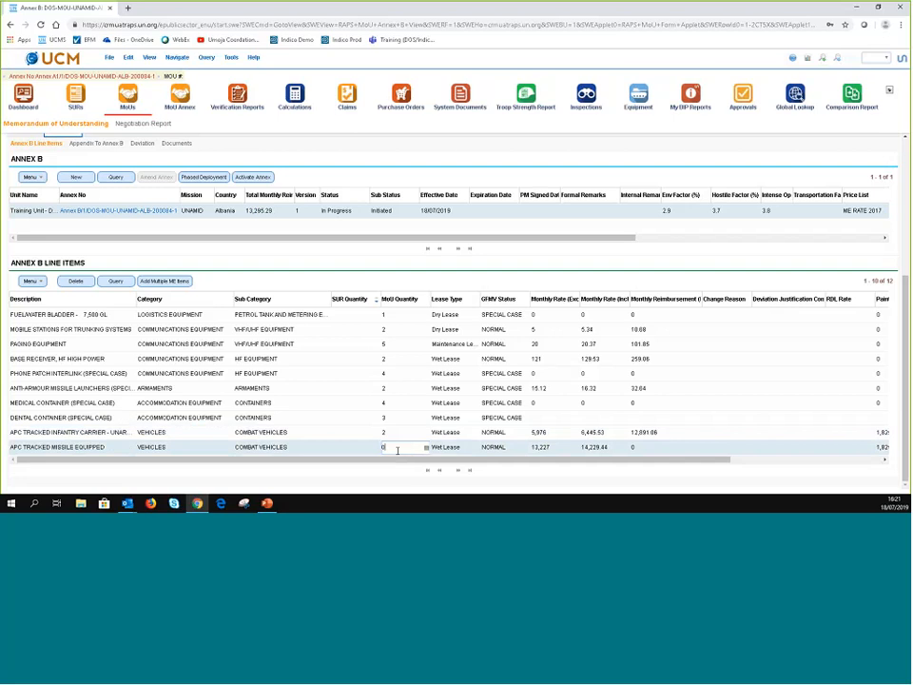
# - Switch to the Appendix To Annex B sub-tab, which has no appendix records yet
pyautogui.scroll(4, 263, 457)
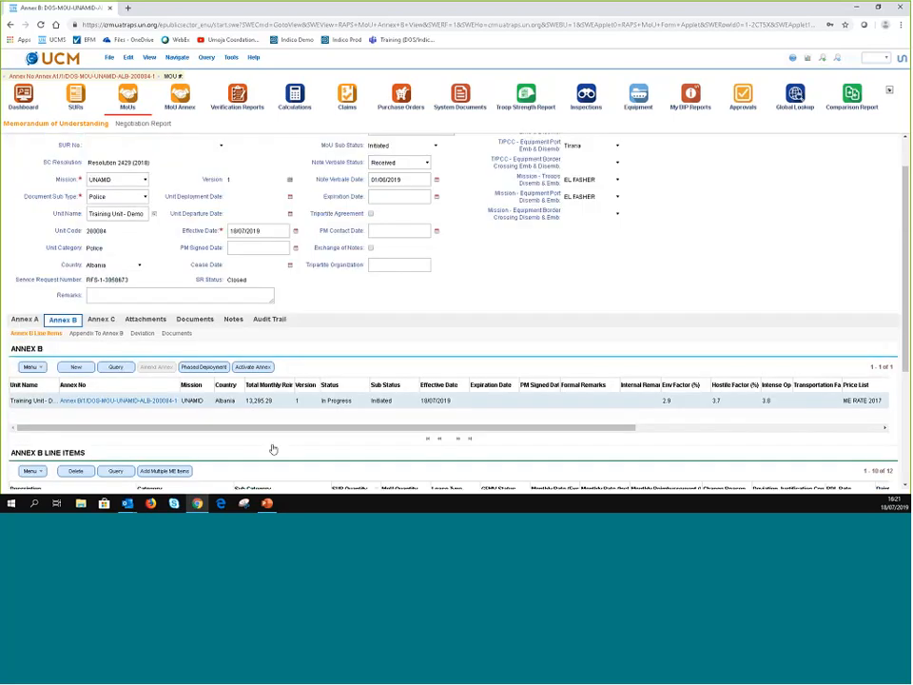
pyautogui.scroll(2, 273, 449)
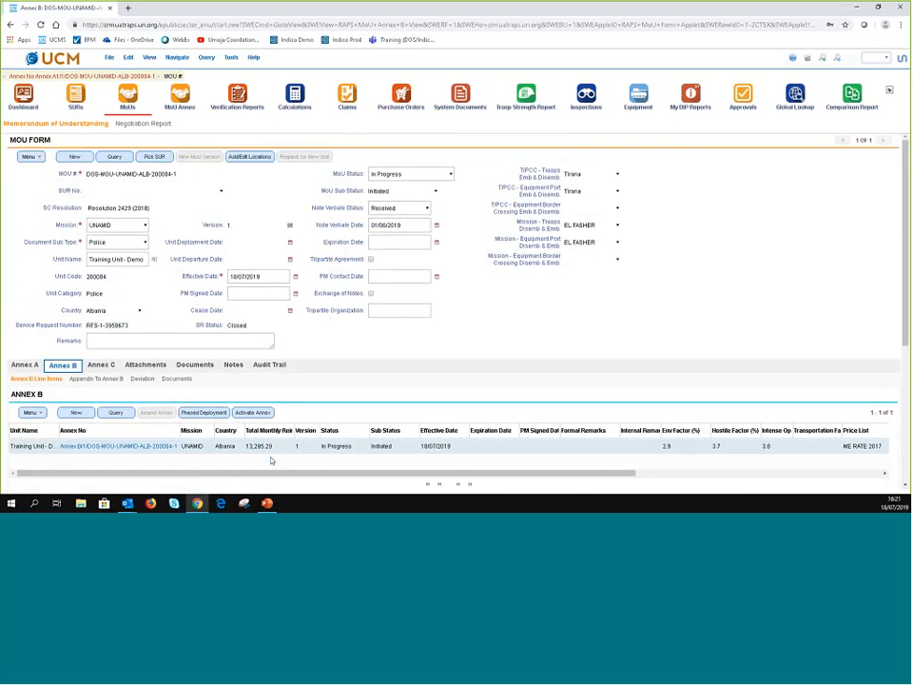
pyautogui.scroll(-2, 271, 461)
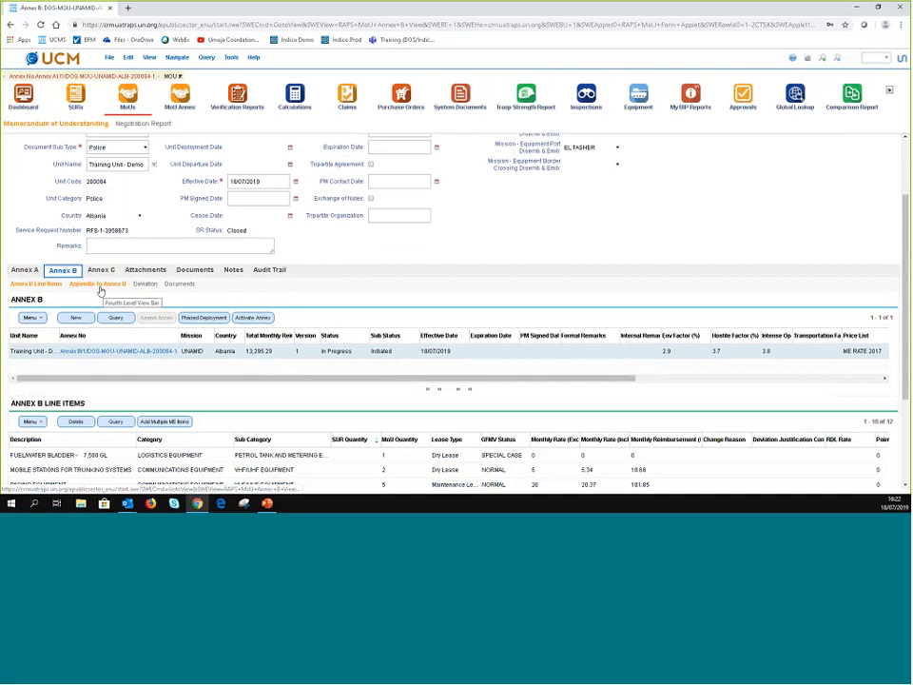
pyautogui.click(100, 284)
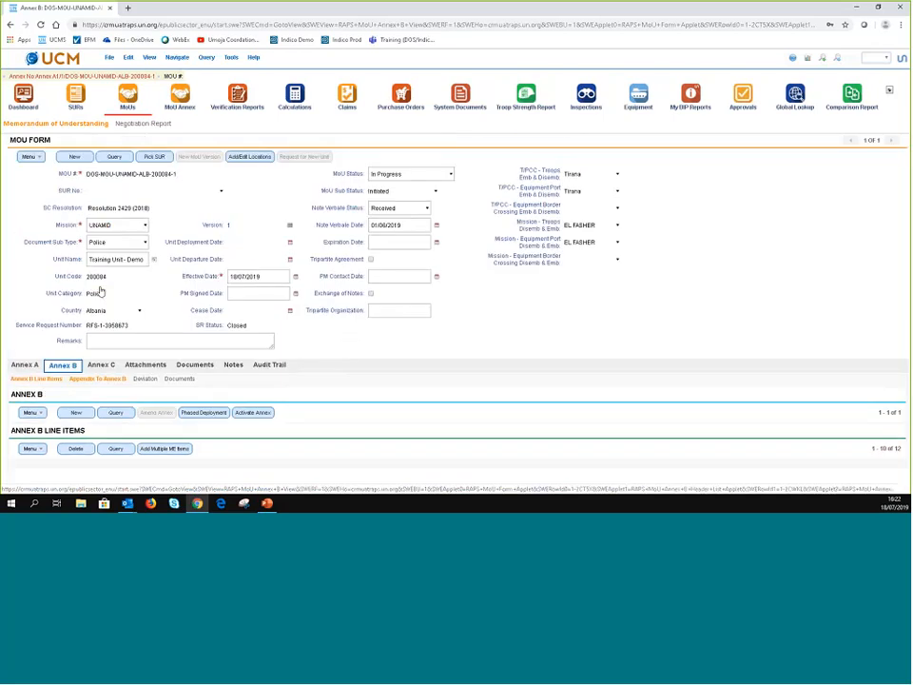
pyautogui.scroll(-4, 343, 361)
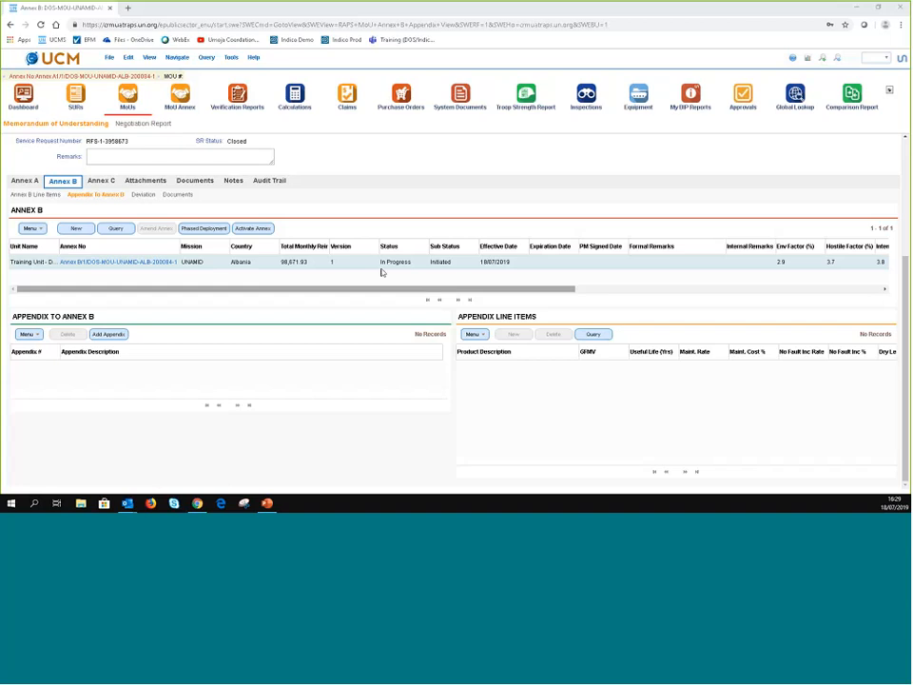
# - Return to the Annex B Line Items sub-tab and scroll through the line items
pyautogui.click(12, 195)
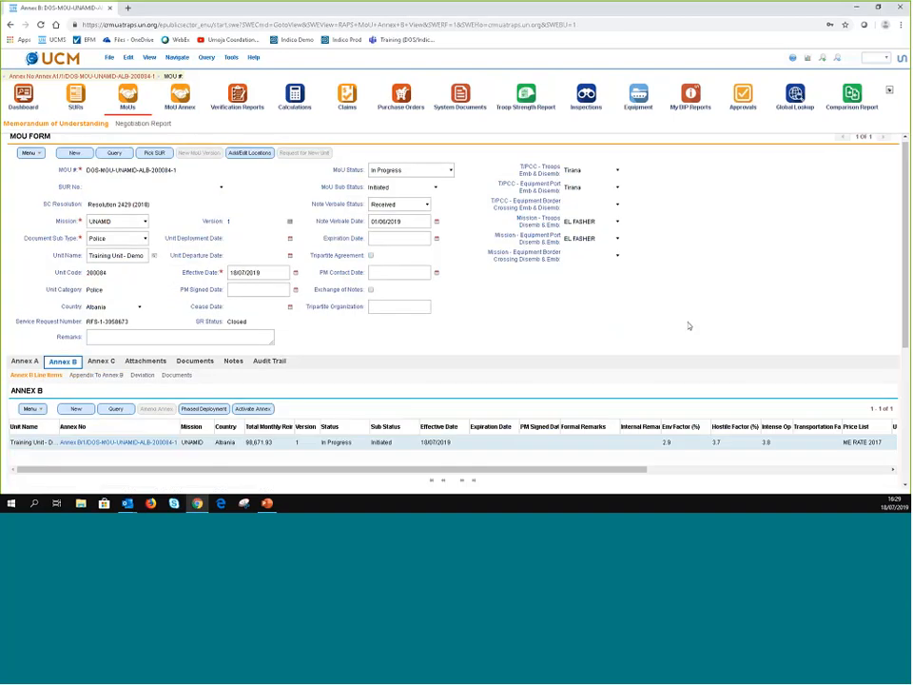
pyautogui.scroll(-5, 690, 326)
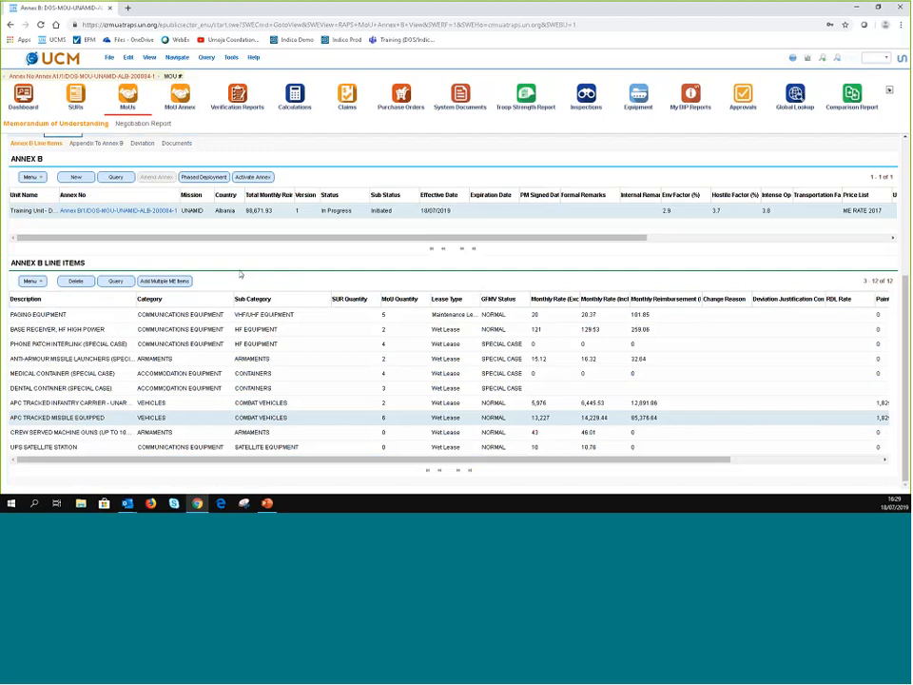
pyautogui.scroll(2, 134, 279)
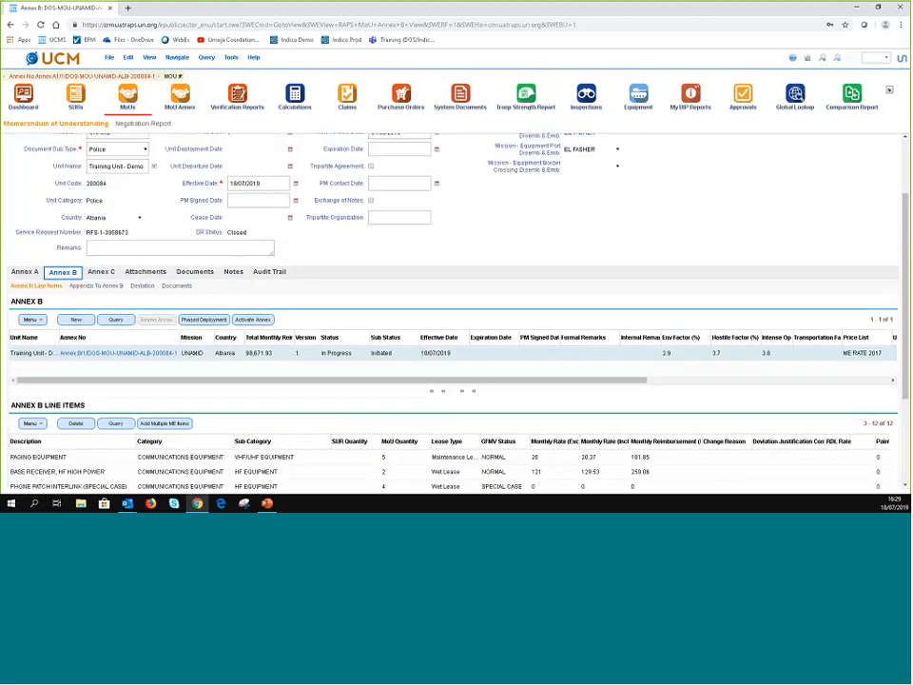
pyautogui.scroll(-1, 213, 368)
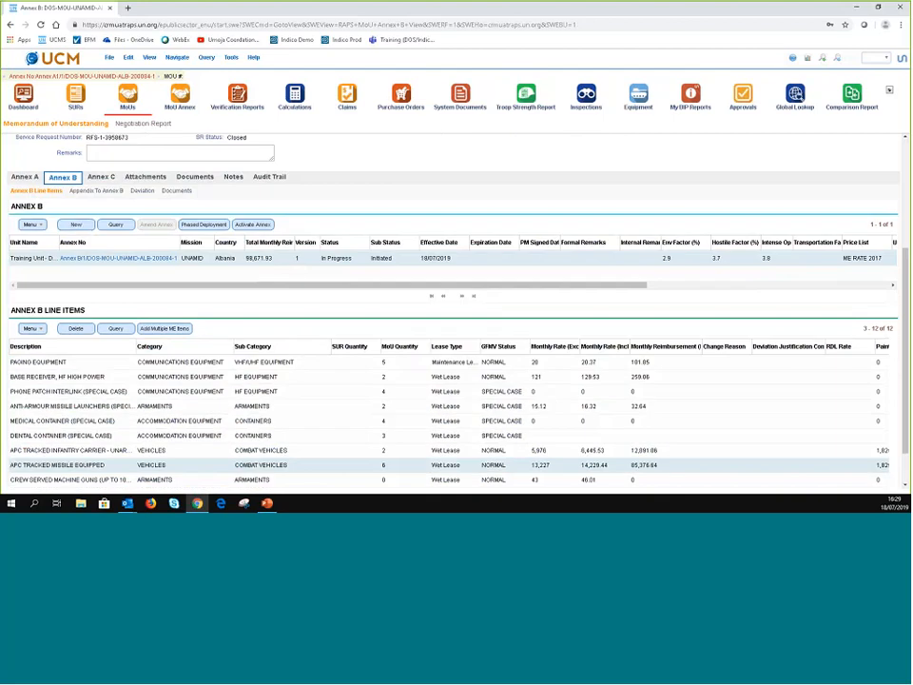
pyautogui.scroll(-1, 86, 266)
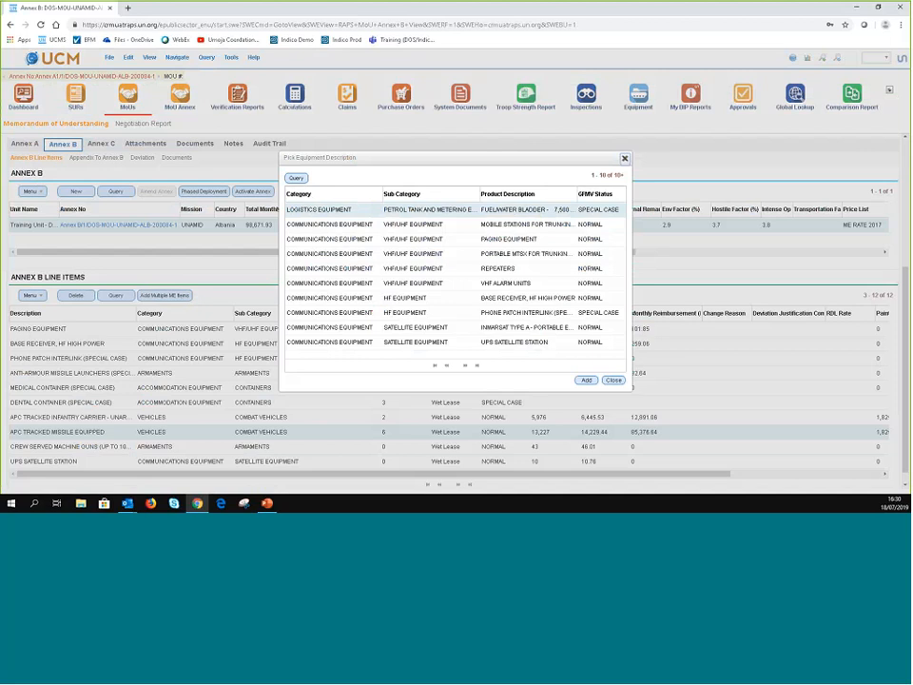
# - Put the Pick Equipment Description dialog into query mode, then close it without adding anything
pyautogui.click(298, 179)
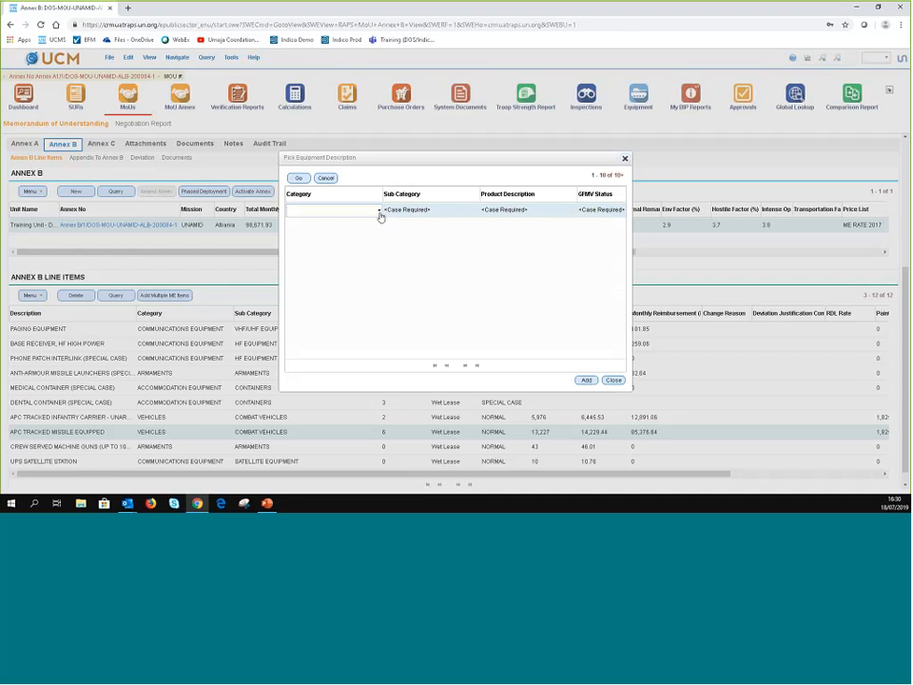
pyautogui.click(614, 380)
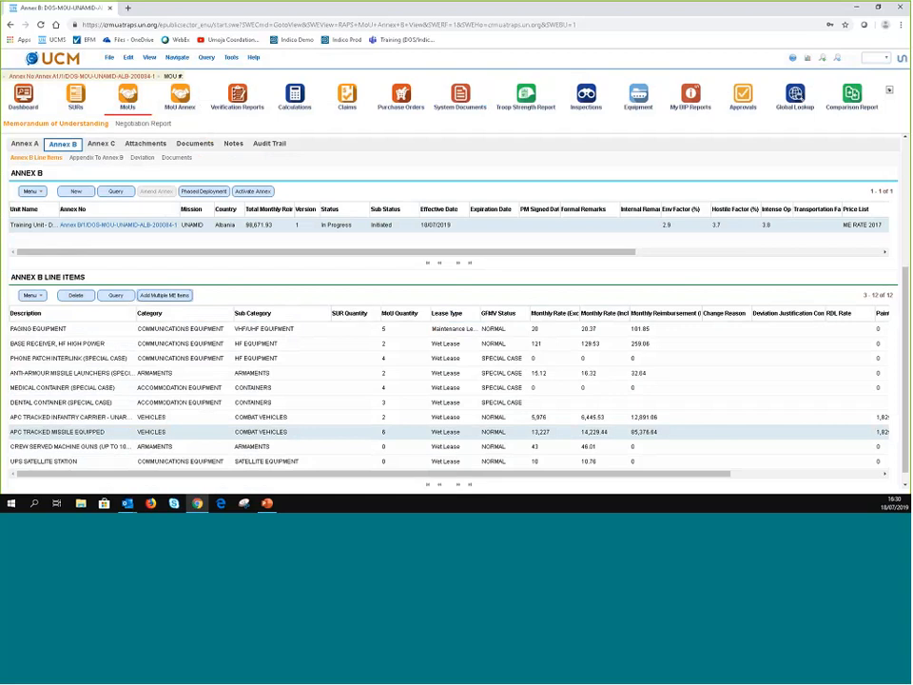
# - Set the crew served machine guns' MoU quantity to 2
pyautogui.click(393, 447)
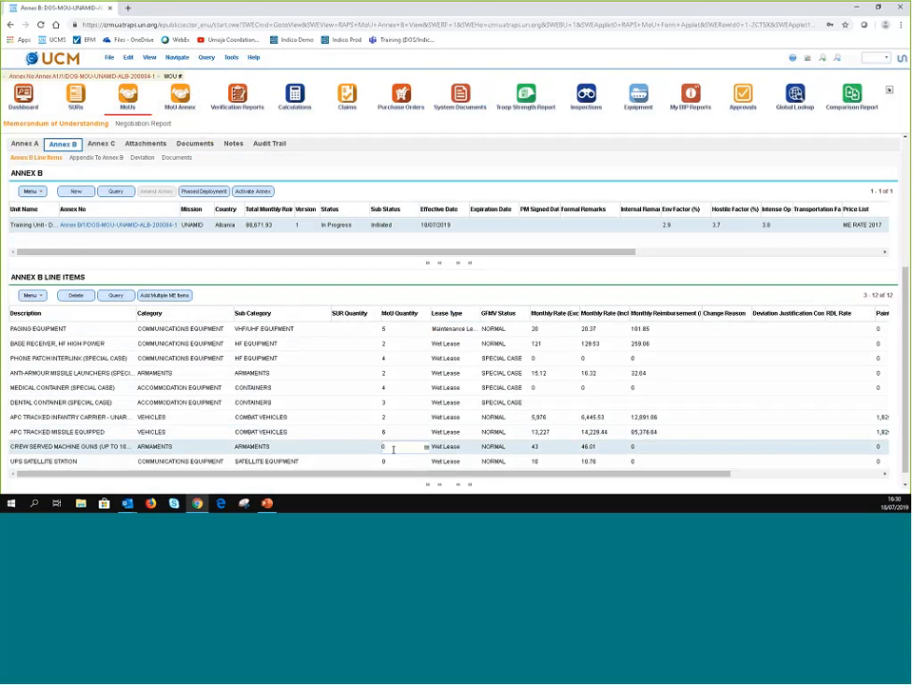
pyautogui.write('2')
pyautogui.click(332, 462)
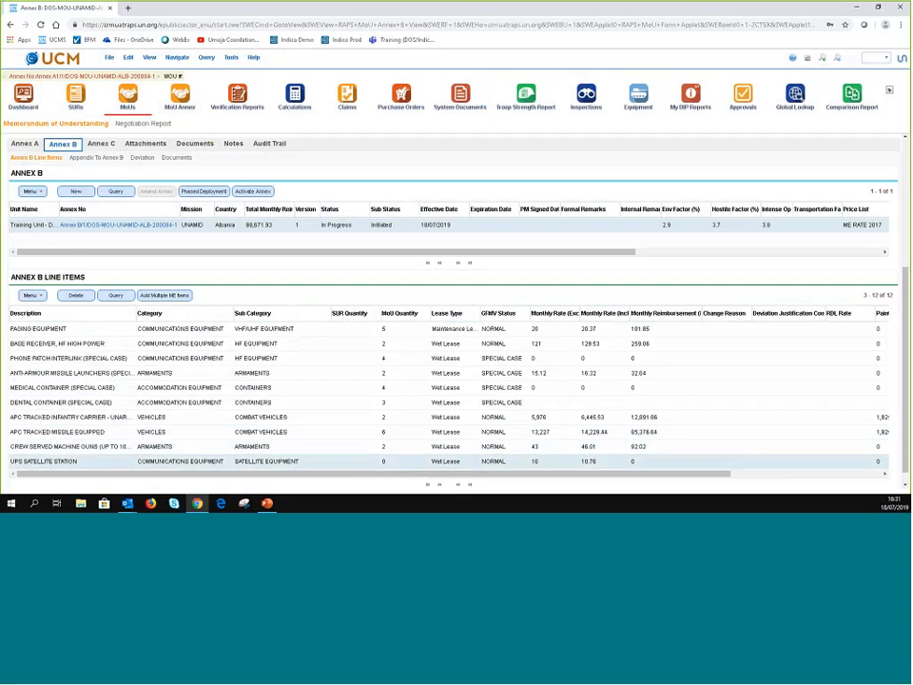
# - Review the lease types of the medical container, phone patch and base receiver rows, leaving them unchanged
pyautogui.click(465, 388)
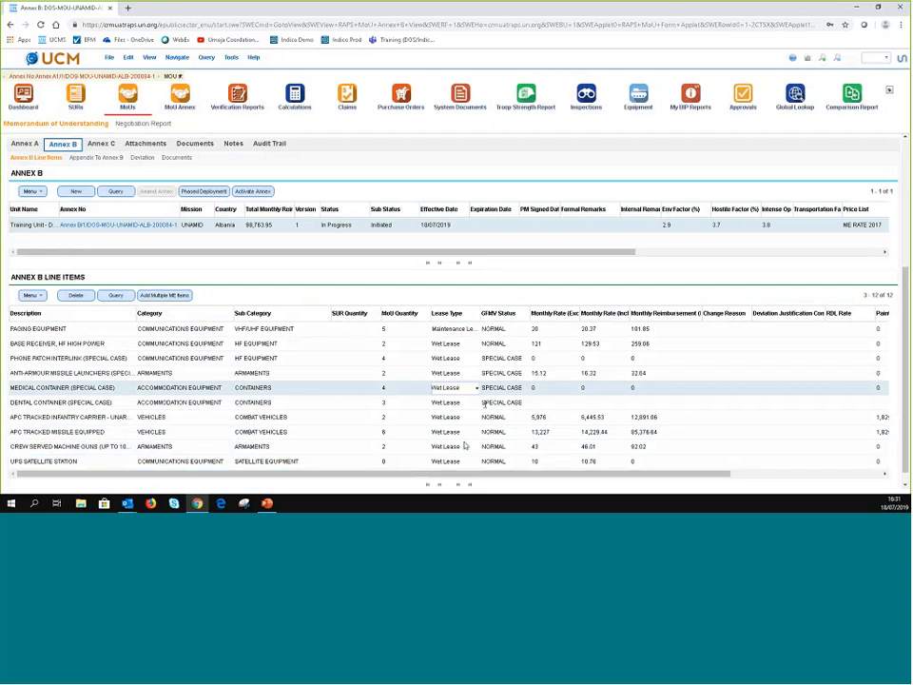
pyautogui.click(477, 388)
pyautogui.click(459, 357)
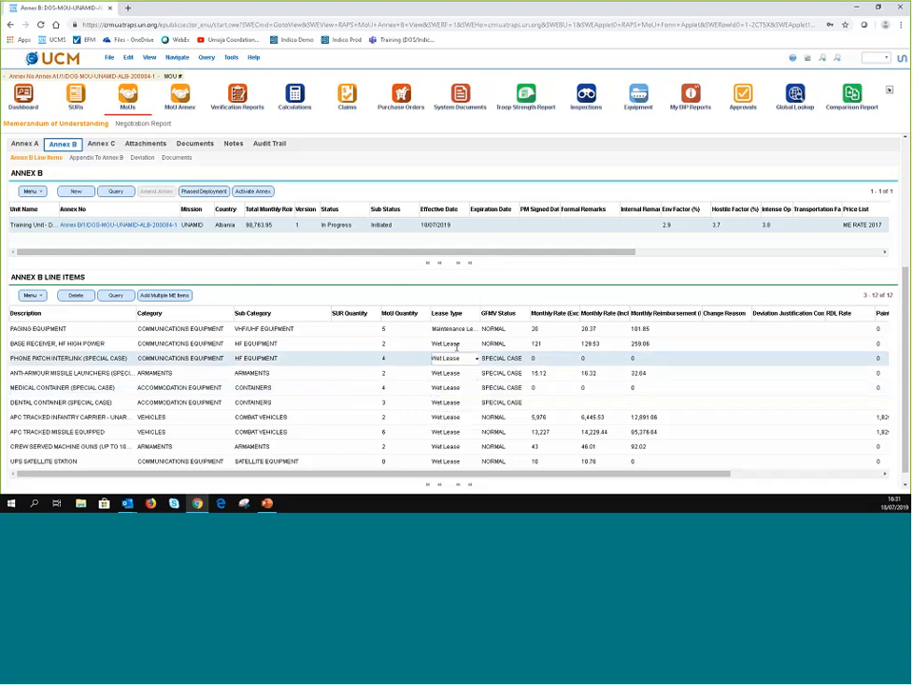
pyautogui.click(459, 344)
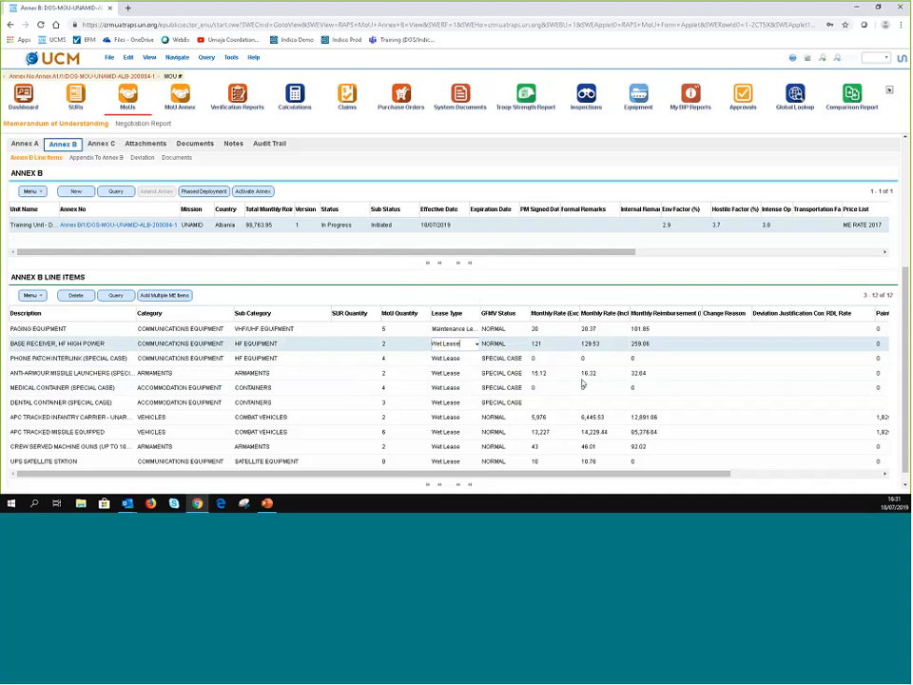
pyautogui.click(508, 421)
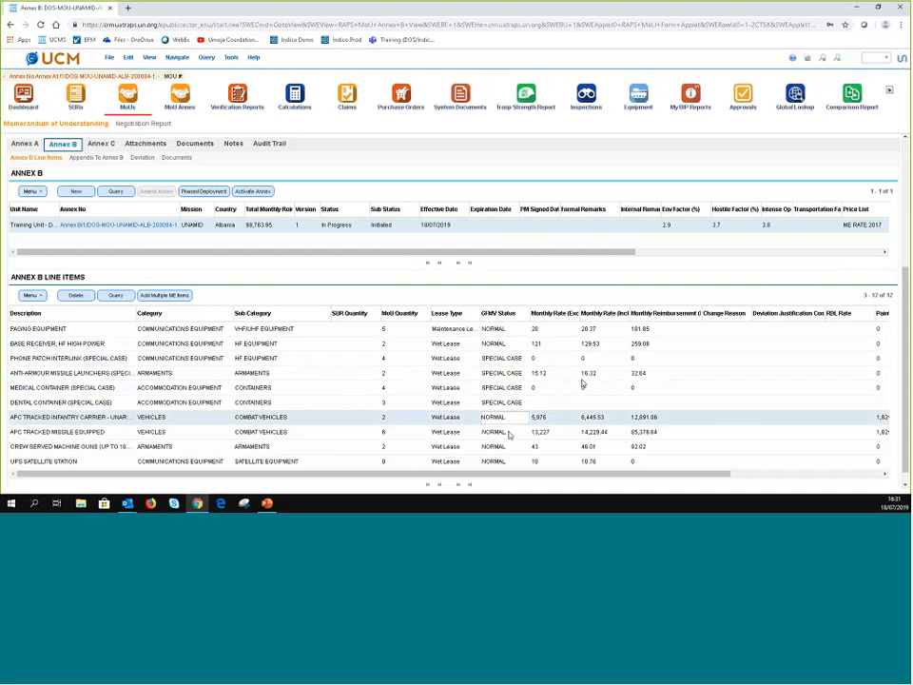
pyautogui.click(510, 432)
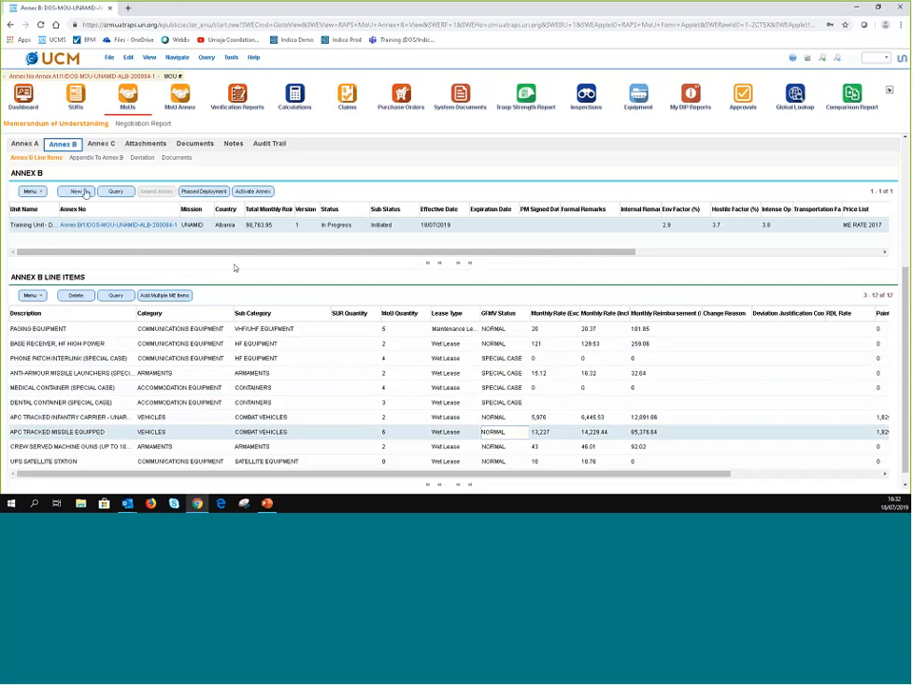
# - In Appendix 1 to Annex B, start a new line item and open its Special Case product choices
pyautogui.click(84, 192)
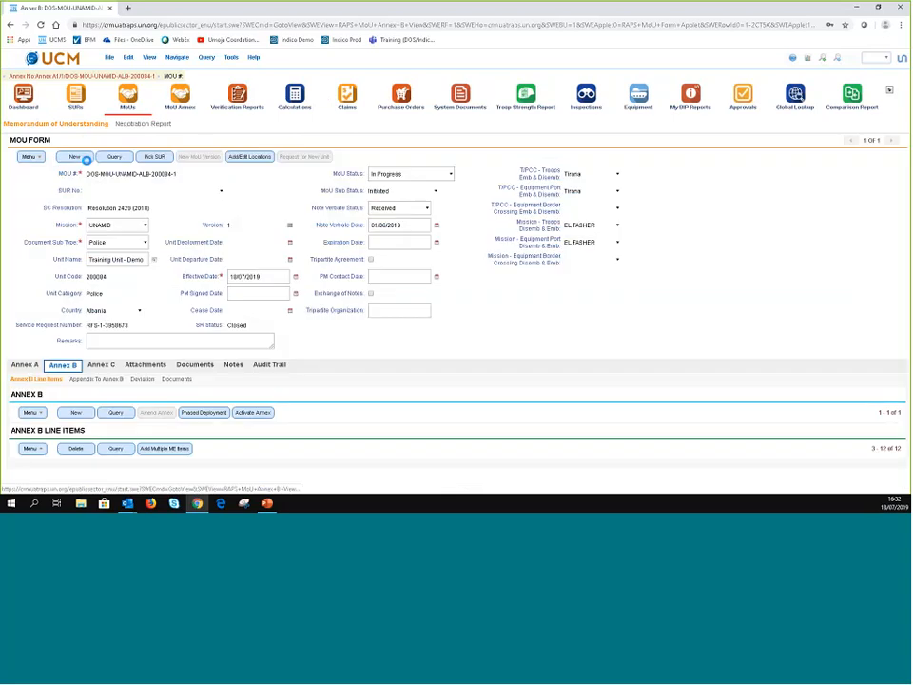
pyautogui.scroll(-3, 464, 394)
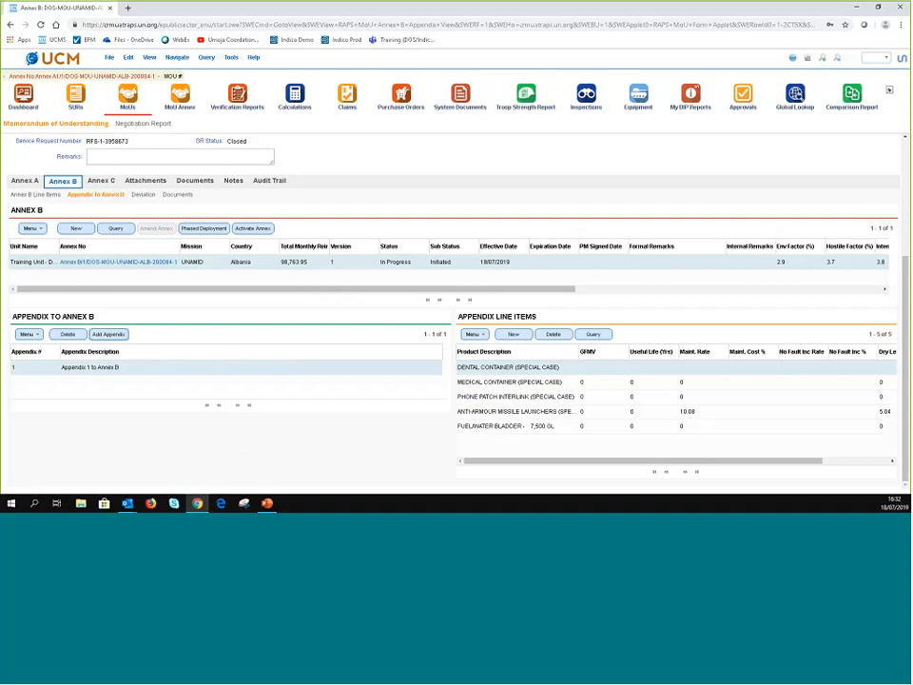
pyautogui.click(514, 334)
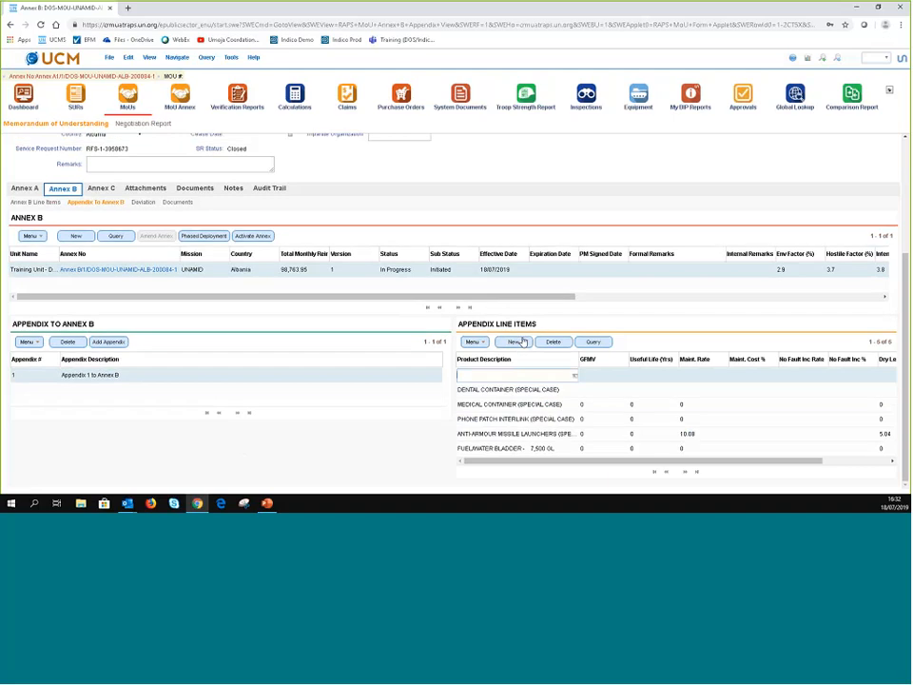
pyautogui.click(576, 379)
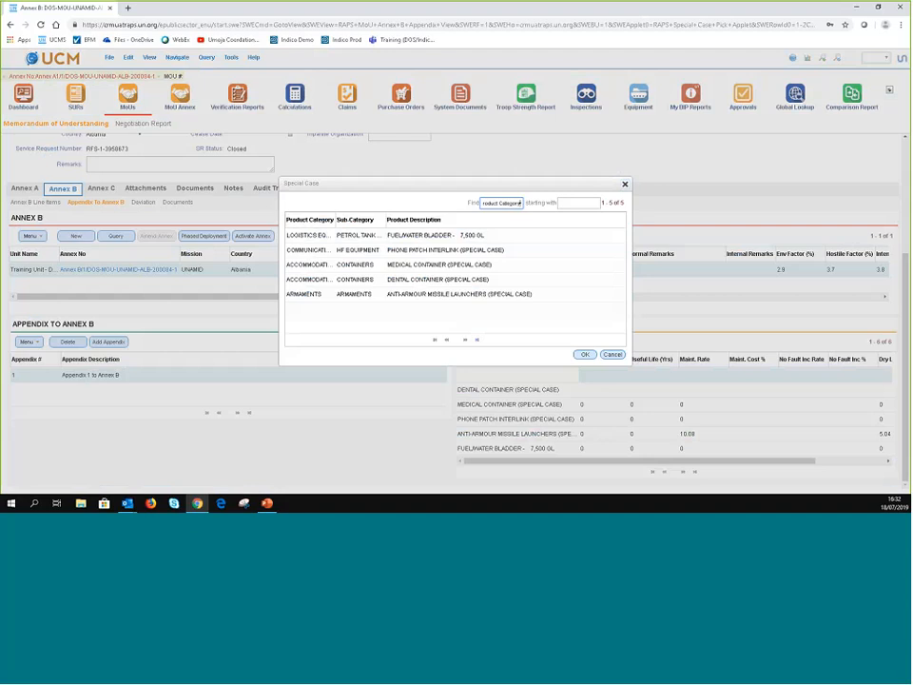
# - Choose Anti-Armour Missile Launchers for the new line and delete the Dental Container line item
pyautogui.click(585, 354)
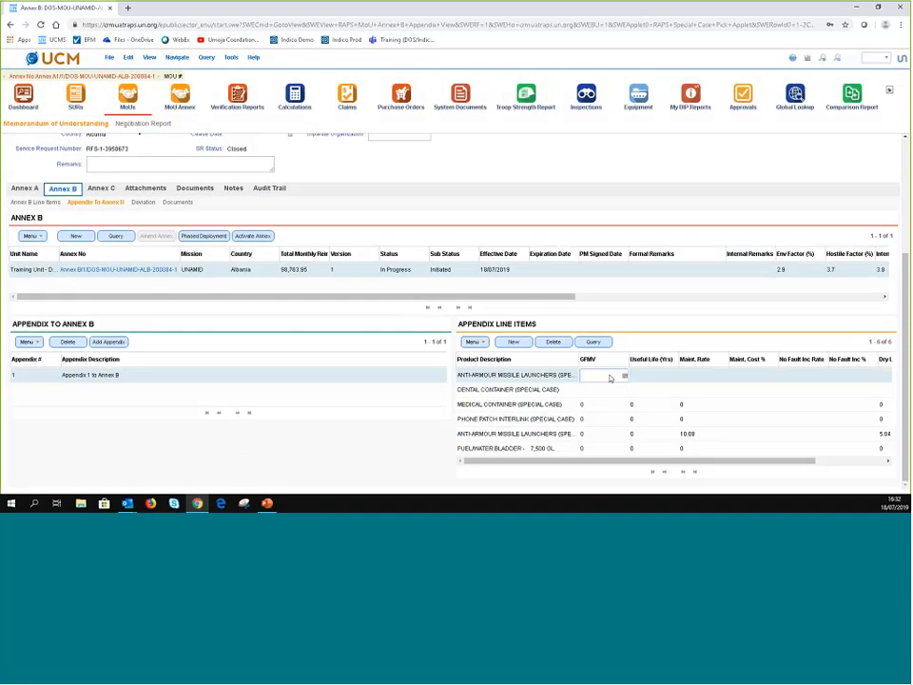
pyautogui.click(576, 389)
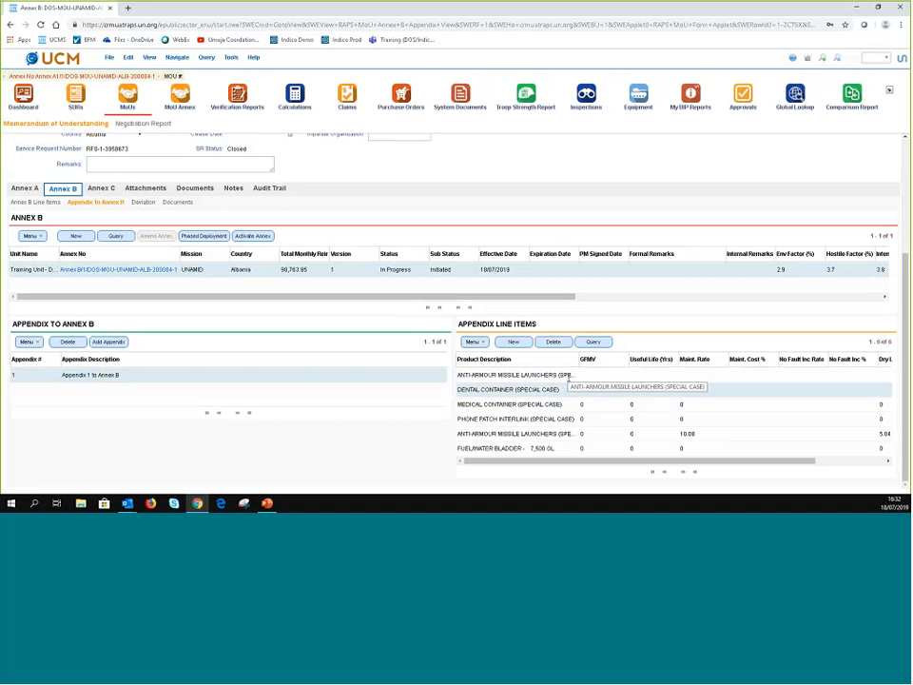
pyautogui.hotkey('ctrl', 'd')
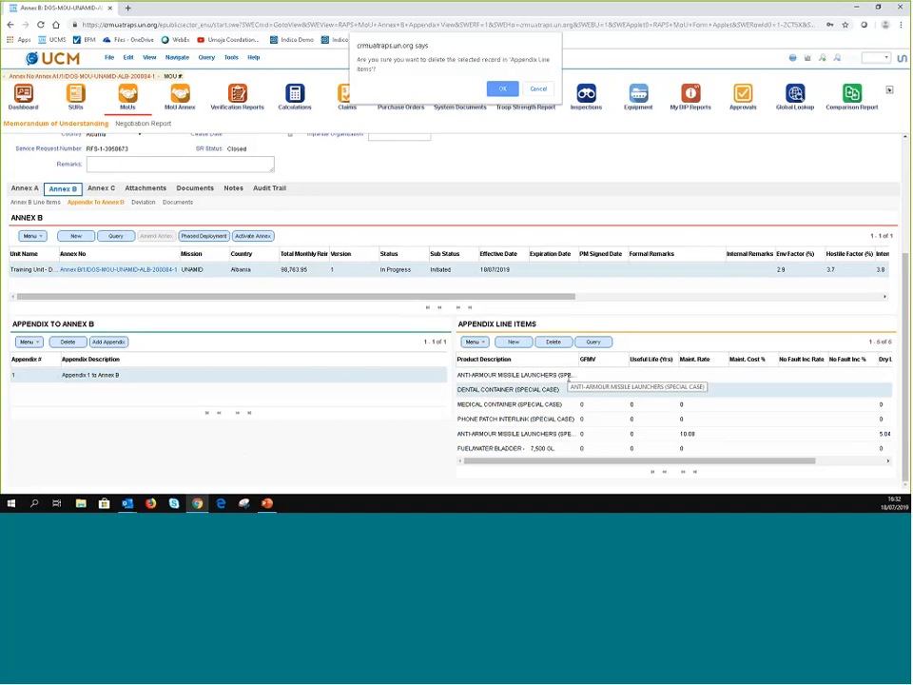
pyautogui.click(503, 90)
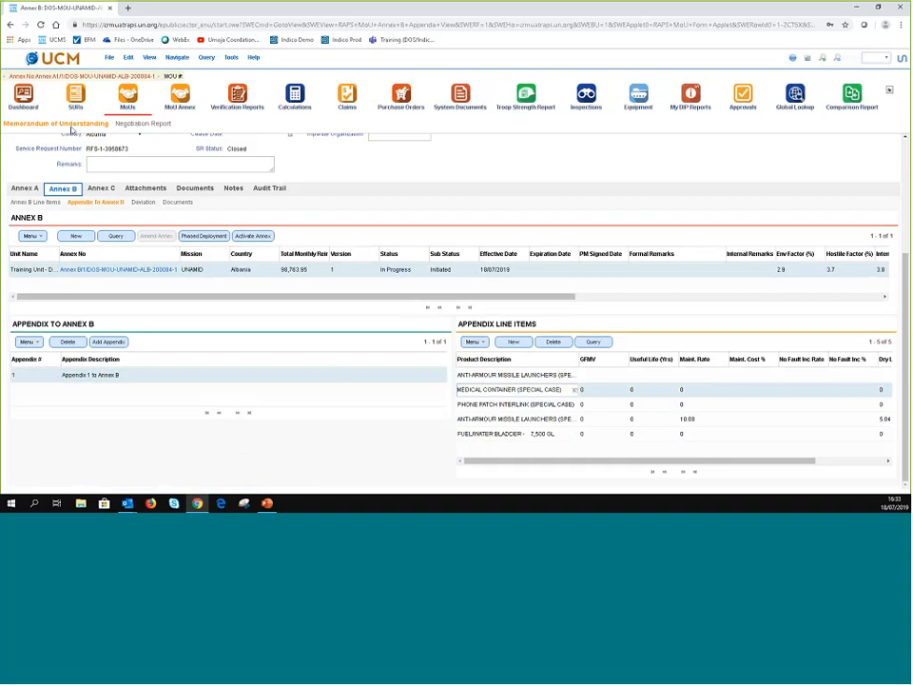
pyautogui.click(95, 190)
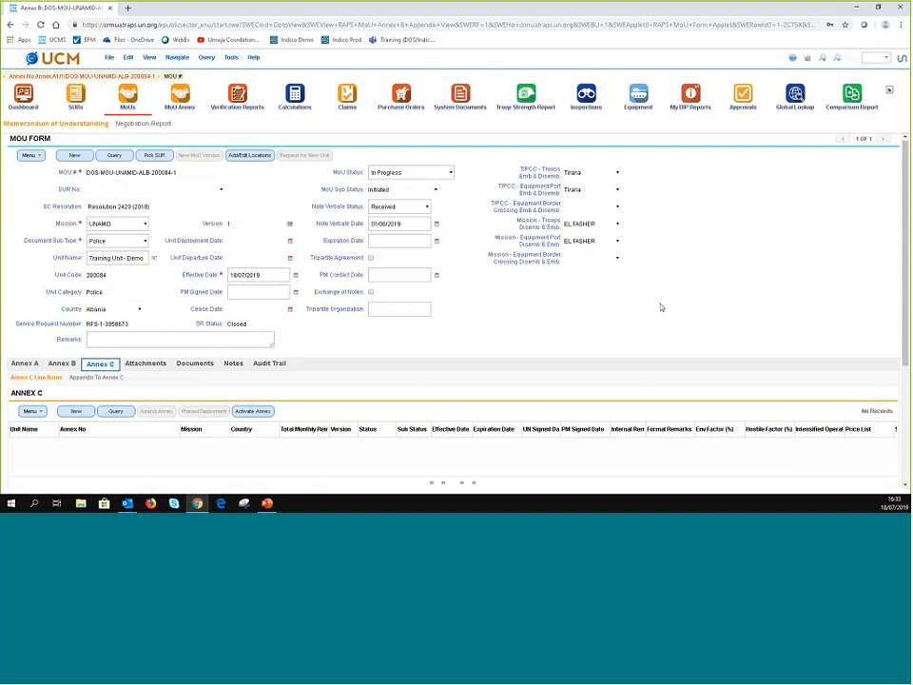
pyautogui.scroll(-4, 647, 319)
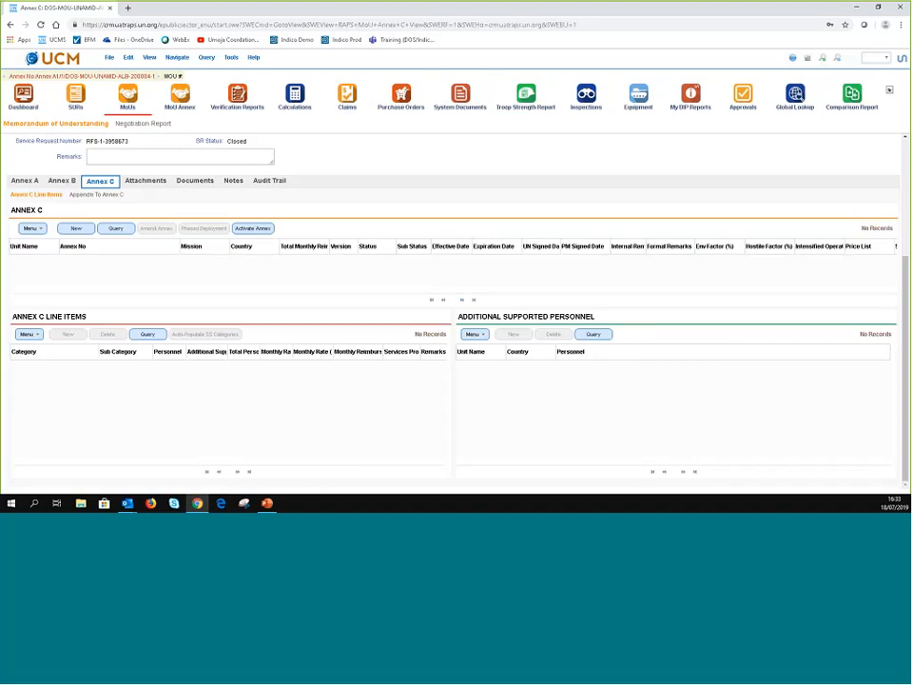
pyautogui.click(61, 180)
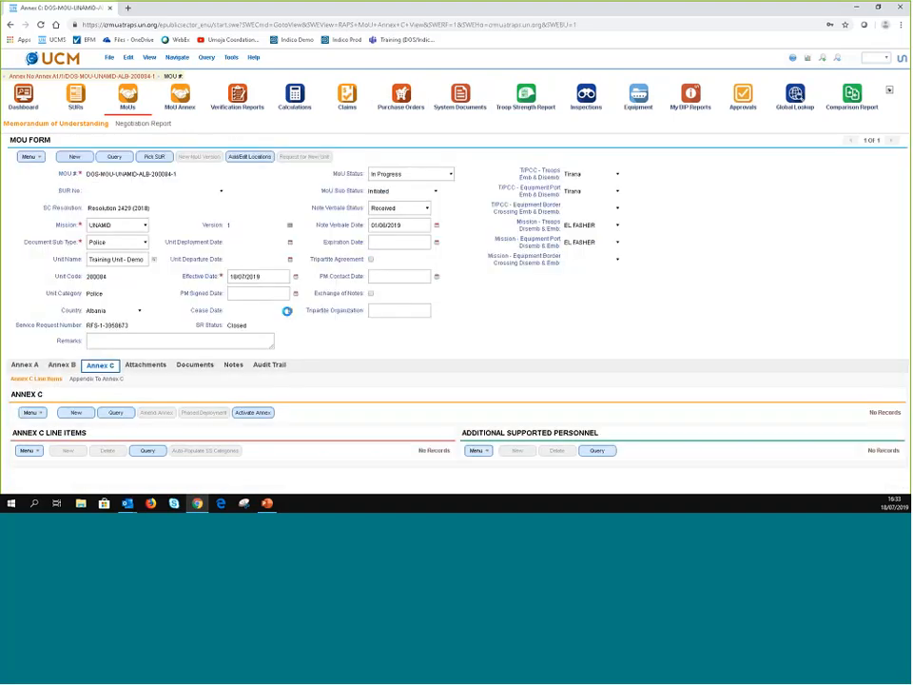
pyautogui.scroll(-2, 644, 346)
pyautogui.scroll(-3, 644, 346)
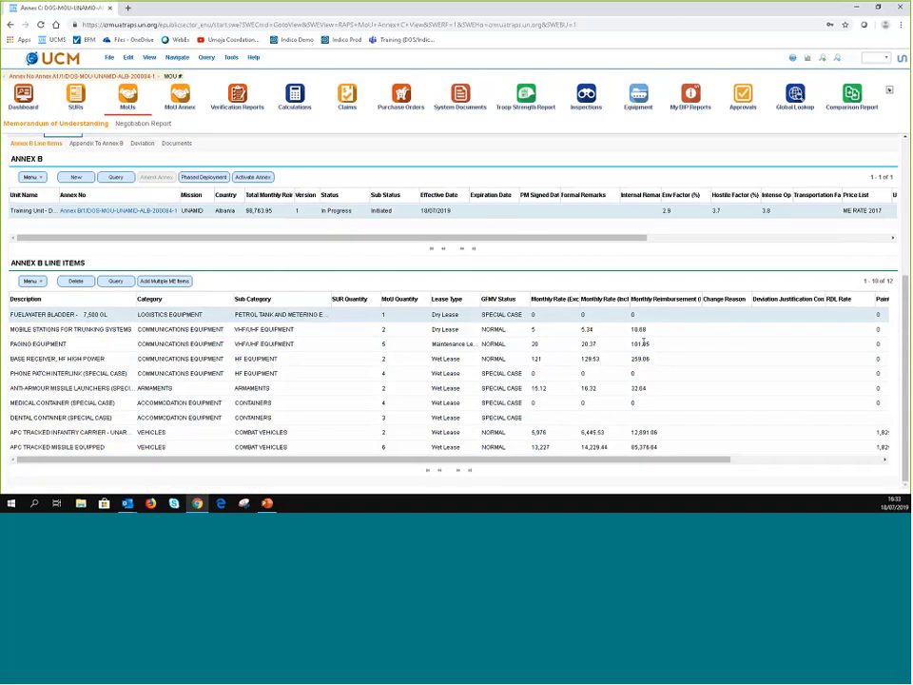
pyautogui.click(96, 143)
pyautogui.scroll(-3, 251, 308)
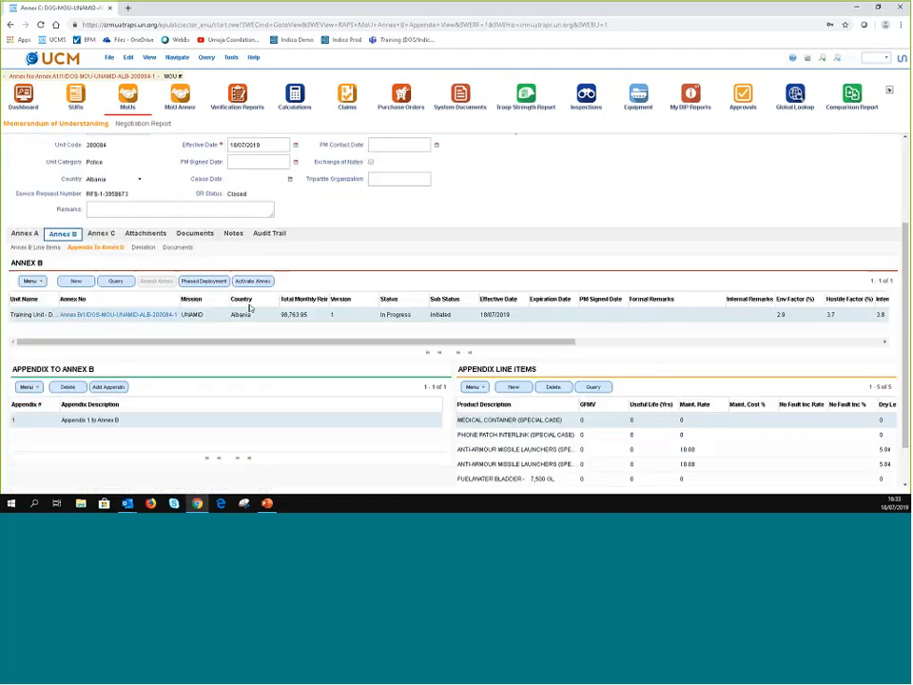
pyautogui.scroll(-1, 249, 307)
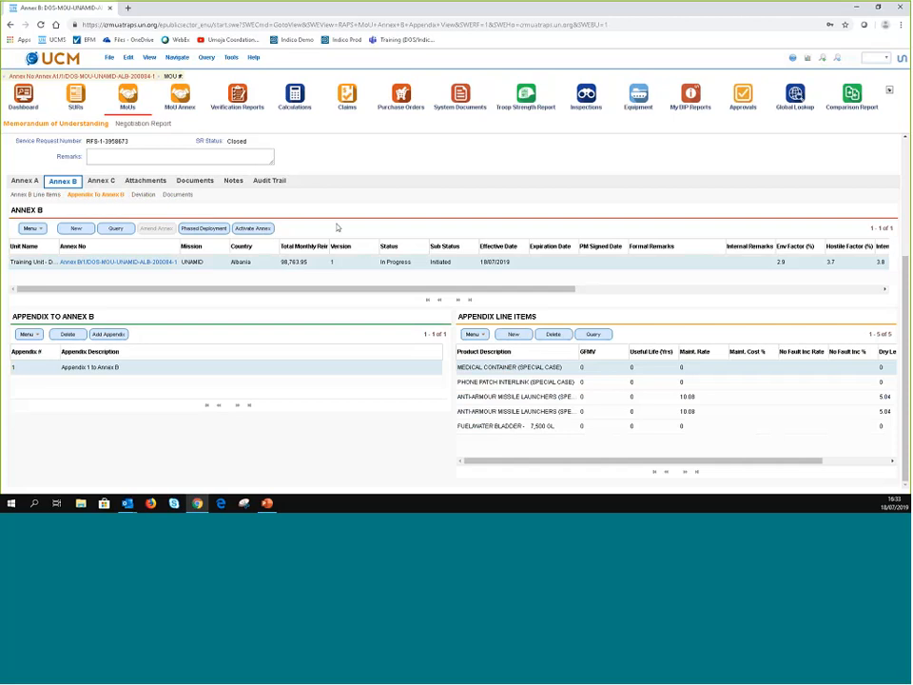
pyautogui.hscroll(2, 357, 298)
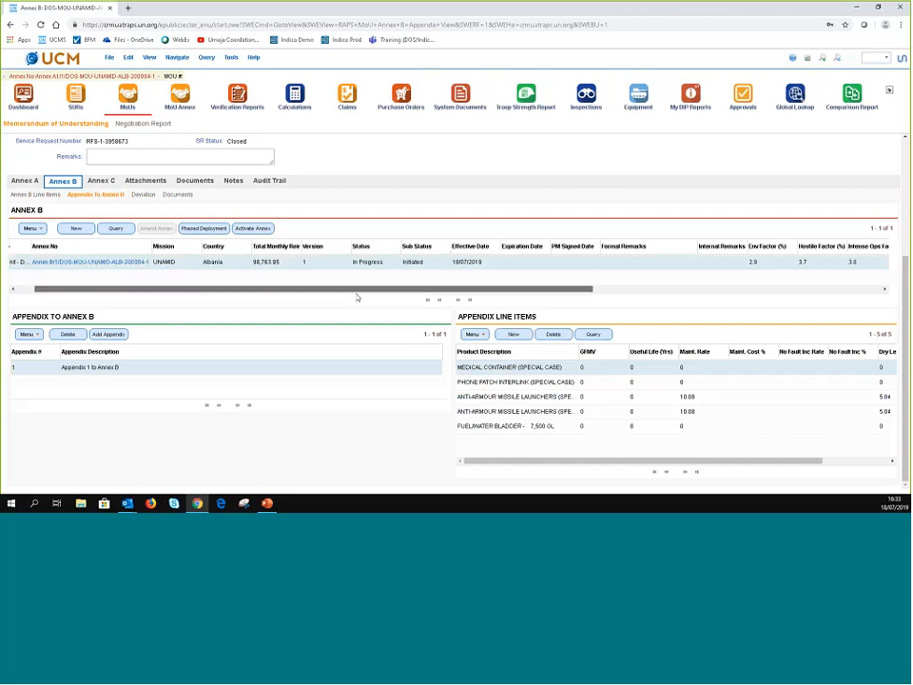
pyautogui.hscroll(5, 356, 298)
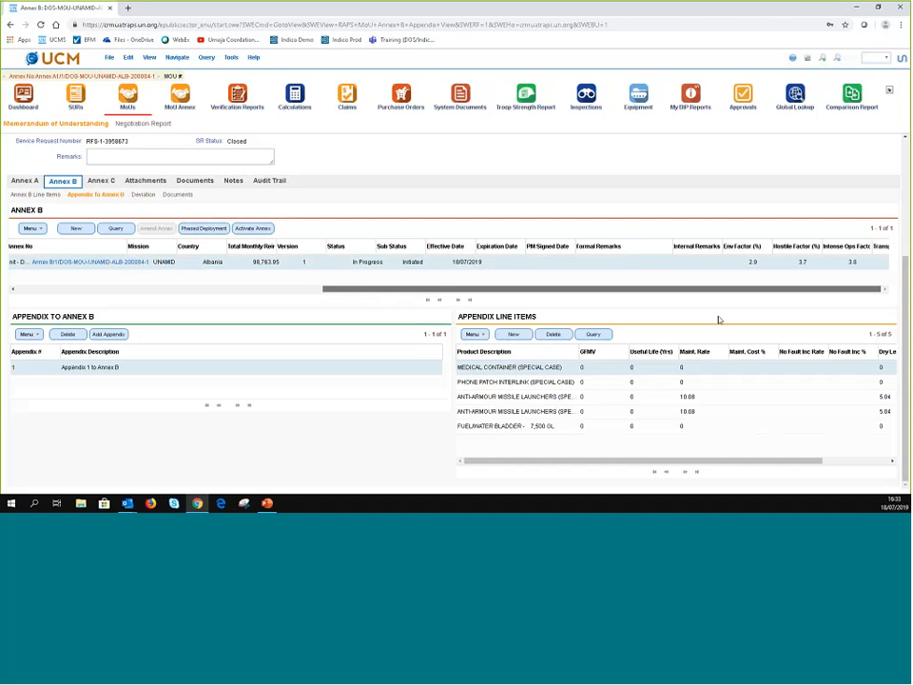
pyautogui.moveTo(184, 311); pyautogui.dragTo(185, 310)
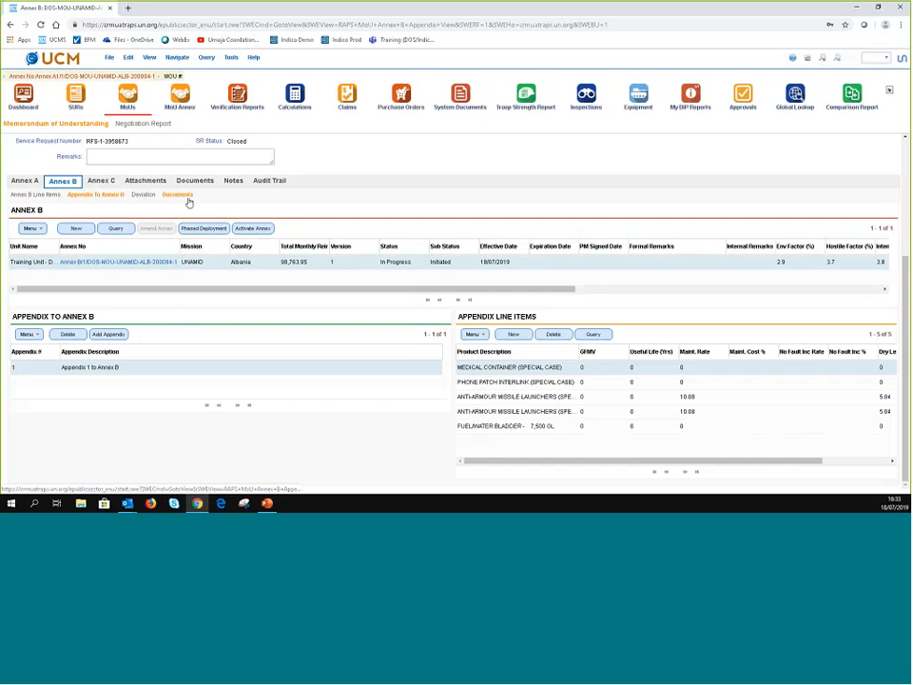
# - Create a new Annex C record for UNAMID, Albania on SS RATE 2017 and open its Internal Remarks
pyautogui.click(100, 181)
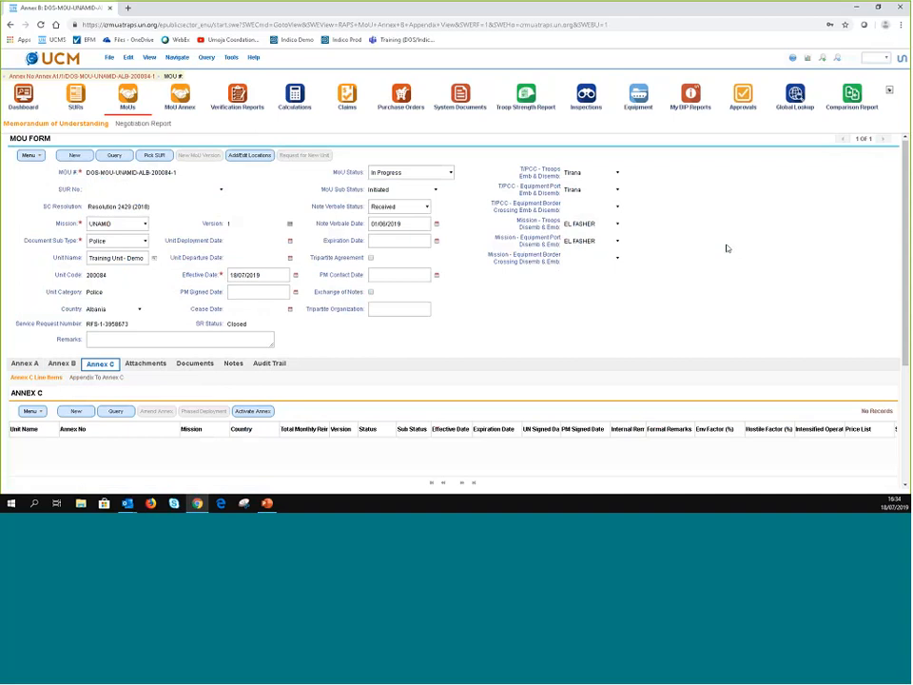
pyautogui.scroll(-2, 691, 286)
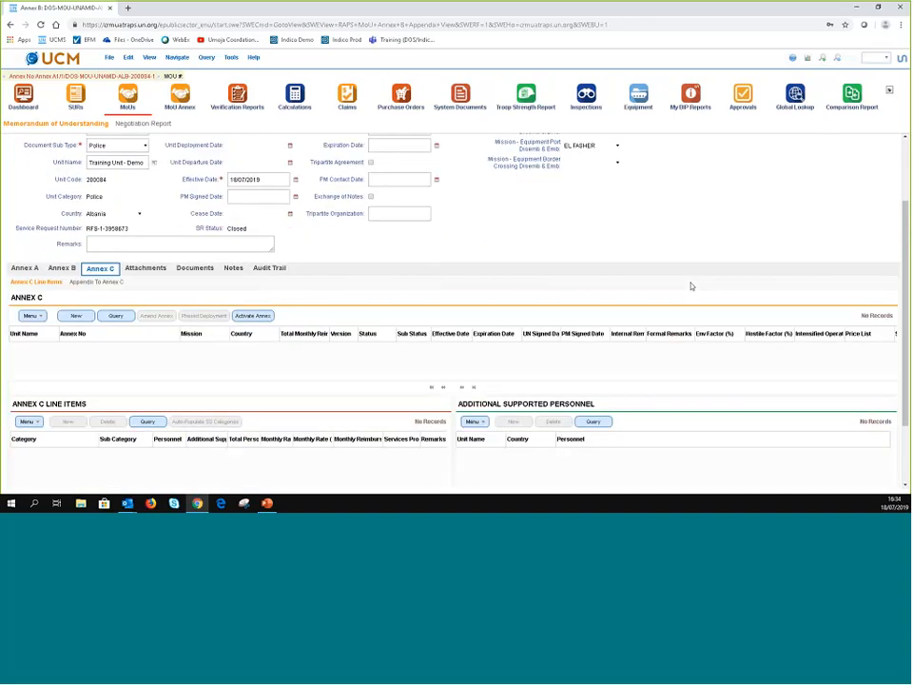
pyautogui.scroll(-2, 692, 287)
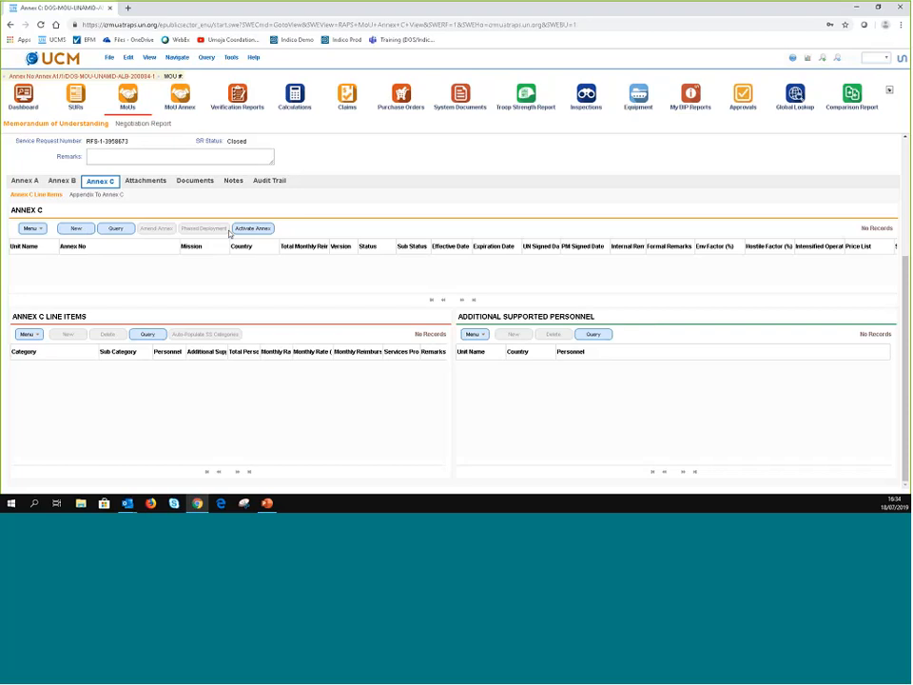
pyautogui.click(76, 232)
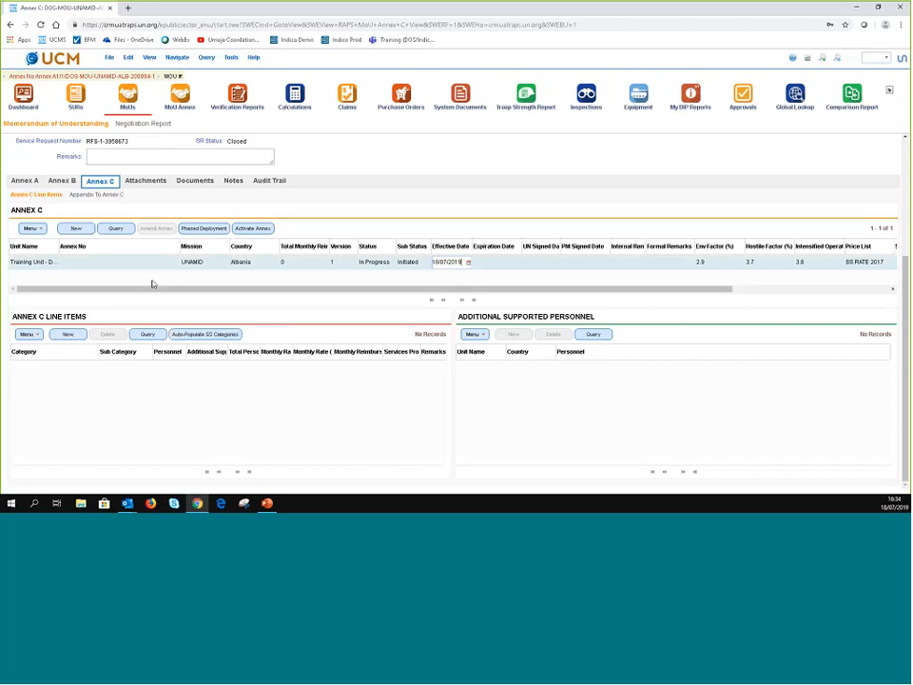
pyautogui.click(622, 266)
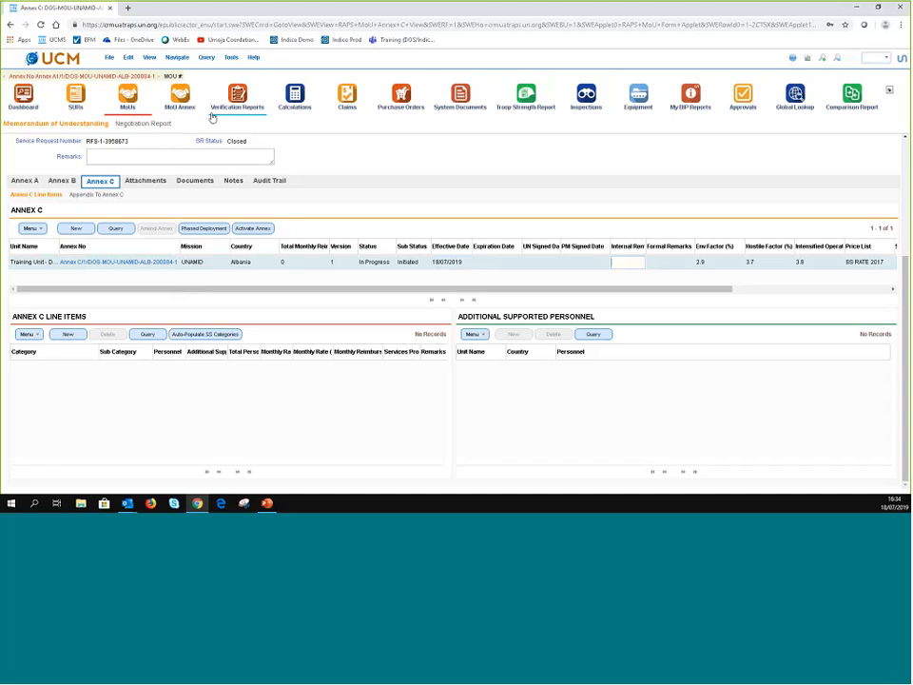
pyautogui.click(268, 400)
pyautogui.click(135, 303)
pyautogui.click(65, 335)
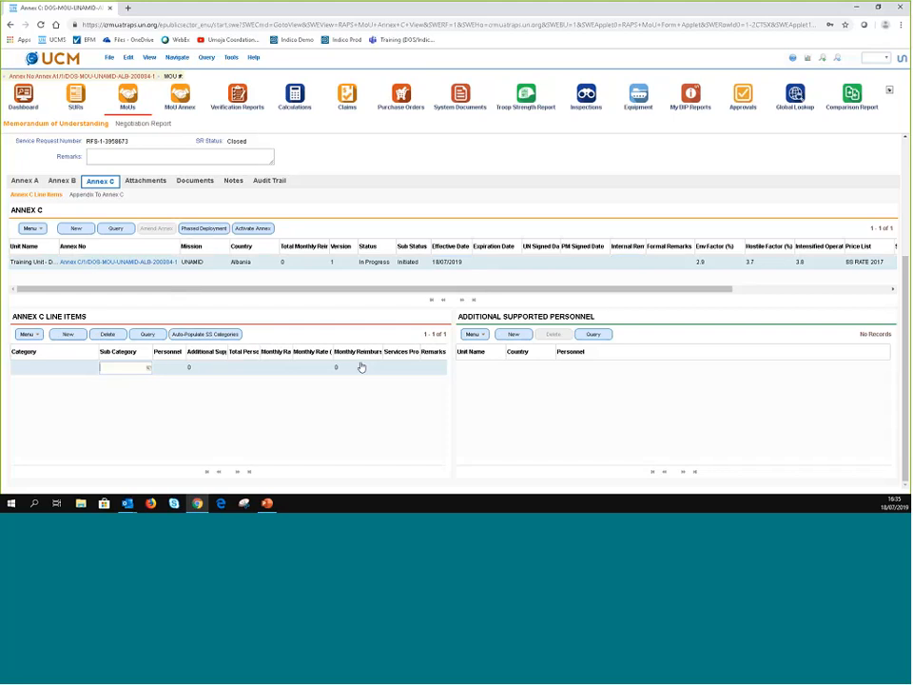
pyautogui.click(109, 335)
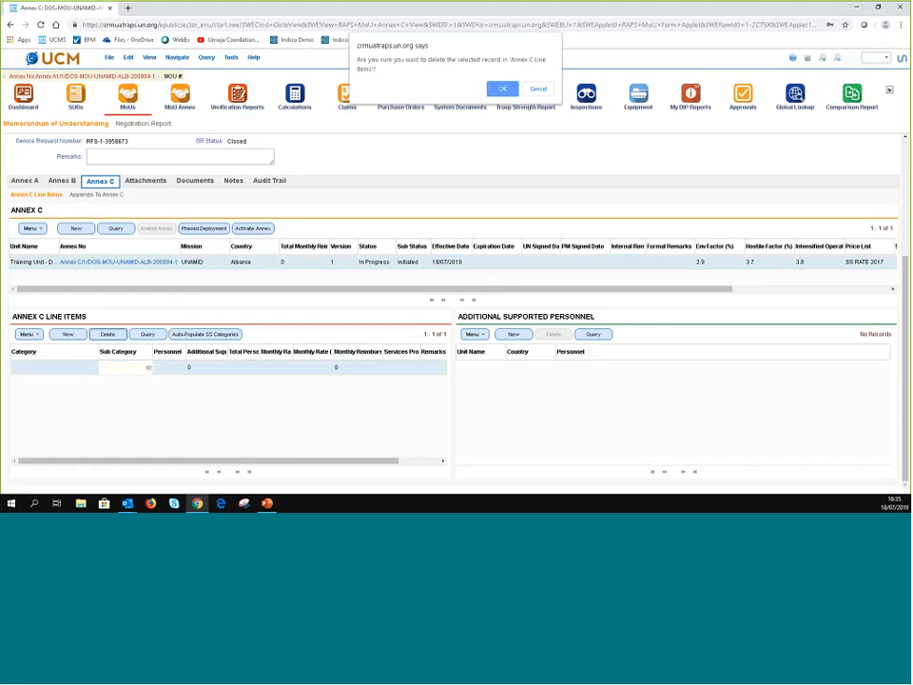
pyautogui.press('Return')
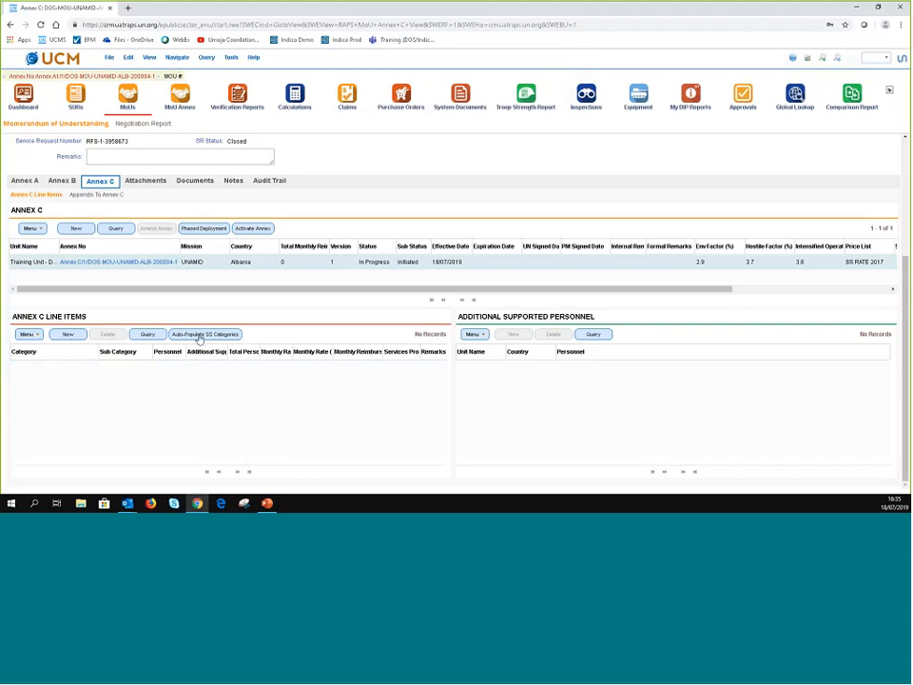
pyautogui.click(199, 335)
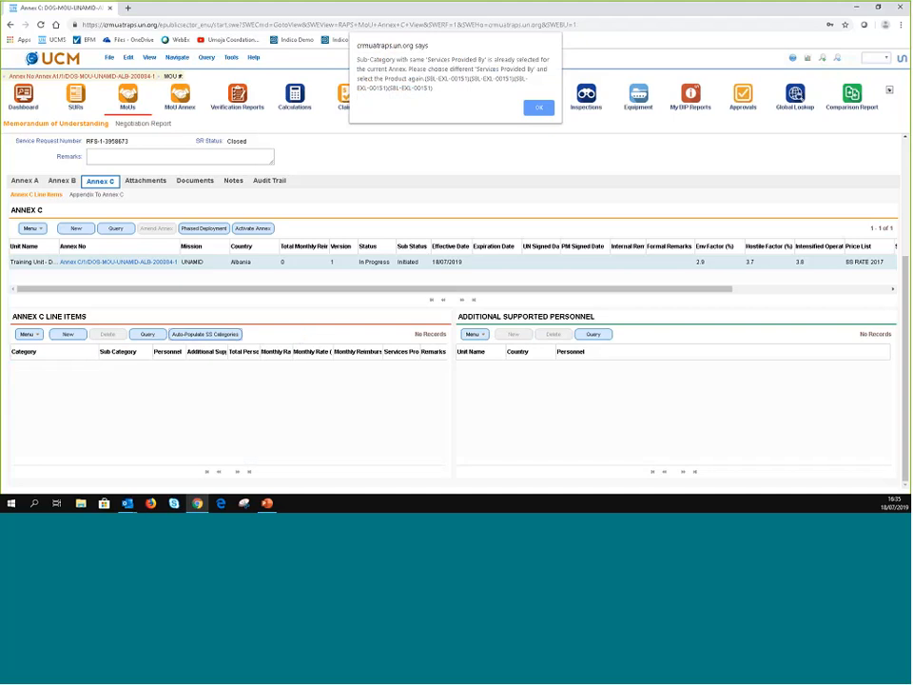
pyautogui.click(539, 108)
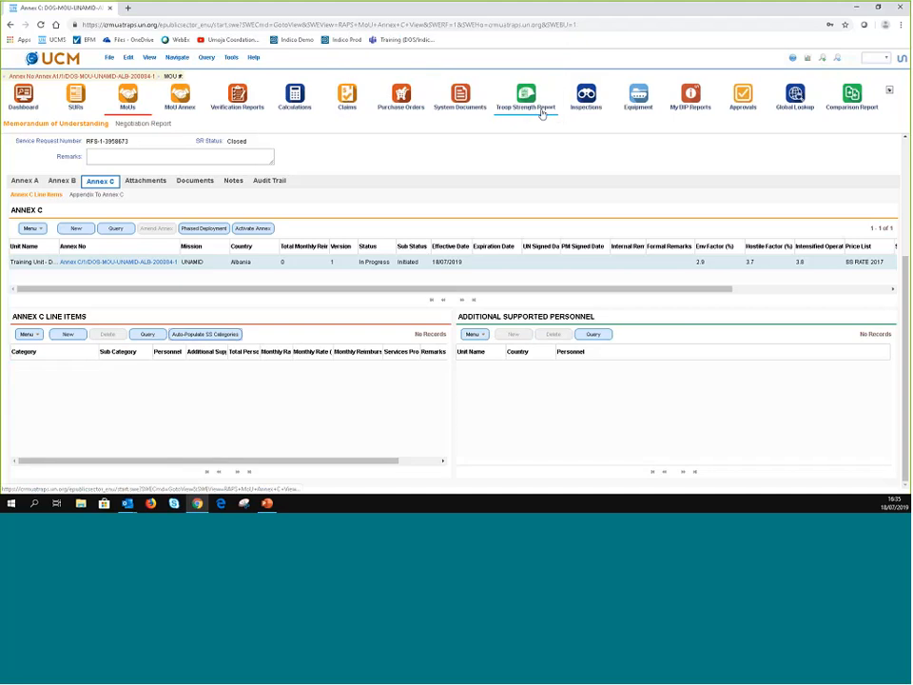
pyautogui.click(104, 335)
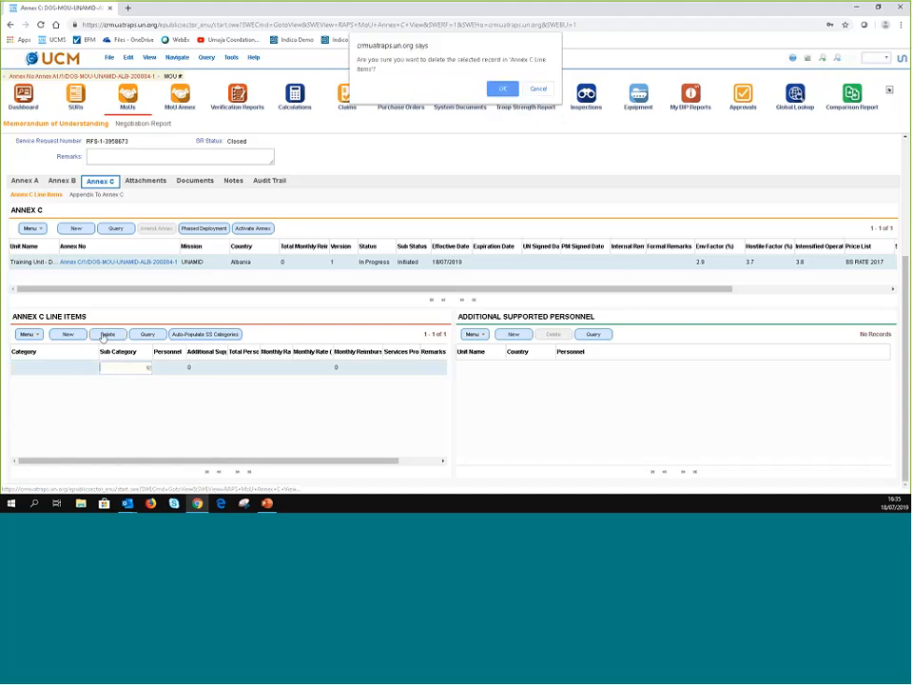
pyautogui.click(498, 91)
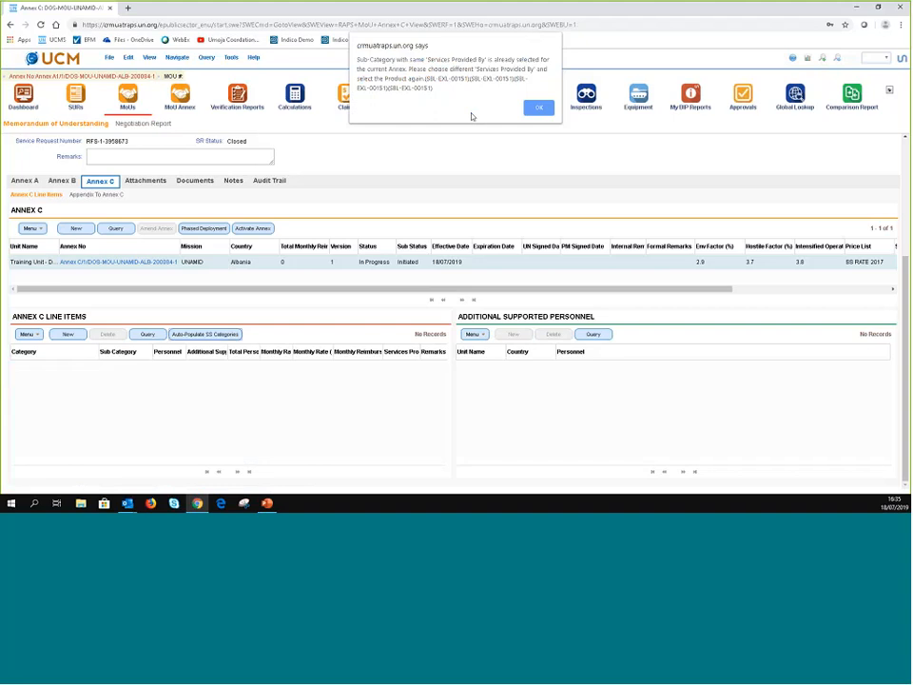
pyautogui.click(536, 107)
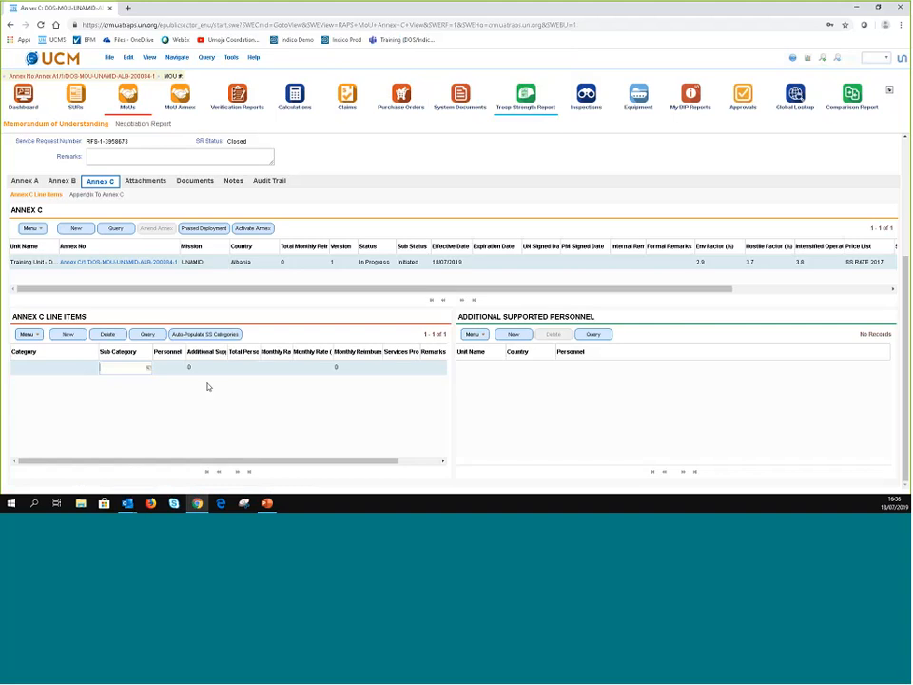
pyautogui.click(109, 337)
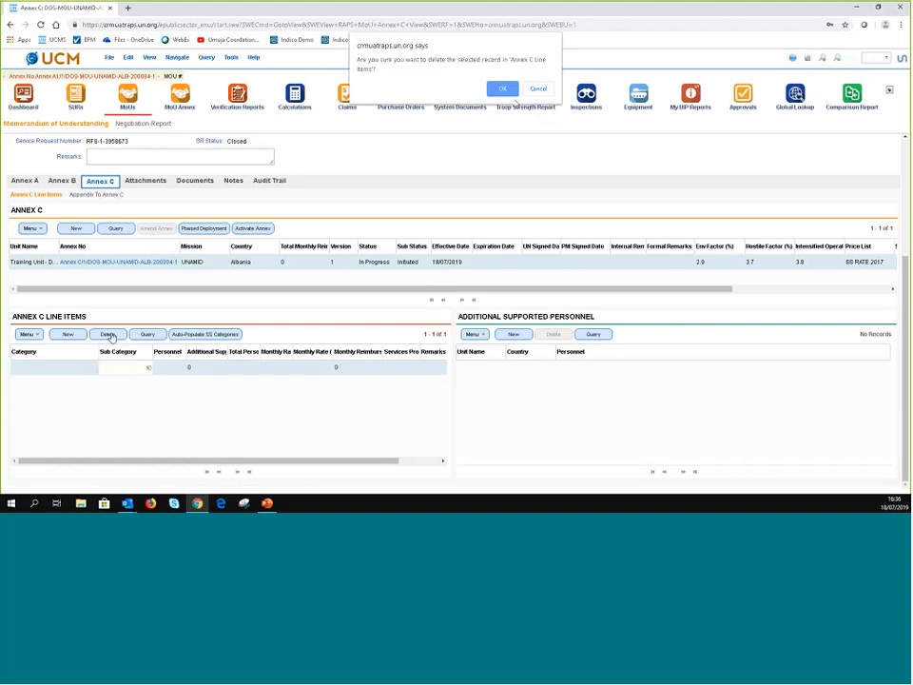
pyautogui.click(504, 88)
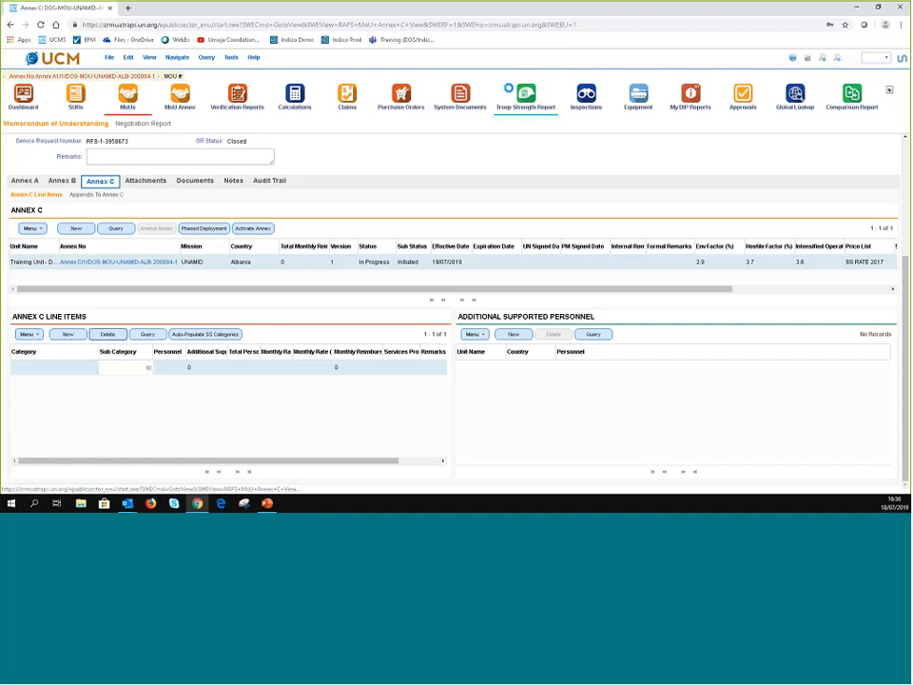
pyautogui.click(254, 260)
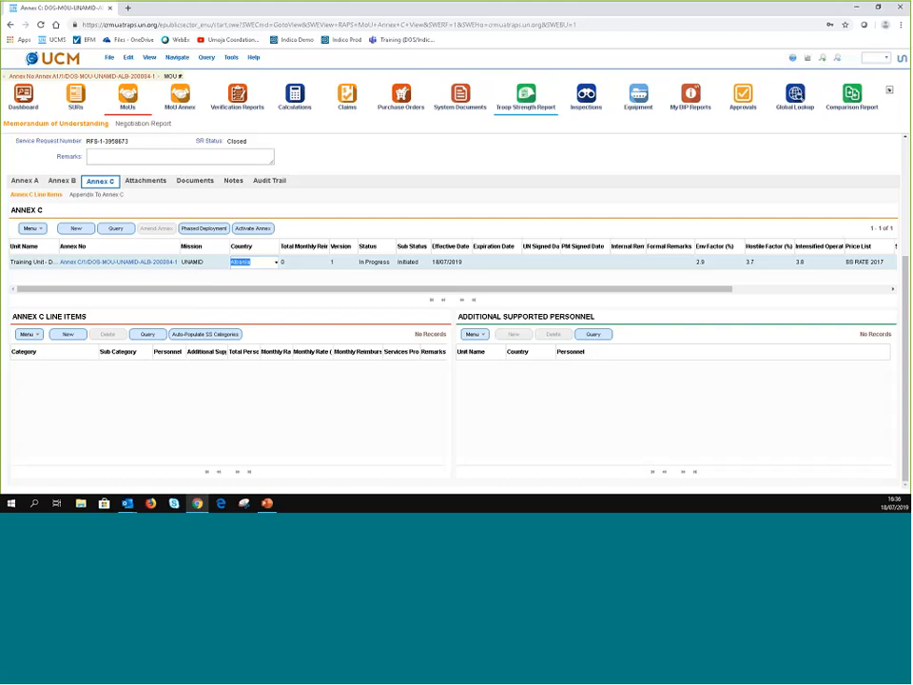
# - Check Annex B's empty line items and total monthly reimbursement, then view Annex A
pyautogui.click(61, 181)
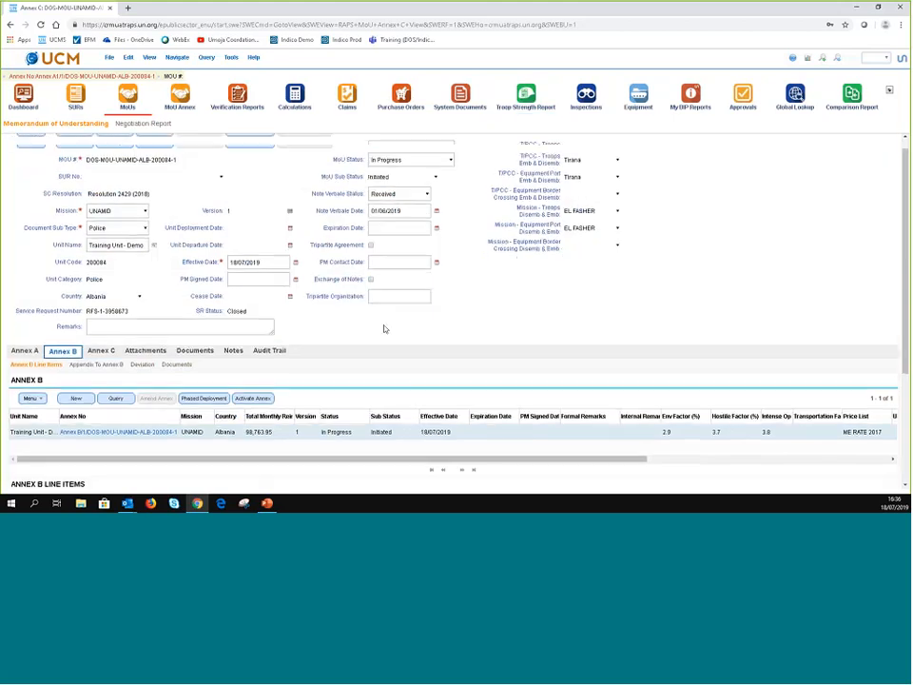
pyautogui.scroll(-2, 277, 314)
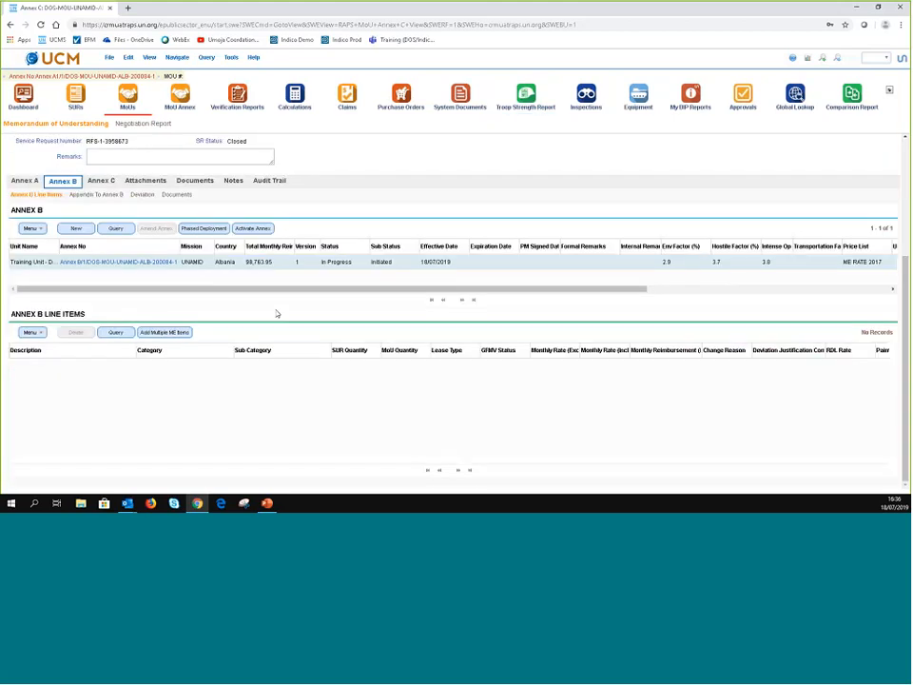
pyautogui.scroll(2, 277, 314)
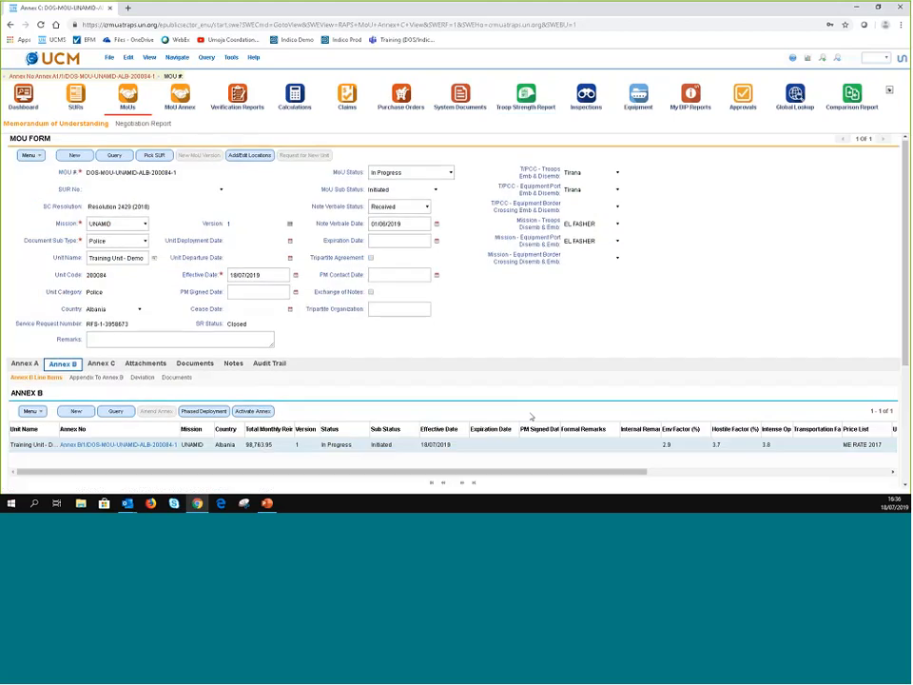
pyautogui.scroll(-2, 299, 308)
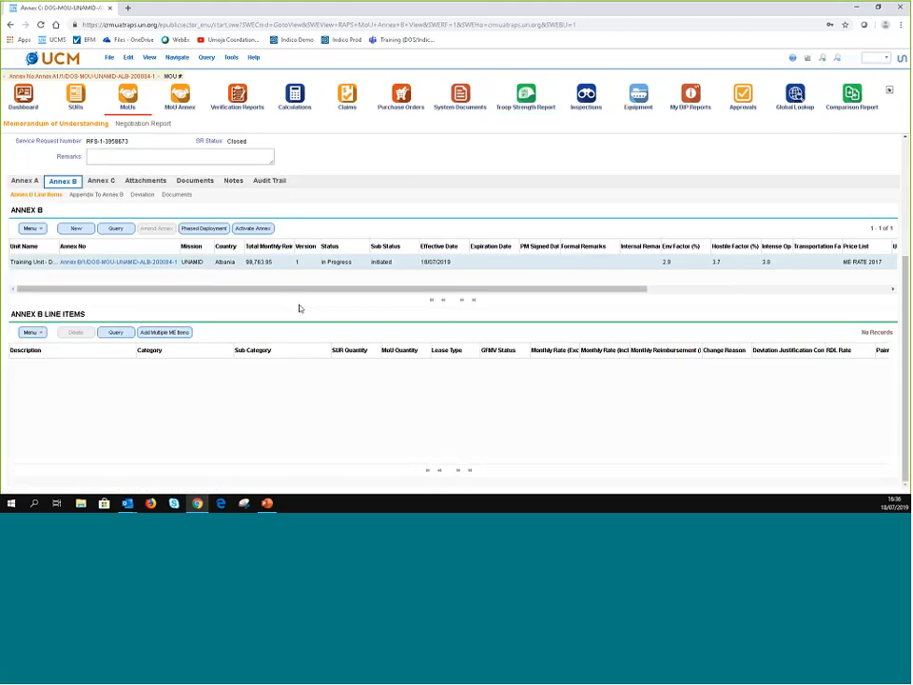
pyautogui.click(269, 262)
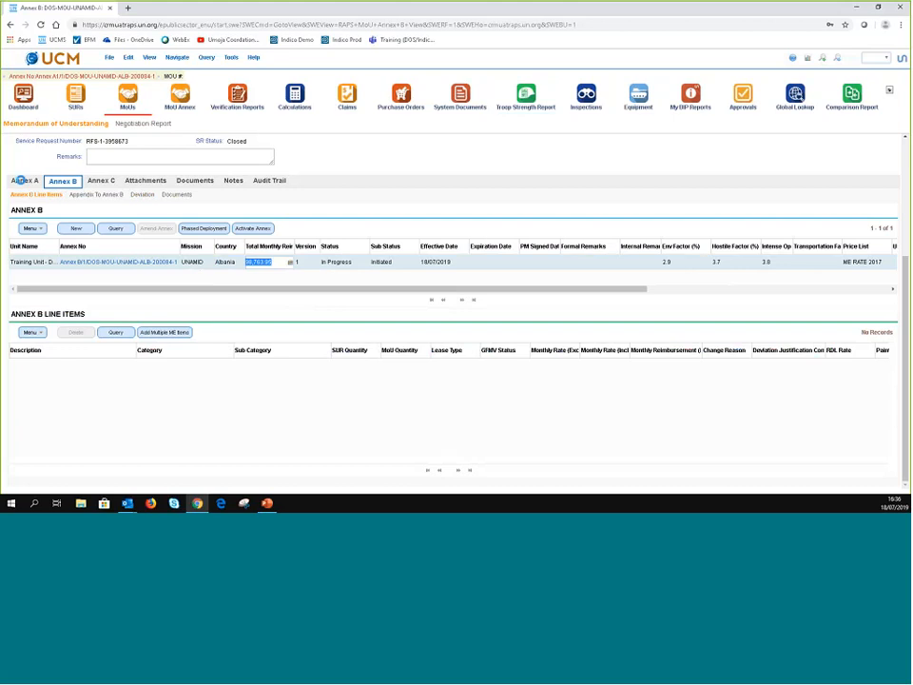
pyautogui.click(20, 180)
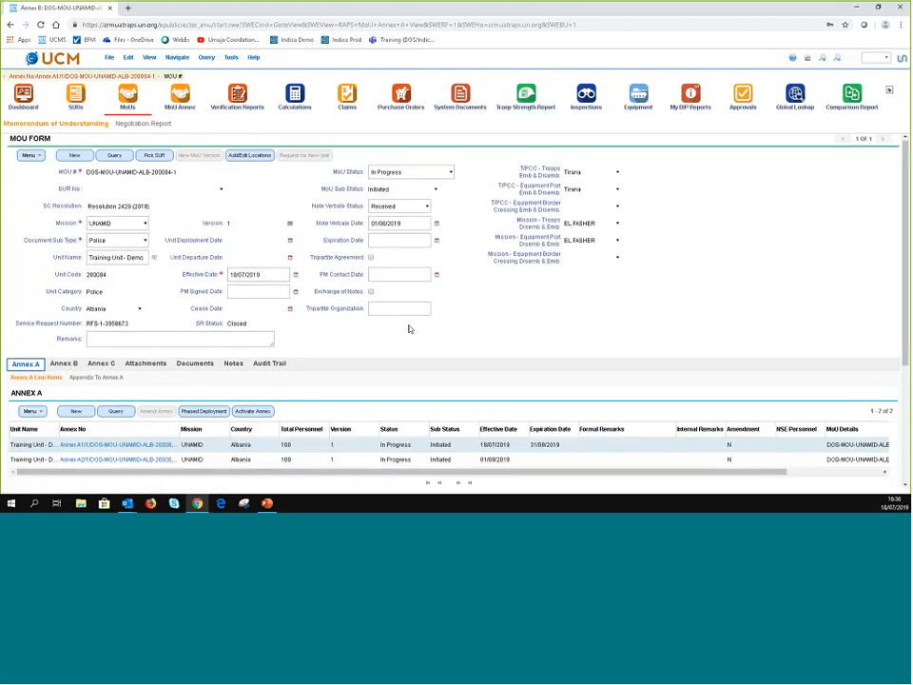
# - Return to the UNAMID Albania MoU and show Annex B with twelve line items totalling 98,763.95
pyautogui.scroll(3, 466, 328)
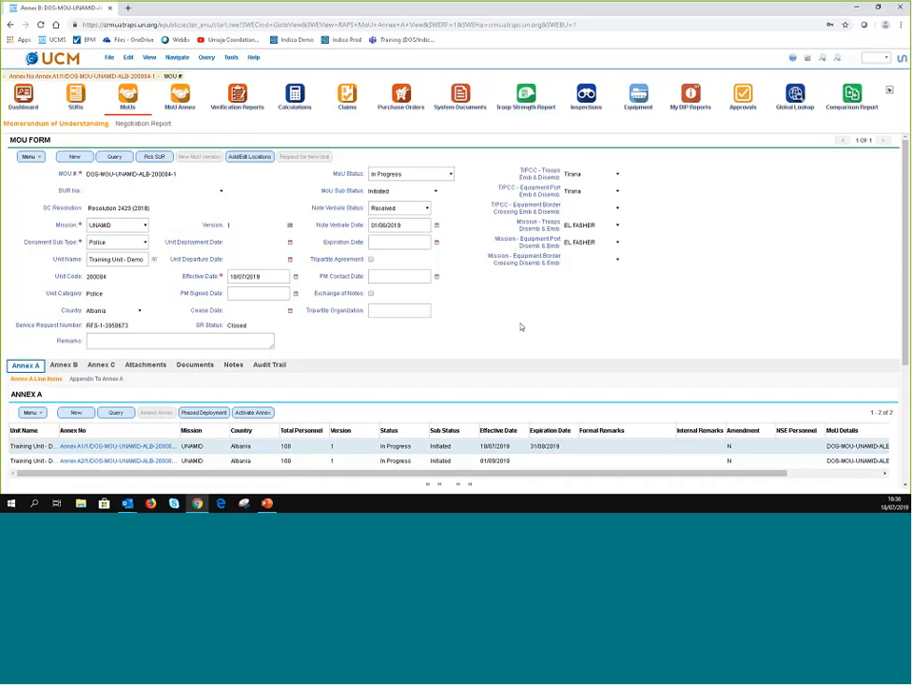
pyautogui.click(175, 104)
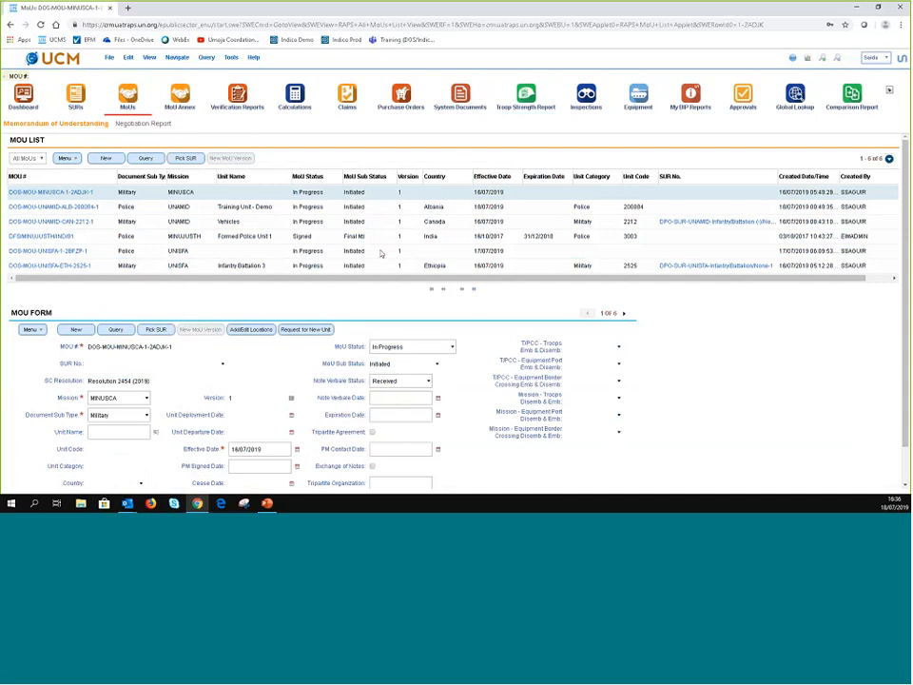
pyautogui.scroll(-5, 381, 253)
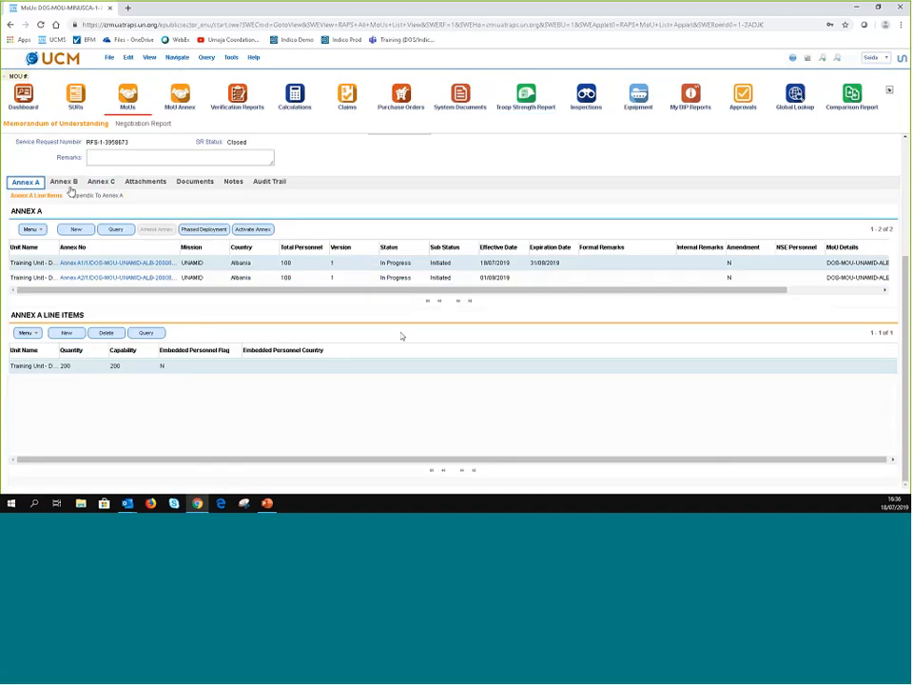
pyautogui.click(68, 186)
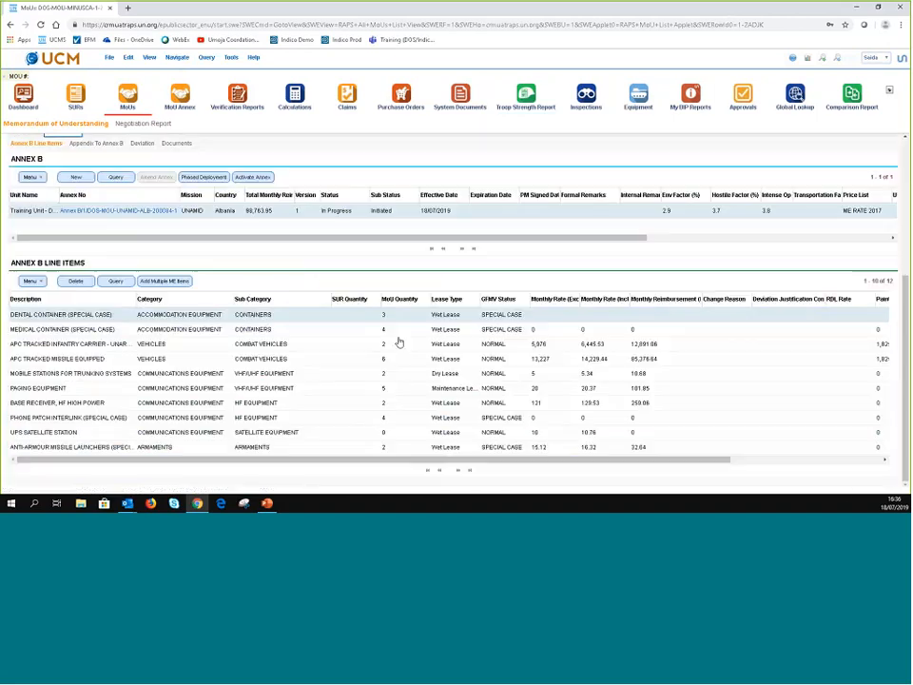
pyautogui.scroll(3, 399, 343)
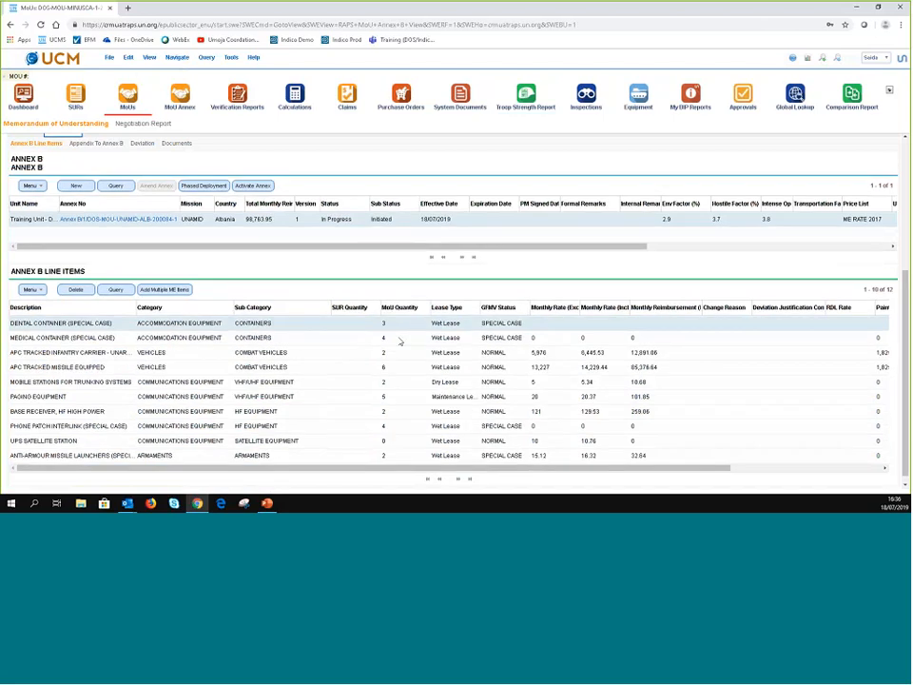
# - Show the MoU's Annex C with its 35 self-sustainment line items
pyautogui.click(109, 272)
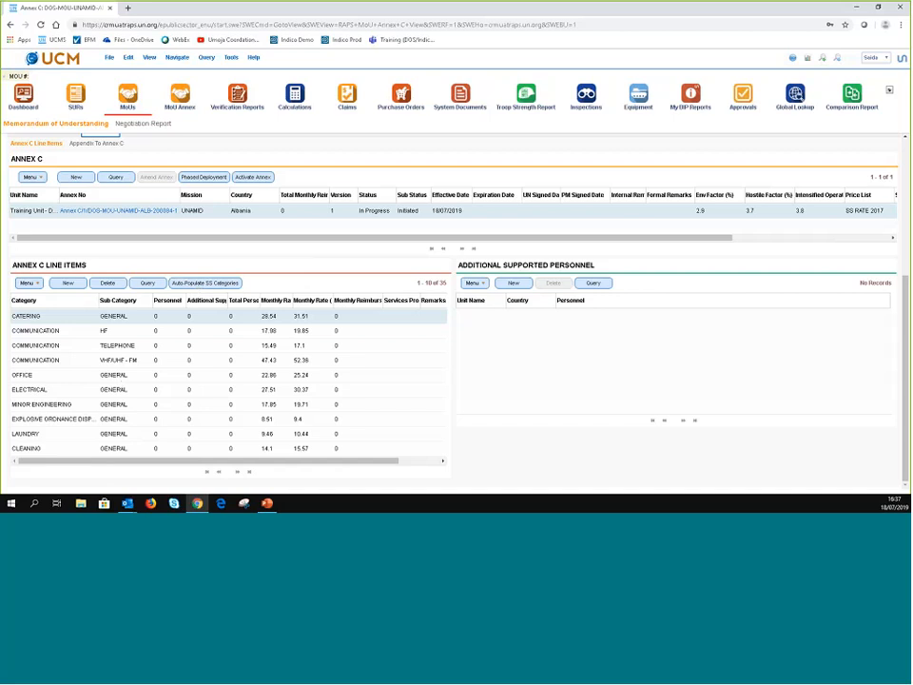
# - Enter 100 personnel for the CATERING and COMMUNICATION HF line items
pyautogui.click(168, 317)
pyautogui.write('100')
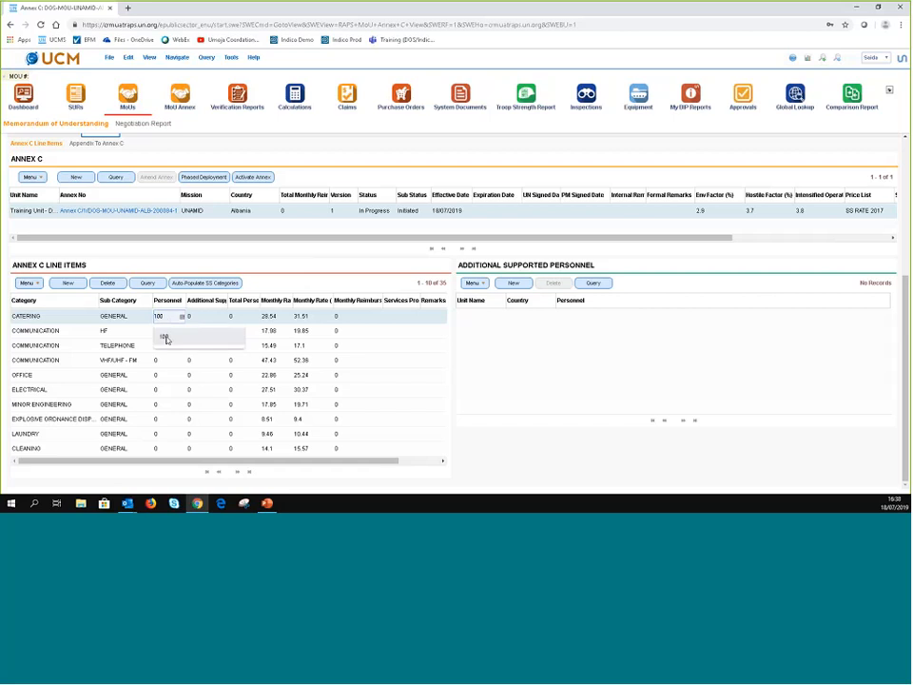
pyautogui.click(166, 338)
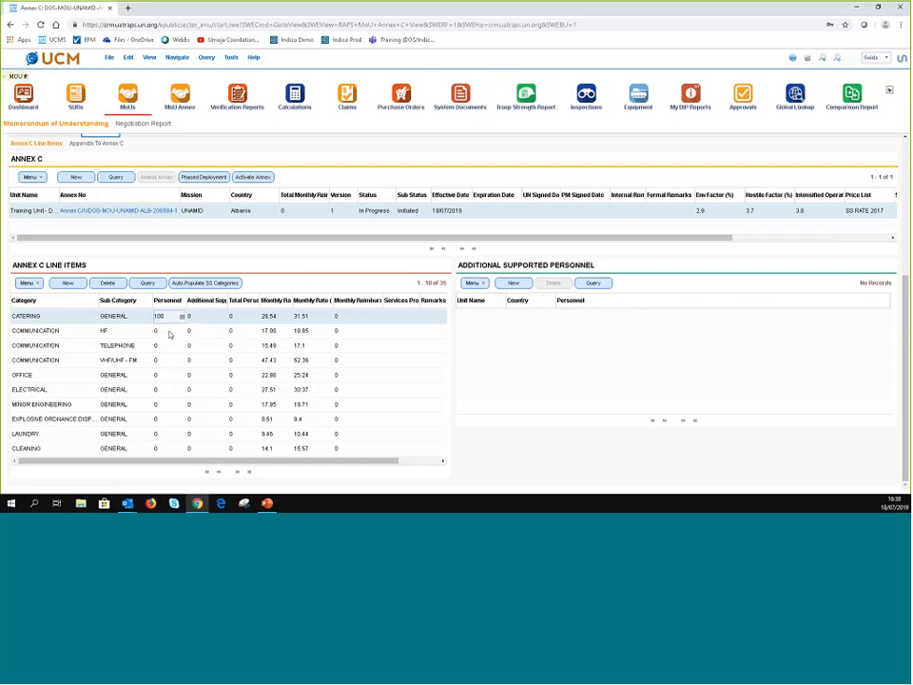
pyautogui.click(164, 332)
pyautogui.press('BackSpace')
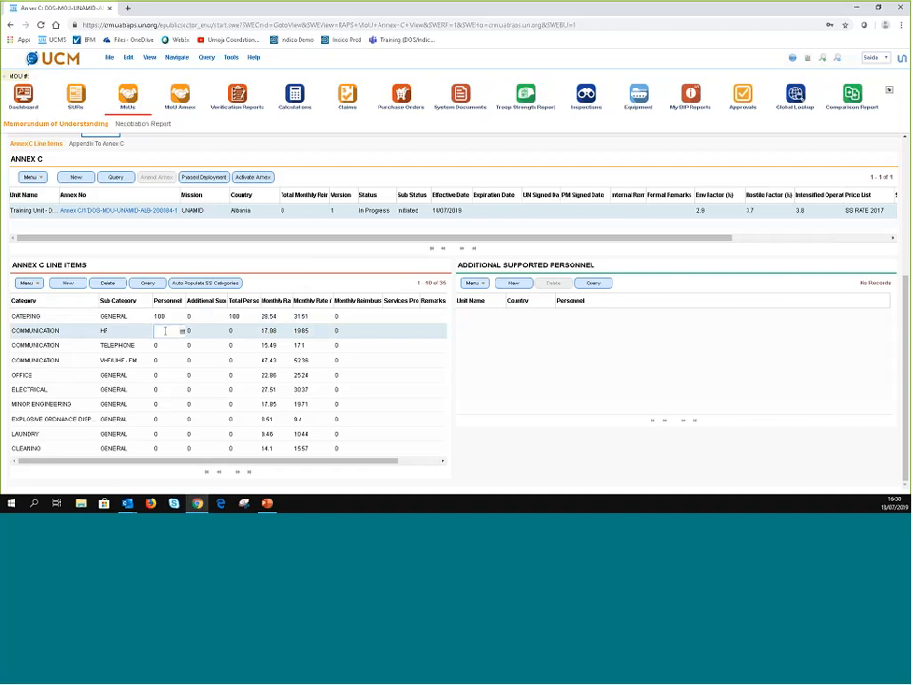
pyautogui.write('100')
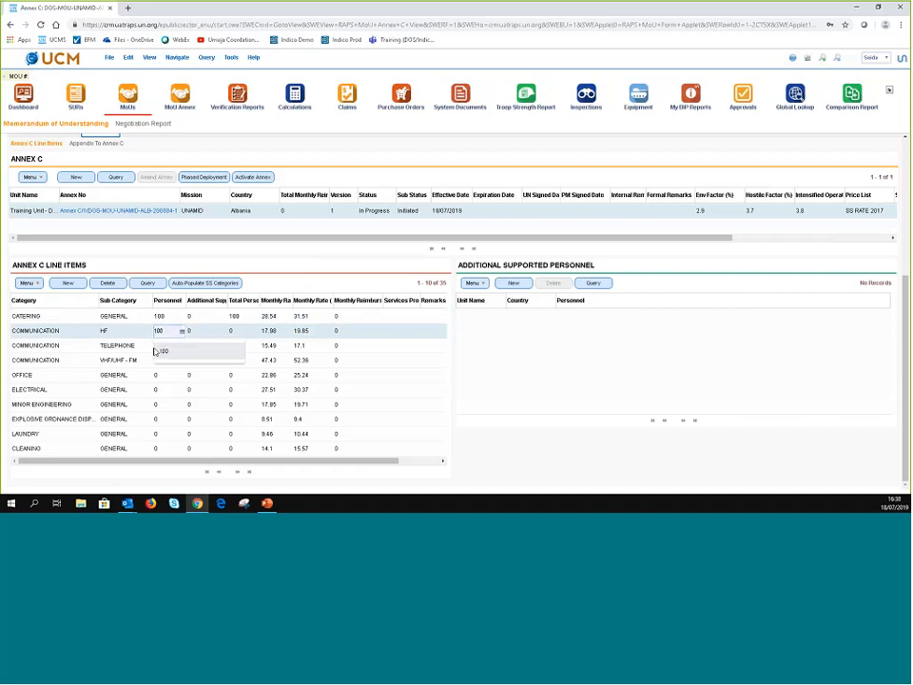
pyautogui.click(157, 351)
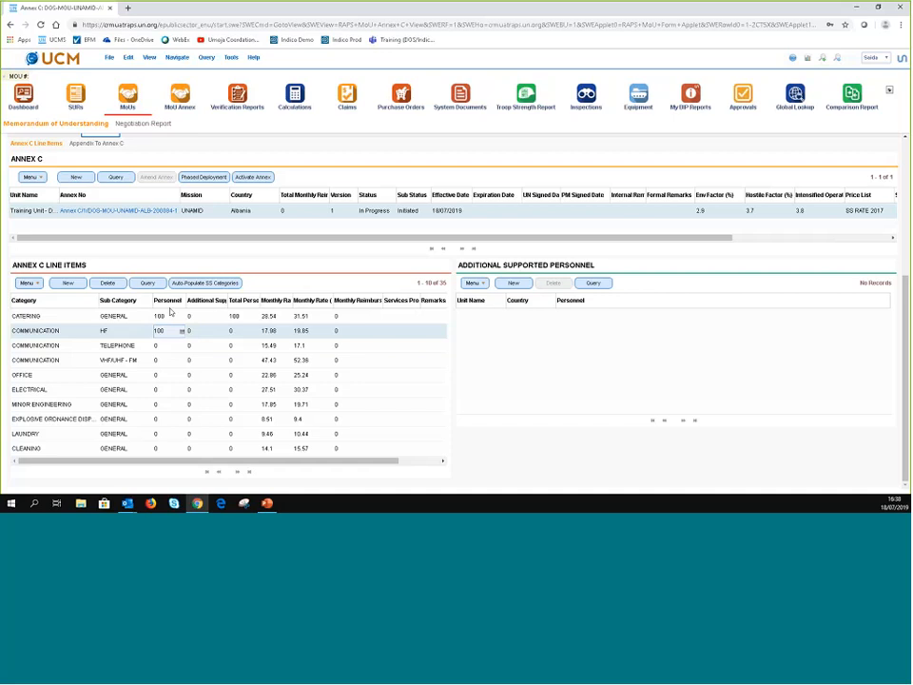
pyautogui.click(166, 349)
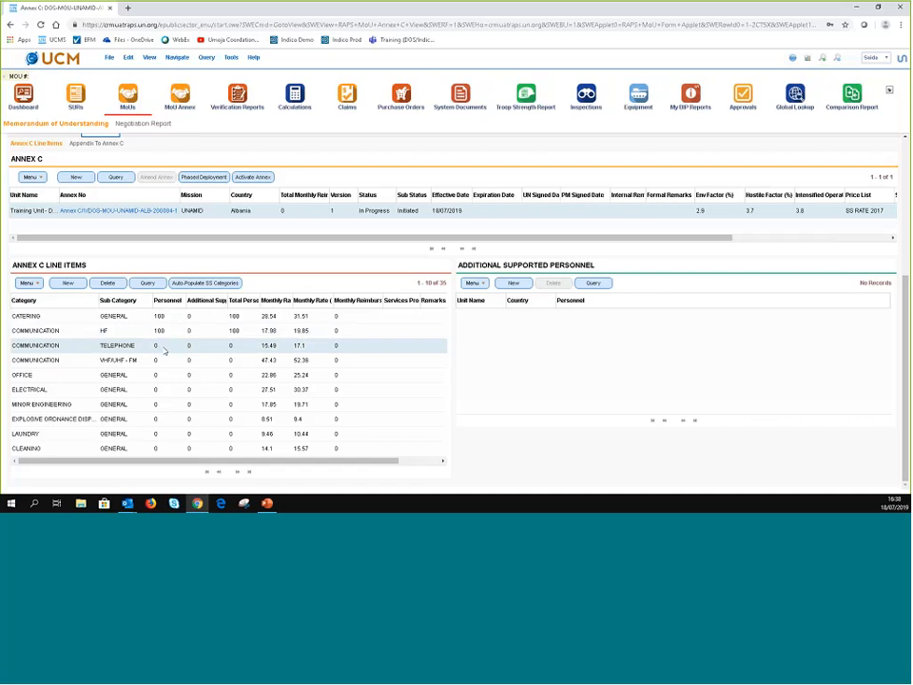
pyautogui.click(160, 345)
# - Delete the COMMUNICATION VHF/UHF-FM line item, leaving 34 line items in Annex C
pyautogui.click(83, 366)
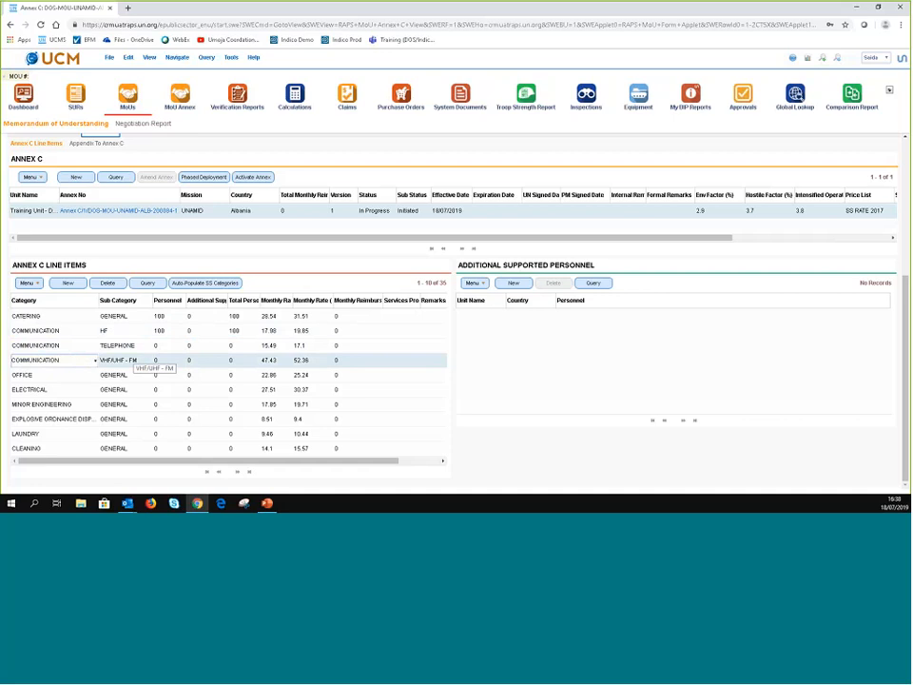
pyautogui.click(108, 283)
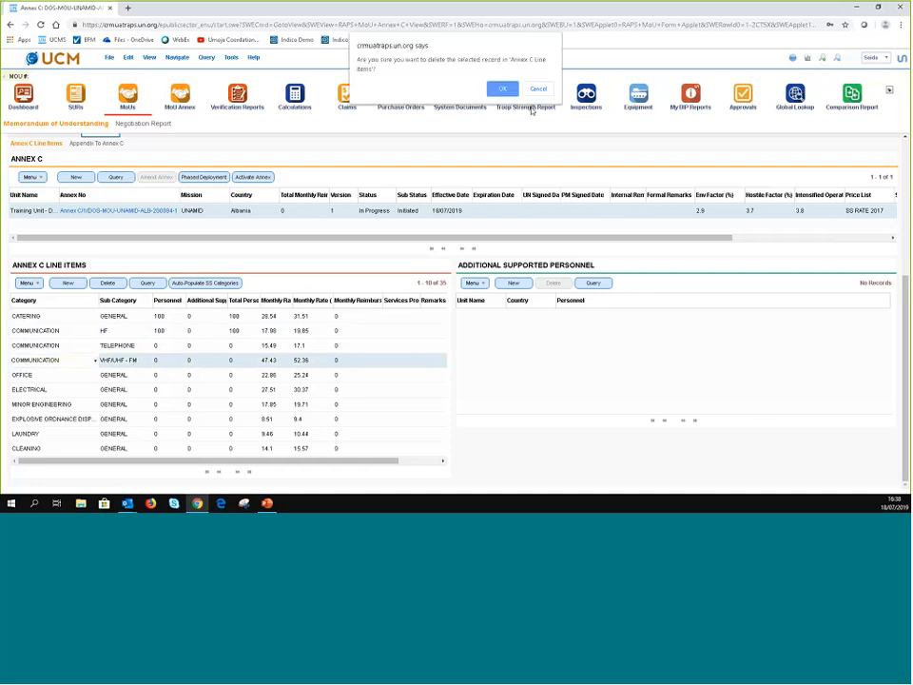
pyautogui.press('Return')
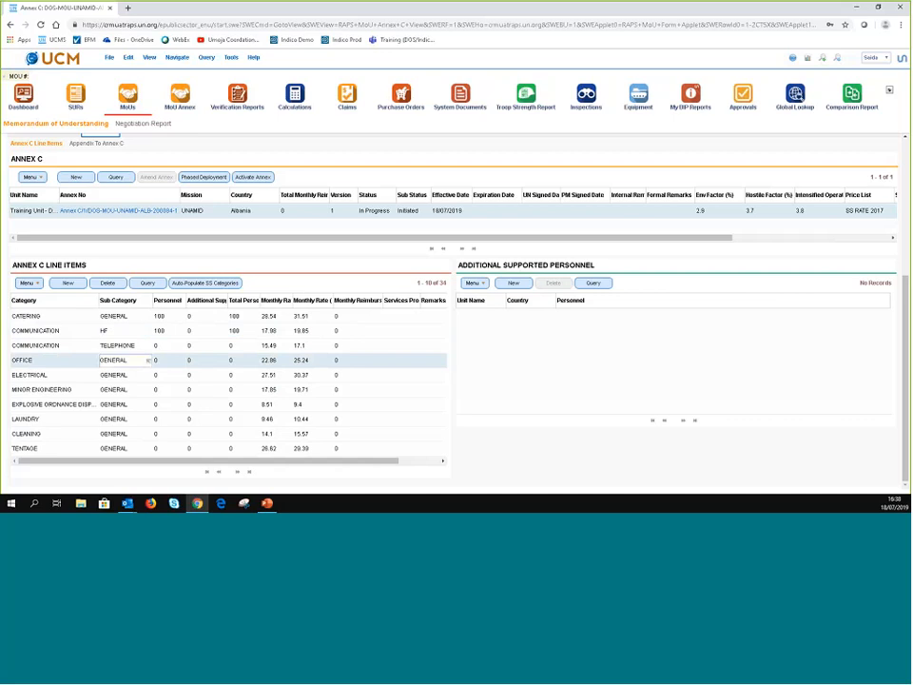
# - Add a Bangladesh Formed Police unit with 100 supported personnel to COMMUNICATION HF
pyautogui.click(208, 331)
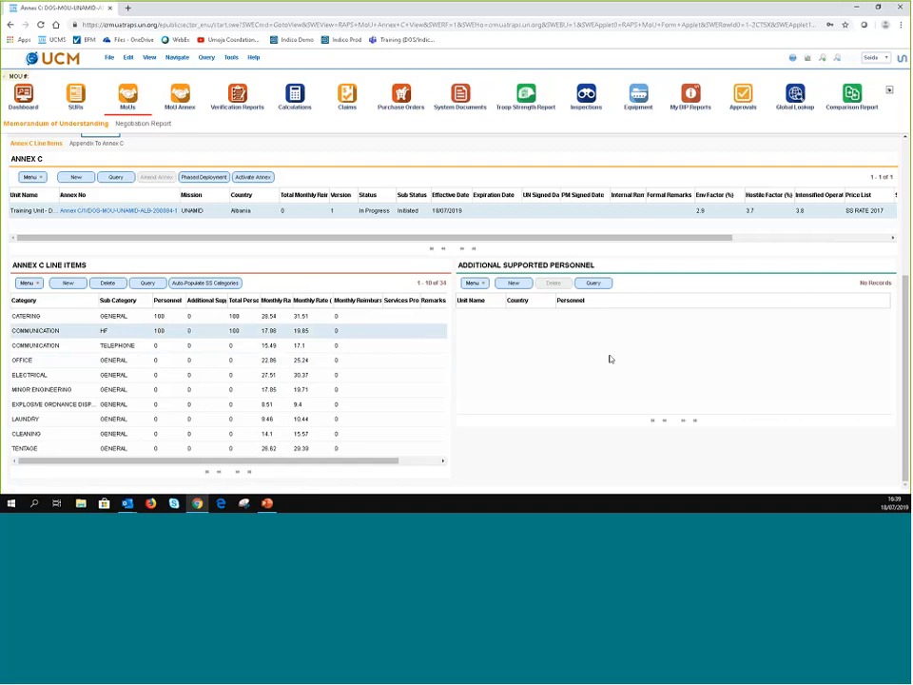
pyautogui.click(513, 287)
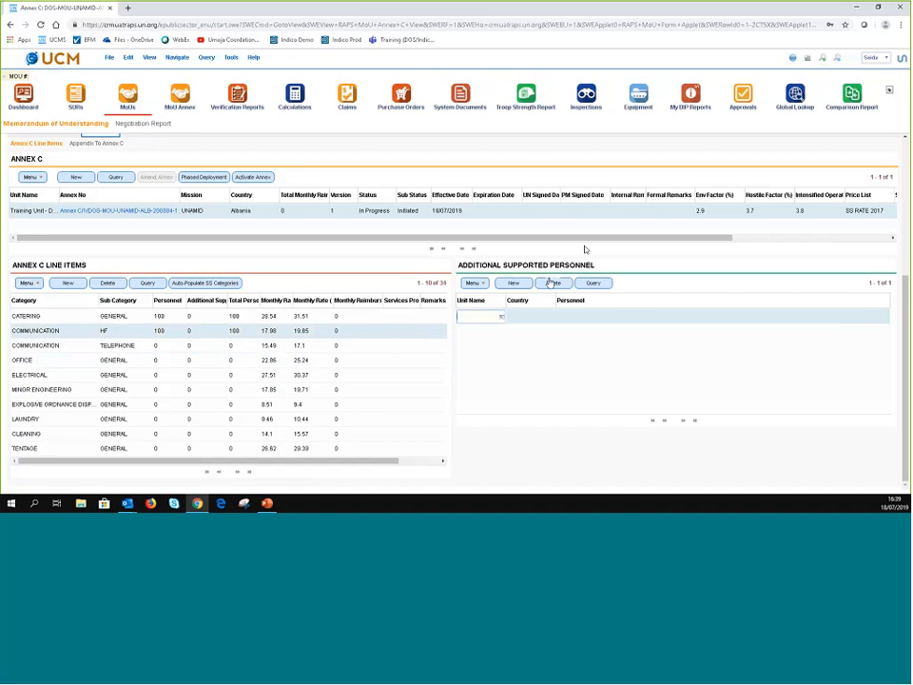
pyautogui.click(500, 319)
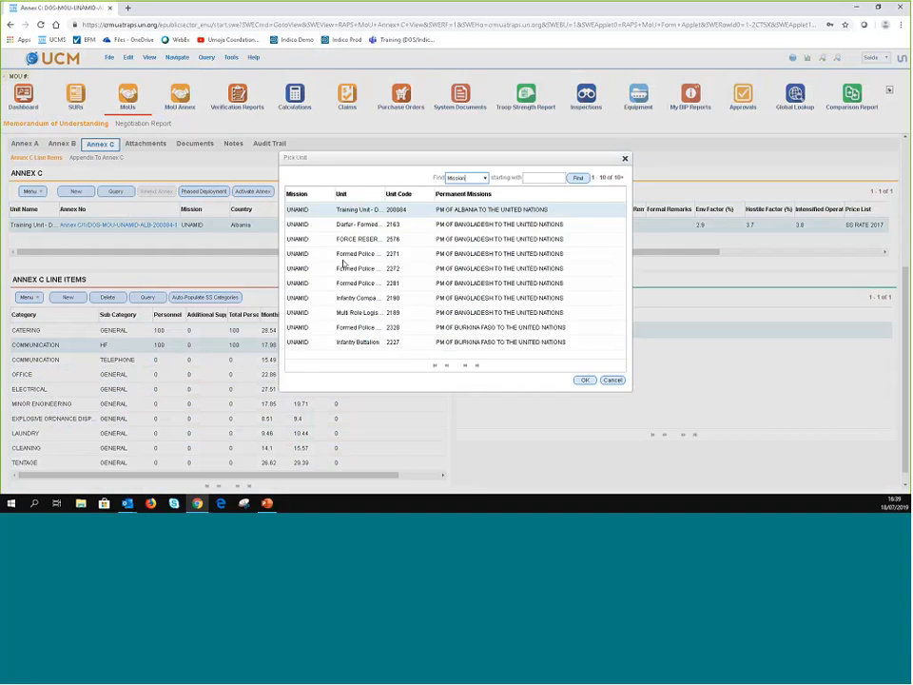
pyautogui.click(465, 365)
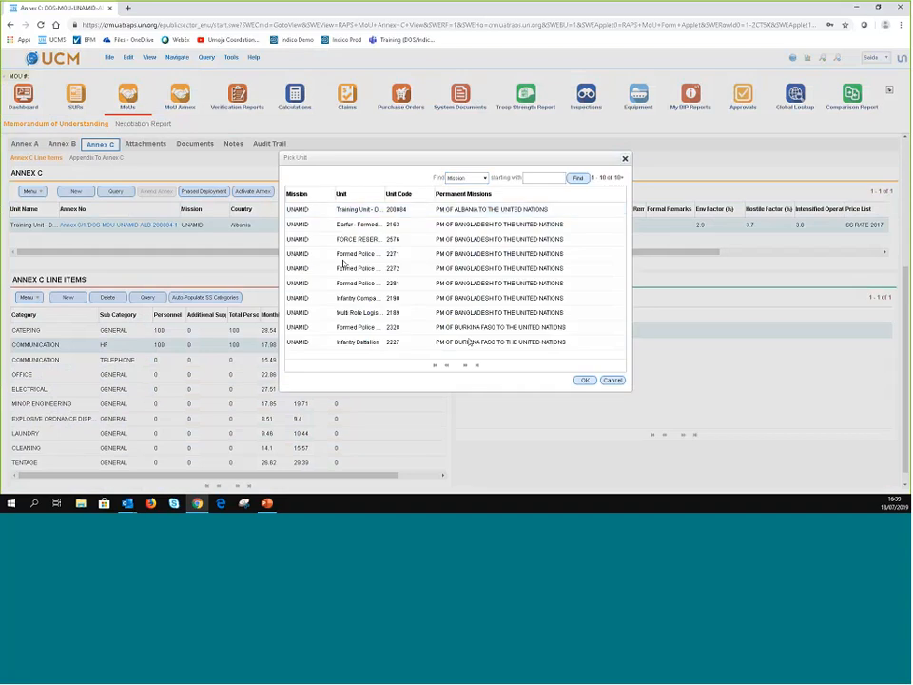
pyautogui.doubleClick(344, 263)
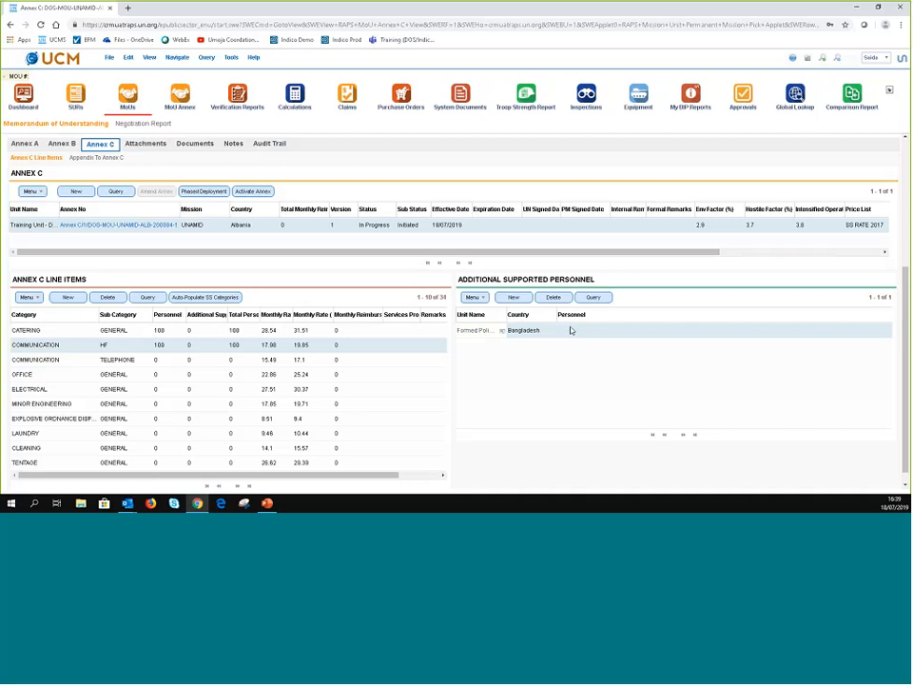
pyautogui.click(571, 330)
pyautogui.write('100')
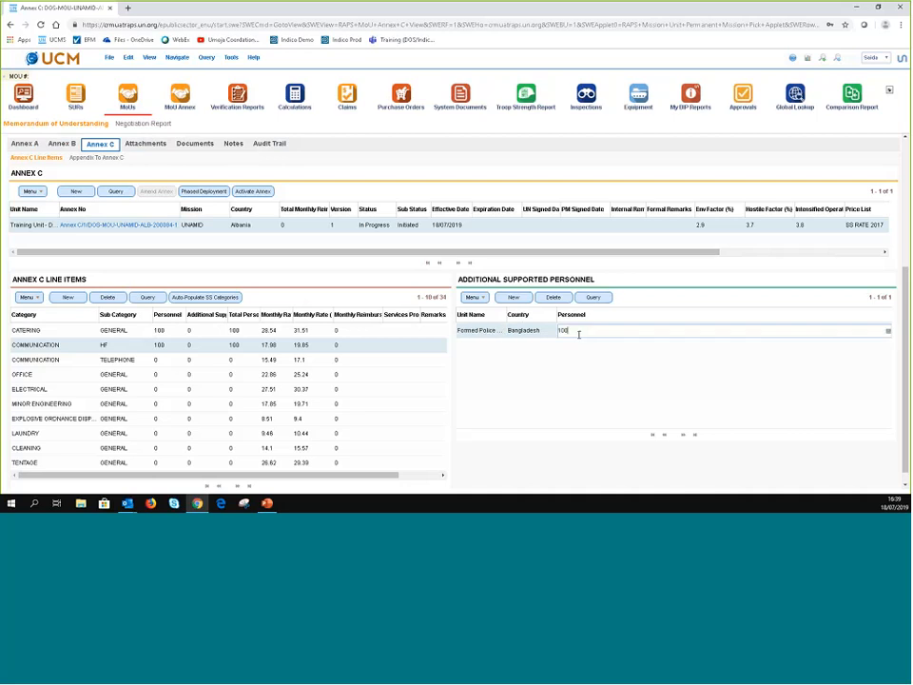
pyautogui.click(552, 361)
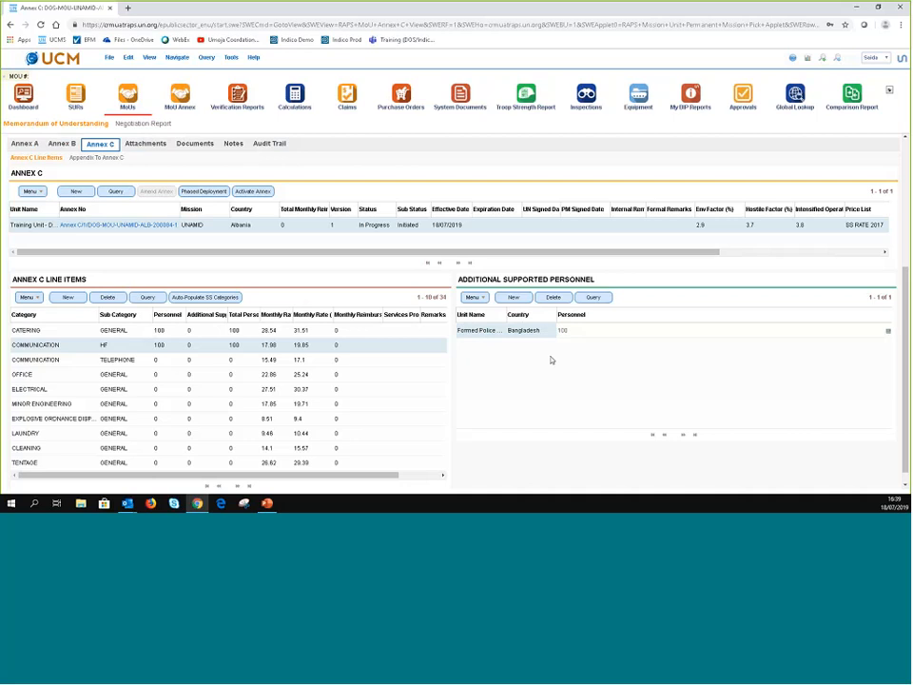
# - Recheck and recommit the HF supported personnel count of 100
pyautogui.click(367, 359)
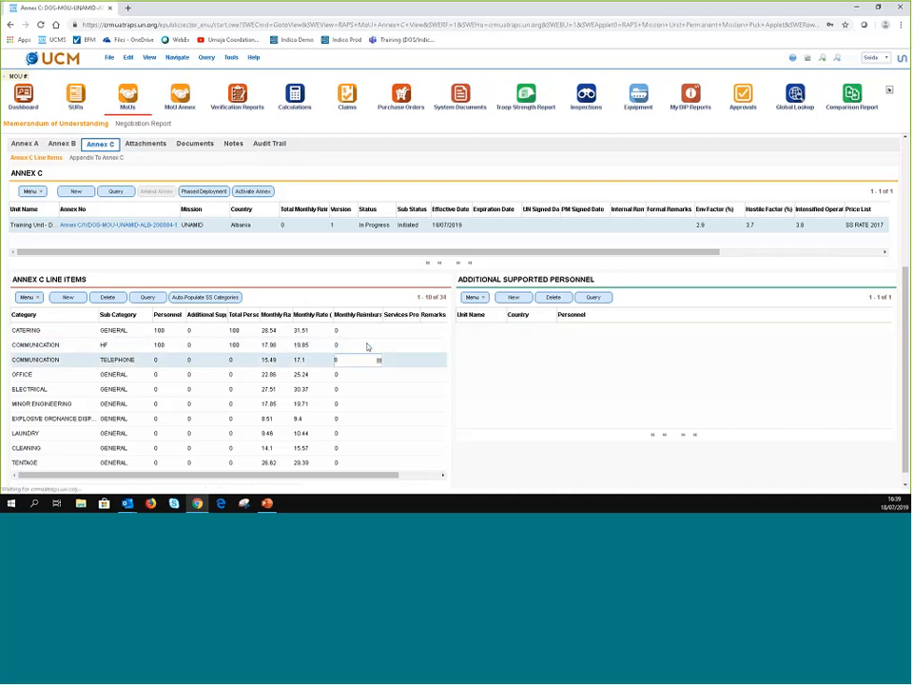
pyautogui.click(367, 346)
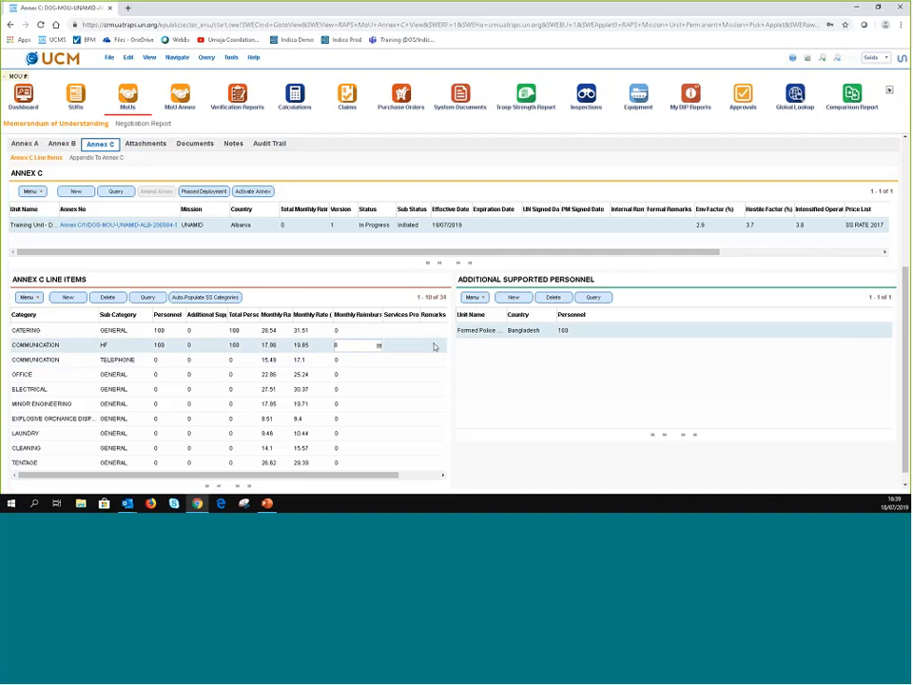
pyautogui.click(658, 330)
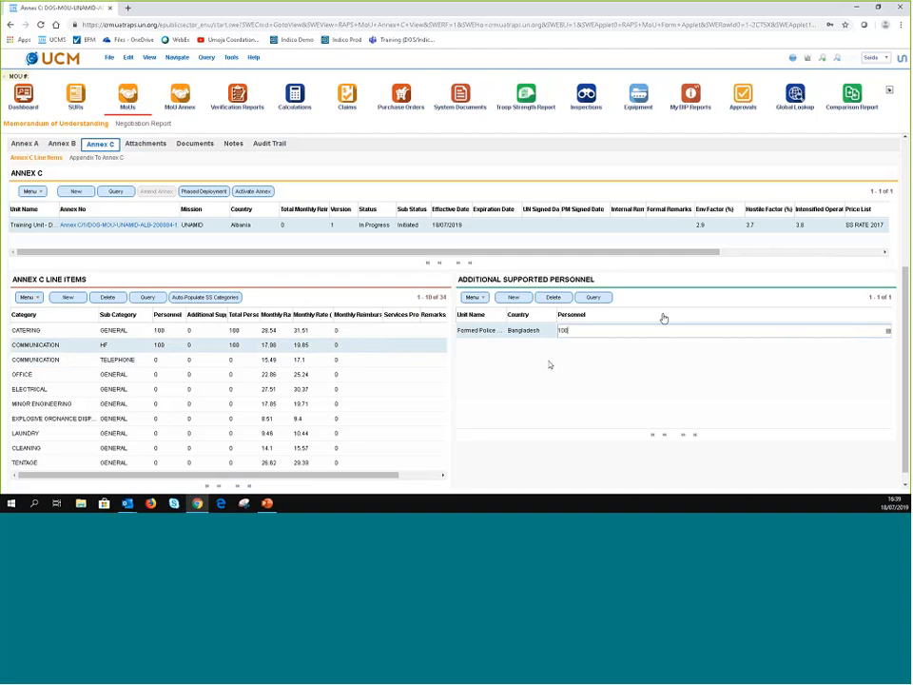
pyautogui.click(550, 365)
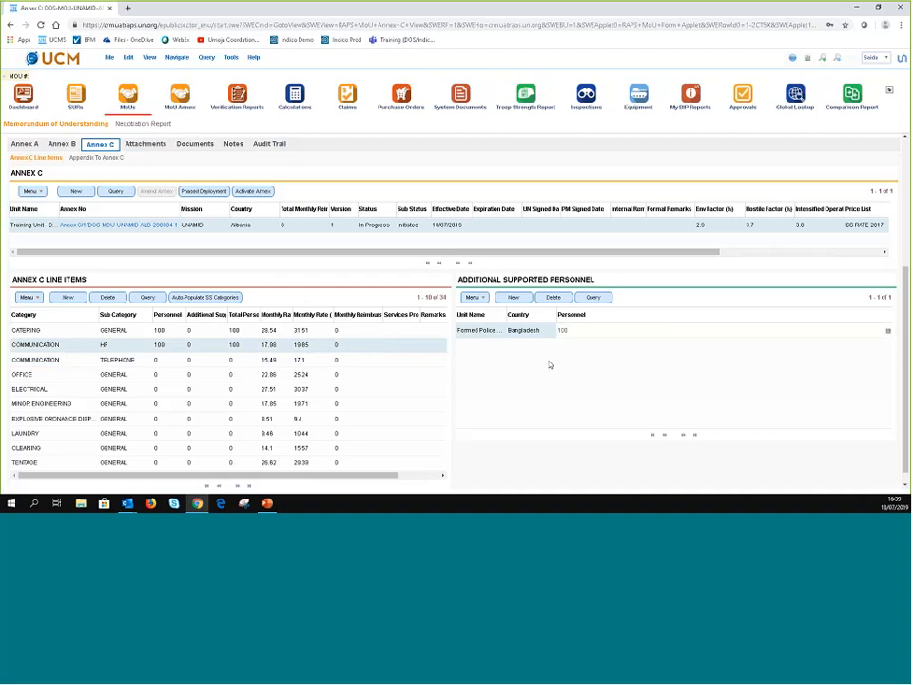
pyautogui.click(194, 355)
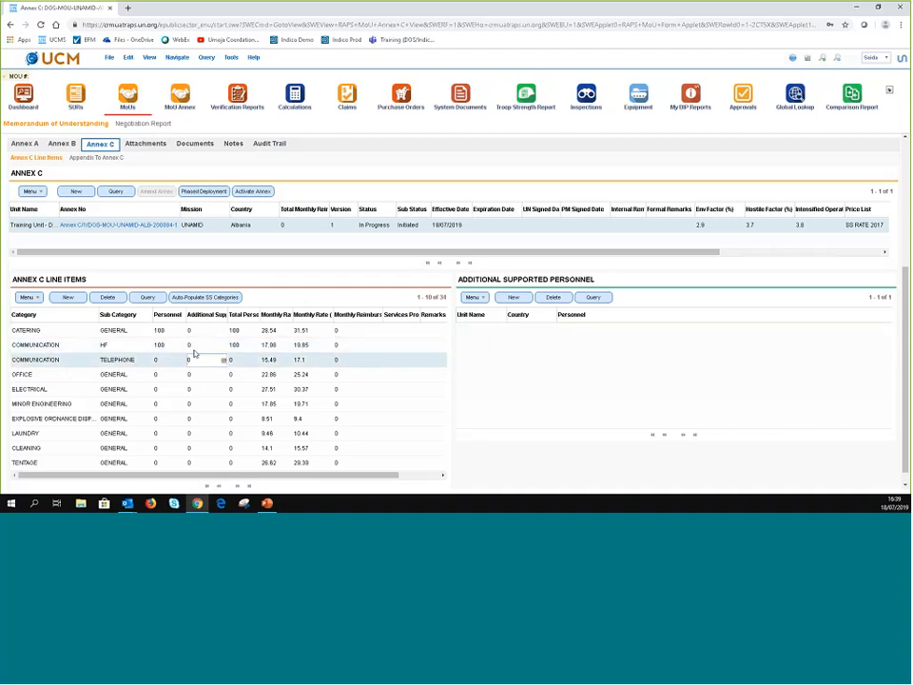
pyautogui.click(194, 345)
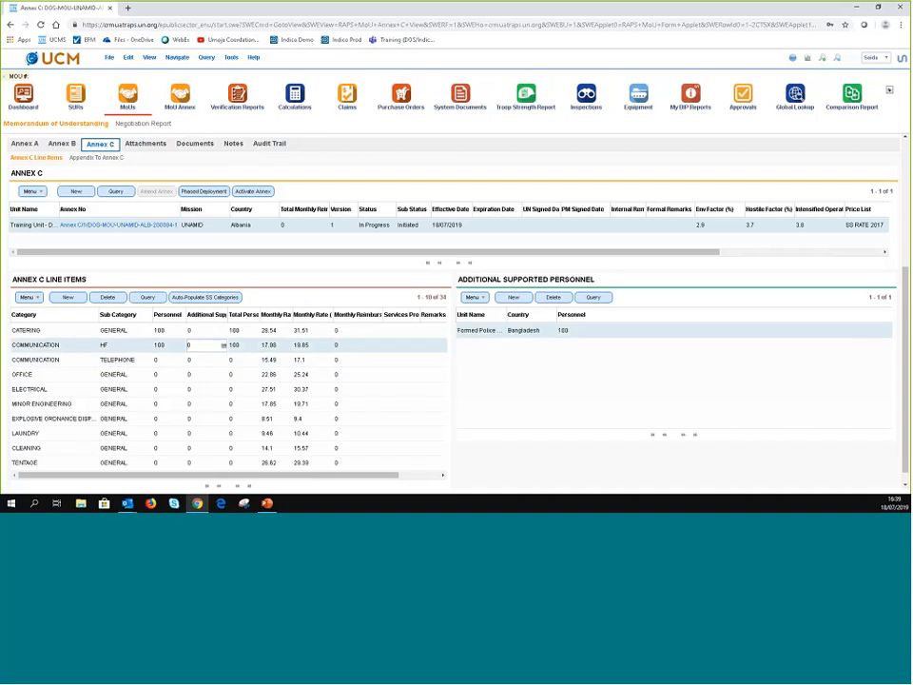
# - Reload the record and set COMMUNICATION TELEPHONE personnel to 100
pyautogui.click(41, 25)
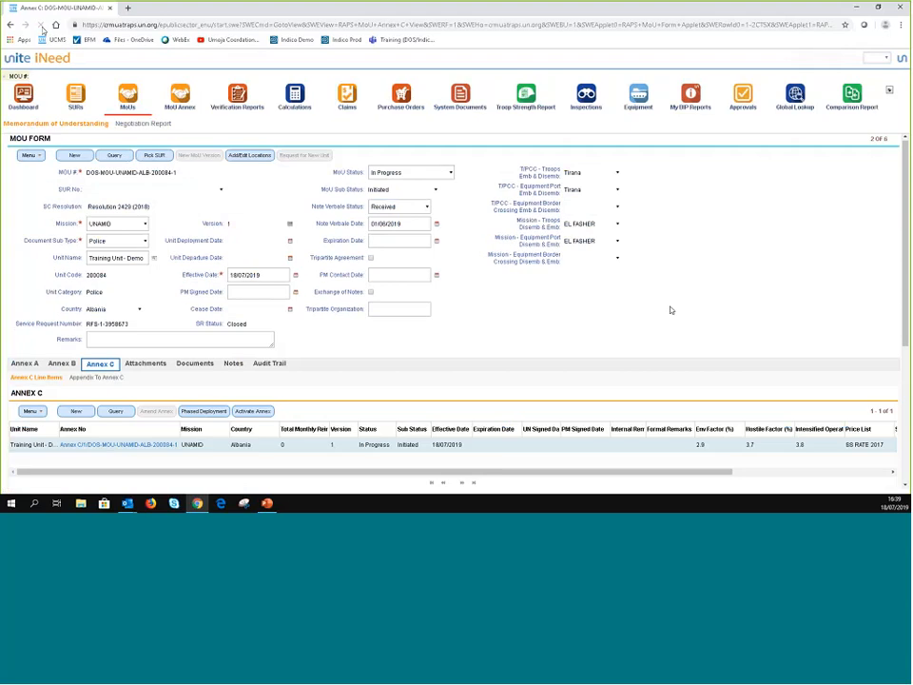
pyautogui.scroll(-5, 655, 310)
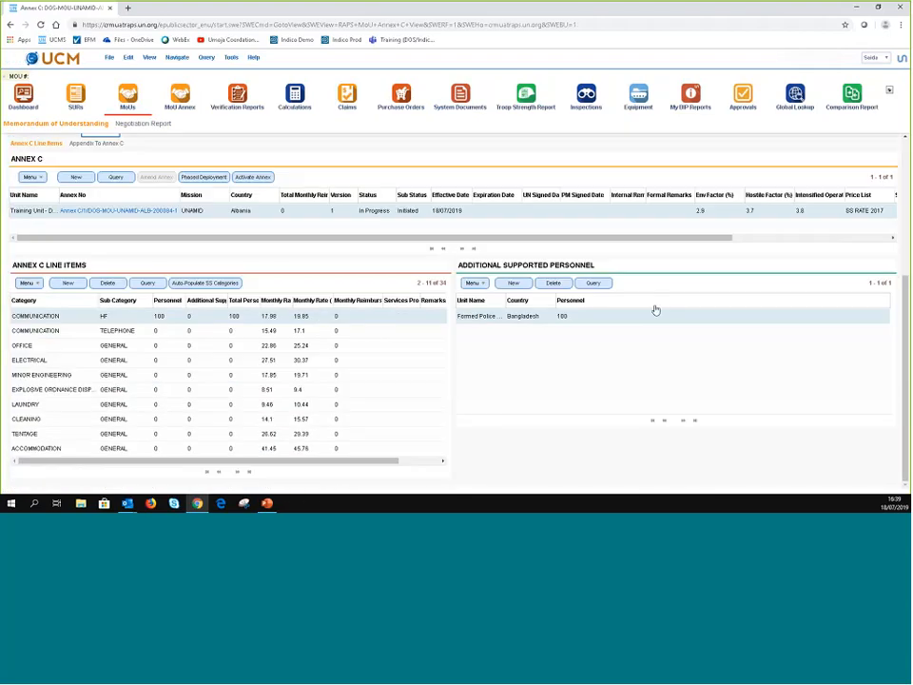
pyautogui.click(377, 317)
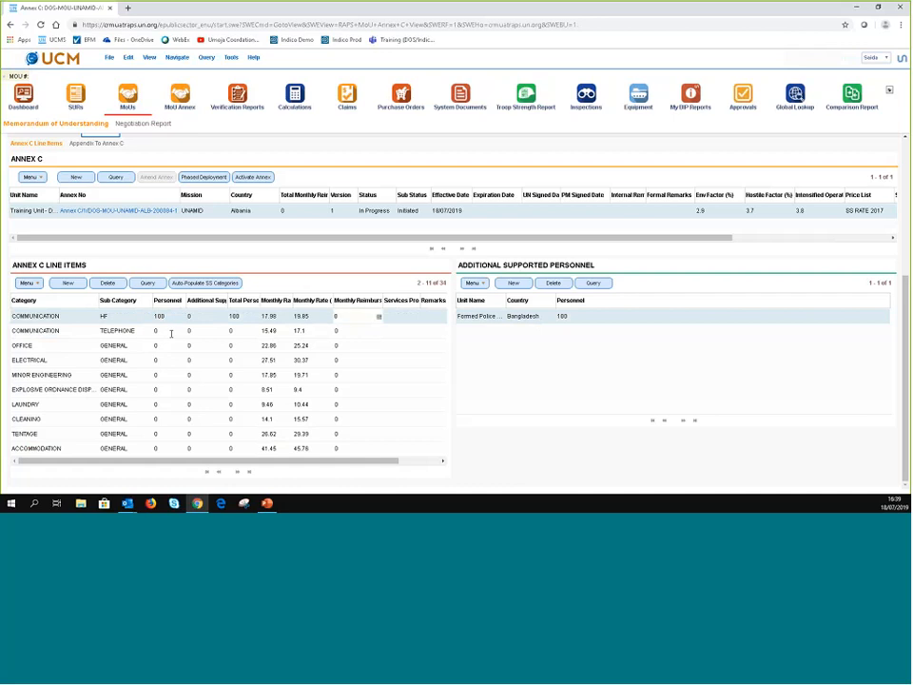
pyautogui.click(169, 331)
pyautogui.write('100')
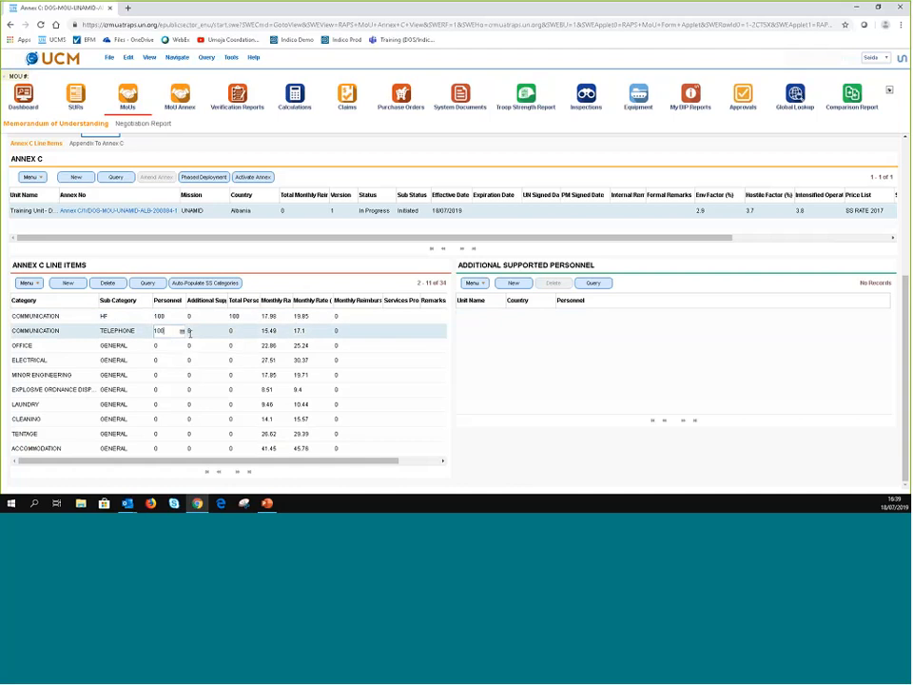
pyautogui.press('Tab')
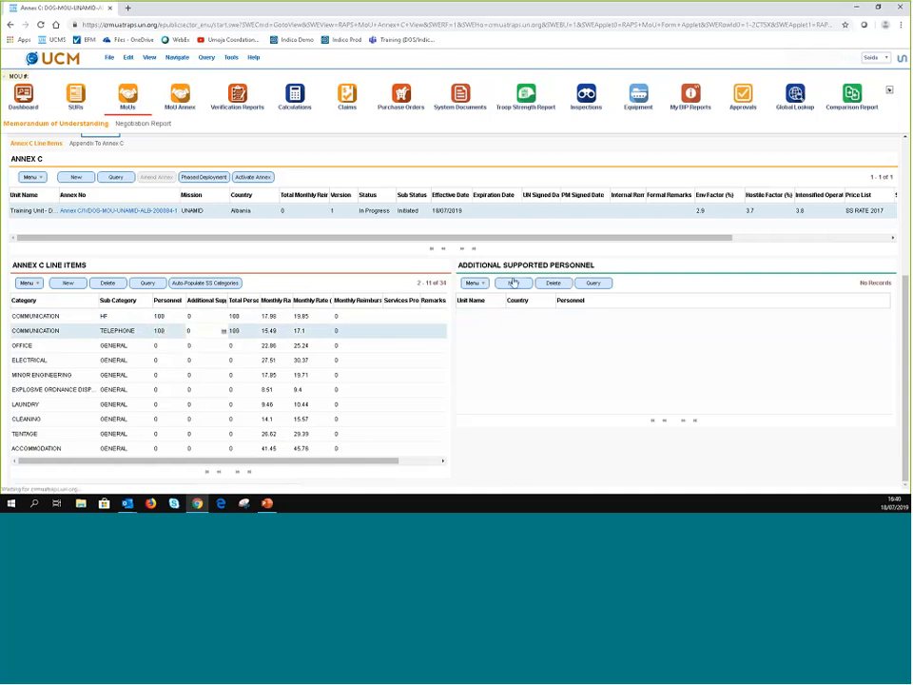
# - Add the Bangladesh unit with 100 supported personnel to TELEPHONE and check its total
pyautogui.click(514, 283)
pyautogui.click(503, 320)
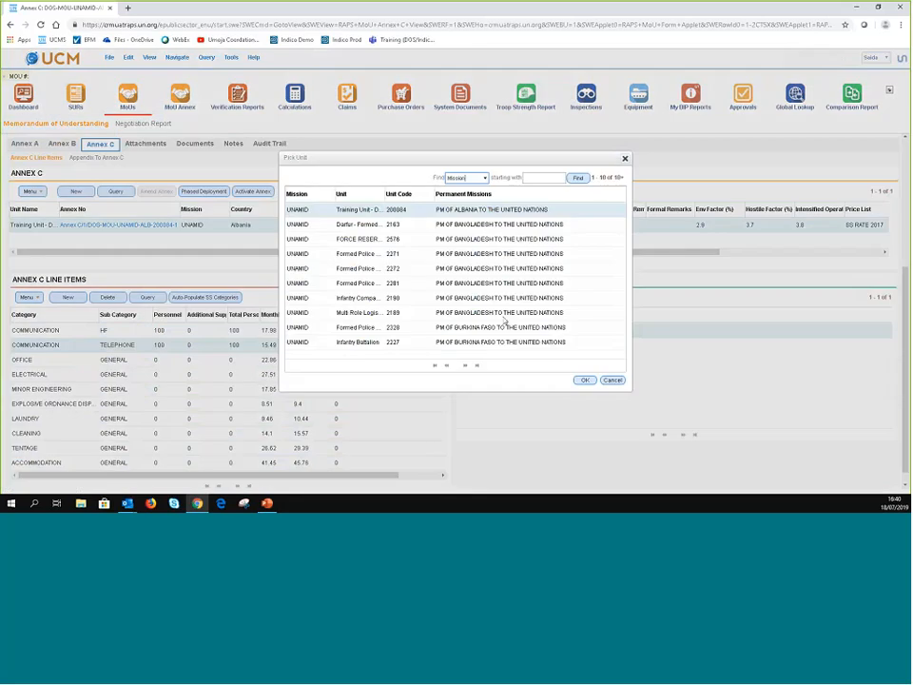
pyautogui.doubleClick(411, 249)
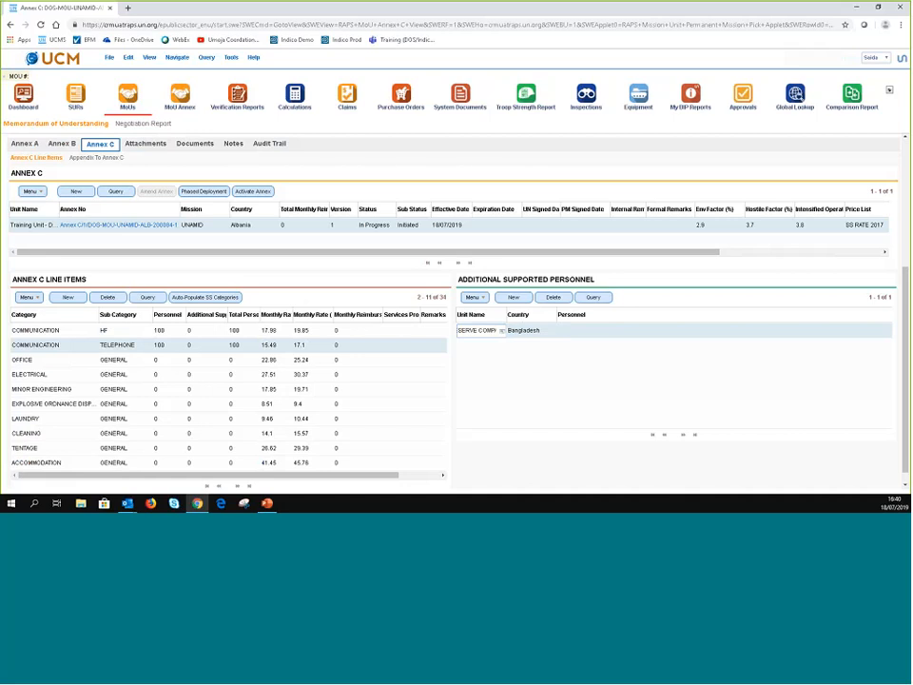
pyautogui.click(590, 330)
pyautogui.write('100')
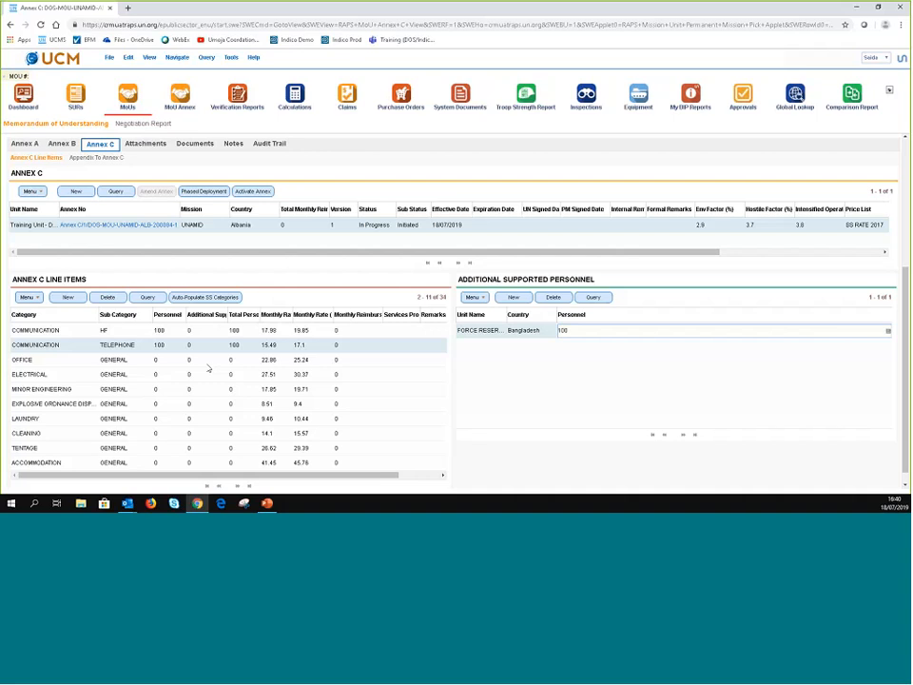
pyautogui.click(401, 360)
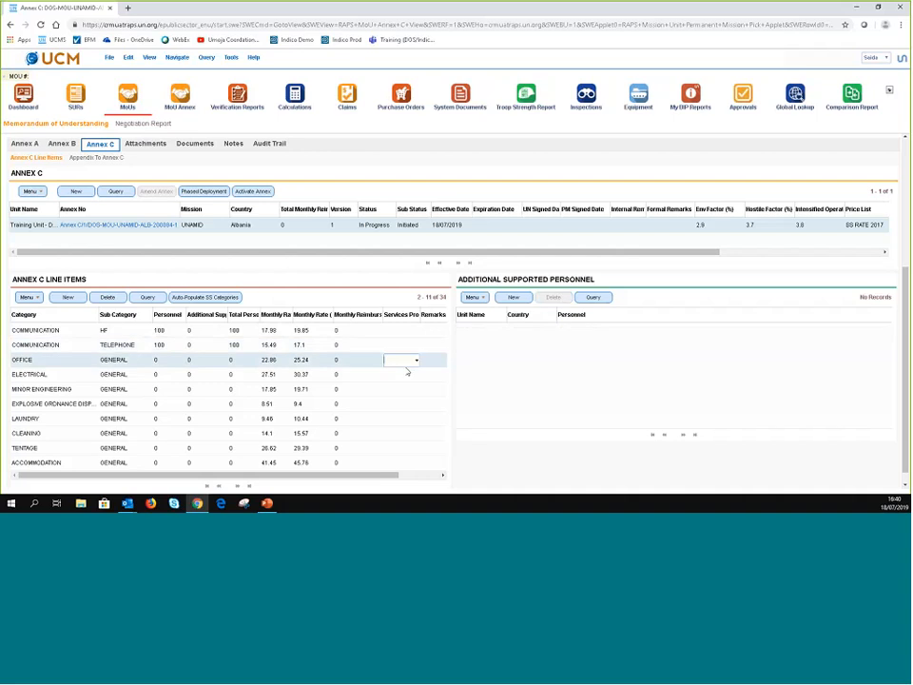
pyautogui.click(204, 345)
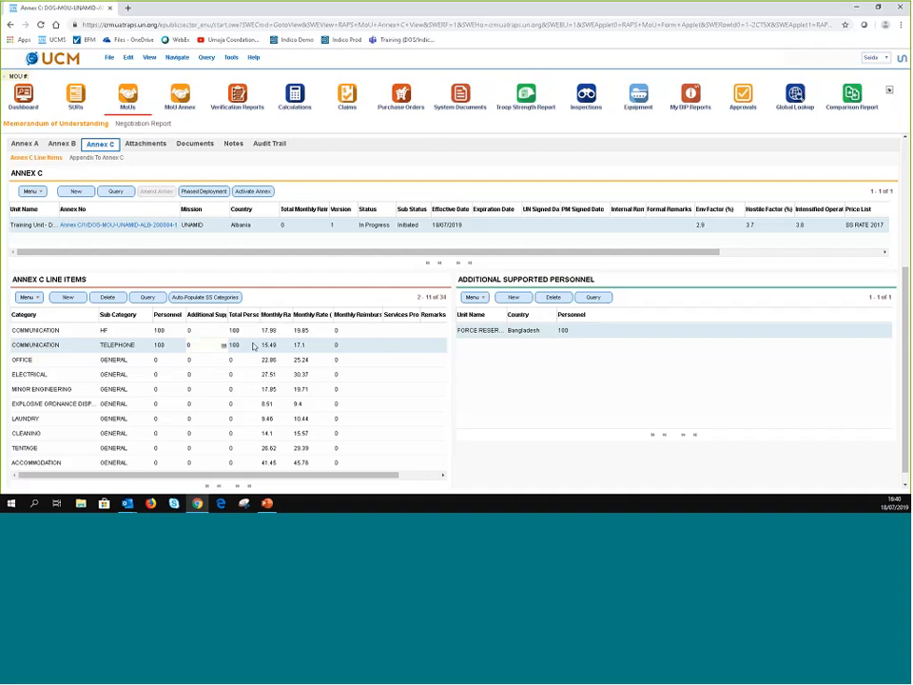
pyautogui.click(251, 345)
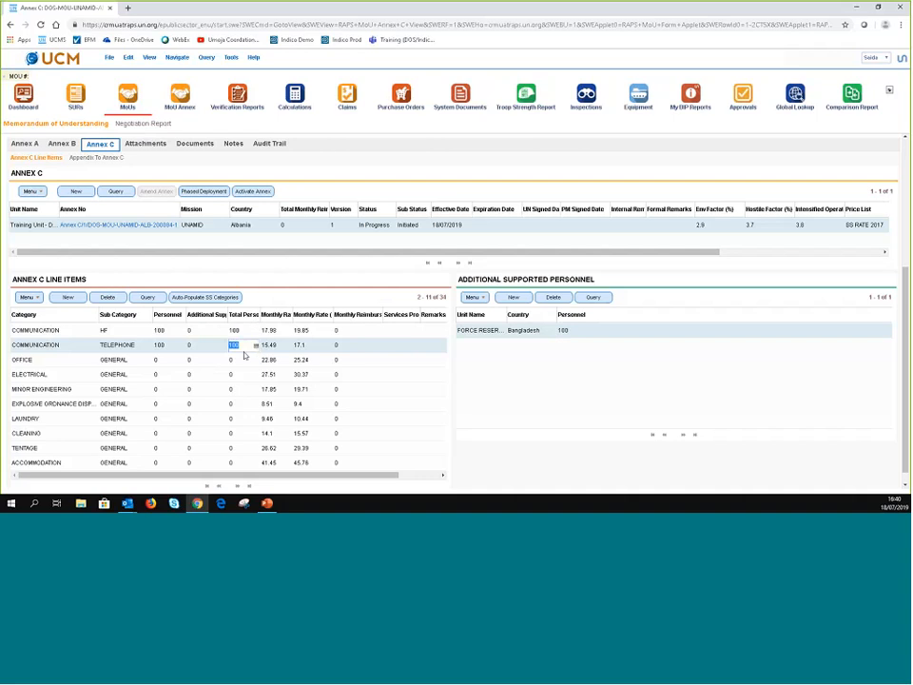
# - Give OFFICE 100 personnel plus 100 supported personnel from the Bangladesh Formed Police unit
pyautogui.click(173, 360)
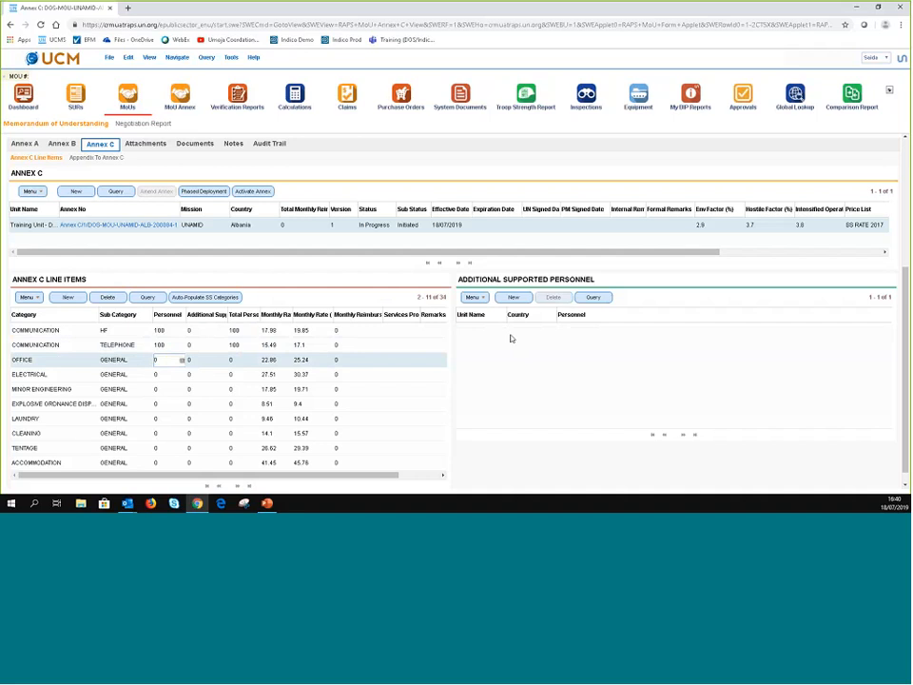
pyautogui.click(514, 296)
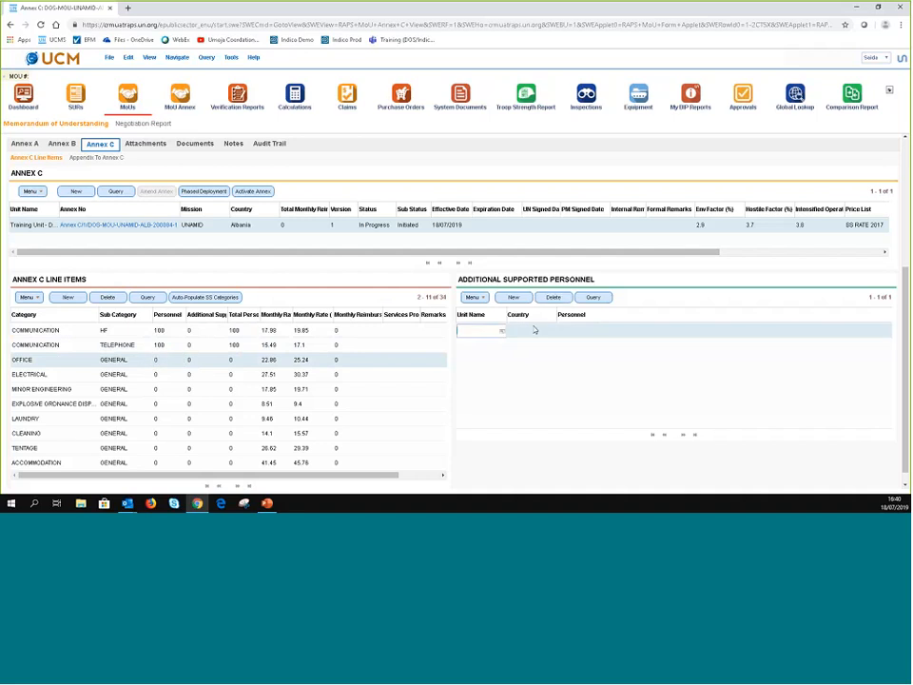
pyautogui.click(502, 333)
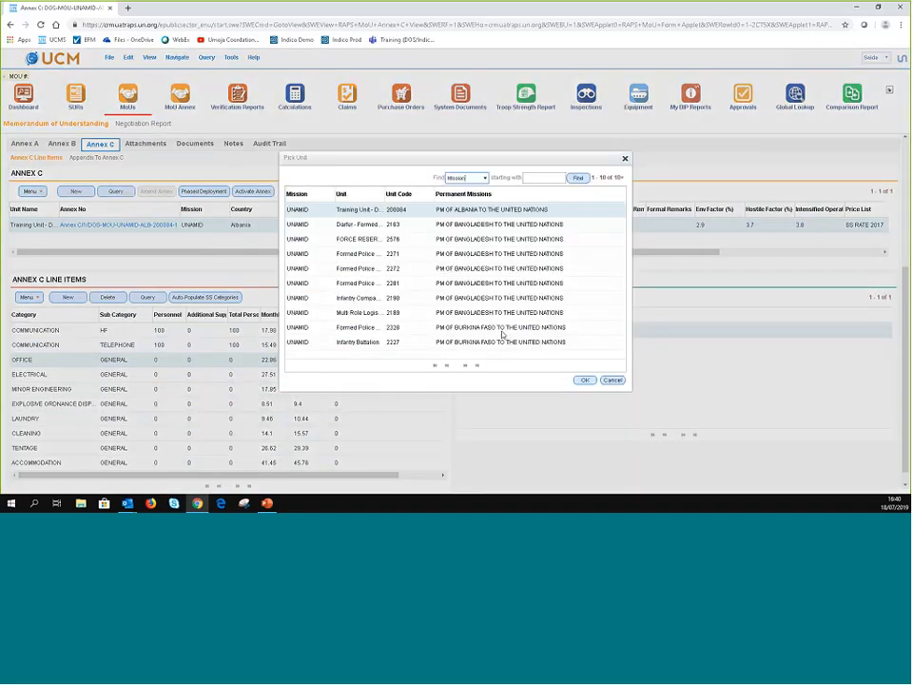
pyautogui.click(582, 380)
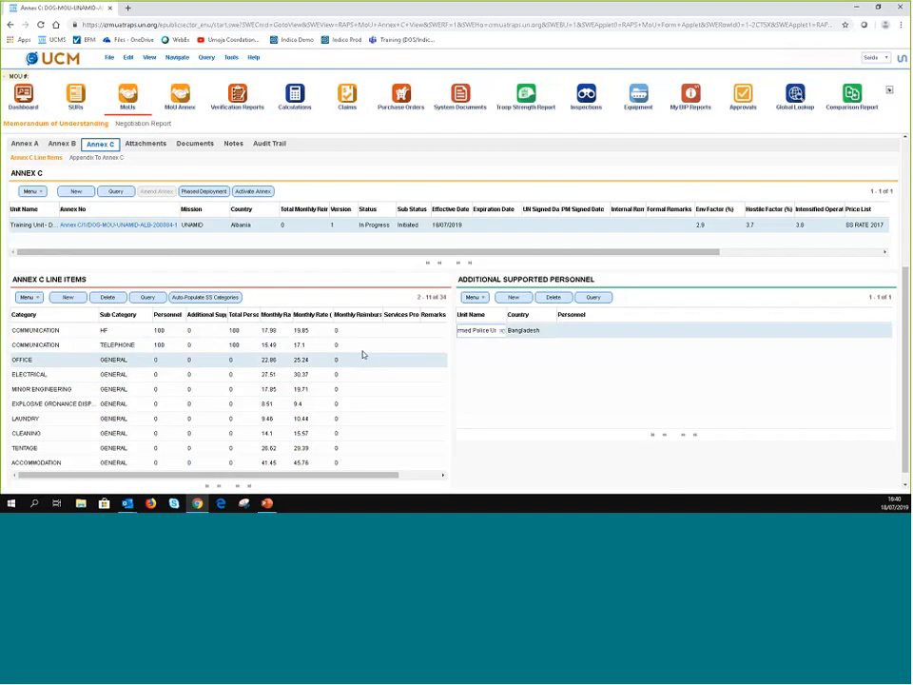
pyautogui.click(612, 329)
pyautogui.write('100')
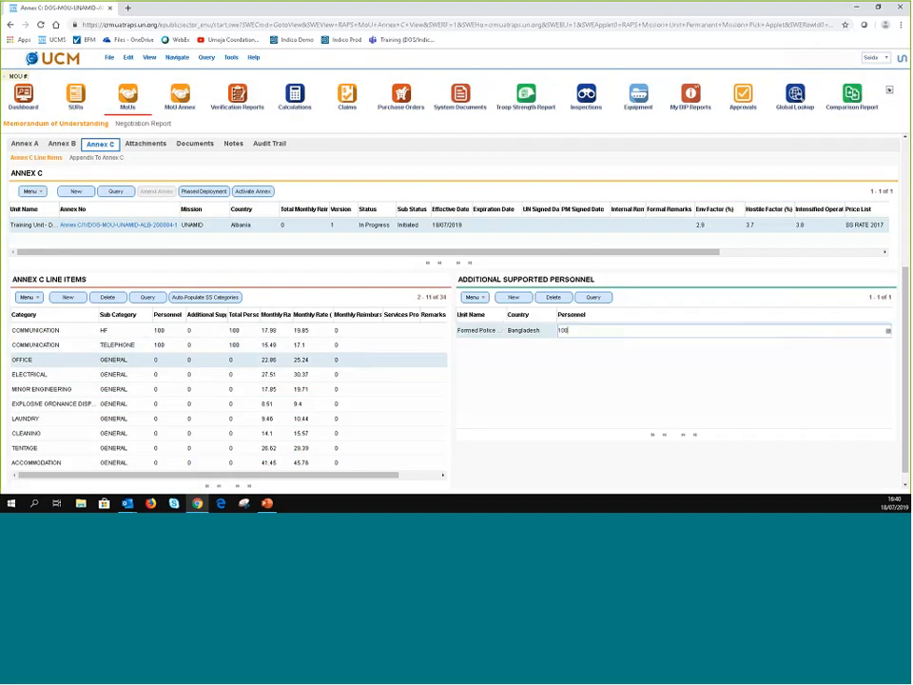
pyautogui.click(170, 360)
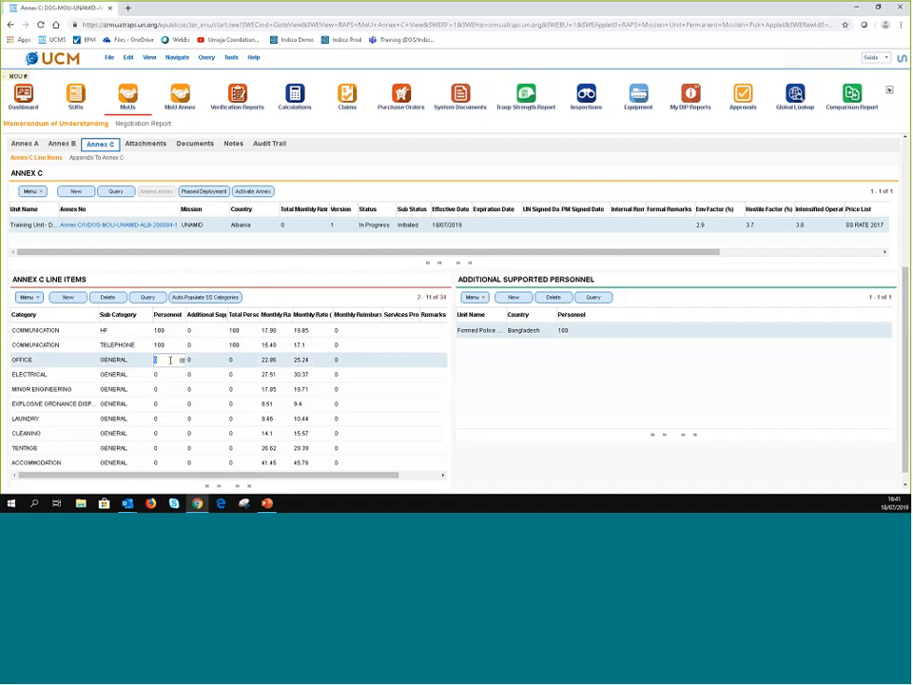
pyautogui.write('100')
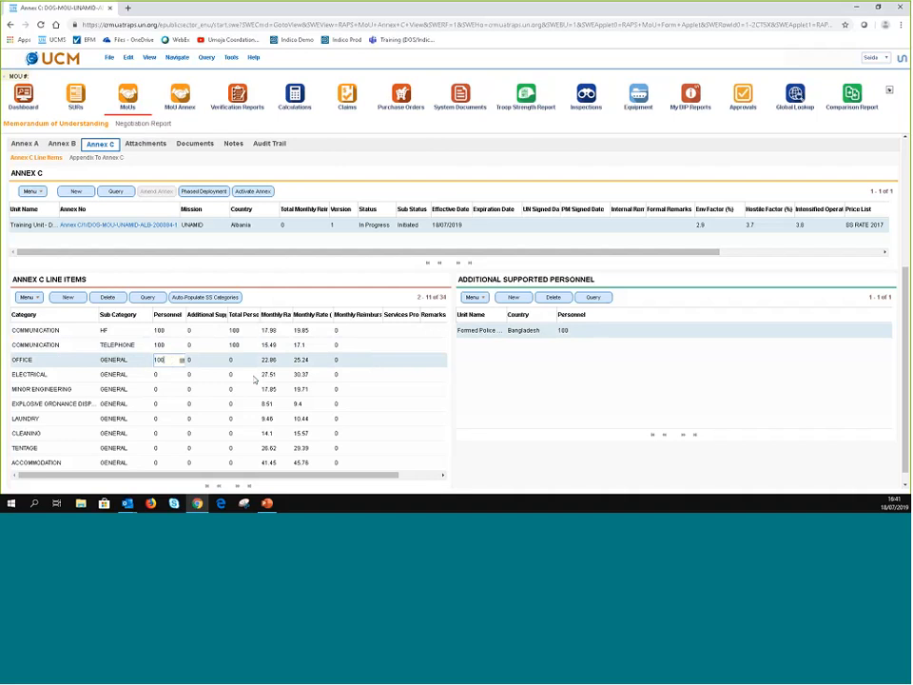
pyautogui.click(398, 360)
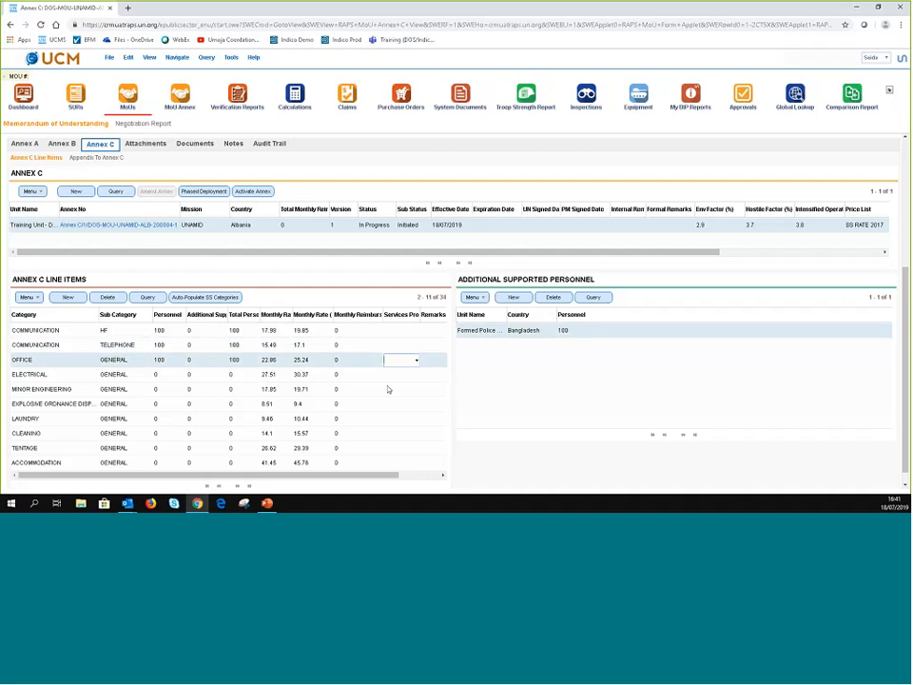
pyautogui.click(415, 331)
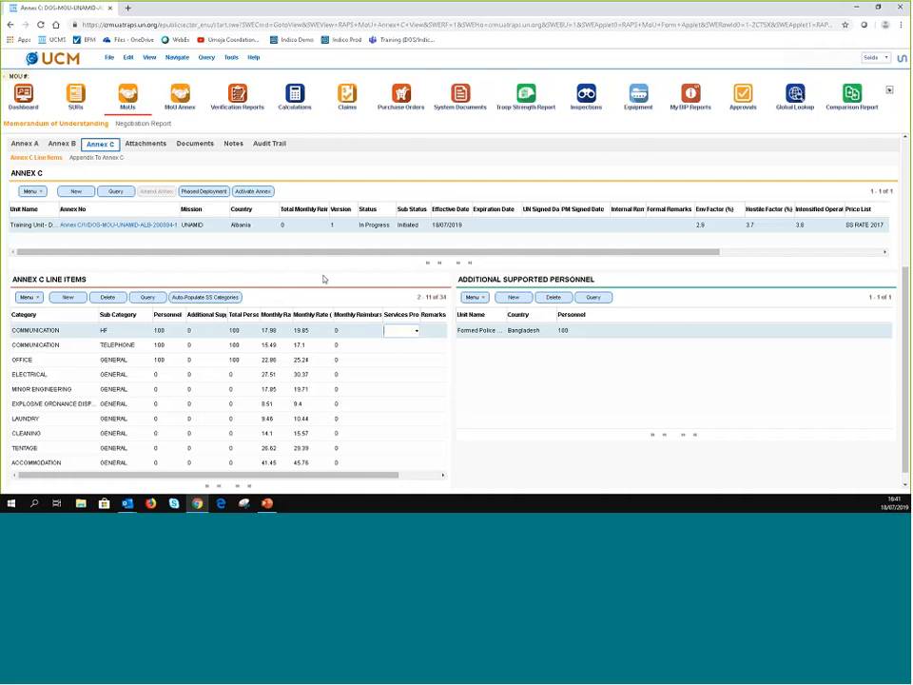
# - Set Services Provided to CC for the HF, Telephone and Office line items
pyautogui.click(389, 345)
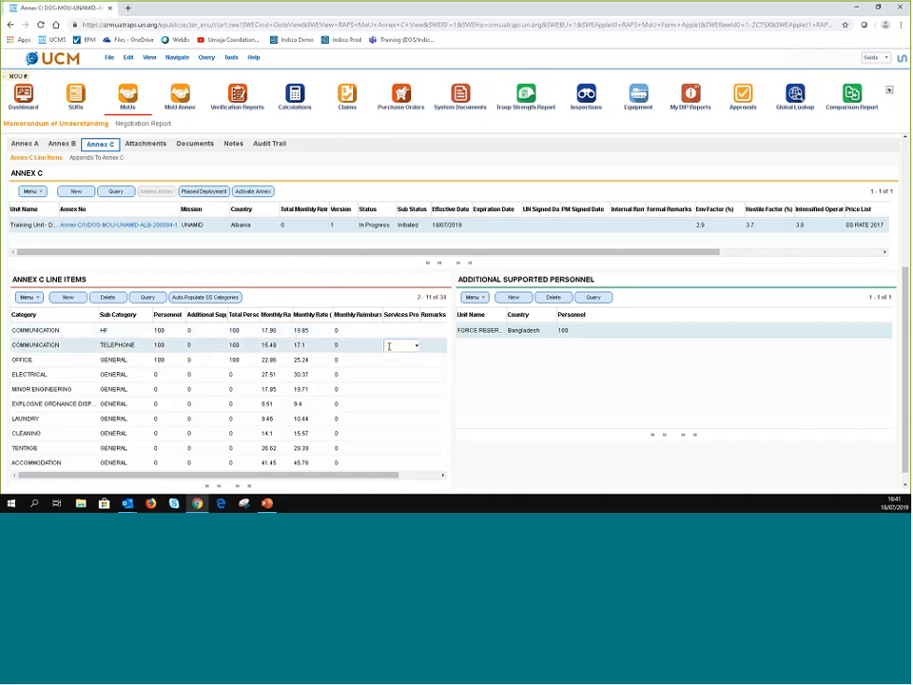
pyautogui.click(394, 329)
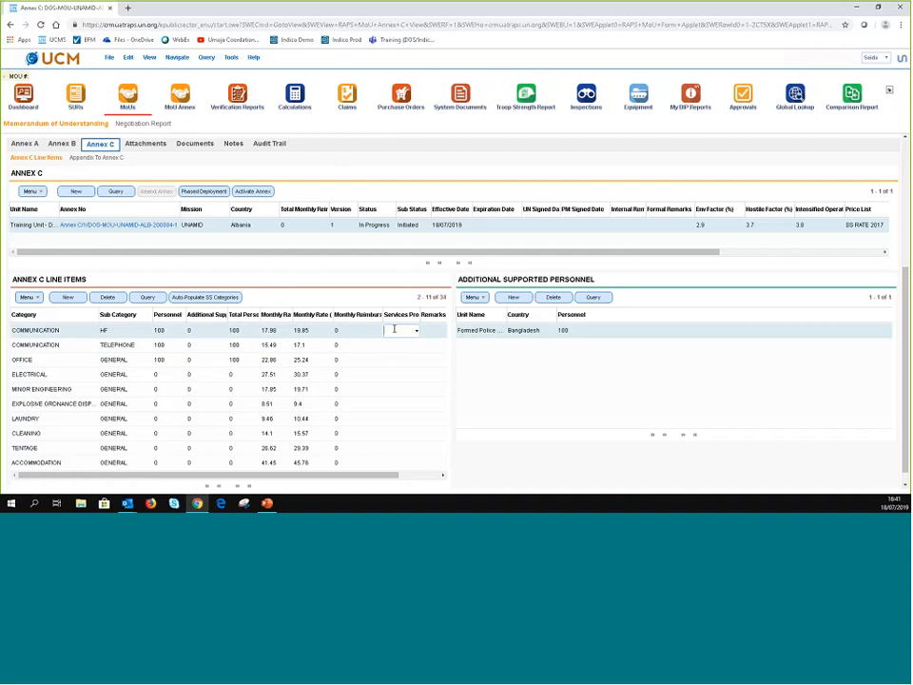
pyautogui.click(398, 329)
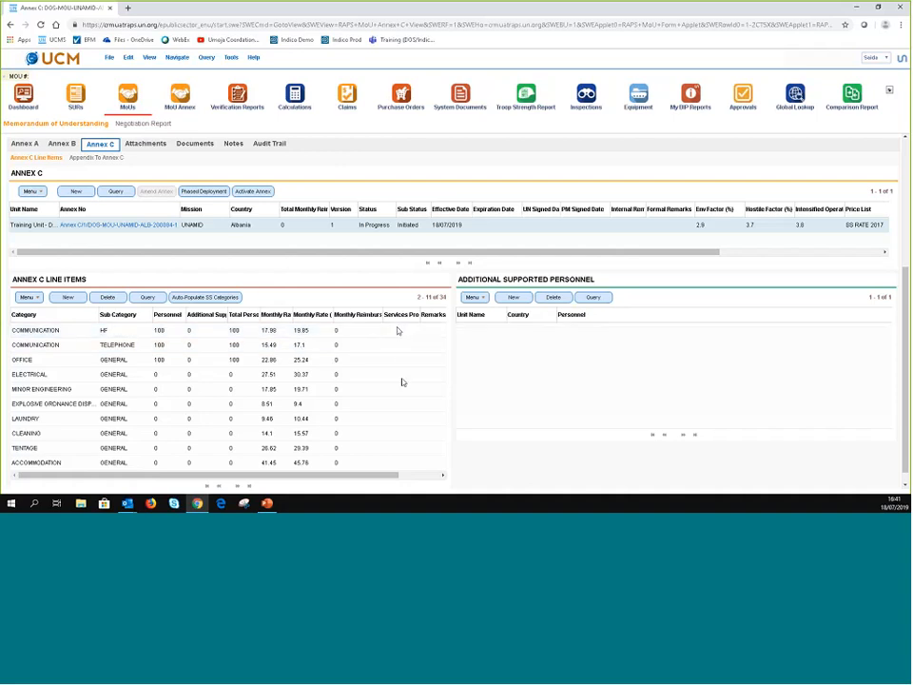
pyautogui.click(416, 331)
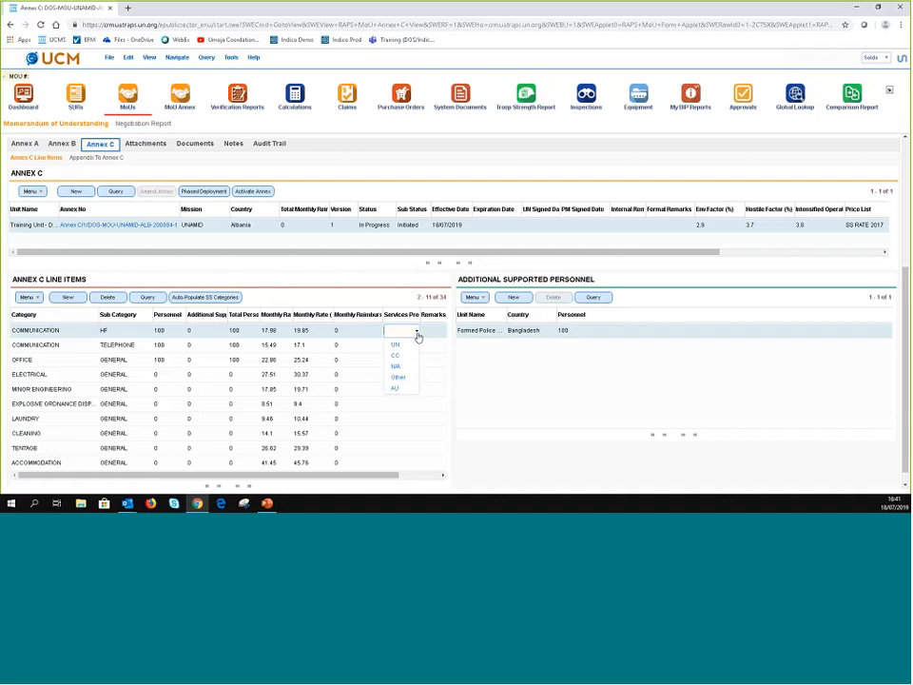
pyautogui.click(398, 355)
pyautogui.click(407, 347)
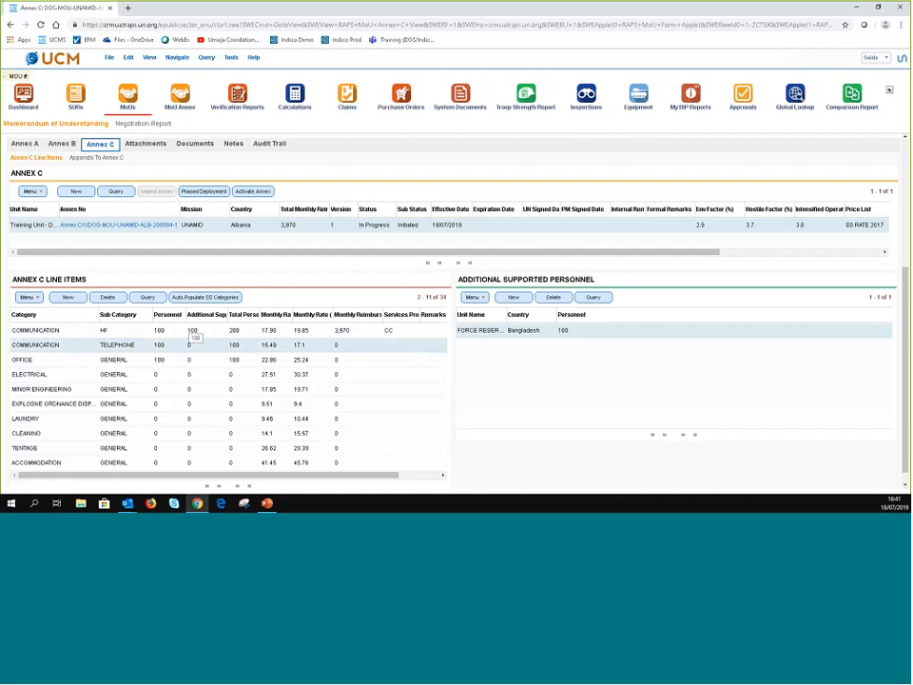
pyautogui.click(415, 348)
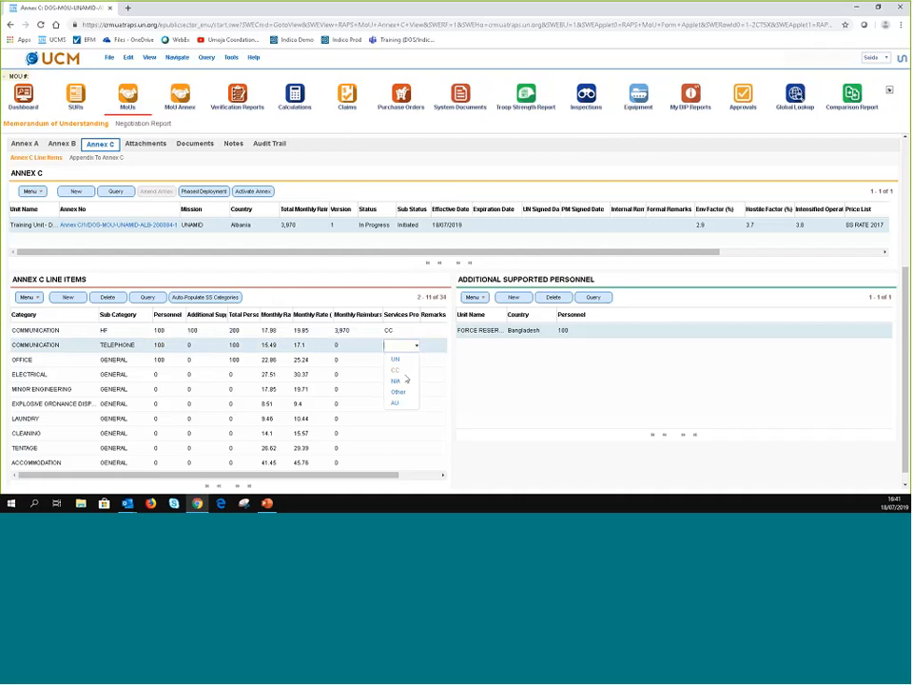
pyautogui.press('Return')
pyautogui.click(415, 360)
pyautogui.click(415, 362)
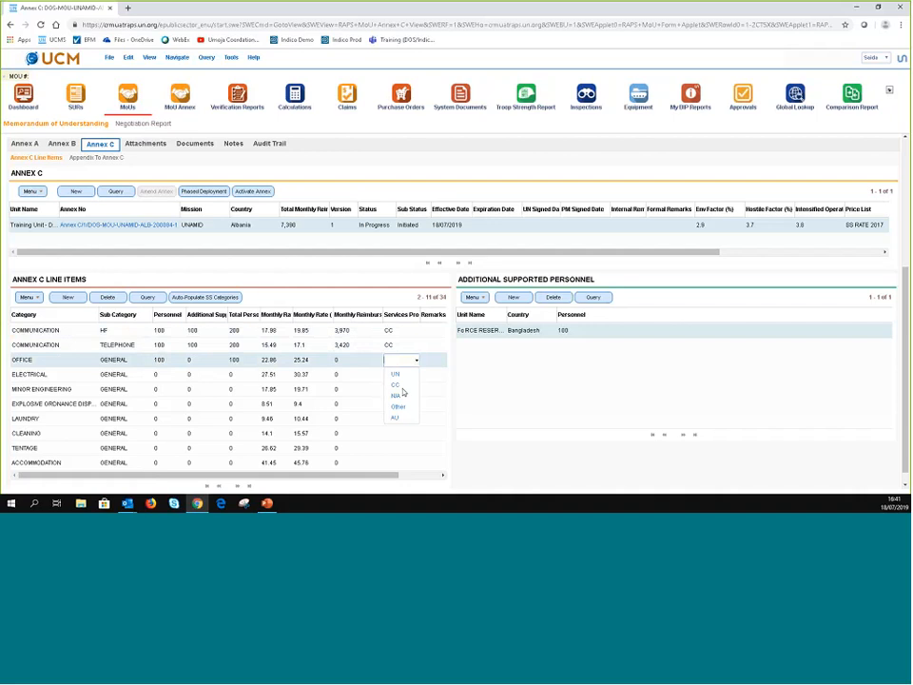
pyautogui.click(401, 384)
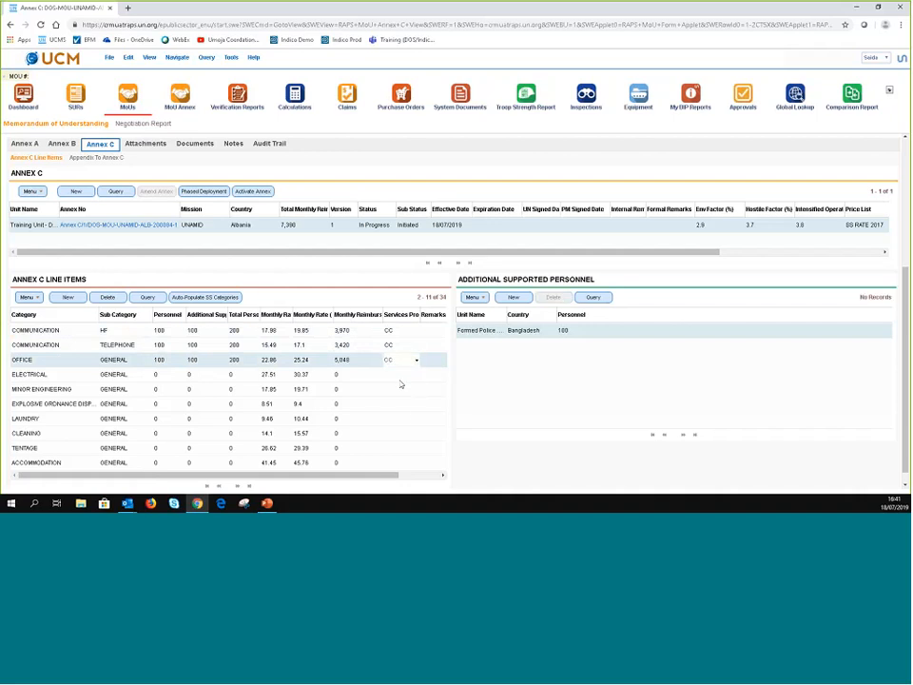
# - Set the Electrical line item to UN-provided with 100 personnel
pyautogui.click(415, 376)
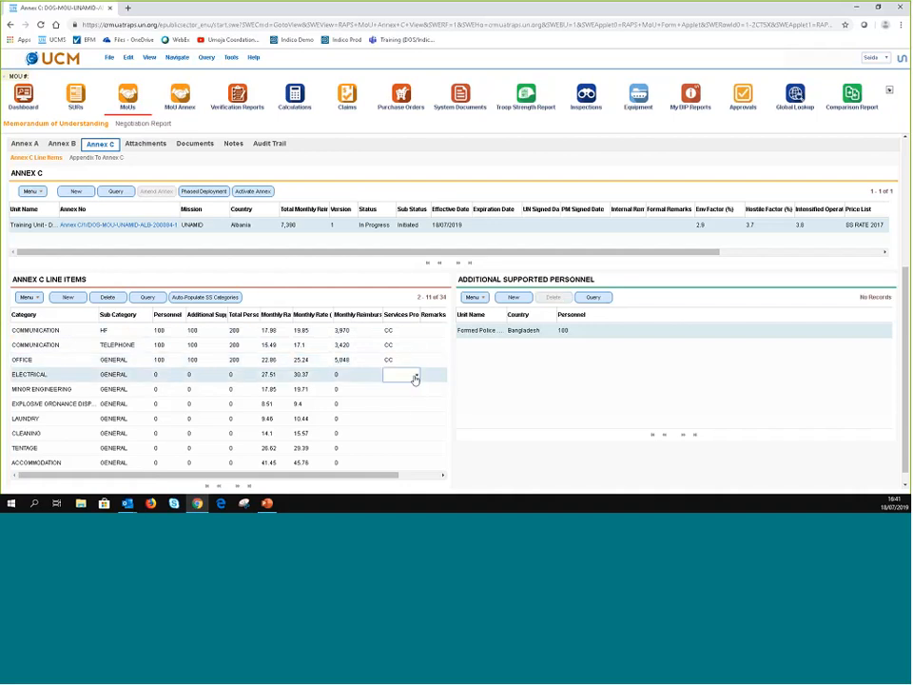
pyautogui.click(415, 379)
pyautogui.click(394, 388)
pyautogui.click(173, 375)
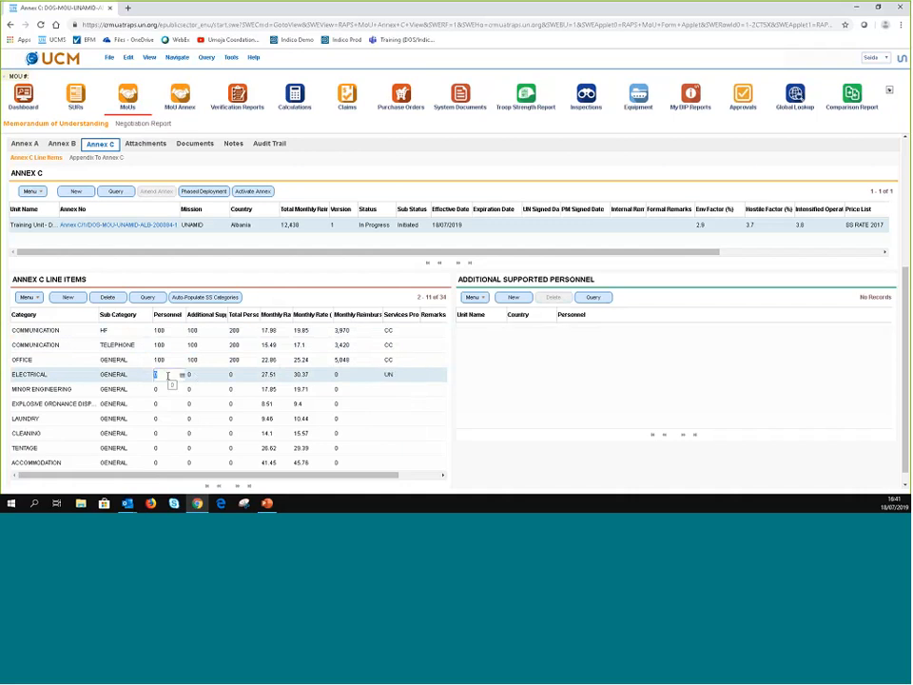
pyautogui.write('100')
pyautogui.click(388, 390)
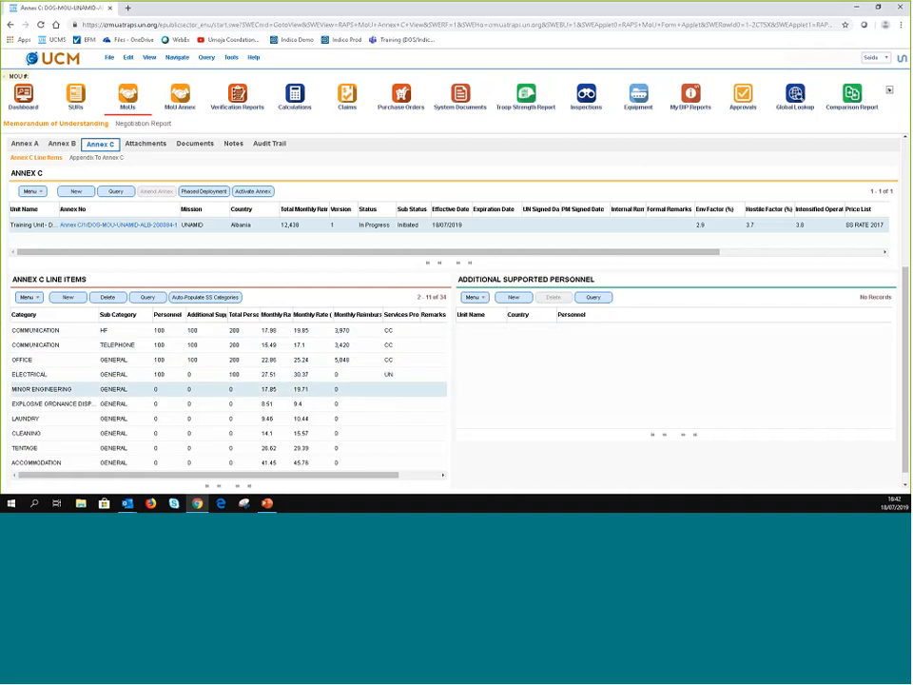
pyautogui.click(413, 374)
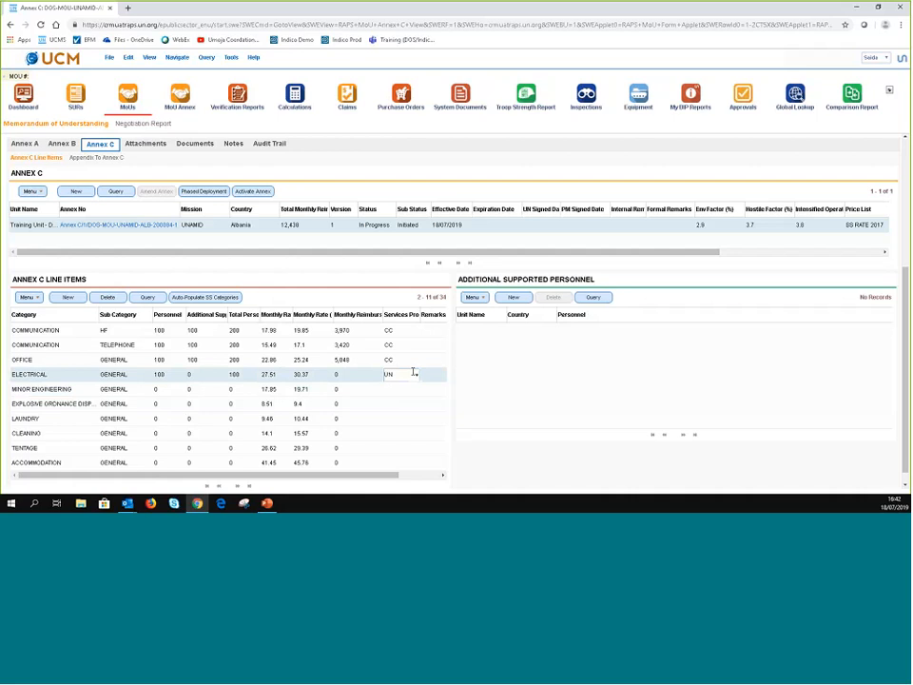
# - Set Services Provided to CC for the Minor Engineering and EOD line items
pyautogui.click(407, 389)
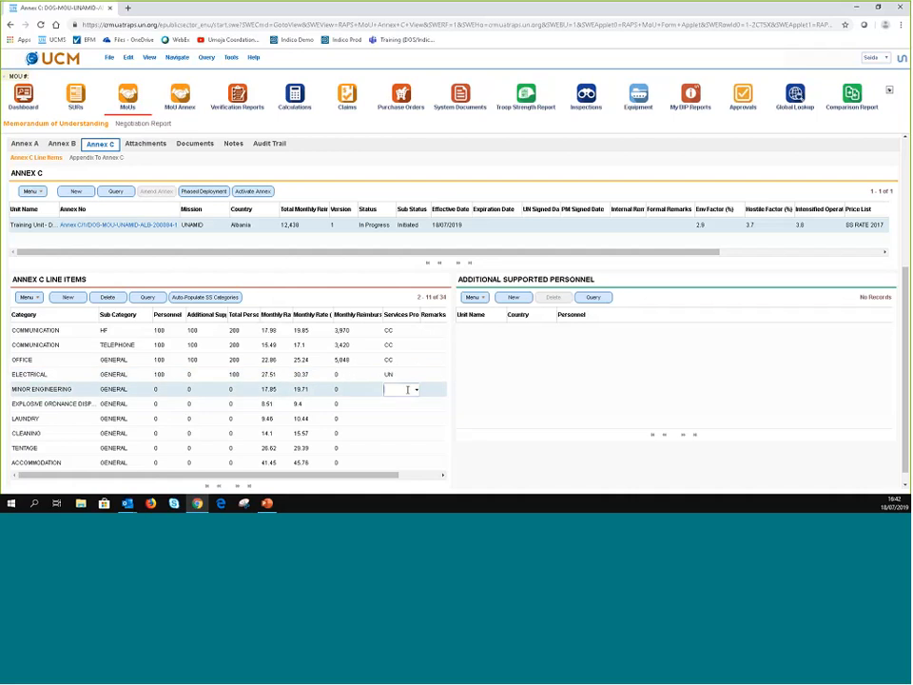
pyautogui.click(415, 389)
pyautogui.click(402, 417)
pyautogui.click(409, 404)
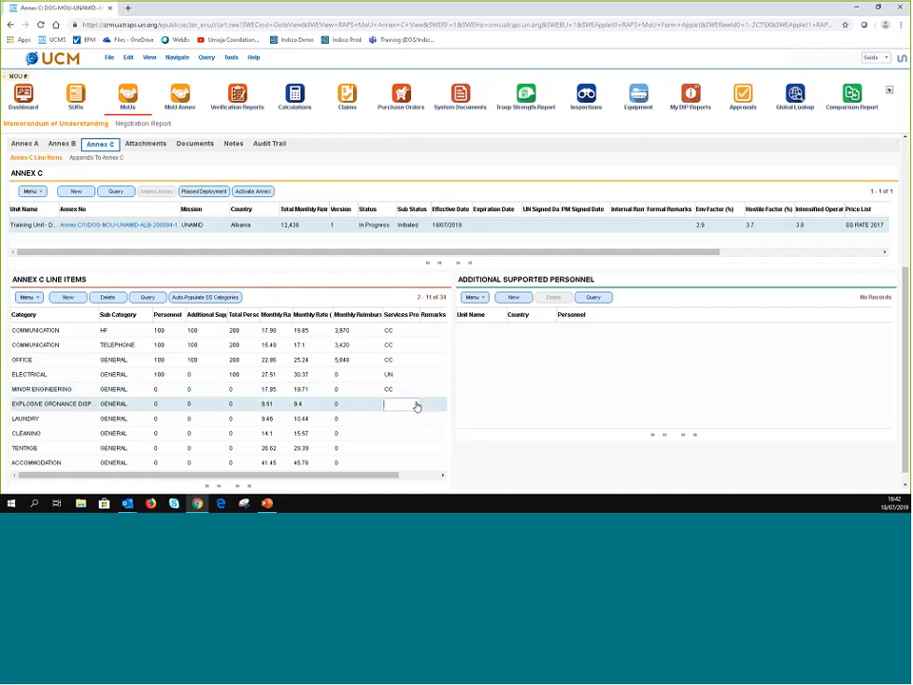
pyautogui.click(416, 406)
pyautogui.click(406, 437)
pyautogui.click(81, 334)
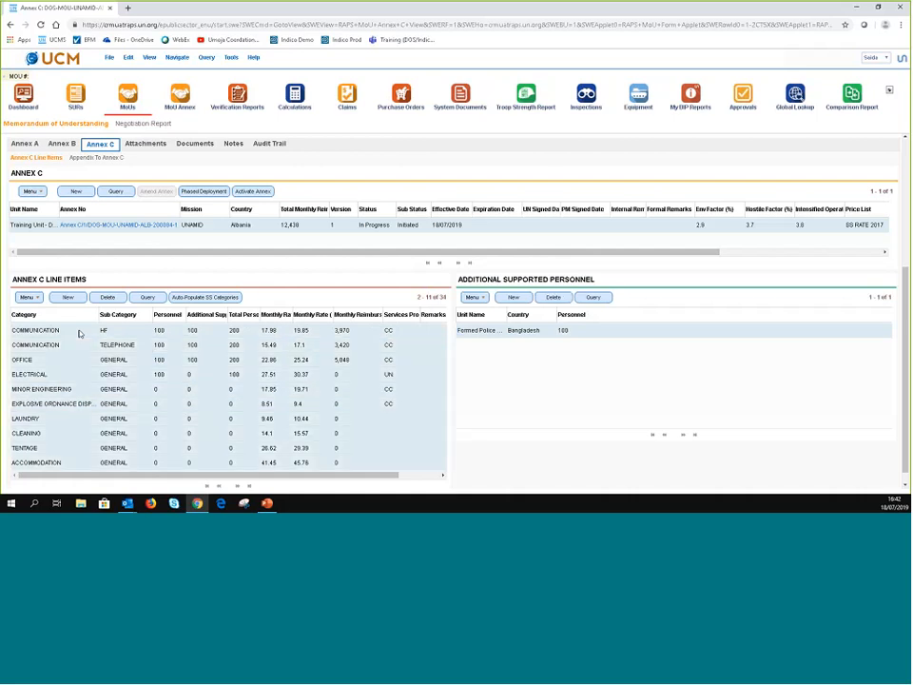
# - Use Change Records to set Services Provided By to CC on every Annex C line item
pyautogui.click(127, 61)
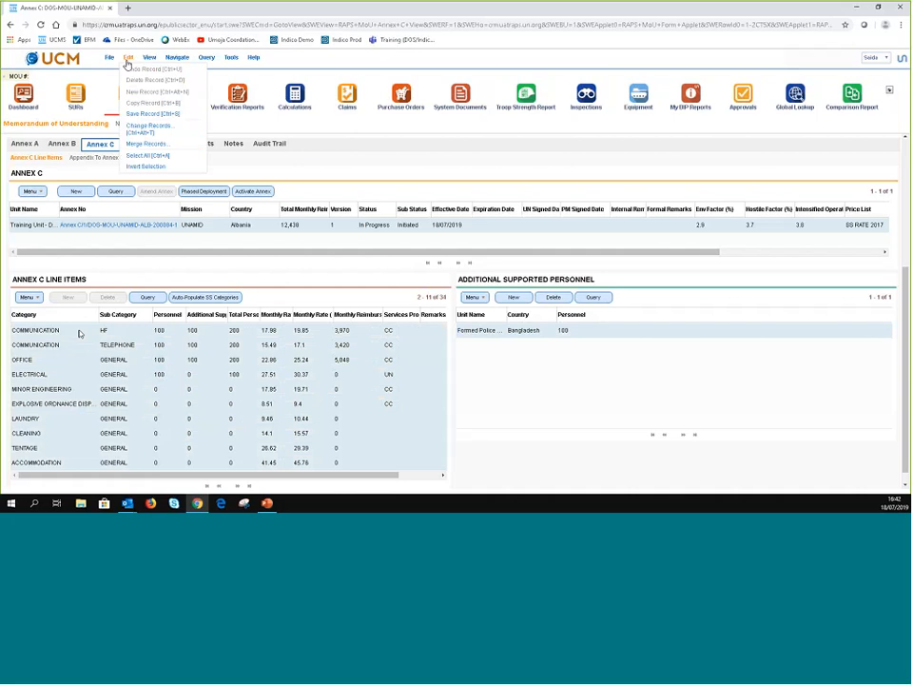
pyautogui.click(150, 126)
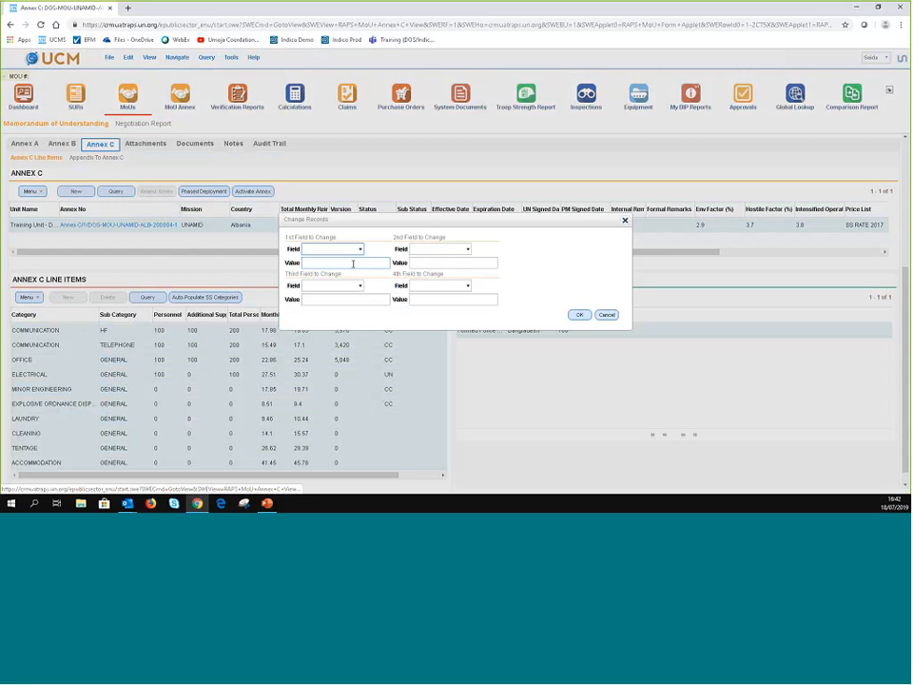
pyautogui.click(359, 249)
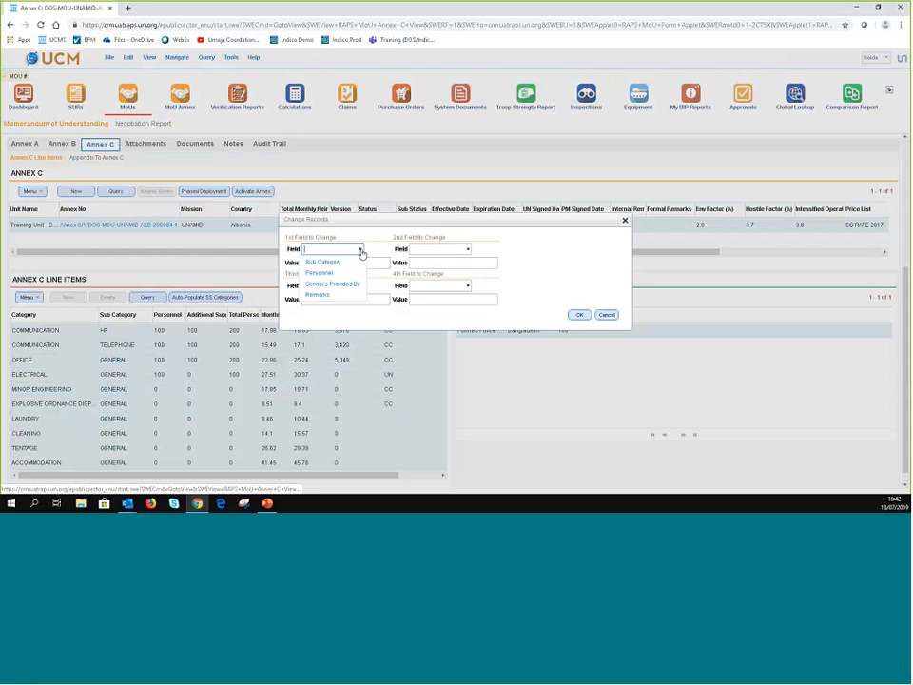
pyautogui.click(332, 284)
pyautogui.click(360, 264)
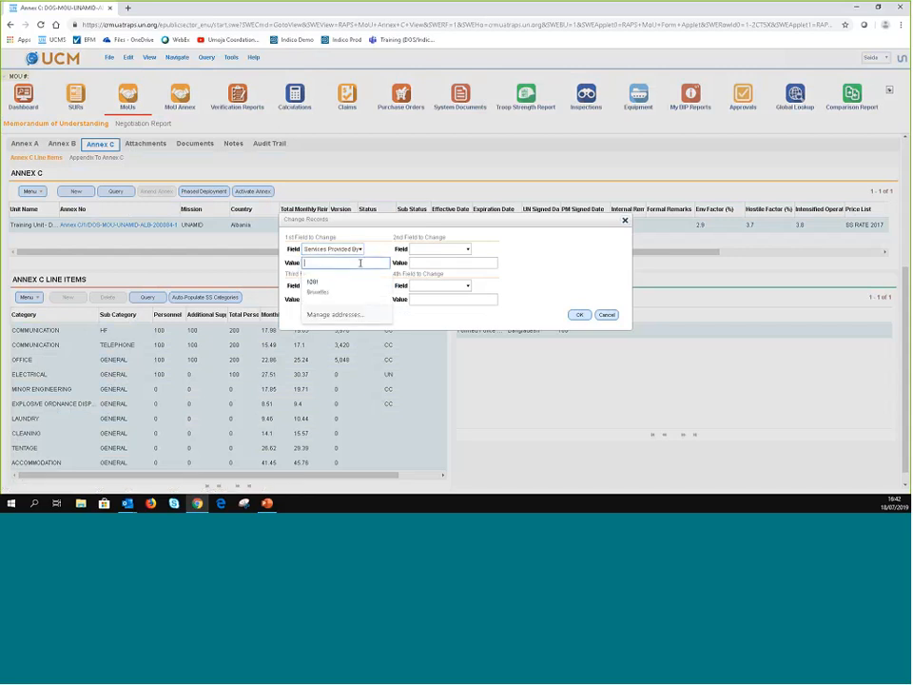
pyautogui.write('C')
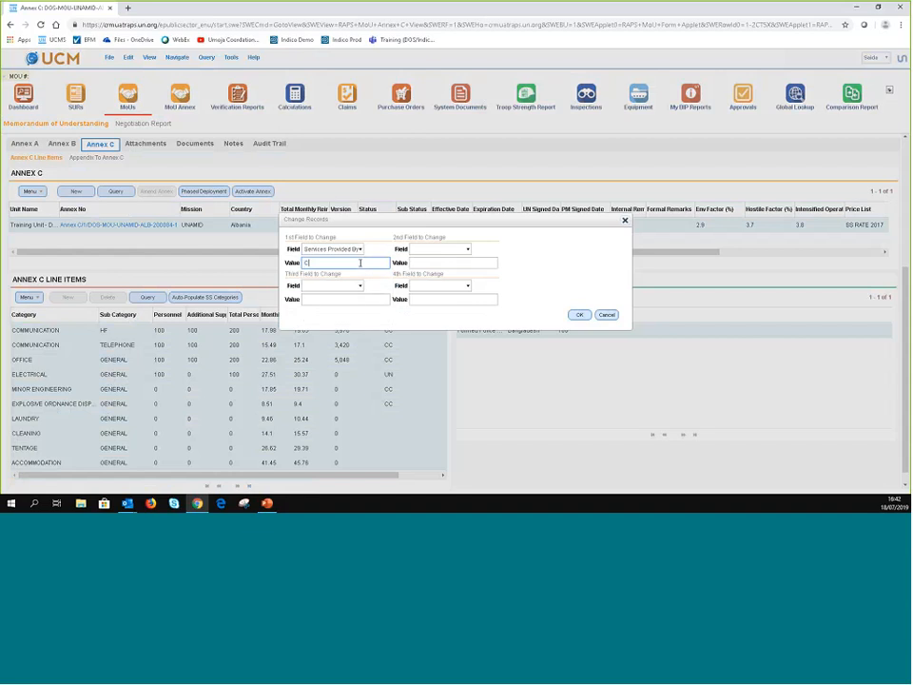
pyautogui.write('C')
pyautogui.press('Return')
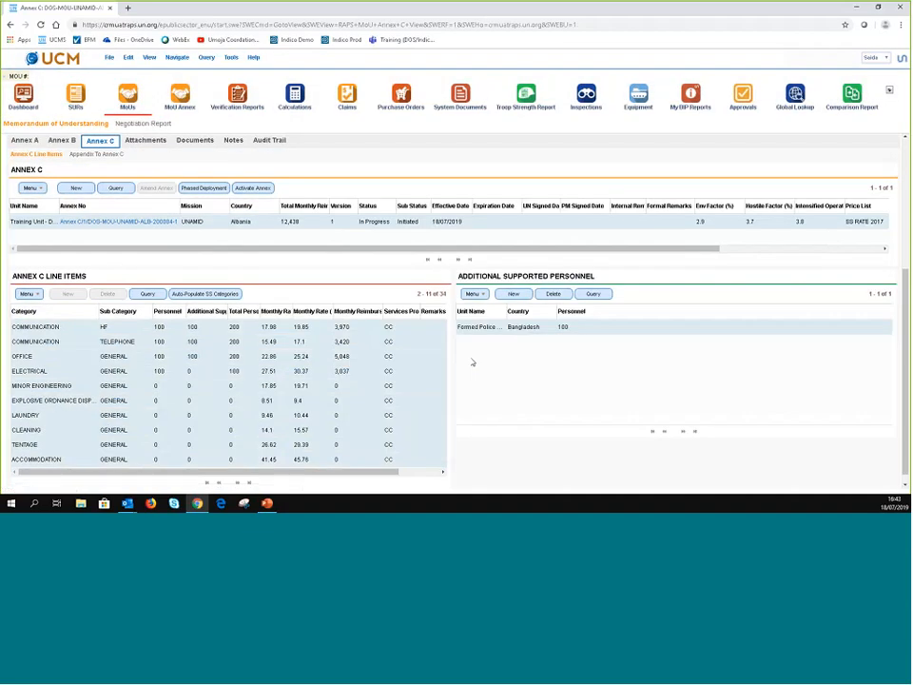
pyautogui.click(388, 343)
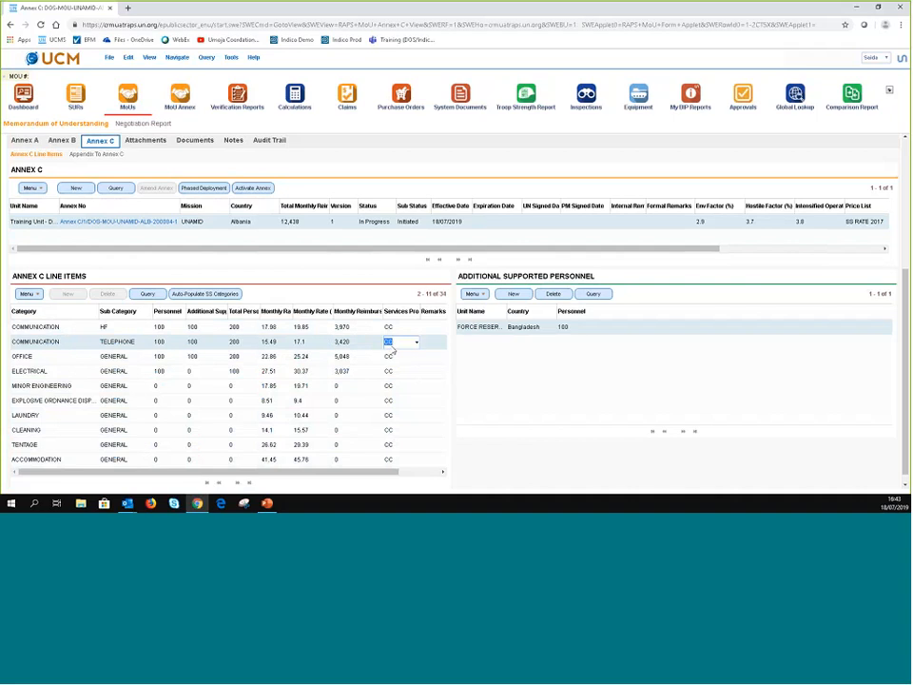
pyautogui.click(388, 356)
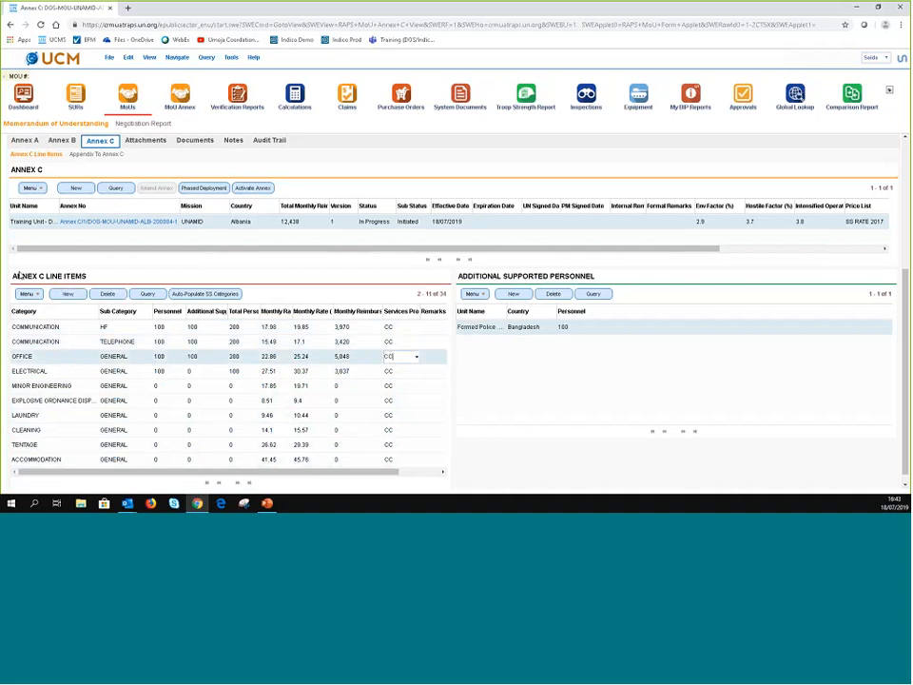
pyautogui.scroll(2, 328, 433)
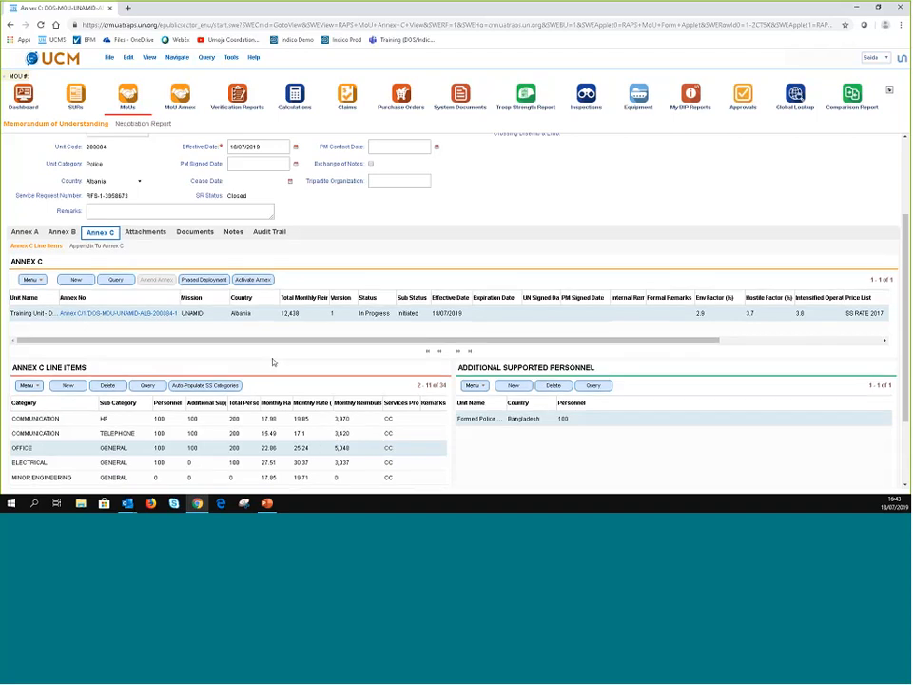
pyautogui.scroll(-2, 272, 352)
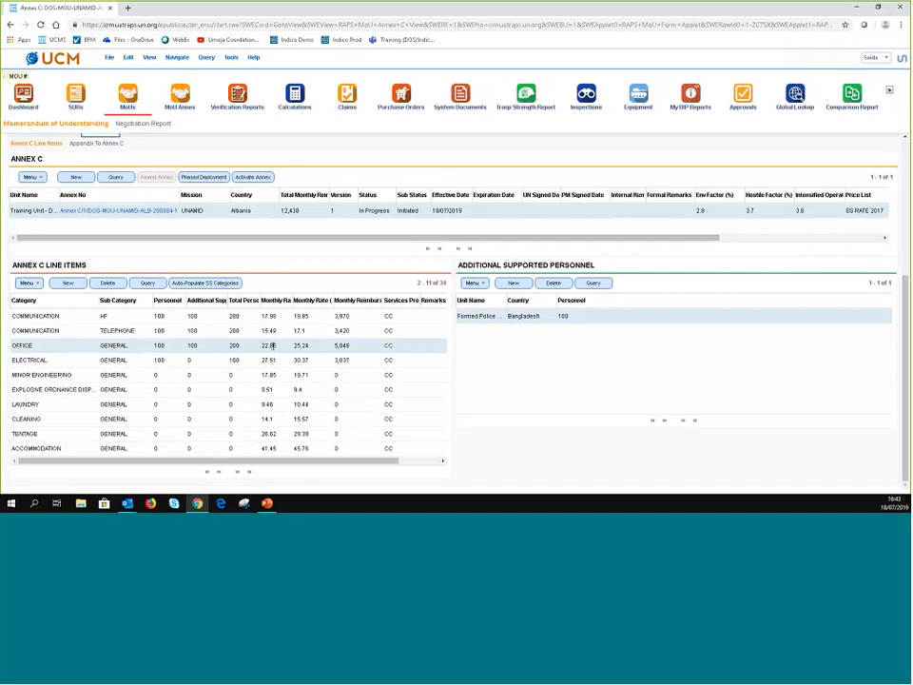
pyautogui.scroll(2, 37, 208)
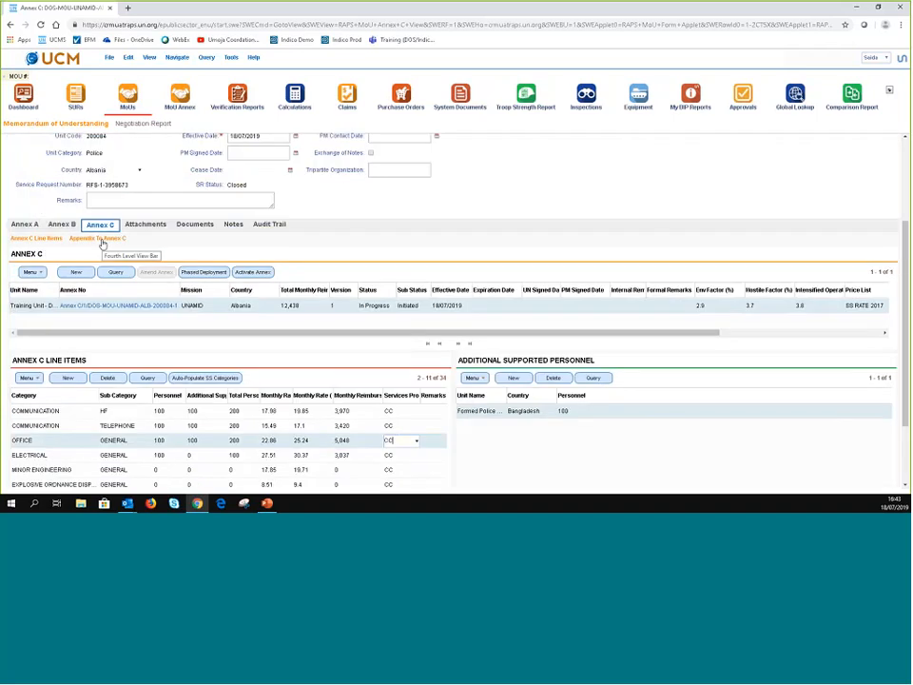
pyautogui.scroll(-2, 182, 476)
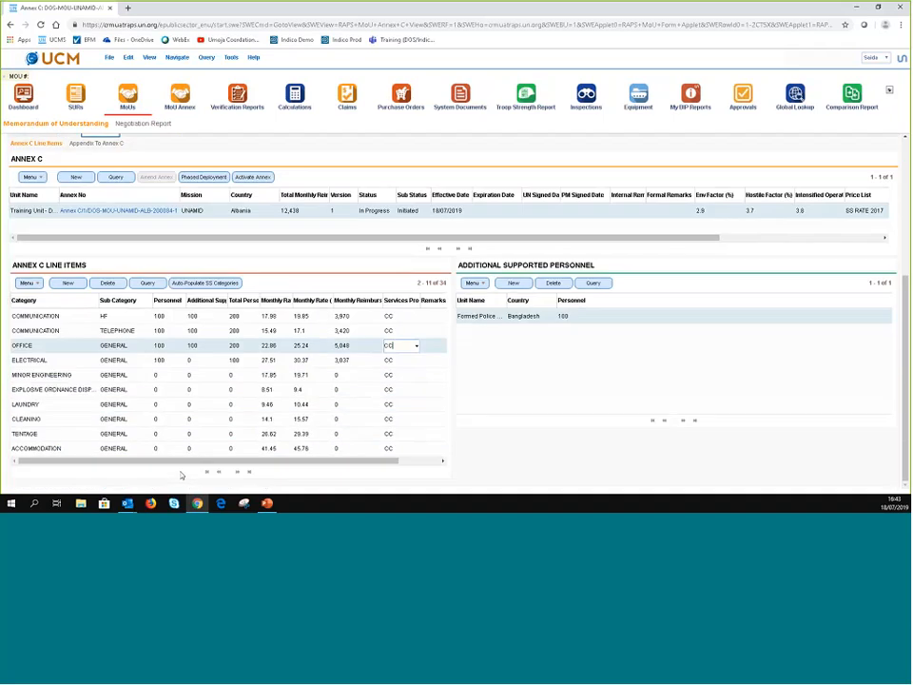
pyautogui.scroll(1, 166, 452)
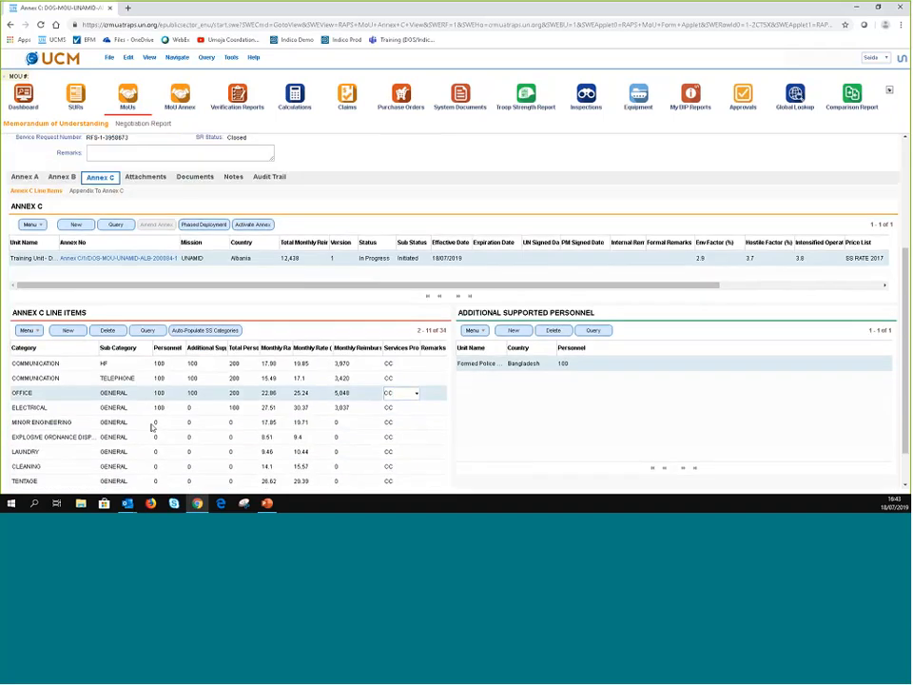
pyautogui.scroll(3, 115, 321)
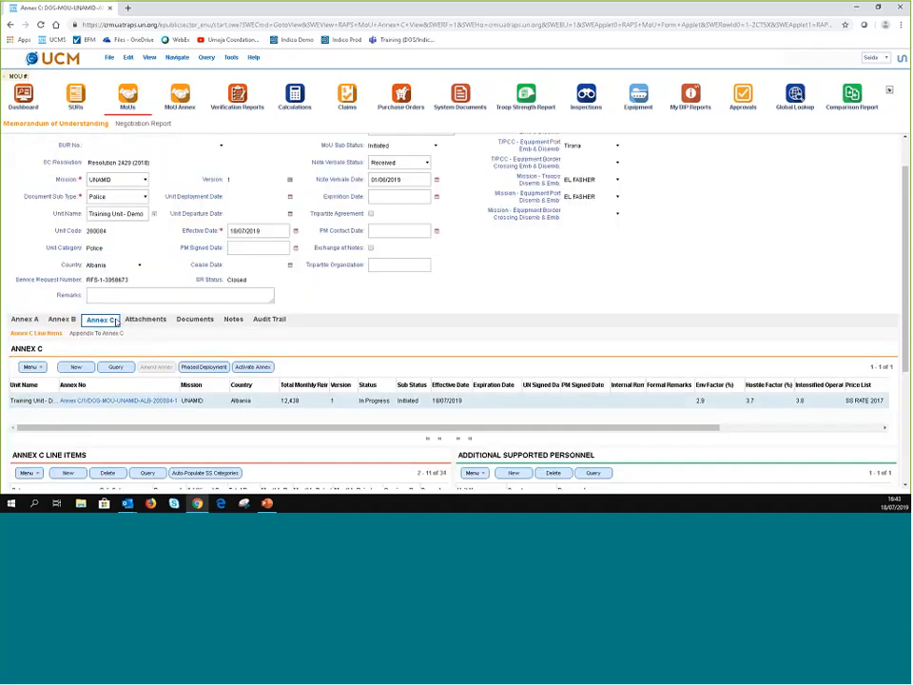
# - Add Appendix 2 to Annex C from the Appendix To Annex C view
pyautogui.click(115, 321)
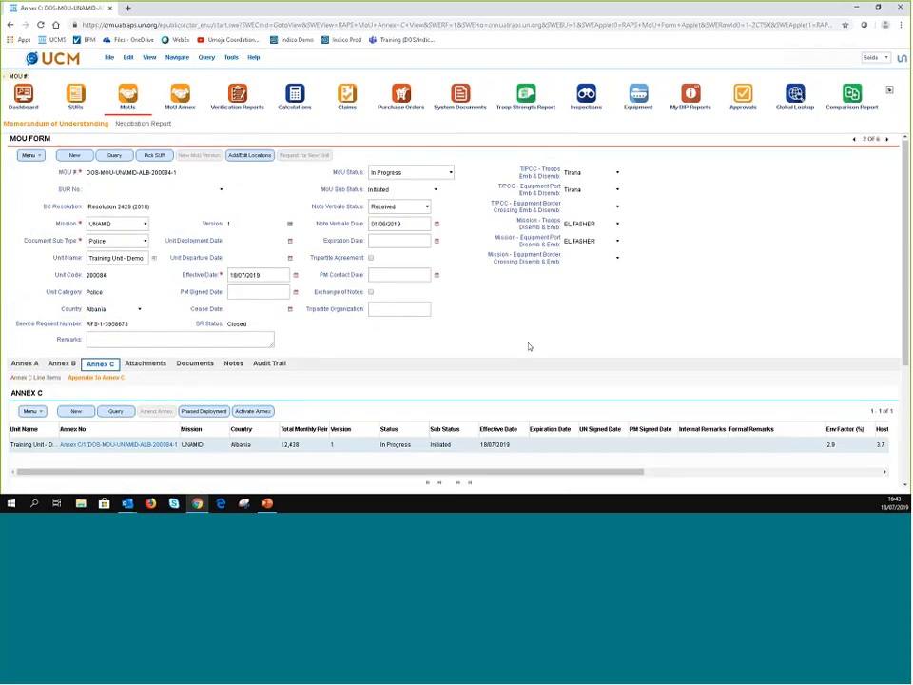
pyautogui.scroll(-2, 529, 348)
pyautogui.scroll(-2, 530, 347)
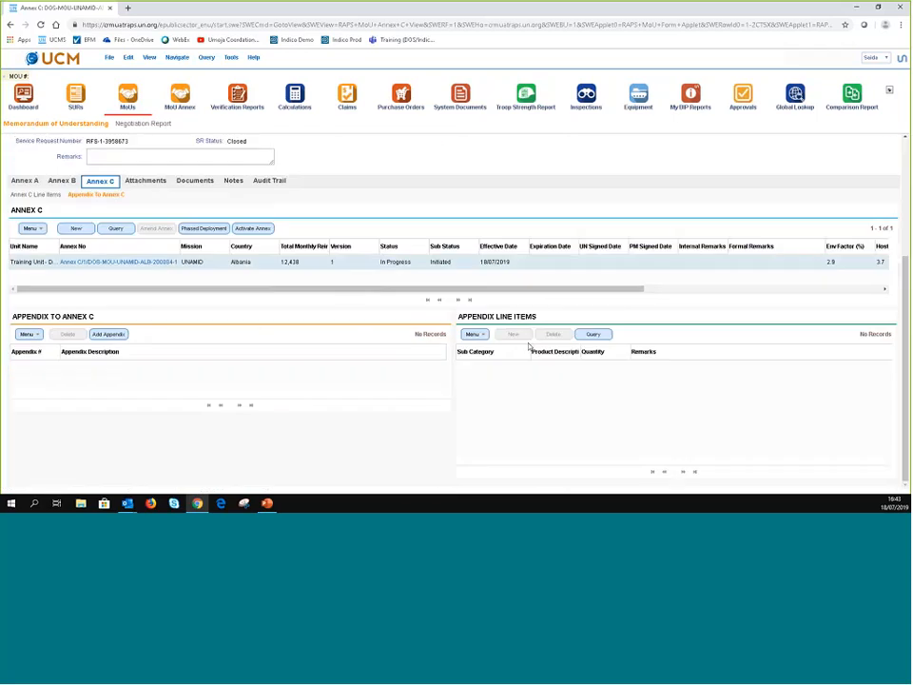
pyautogui.click(106, 332)
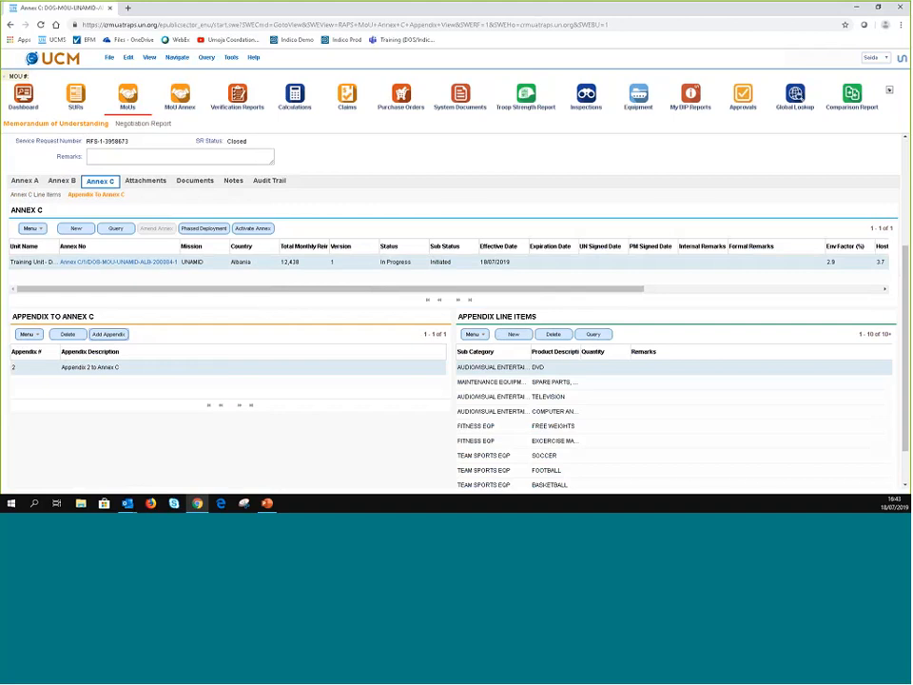
pyautogui.scroll(-1, 616, 323)
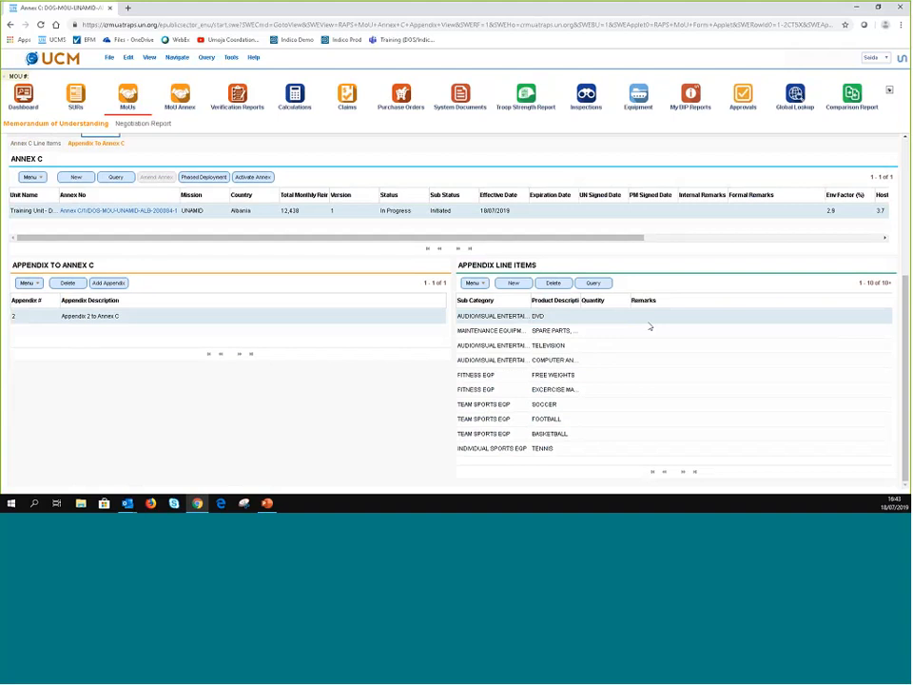
# - Set the DVD item's quantity to 100 and select its Remarks cell
pyautogui.click(603, 317)
pyautogui.write('100')
pyautogui.press('Down')
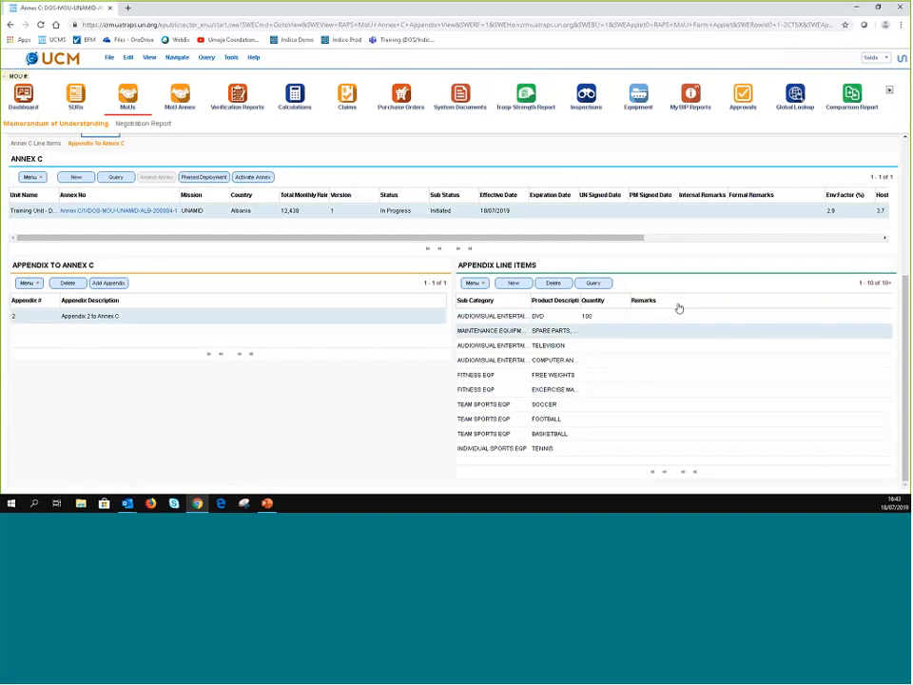
pyautogui.click(669, 315)
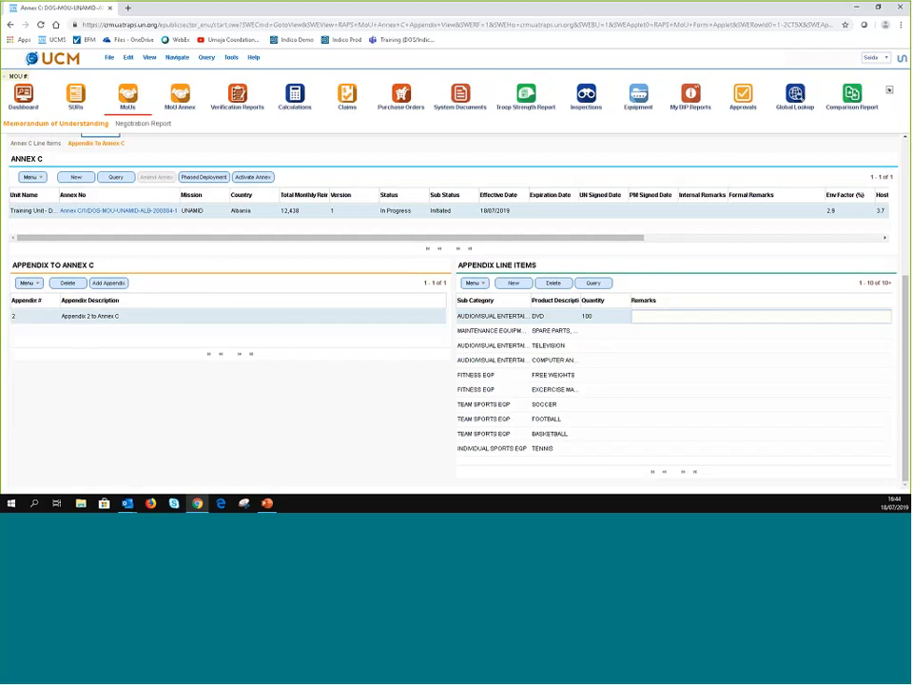
pyautogui.scroll(3, 121, 375)
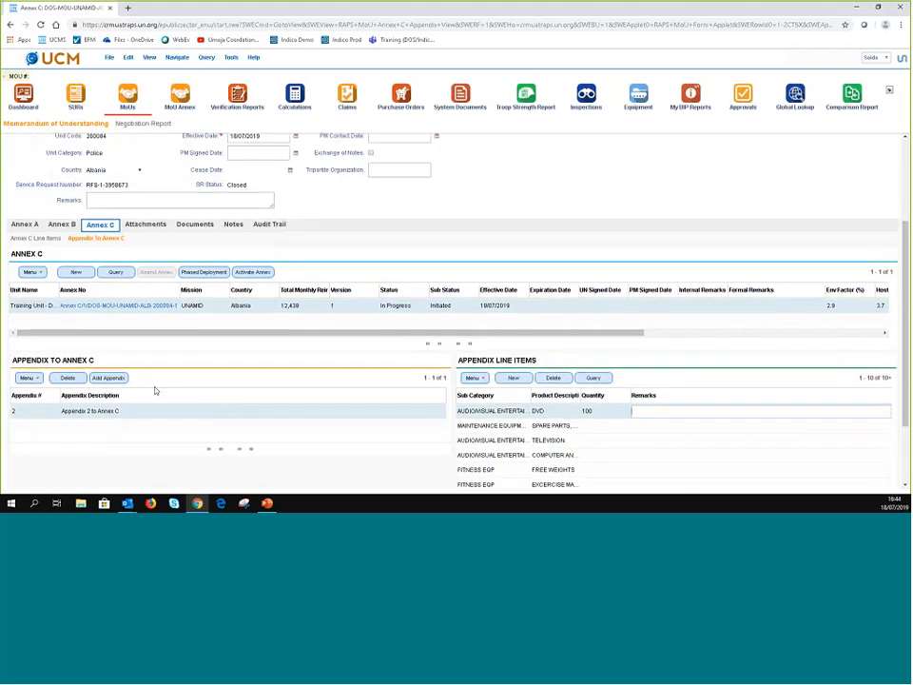
pyautogui.scroll(-1, 155, 389)
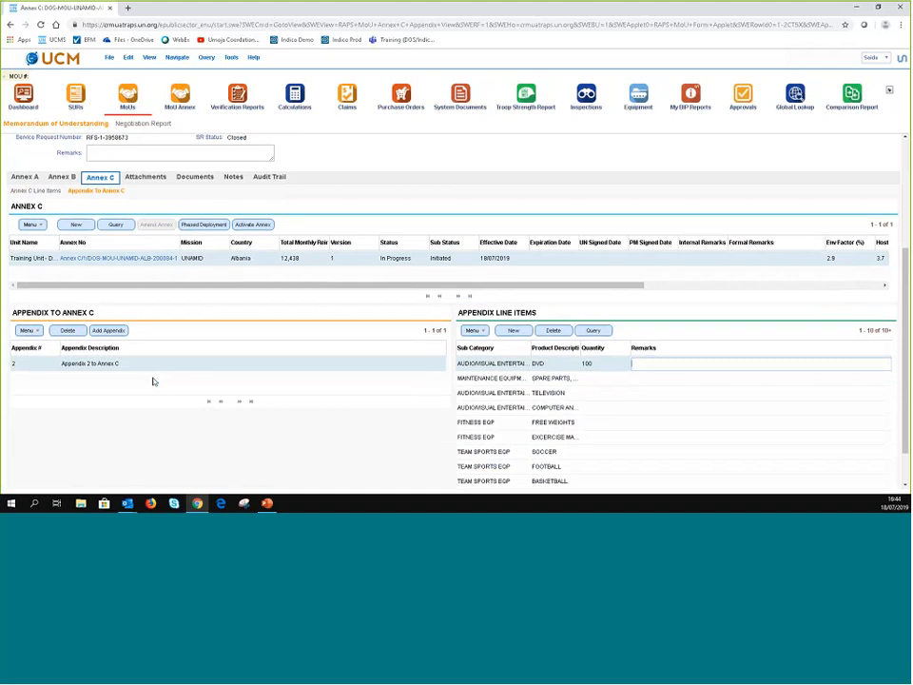
pyautogui.scroll(-2, 152, 369)
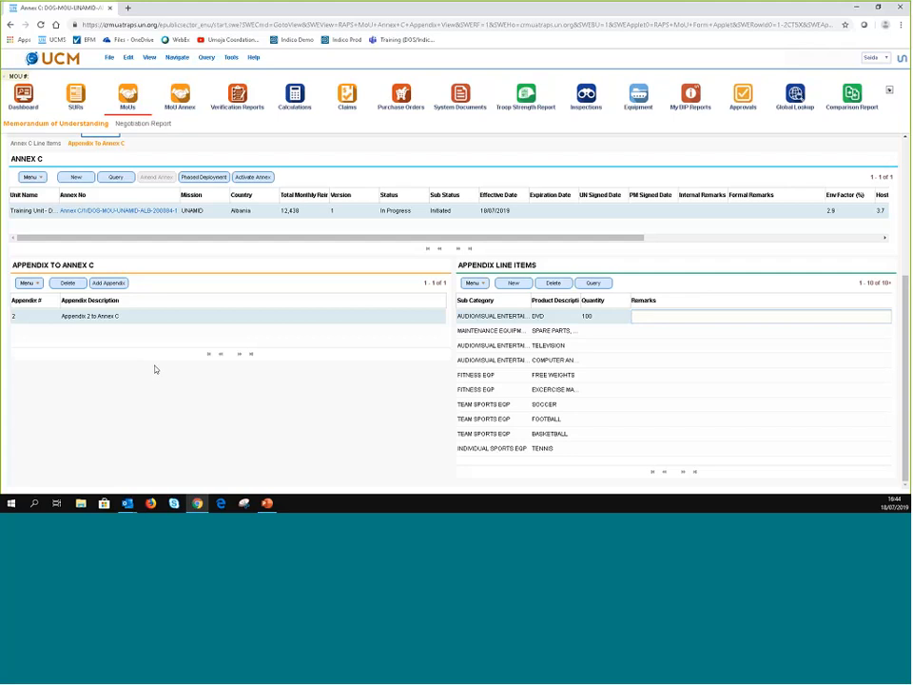
pyautogui.scroll(3, 152, 369)
pyautogui.scroll(1, 155, 369)
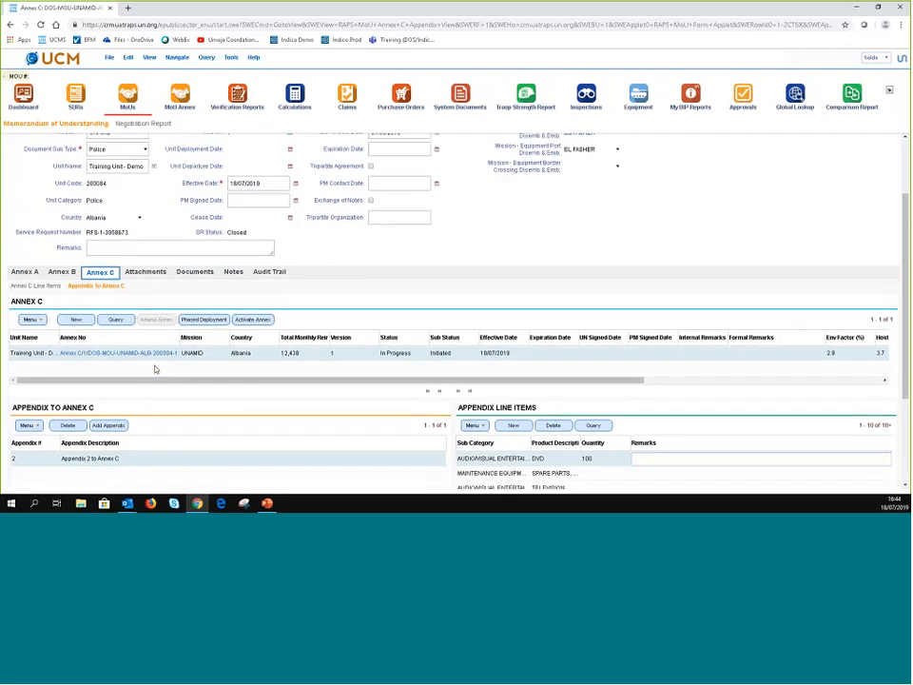
pyautogui.scroll(-2, 156, 268)
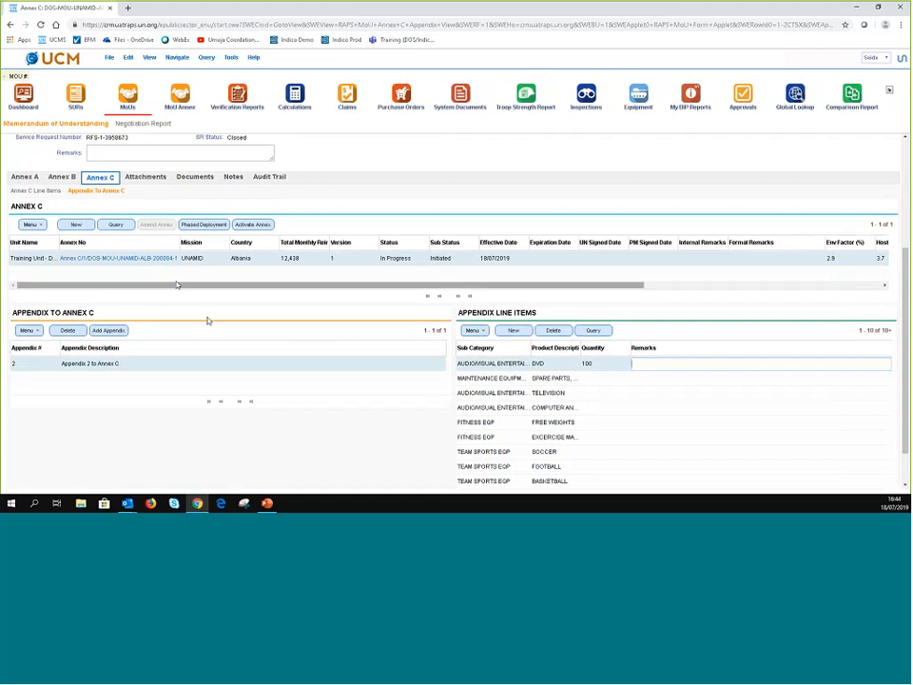
pyautogui.scroll(-1, 255, 326)
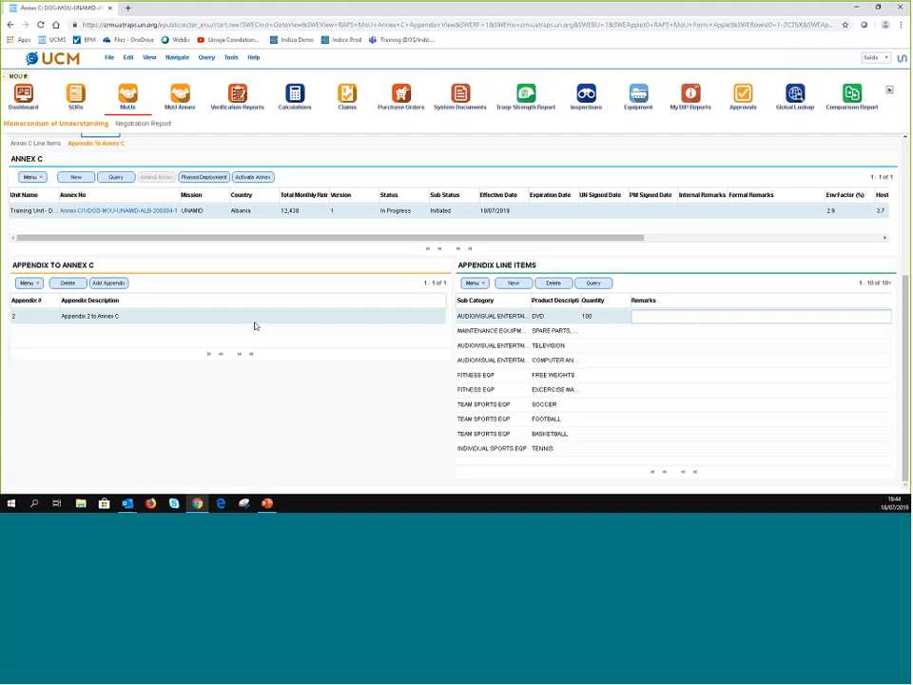
pyautogui.scroll(3, 422, 340)
pyautogui.scroll(2, 422, 341)
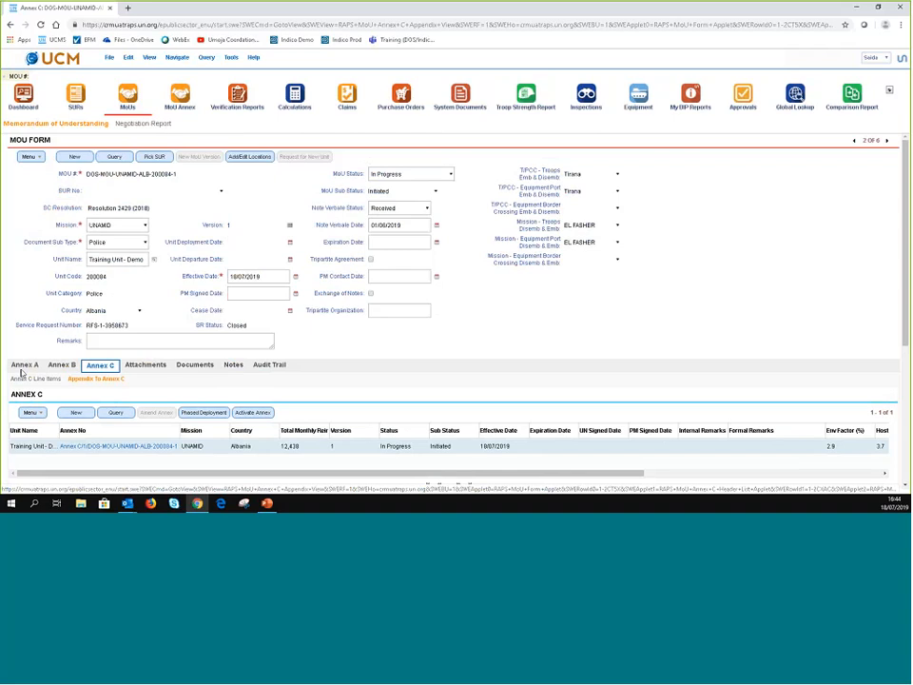
# - Move through the MoU's Attachments and Documents lists to its empty Notes list
pyautogui.click(109, 379)
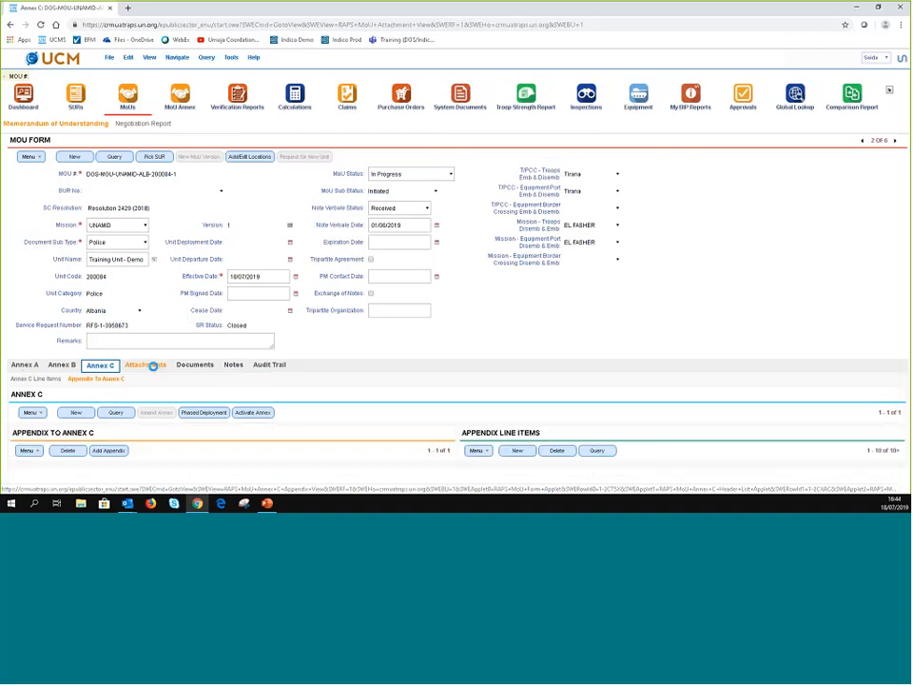
pyautogui.click(151, 366)
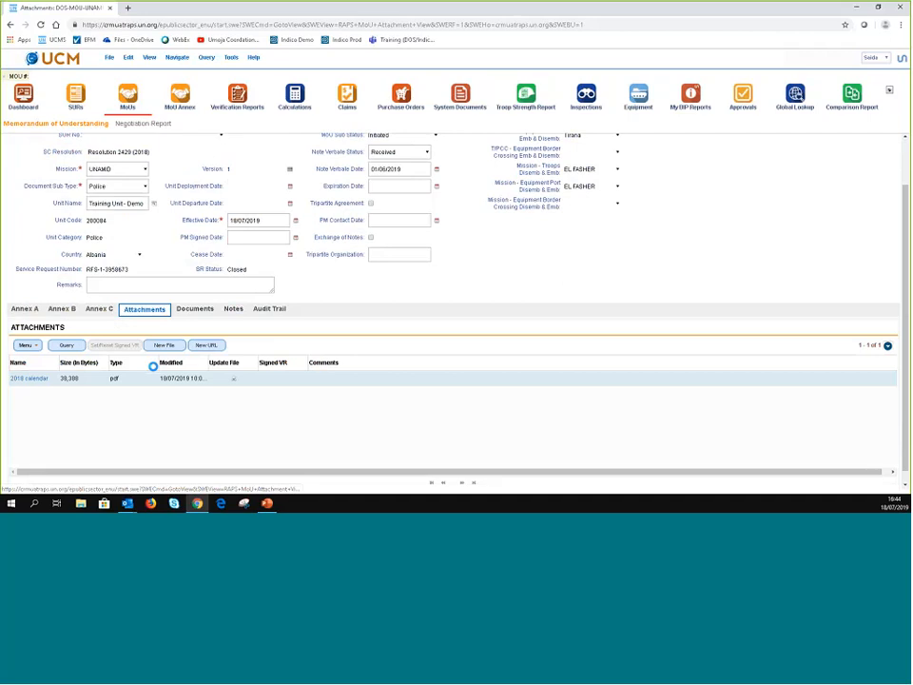
pyautogui.click(194, 308)
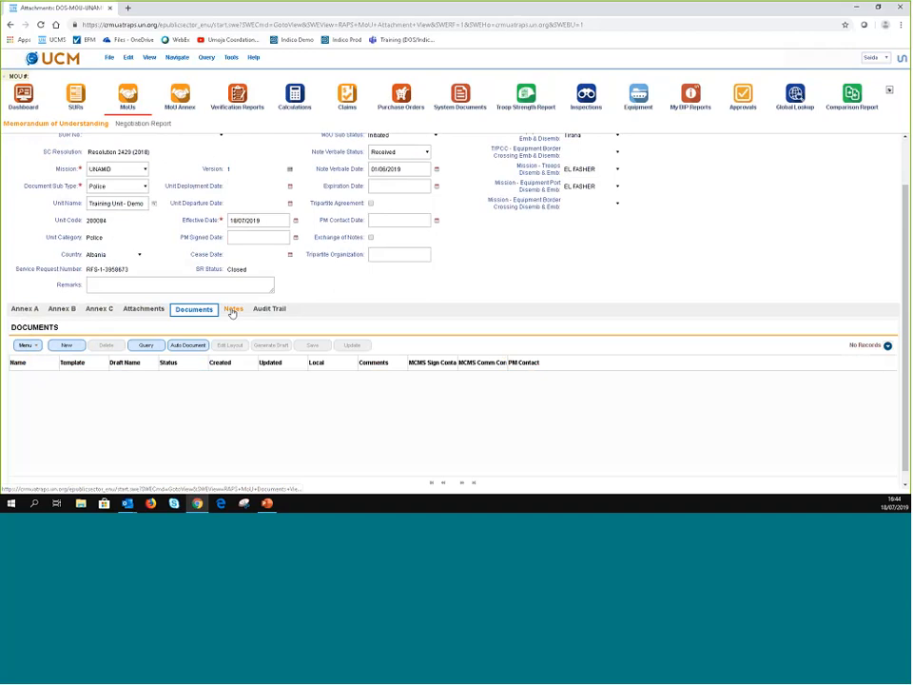
pyautogui.click(232, 310)
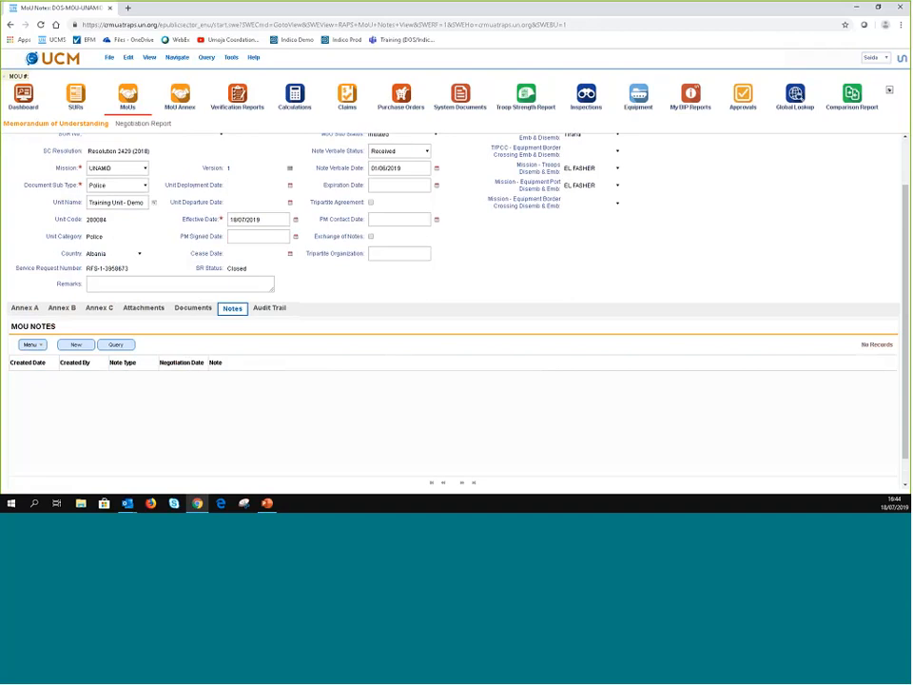
# - Add a PDV Adjustment note dated 02/07/2019 with text 'tes', then view the Audit Trail
pyautogui.click(76, 345)
pyautogui.click(155, 379)
pyautogui.click(129, 425)
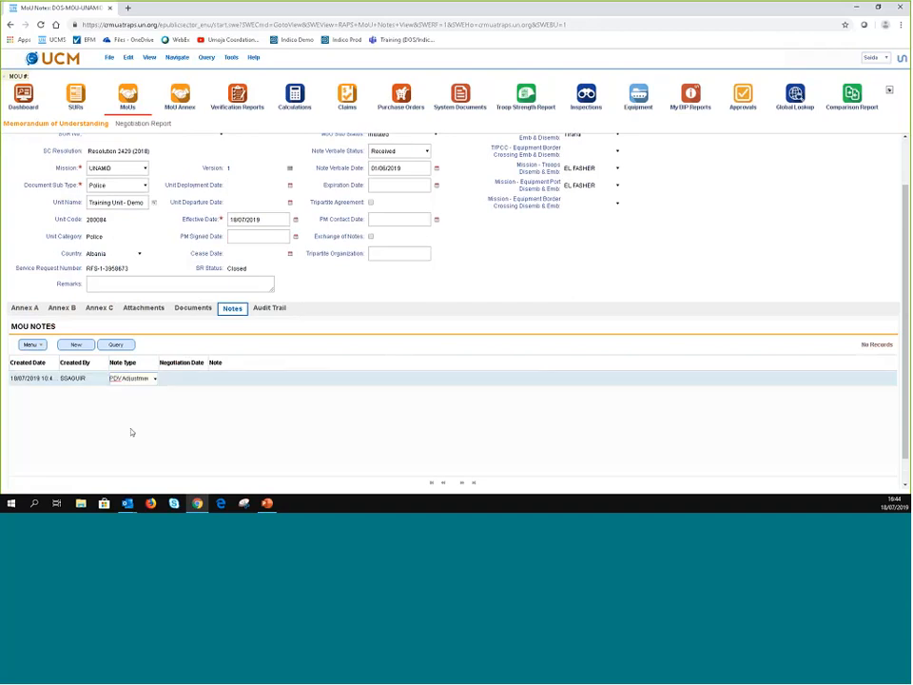
pyautogui.click(187, 379)
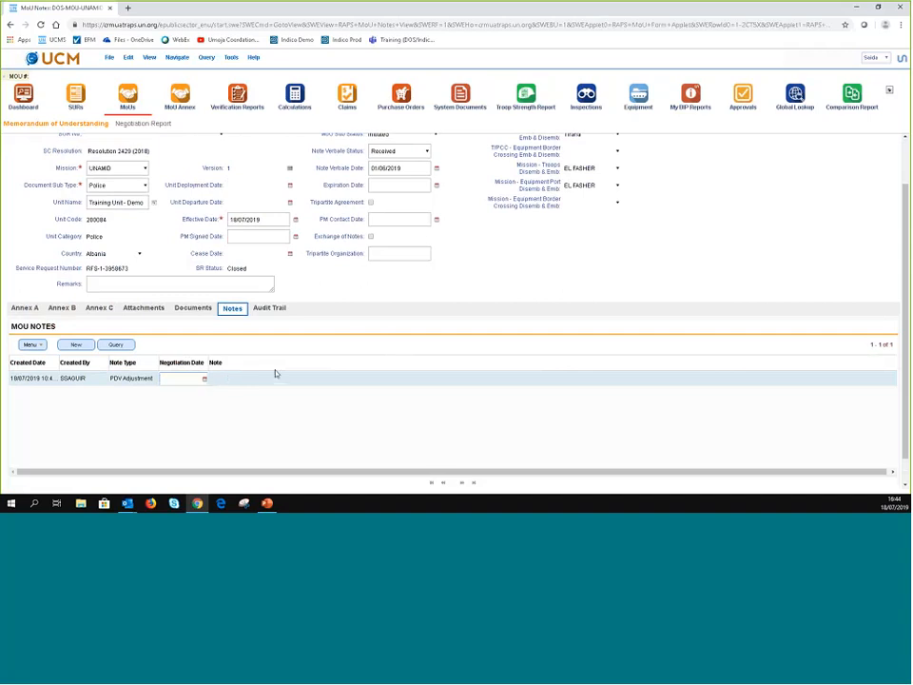
pyautogui.click(203, 378)
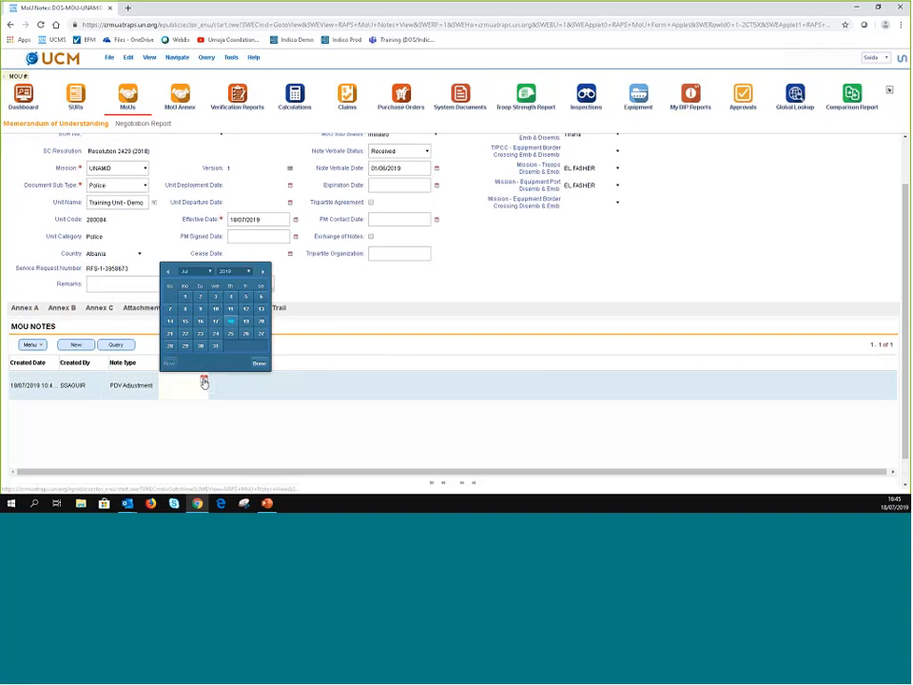
pyautogui.click(259, 364)
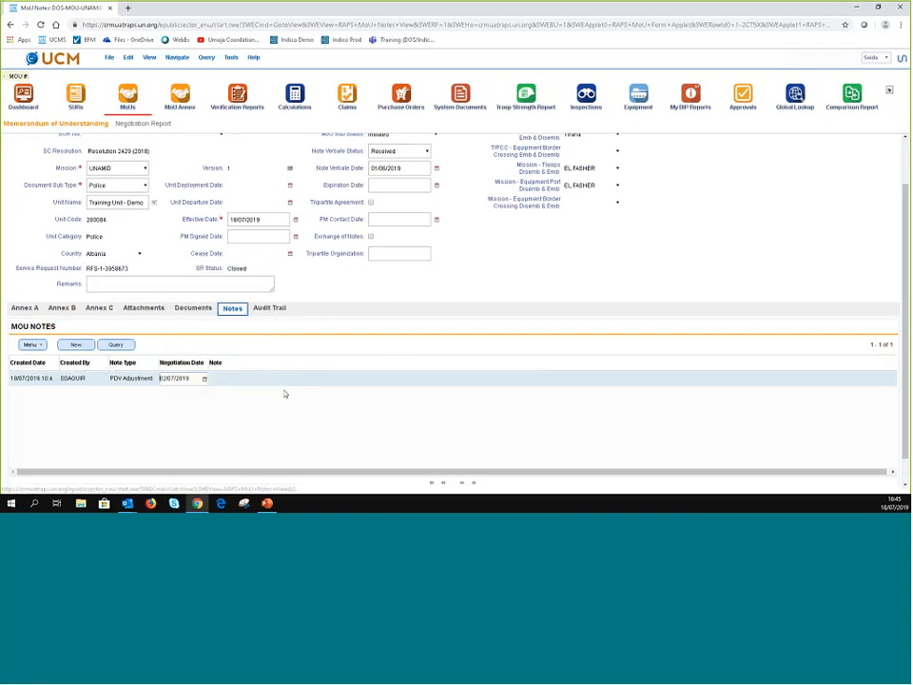
pyautogui.press('Tab')
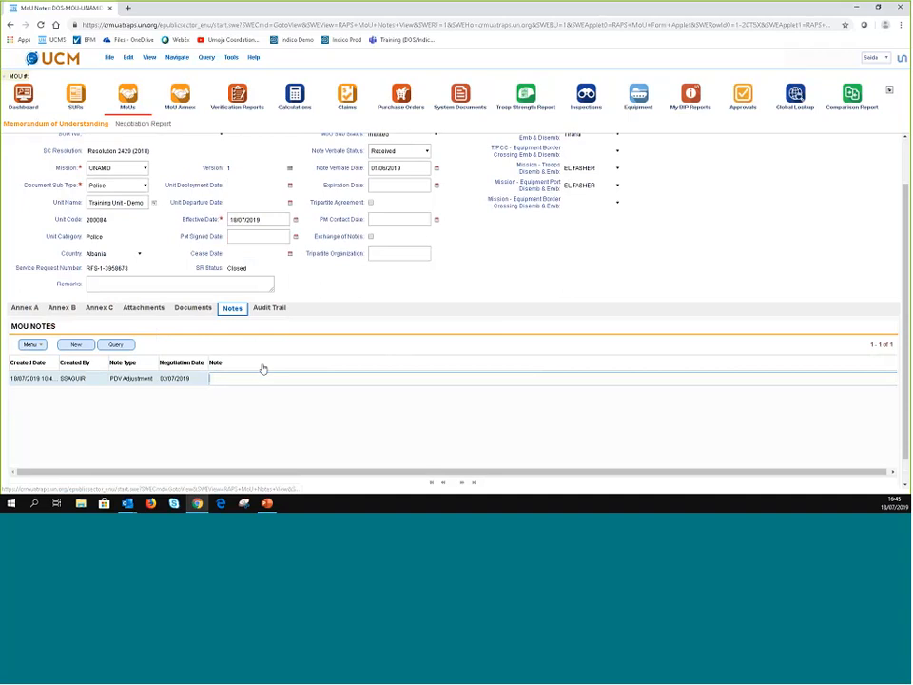
pyautogui.write('test')
pyautogui.click(269, 308)
pyautogui.scroll(-2, 465, 340)
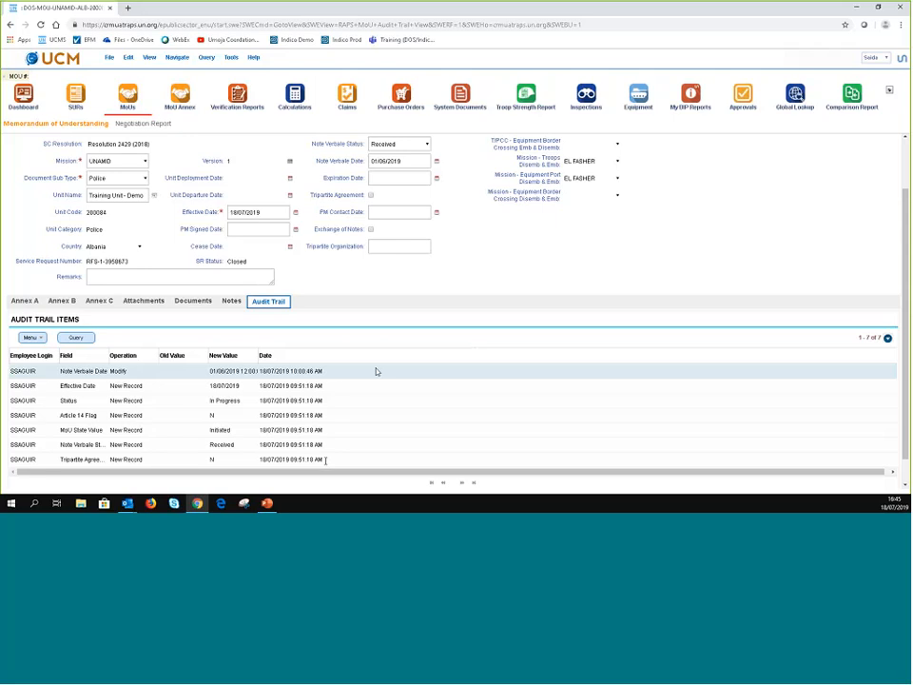
# - Scroll back up the MoU form and switch to its Annex B section
pyautogui.scroll(-1, 340, 444)
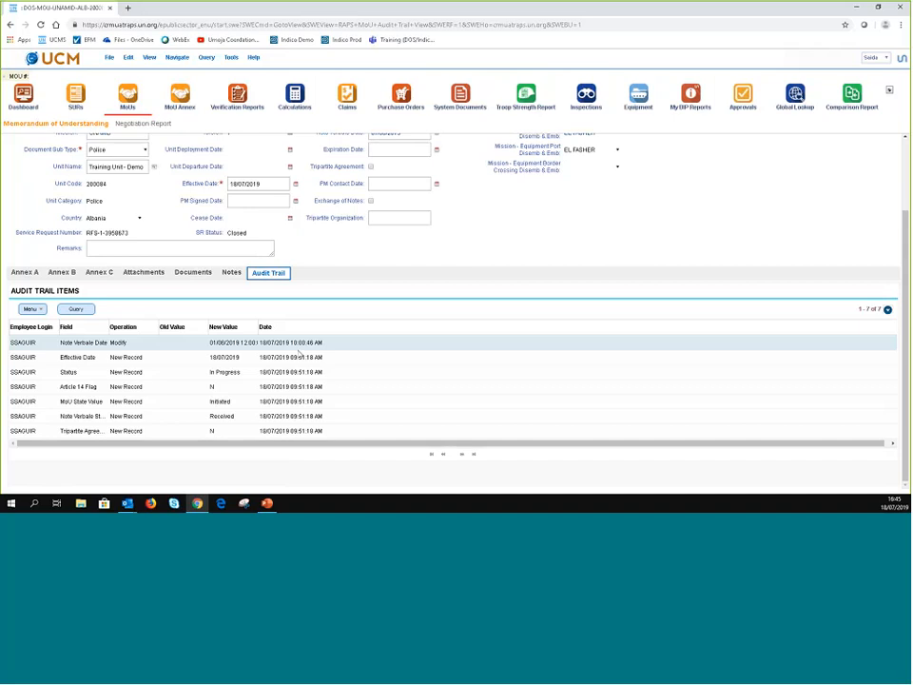
pyautogui.scroll(3, 501, 426)
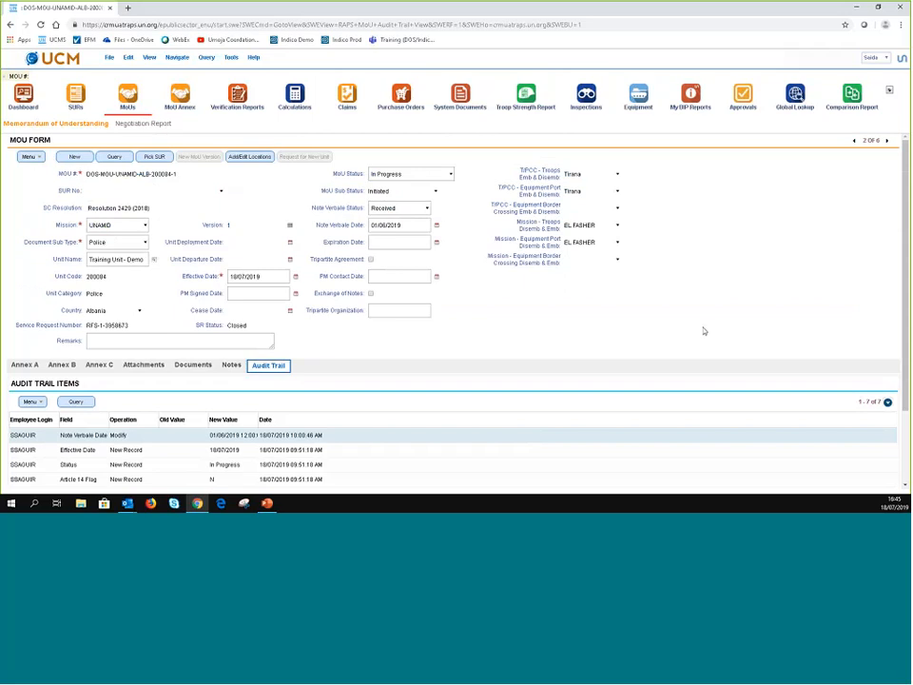
pyautogui.click(26, 365)
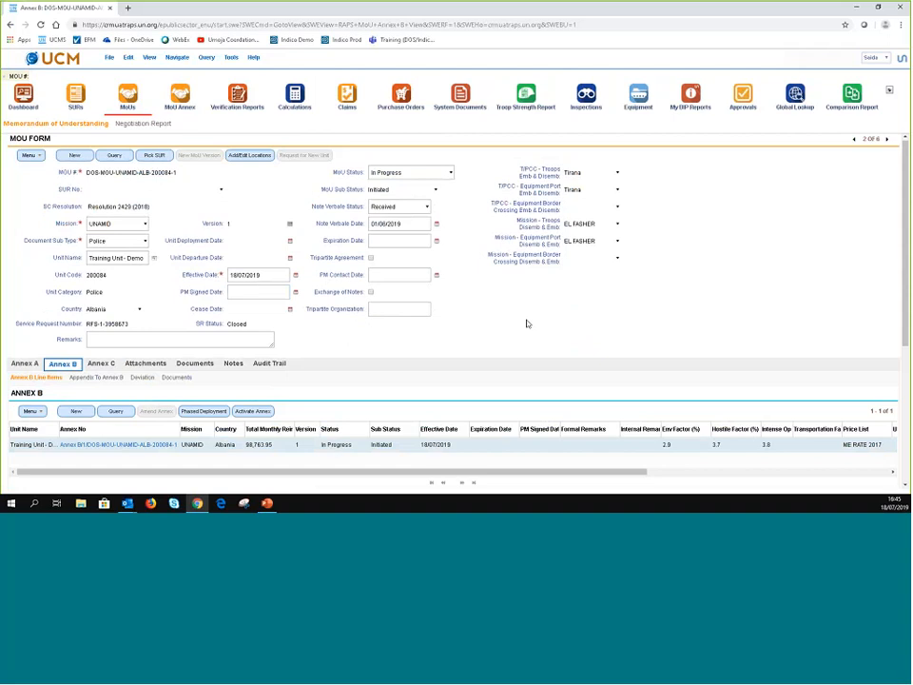
pyautogui.scroll(-2, 570, 321)
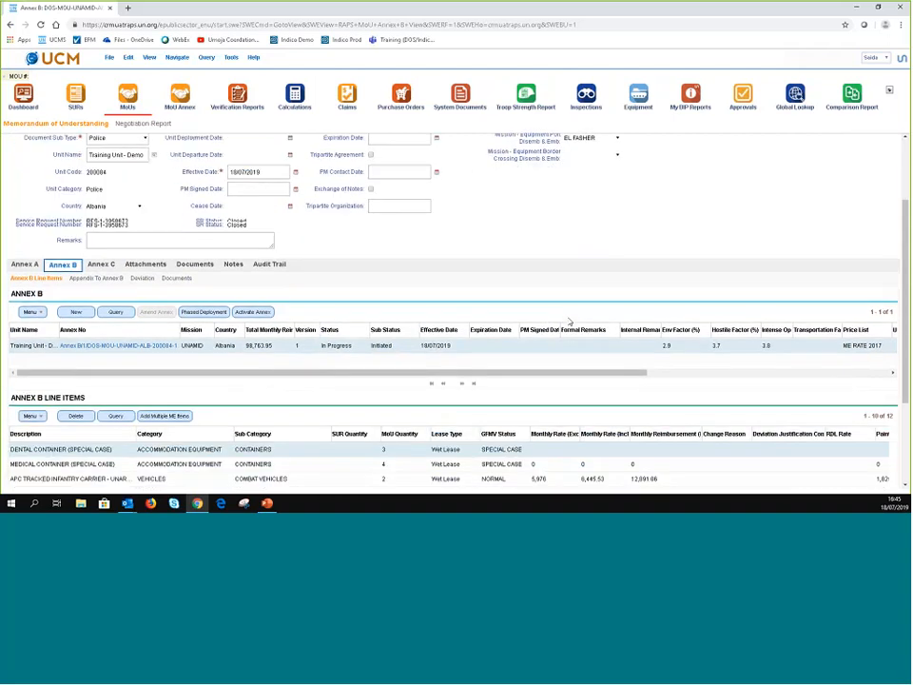
pyautogui.scroll(-2, 569, 321)
pyautogui.scroll(3, 570, 322)
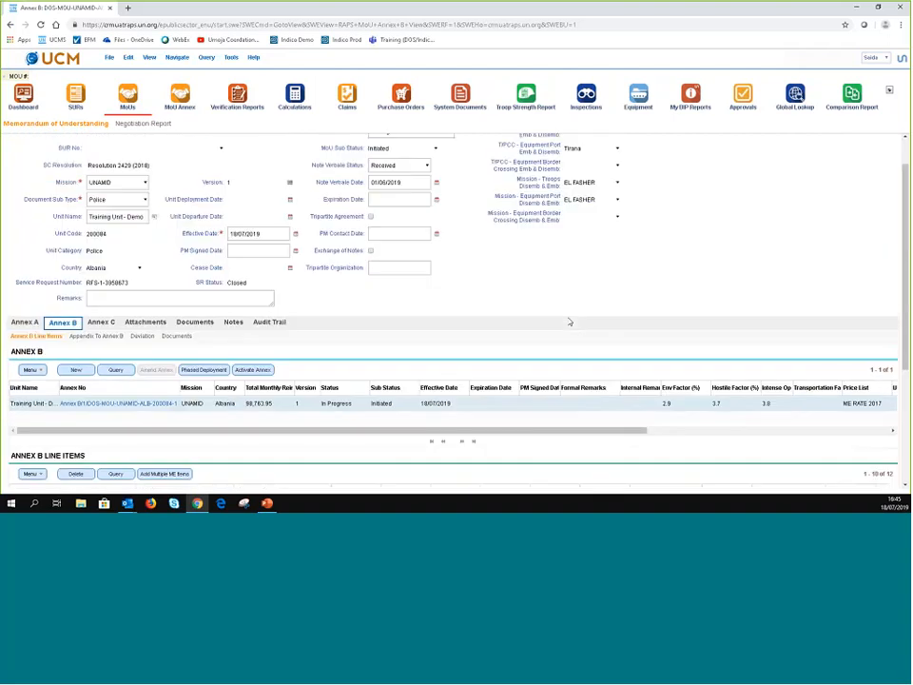
pyautogui.scroll(1, 569, 322)
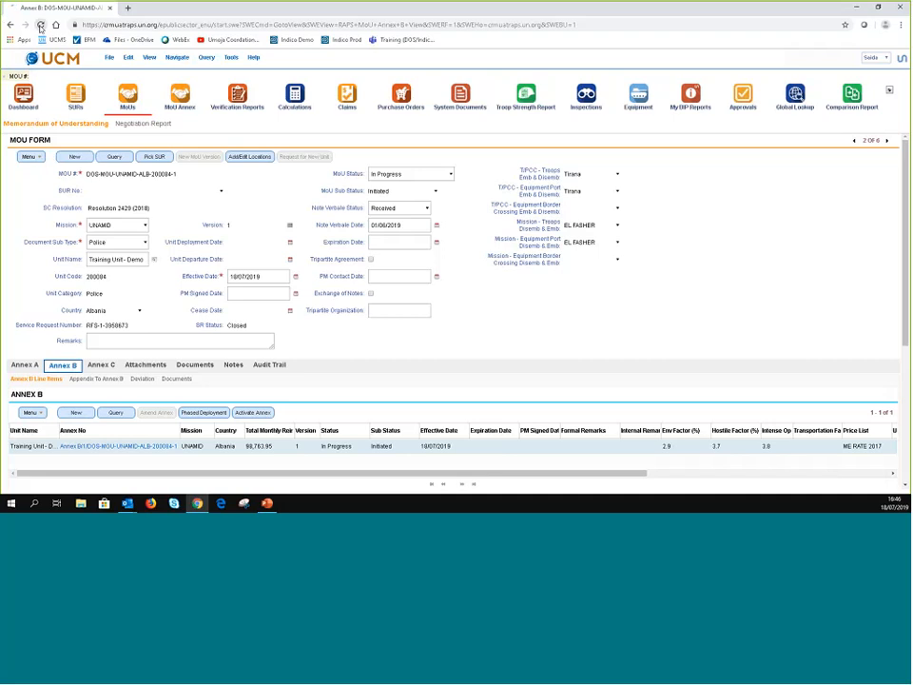
pyautogui.click(40, 25)
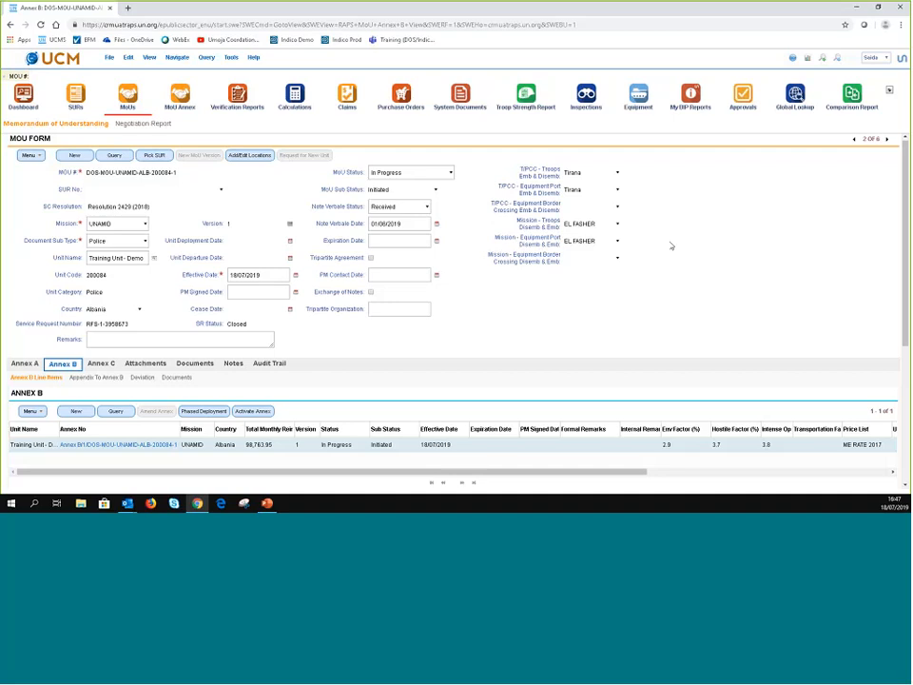
pyautogui.scroll(-3, 670, 245)
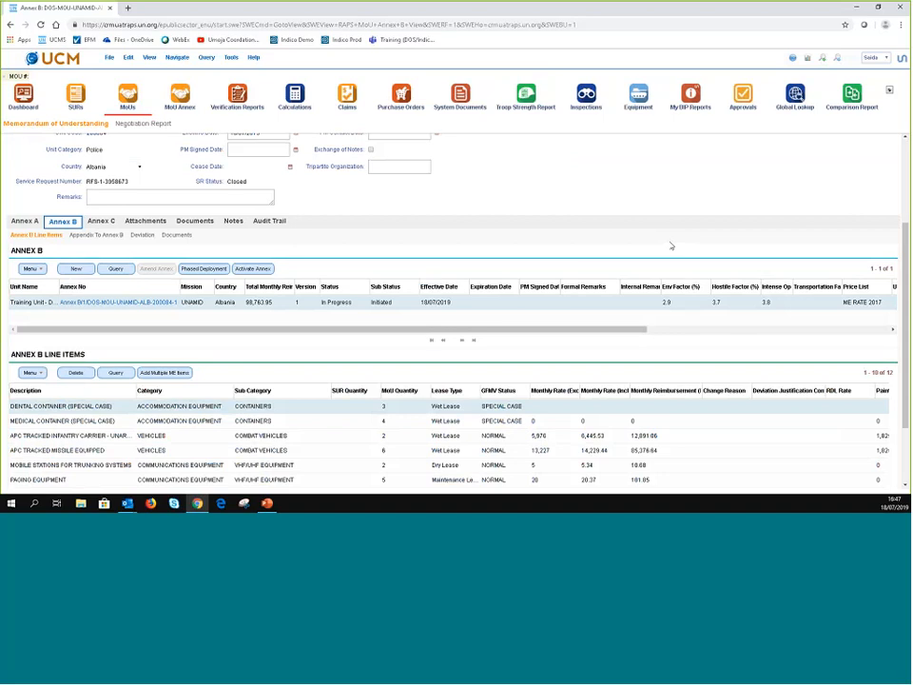
pyautogui.scroll(3, 670, 245)
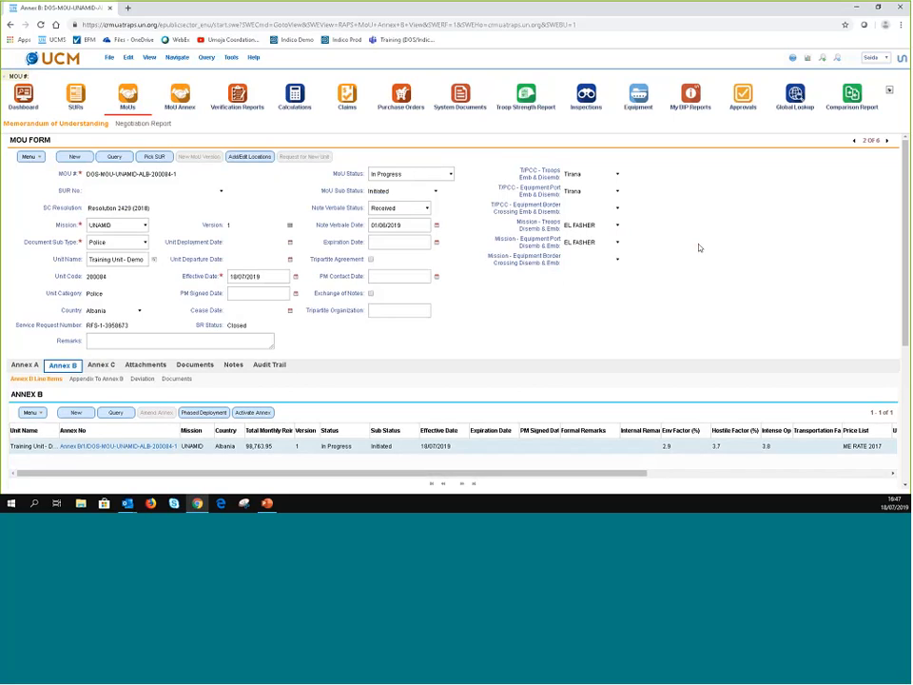
pyautogui.scroll(-1, 754, 250)
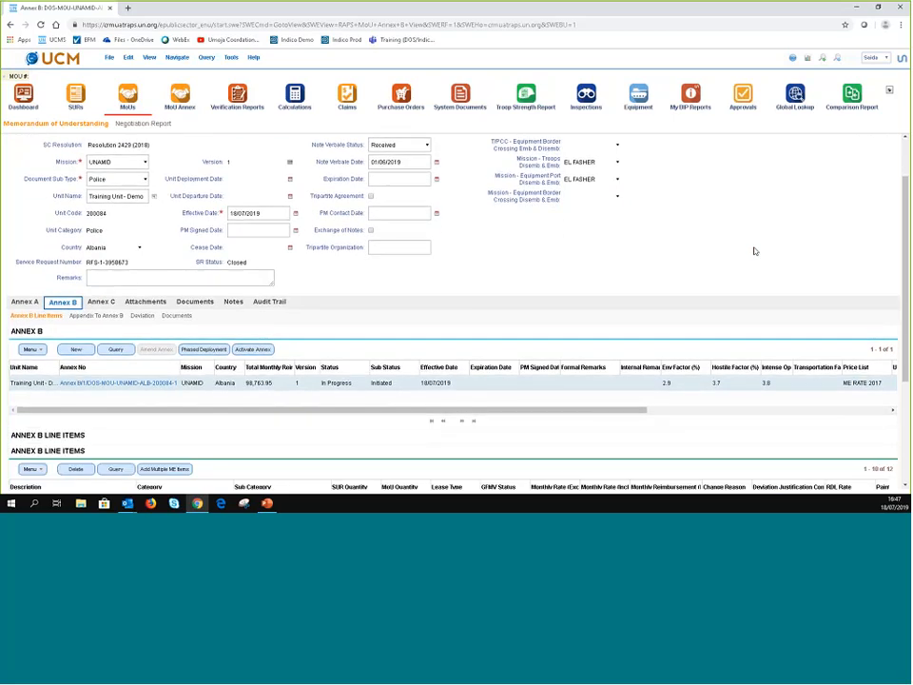
pyautogui.scroll(1, 747, 238)
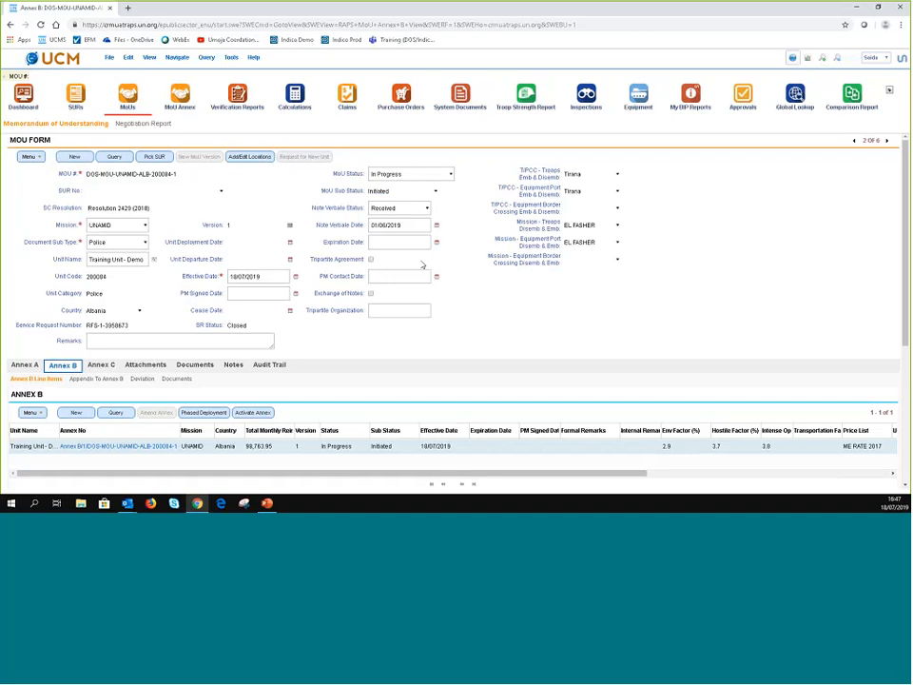
pyautogui.click(65, 367)
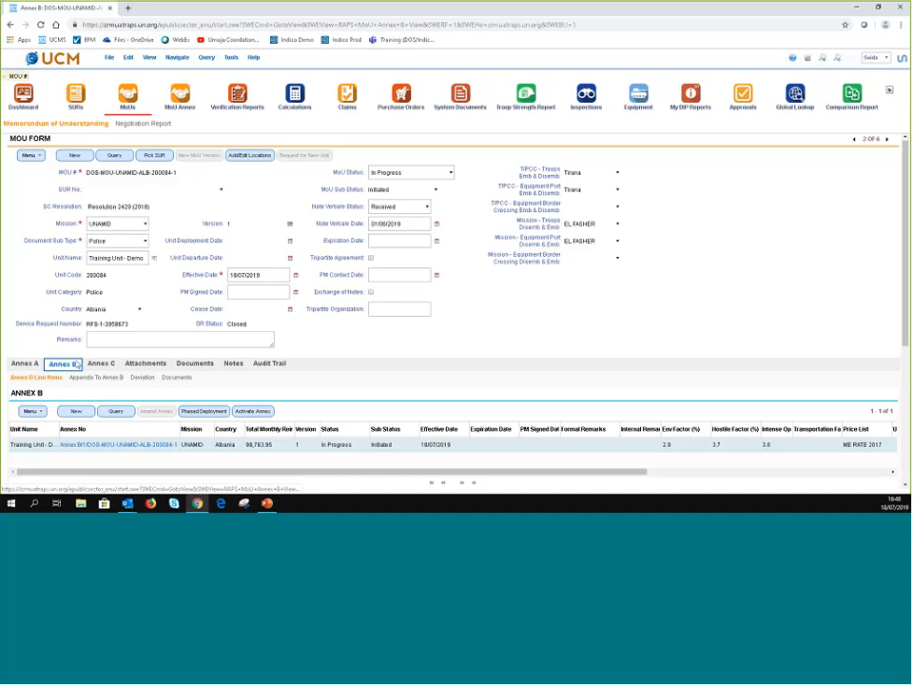
pyautogui.scroll(-3, 76, 364)
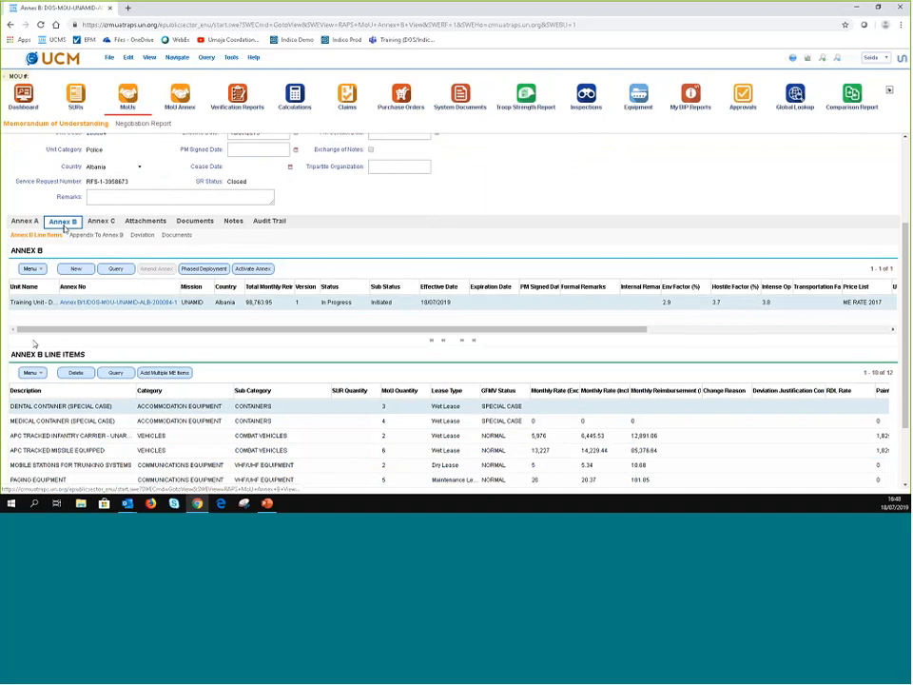
pyautogui.click(344, 302)
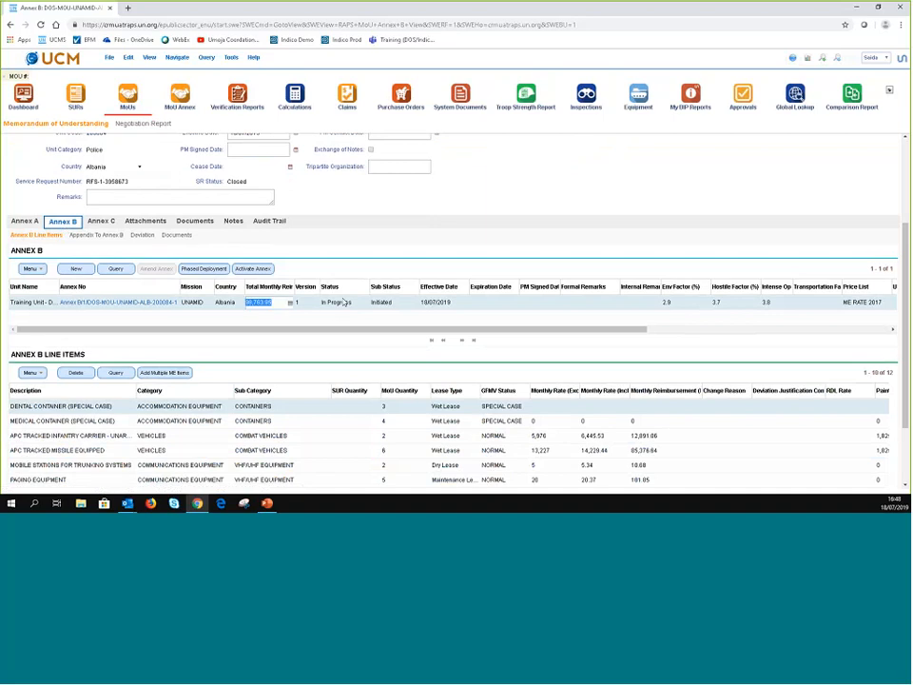
pyautogui.press('Tab')
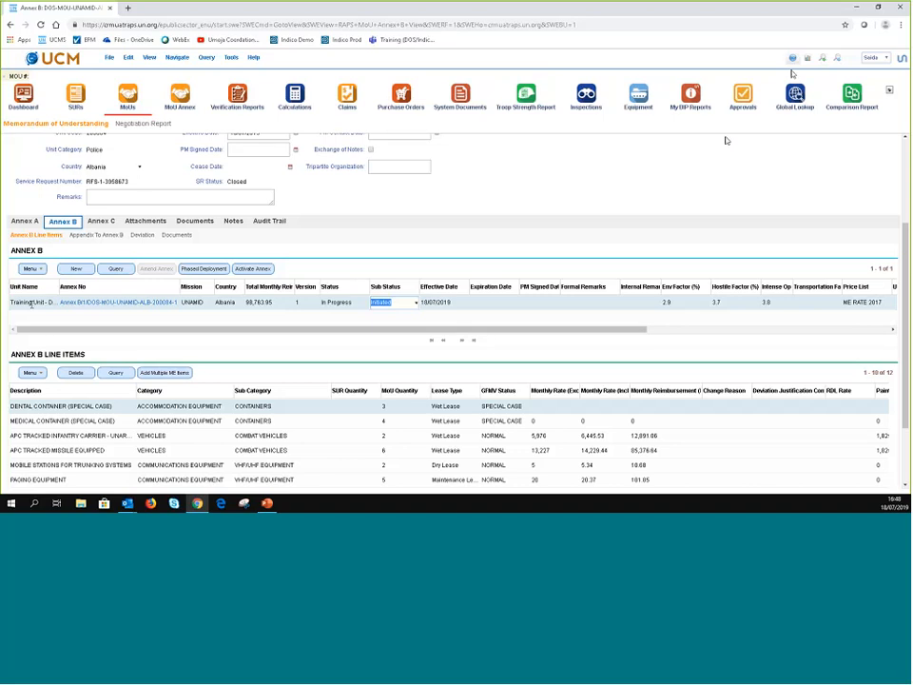
pyautogui.click(31, 303)
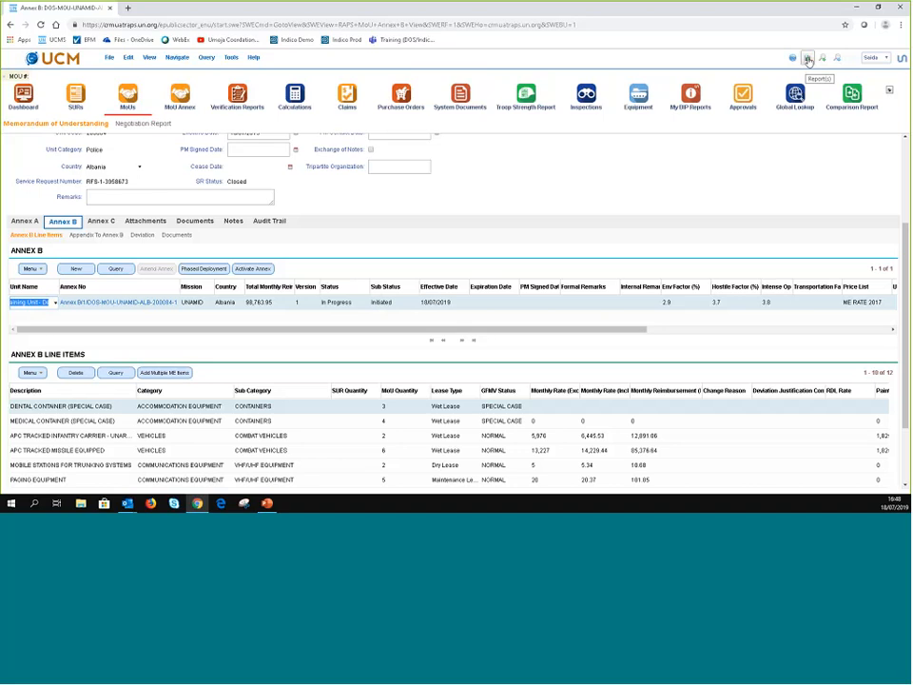
# - Submit a PDF MoU Annex B Report with custom name 'Training Test' to My Reports
pyautogui.click(808, 60)
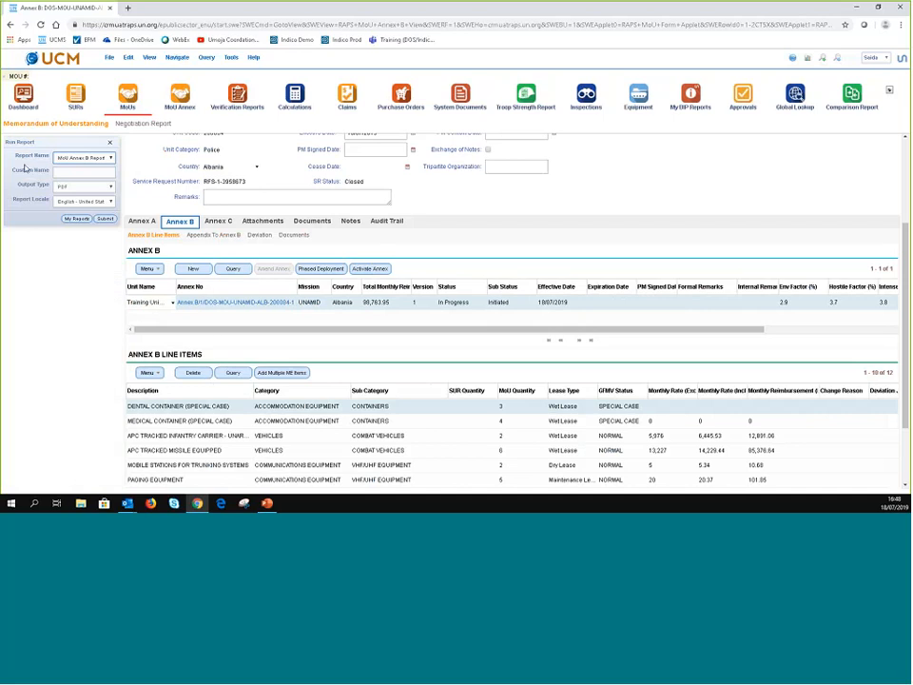
pyautogui.click(111, 158)
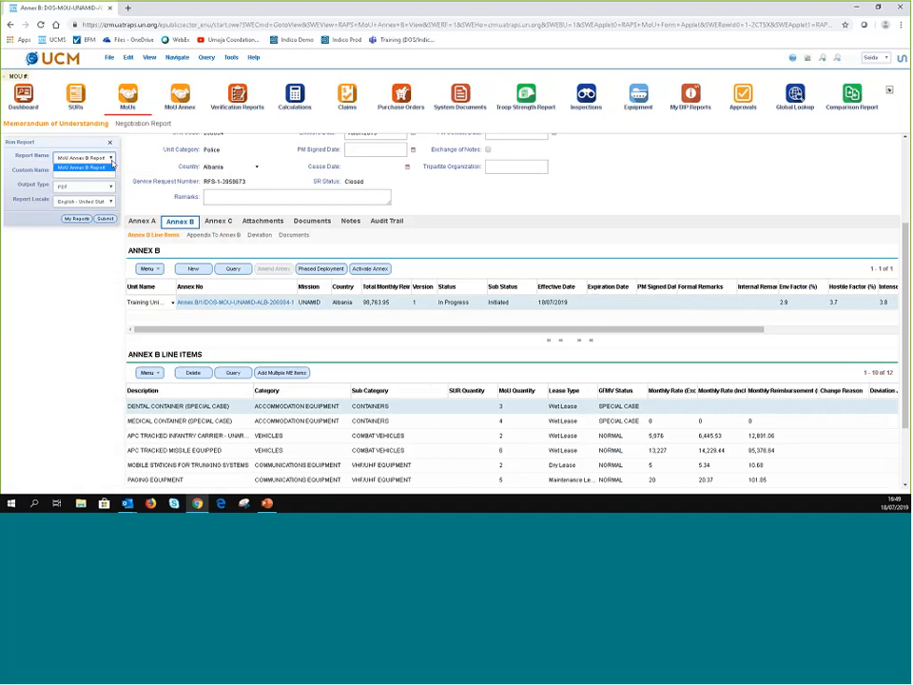
pyautogui.click(111, 166)
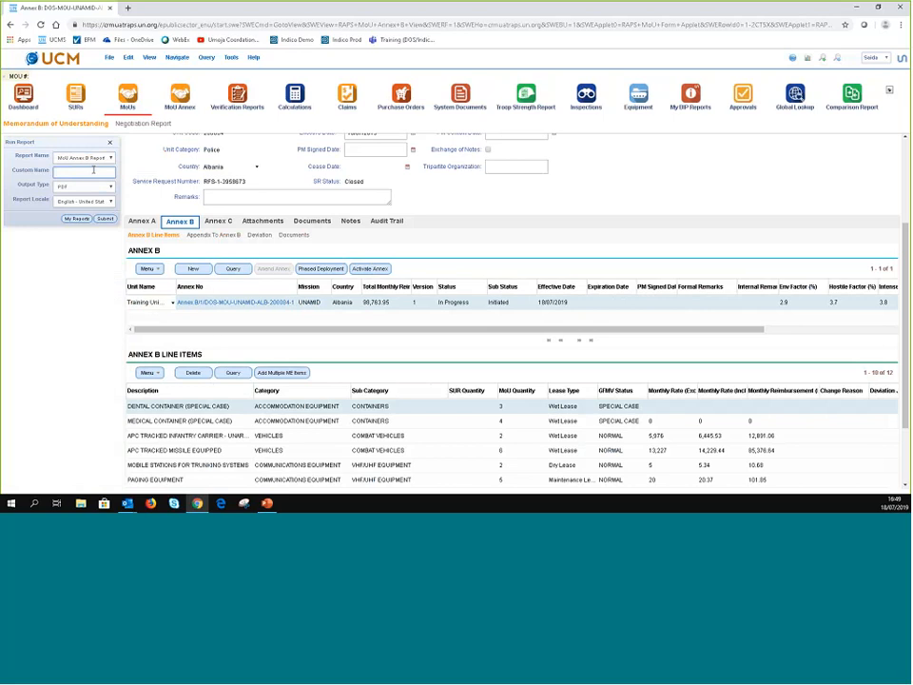
pyautogui.click(93, 169)
pyautogui.write('Training Test')
pyautogui.click(82, 188)
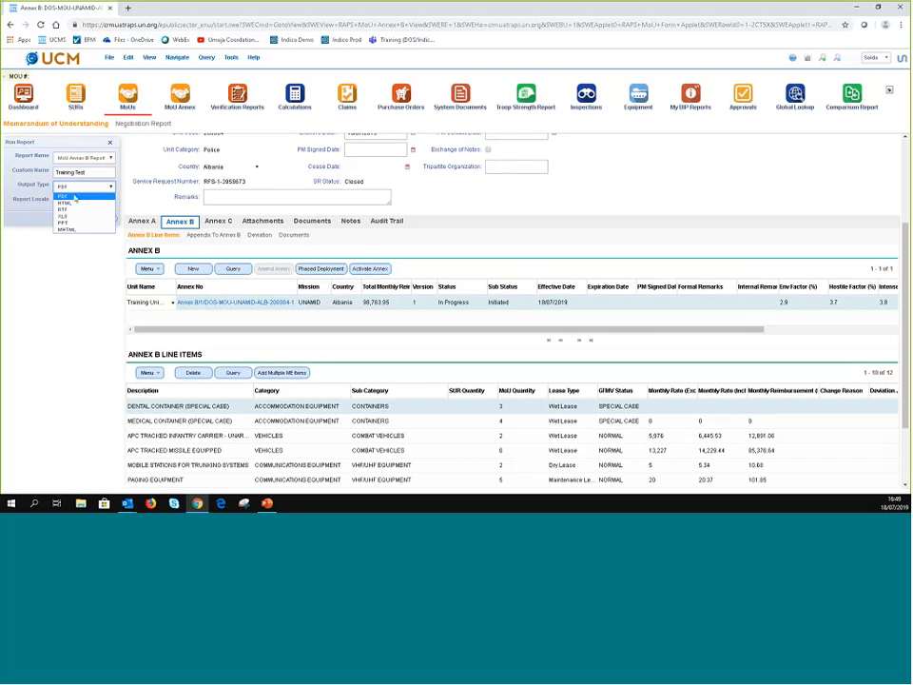
pyautogui.click(74, 197)
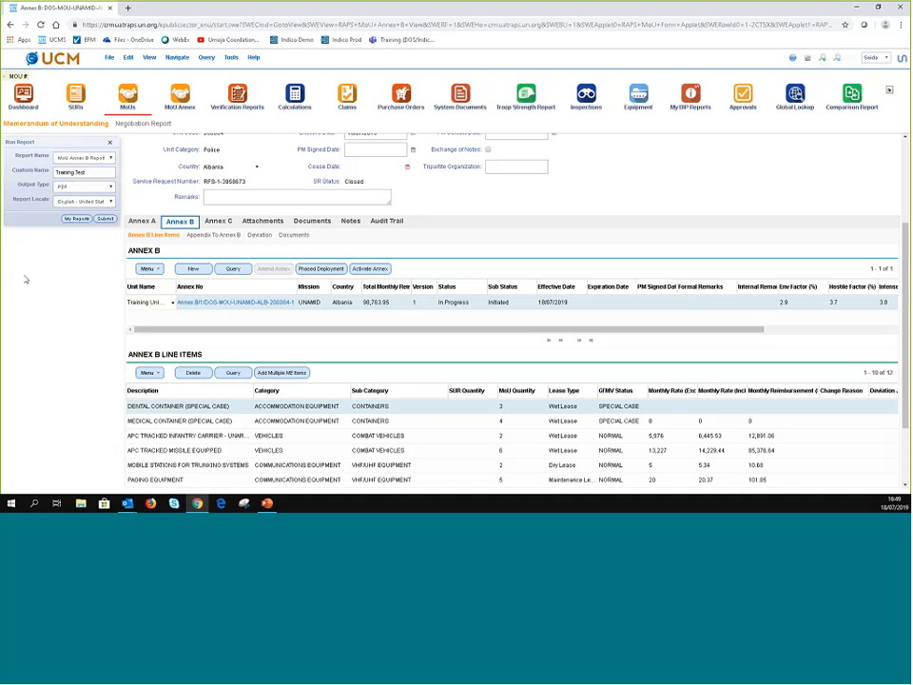
pyautogui.click(76, 219)
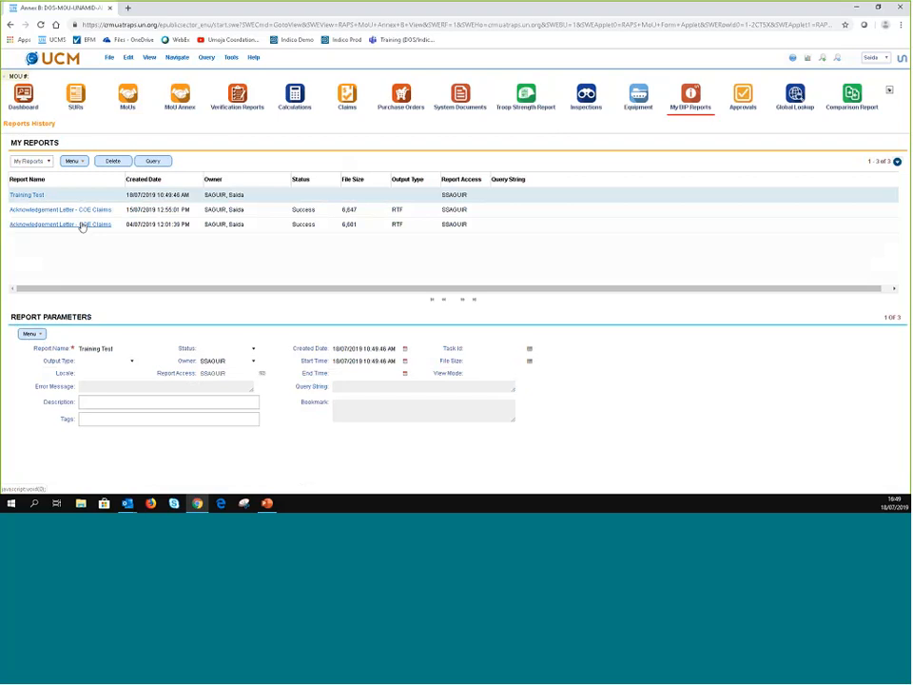
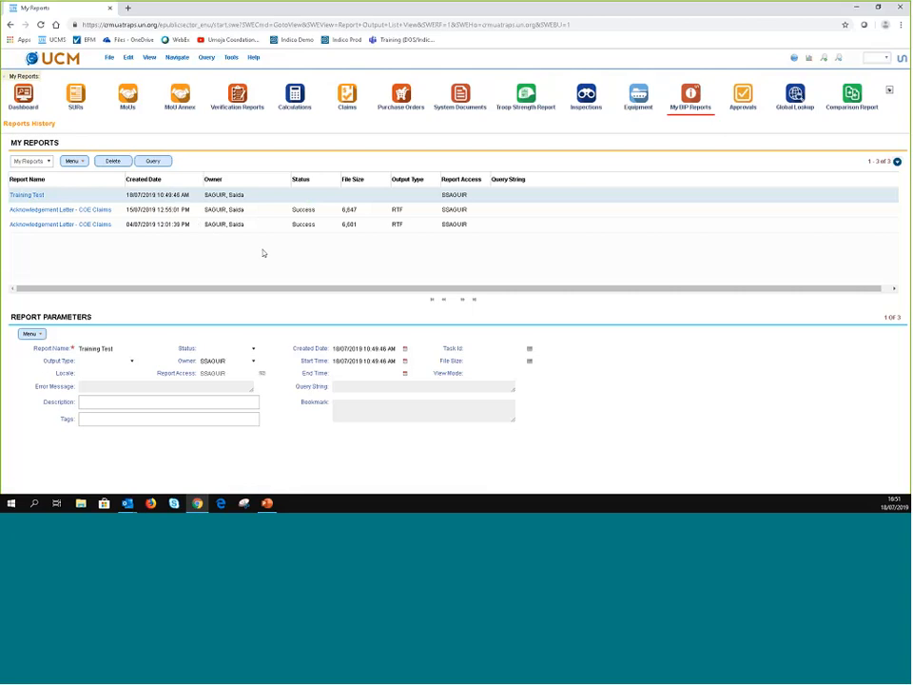
# - Refresh My Reports and review the Training Test and 15 July acknowledgement letter entries
pyautogui.click(172, 163)
pyautogui.click(320, 194)
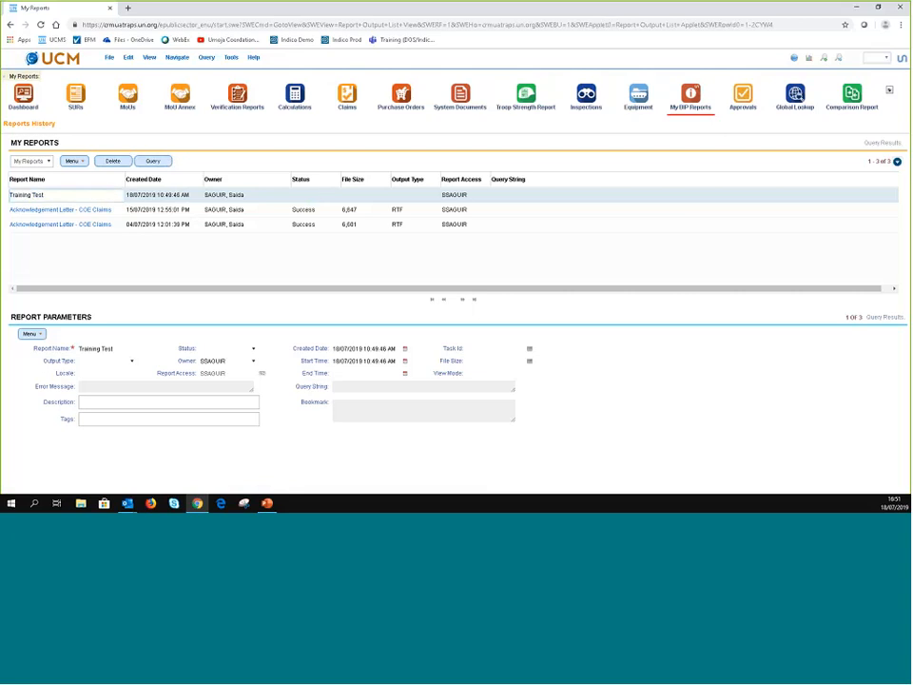
pyautogui.click(323, 215)
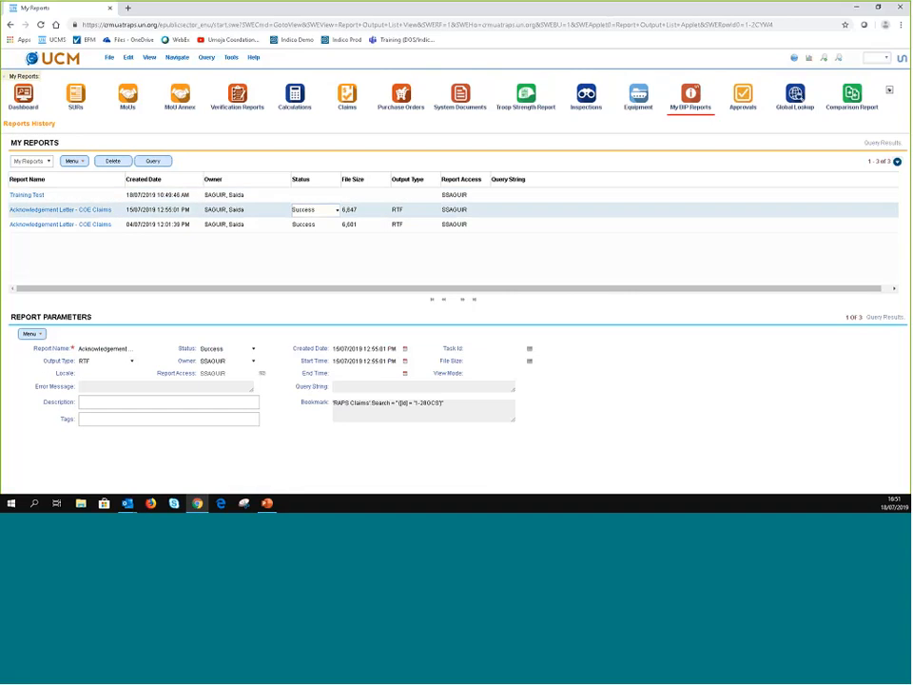
pyautogui.click(15, 198)
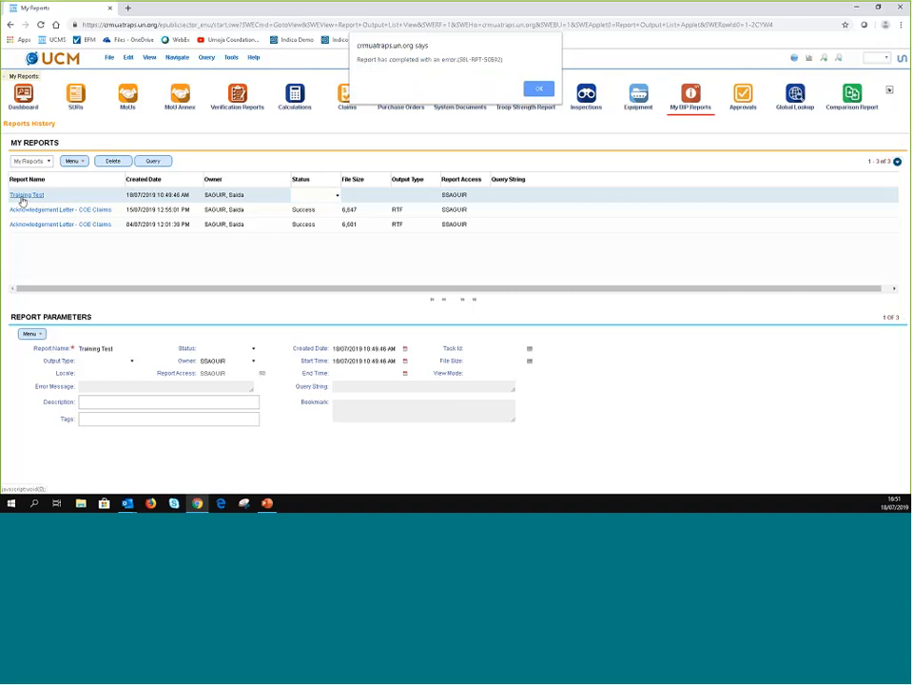
pyautogui.press('Return')
pyautogui.click(335, 202)
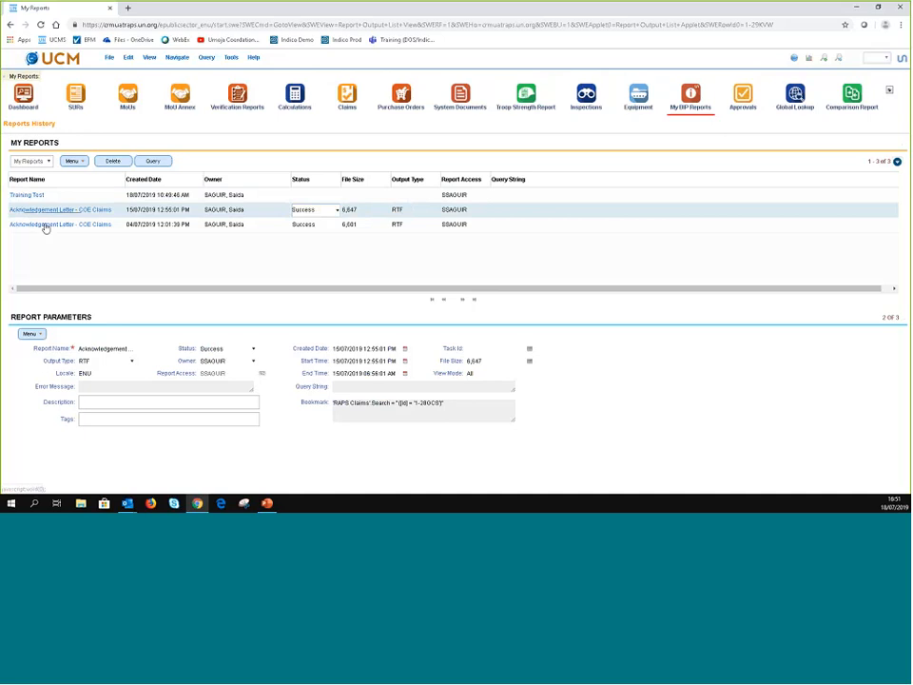
# - Download and open the Acknowledgement Letter - COE Claims RTF, then return to the MoU list
pyautogui.click(44, 225)
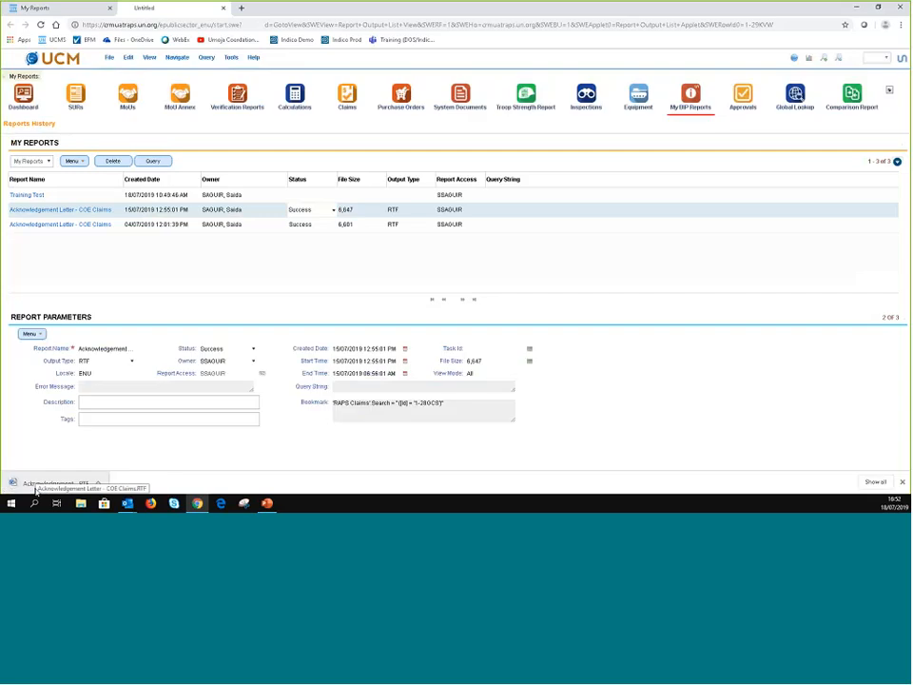
pyautogui.click(35, 487)
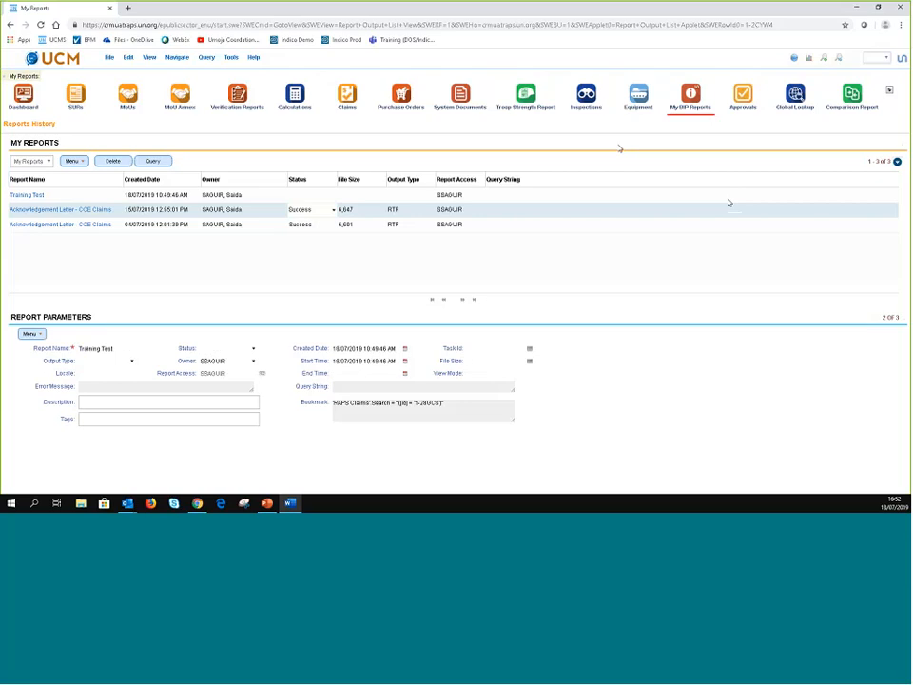
pyautogui.click(255, 198)
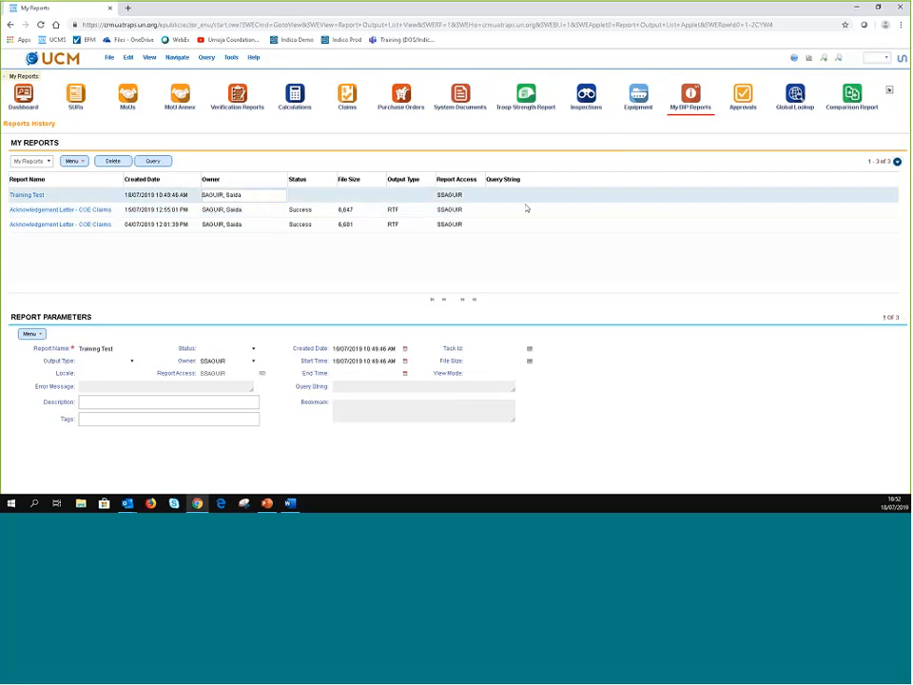
pyautogui.click(685, 127)
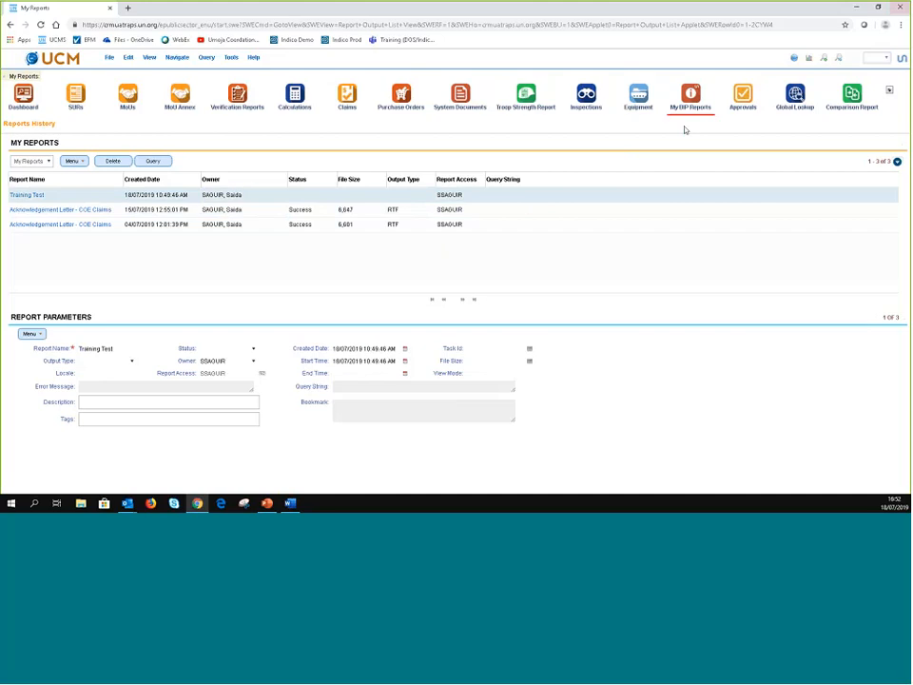
# - Limit the MoU list to my own records and open the UNAMID Albania training unit MoU
pyautogui.click(877, 62)
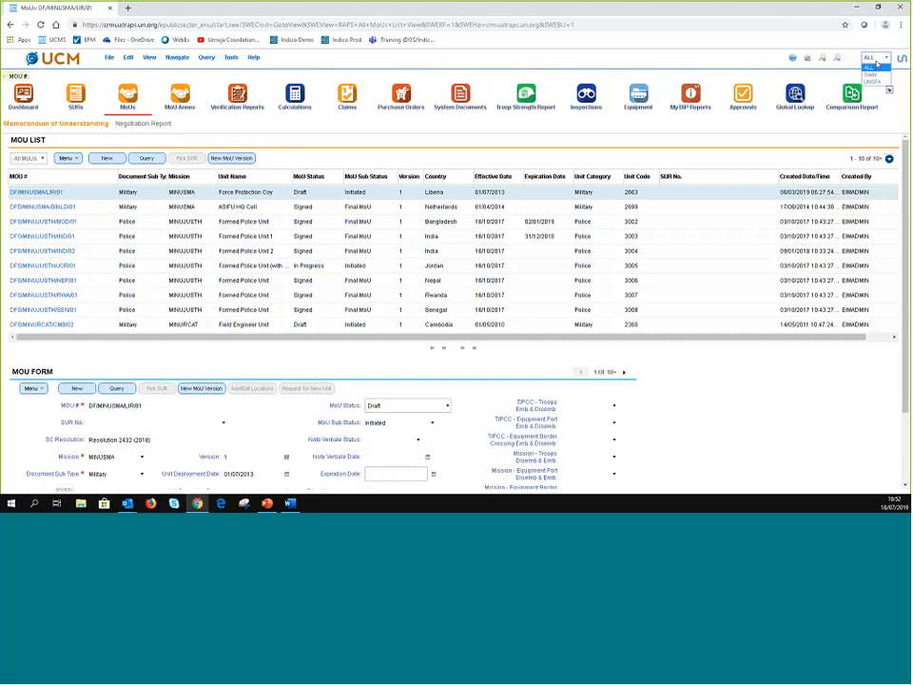
pyautogui.click(872, 76)
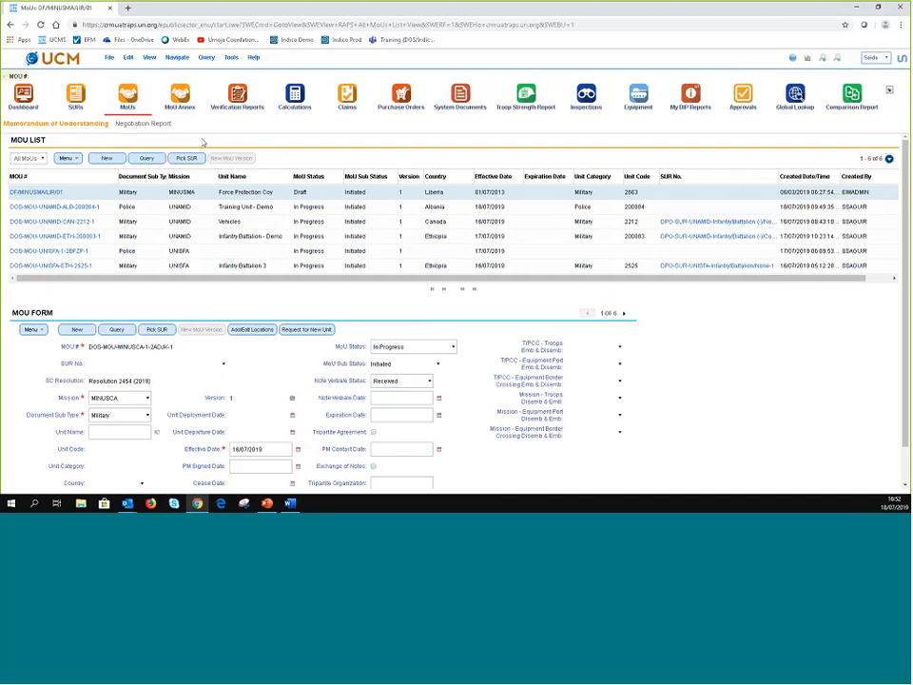
pyautogui.click(34, 207)
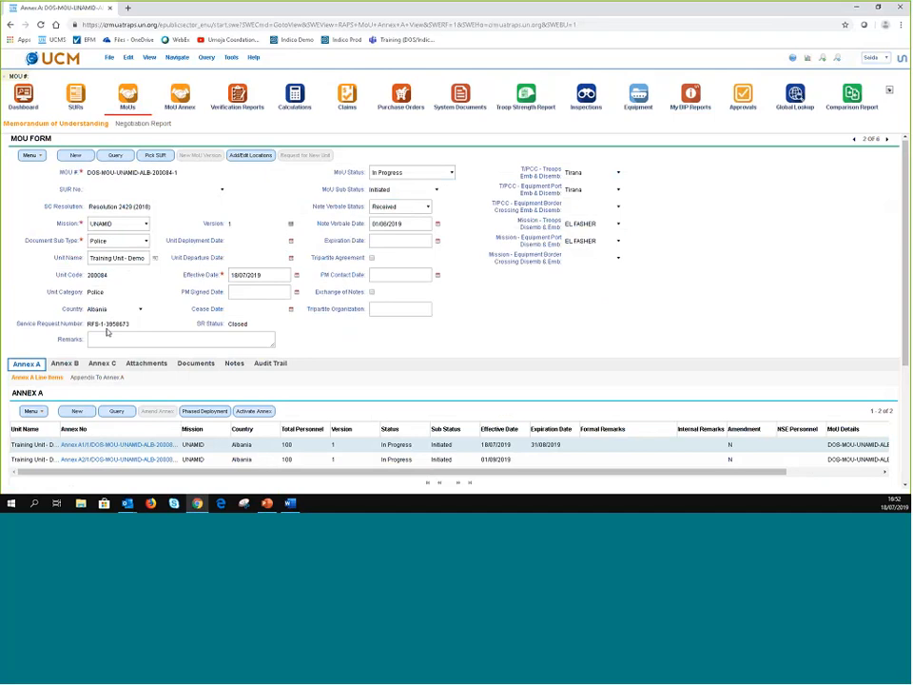
# - Submit the Appendix 1 to Annex A - Military Unit report and view it in My Reports
pyautogui.click(106, 377)
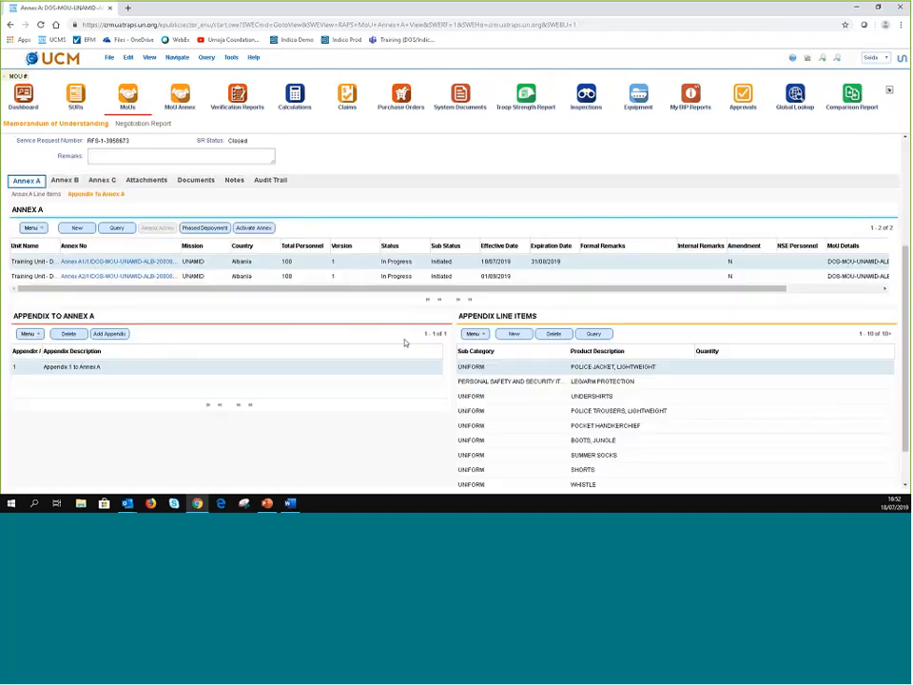
pyautogui.scroll(-1, 404, 343)
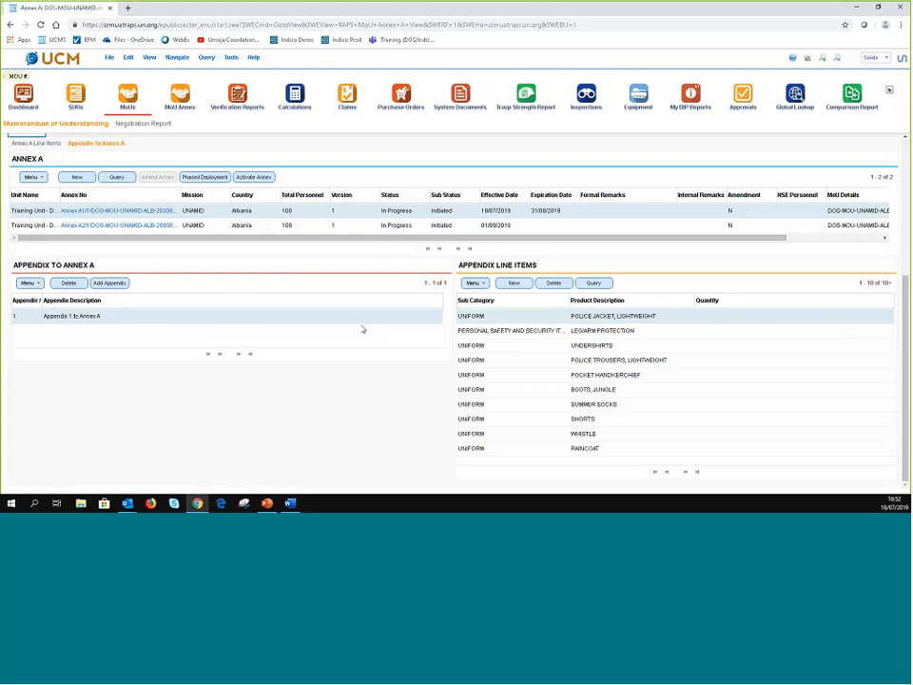
pyautogui.click(72, 316)
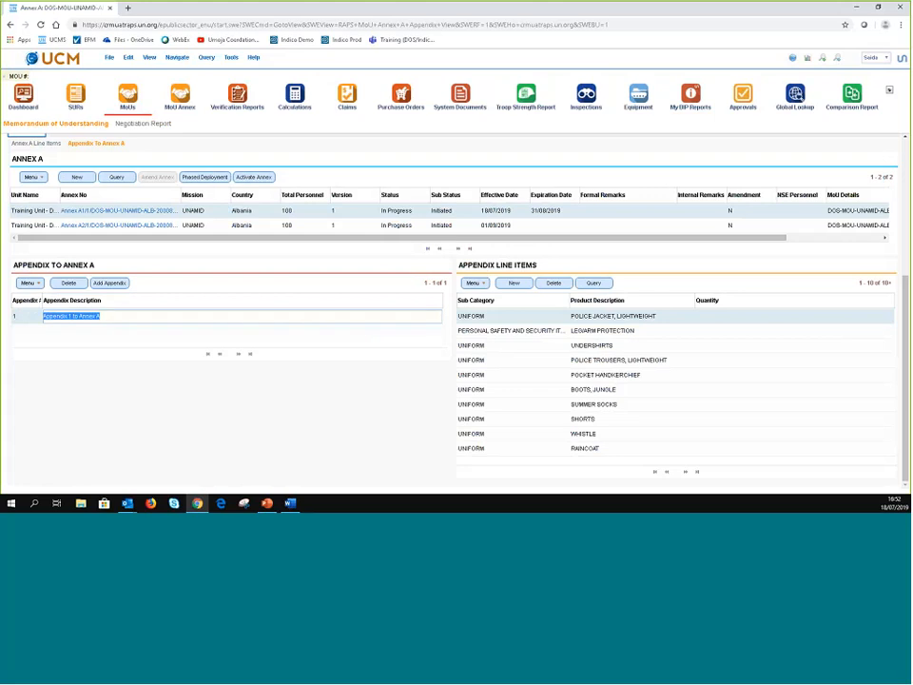
pyautogui.click(808, 58)
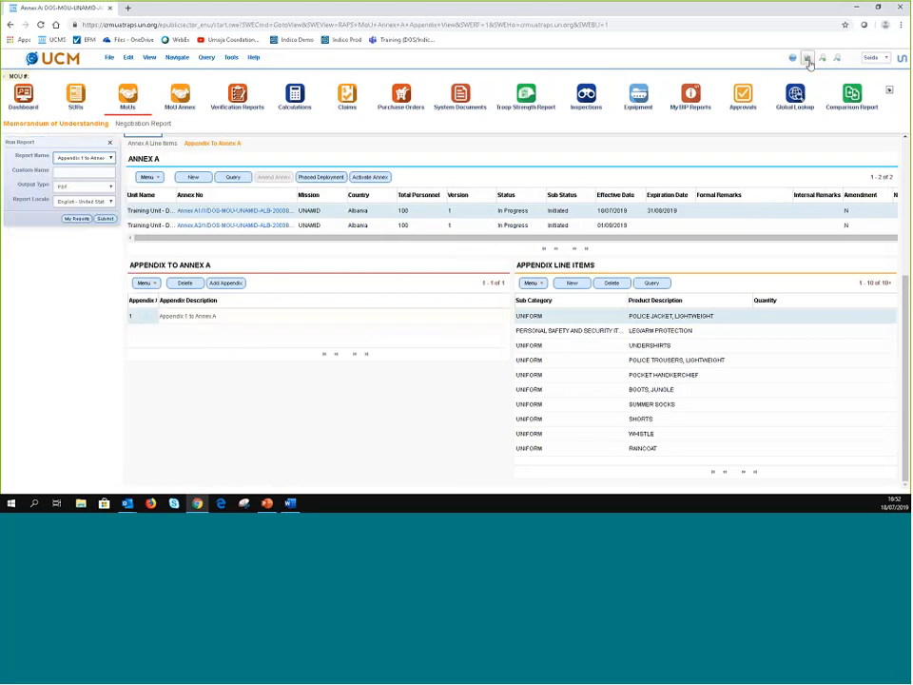
pyautogui.click(103, 221)
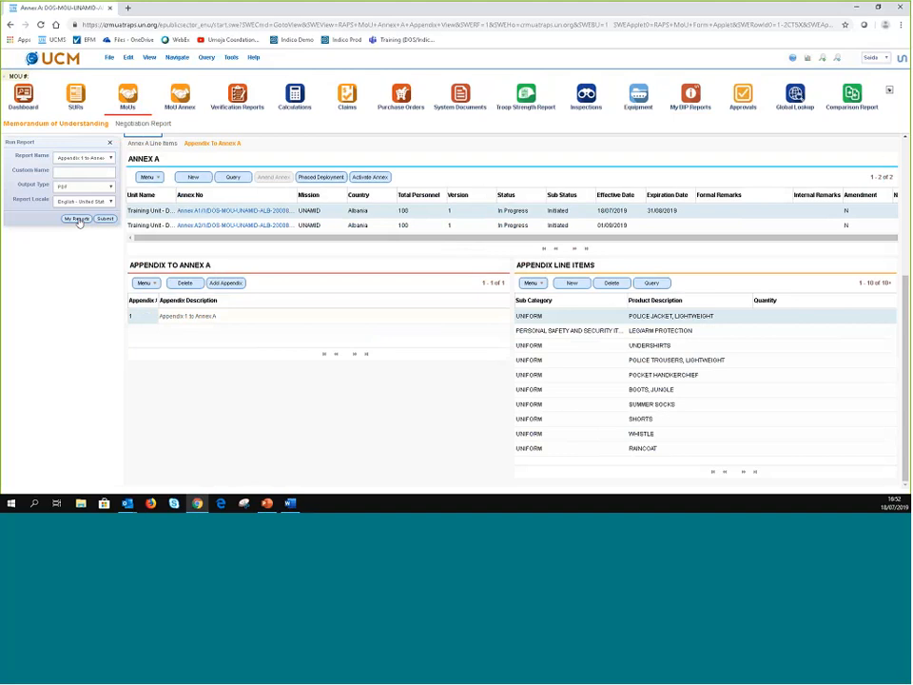
pyautogui.click(77, 219)
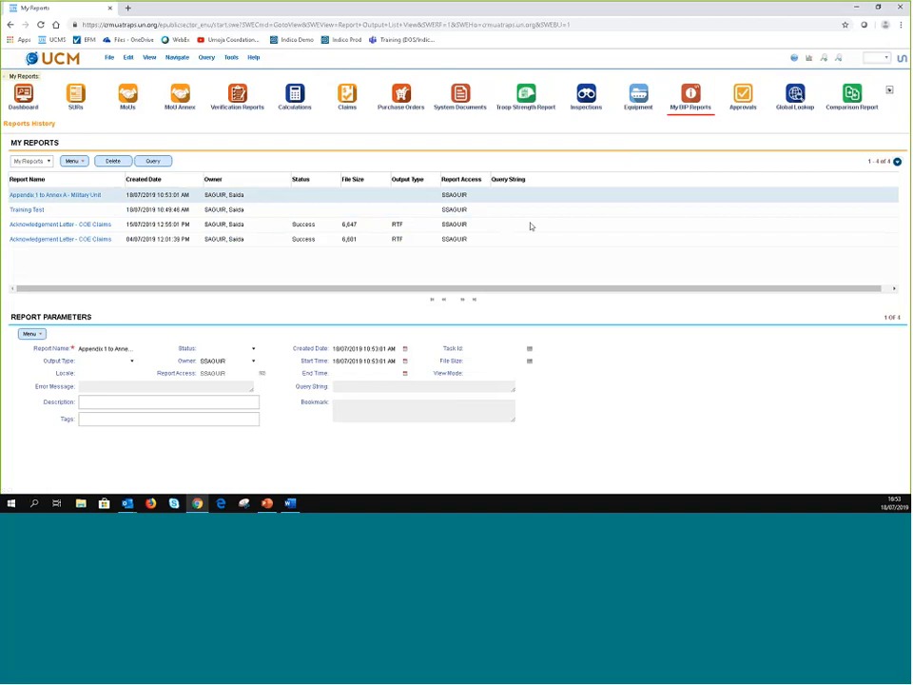
# - Filter the MoU list to my own records and reopen the UNAMID Albania training unit MoU
pyautogui.click(127, 96)
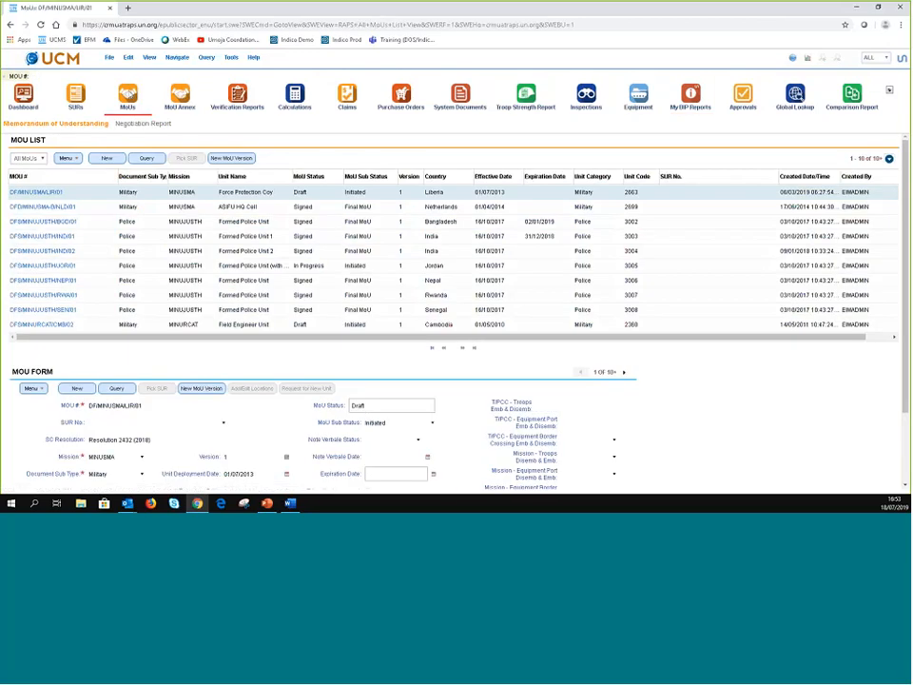
pyautogui.click(873, 58)
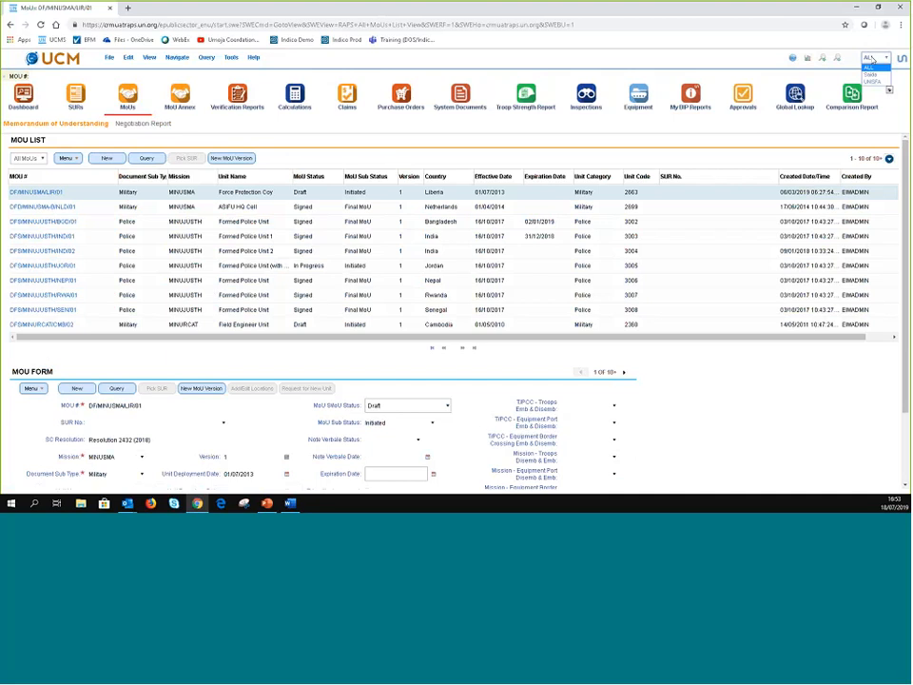
pyautogui.click(870, 75)
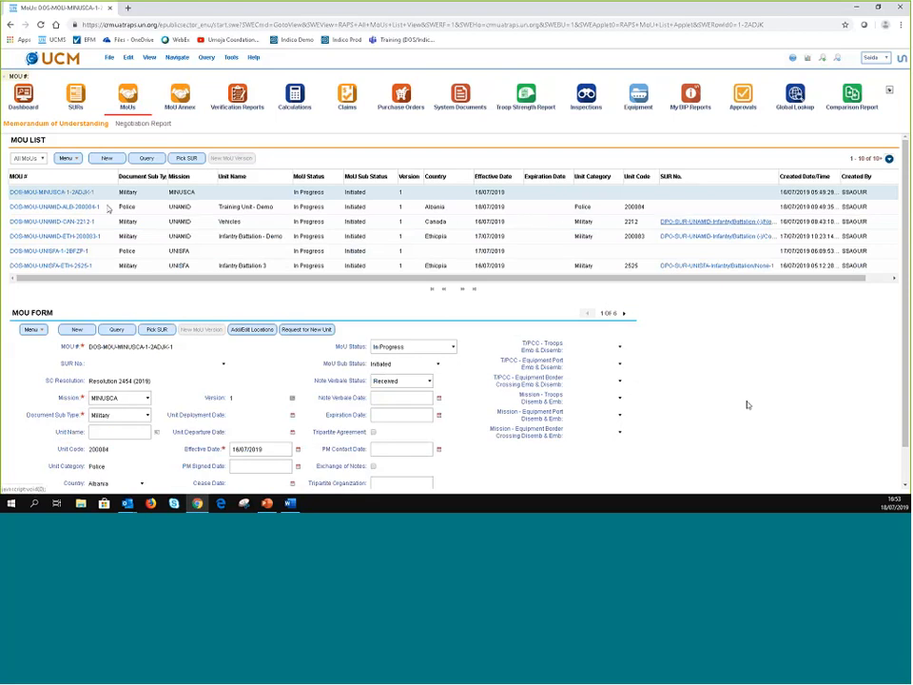
pyautogui.click(93, 207)
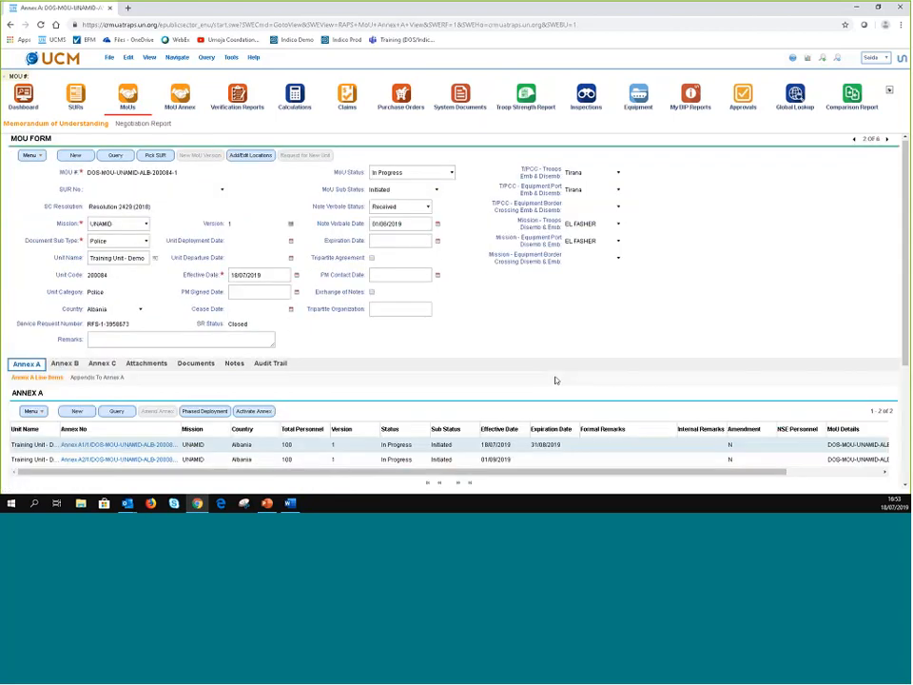
# - Review the MoU's Annex B section
pyautogui.scroll(-1, 524, 361)
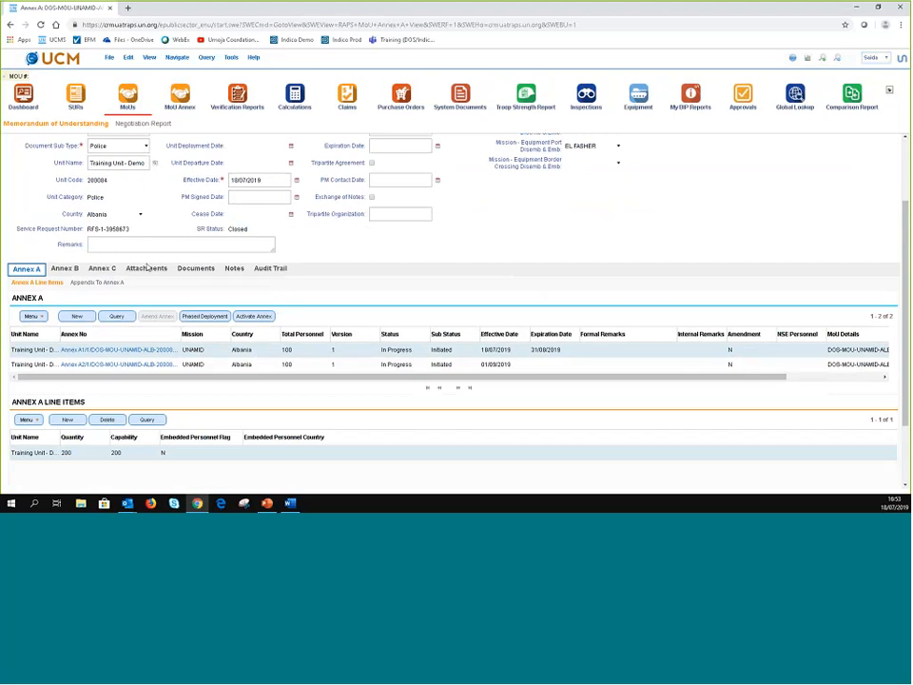
pyautogui.click(65, 269)
pyautogui.scroll(-5, 489, 348)
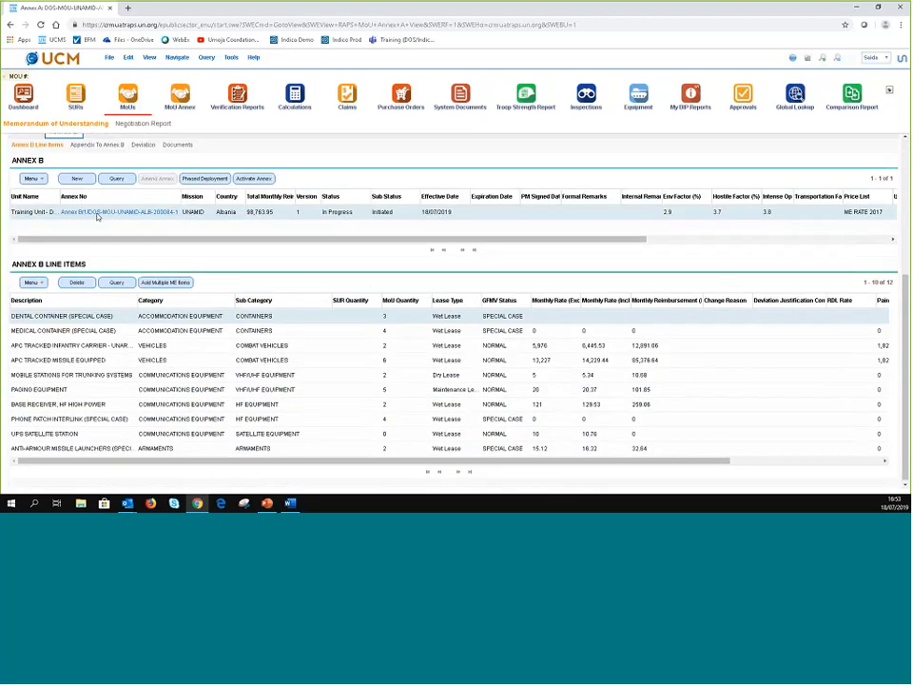
pyautogui.scroll(3, 57, 248)
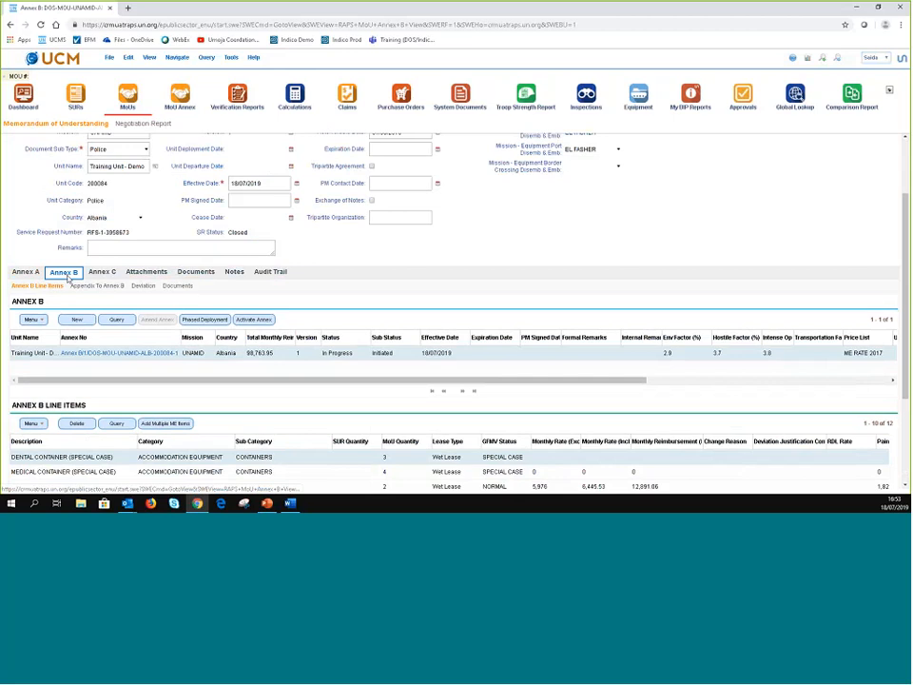
pyautogui.scroll(2, 81, 286)
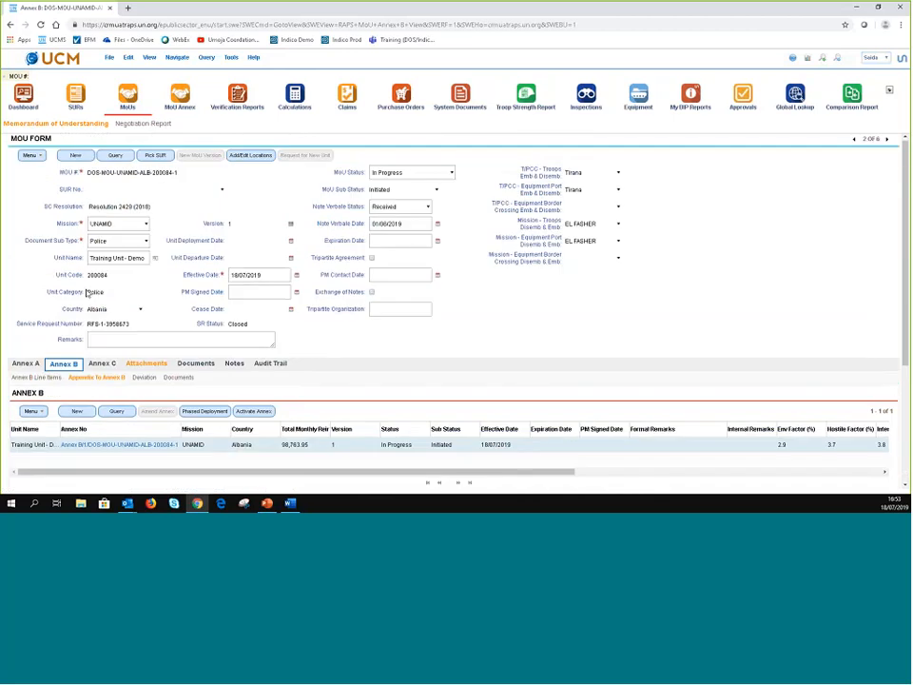
pyautogui.scroll(-4, 202, 297)
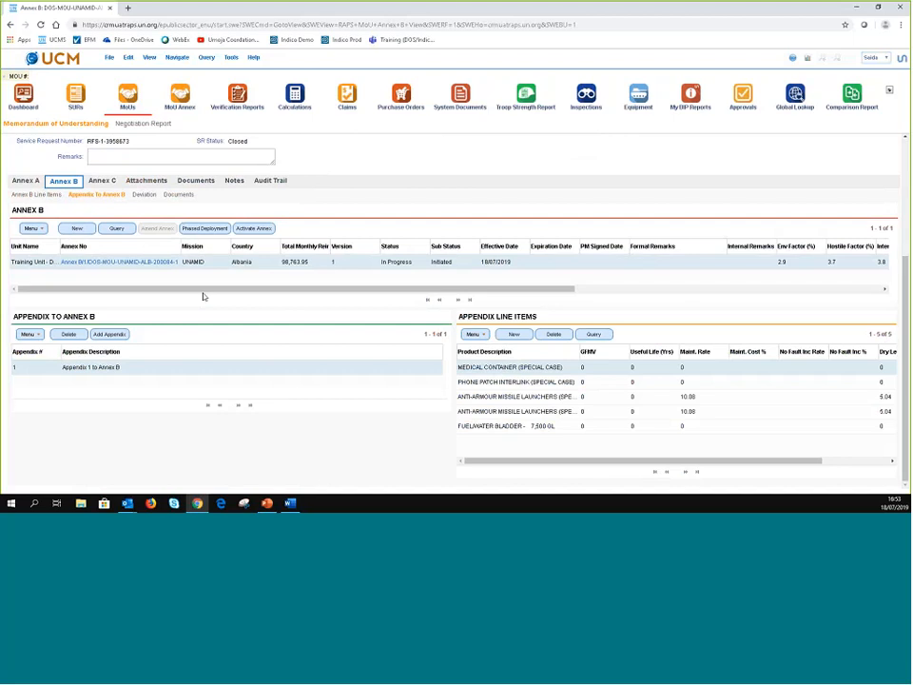
# - Select the training unit's Annex C record and show its Appendix to Annex C items
pyautogui.click(93, 180)
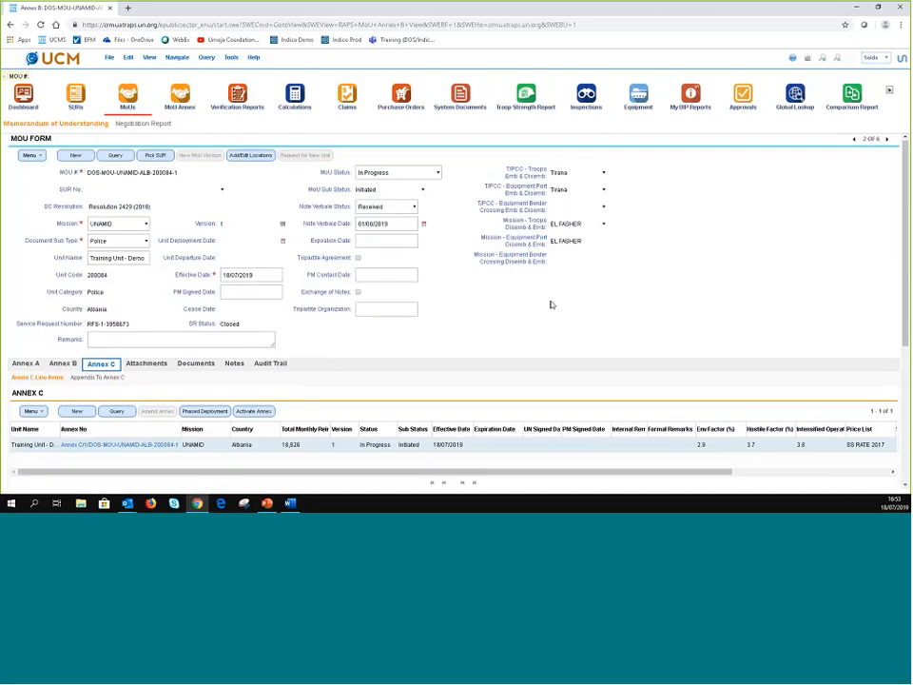
pyautogui.scroll(-4, 12, 255)
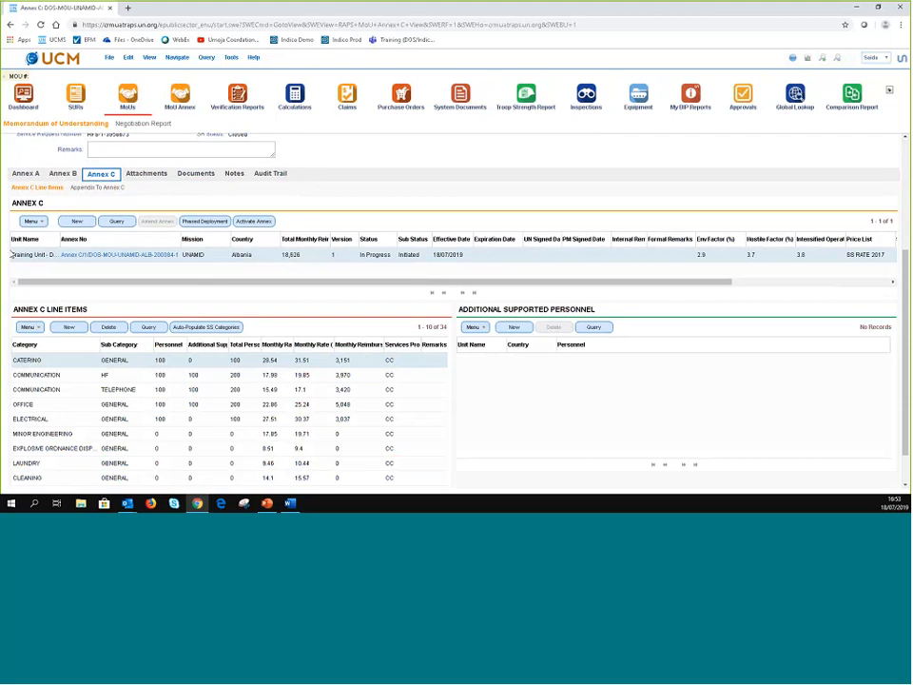
pyautogui.click(11, 255)
pyautogui.click(97, 188)
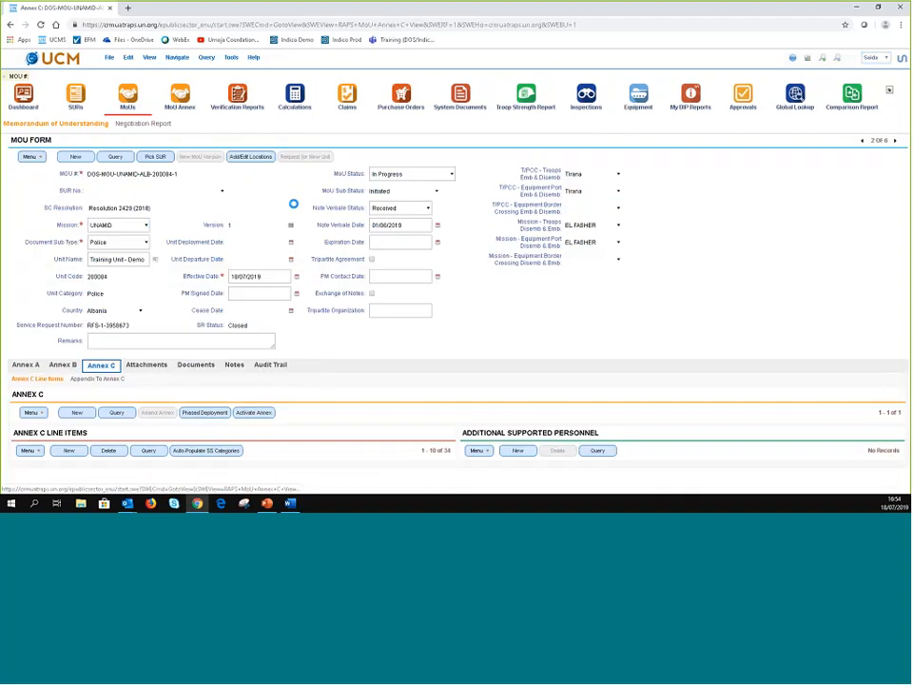
pyautogui.scroll(-1, 384, 380)
pyautogui.scroll(-3, 384, 380)
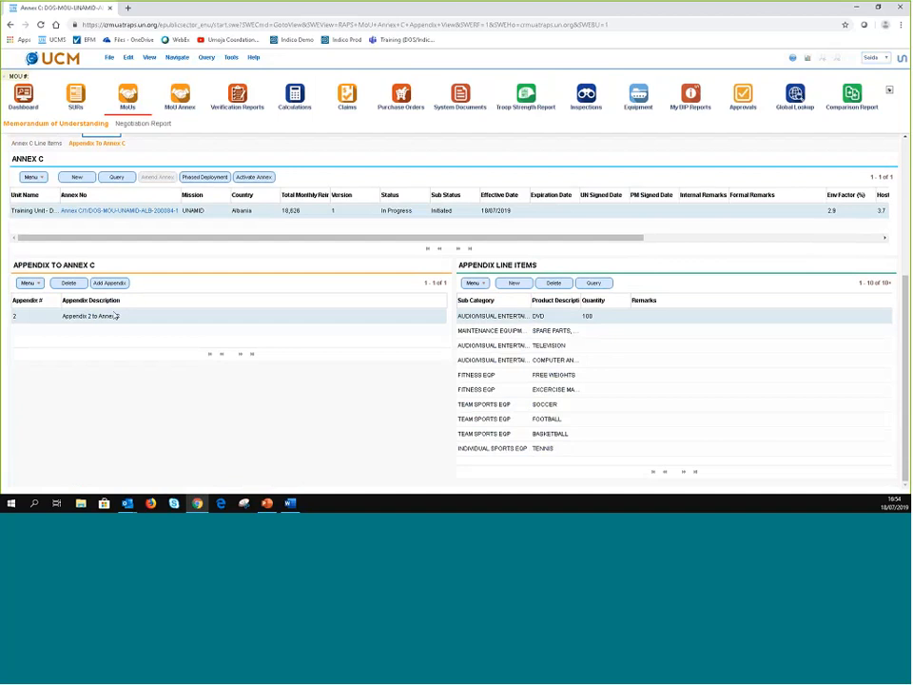
# - Submit the Appendix 2 to Annex C report
pyautogui.click(114, 316)
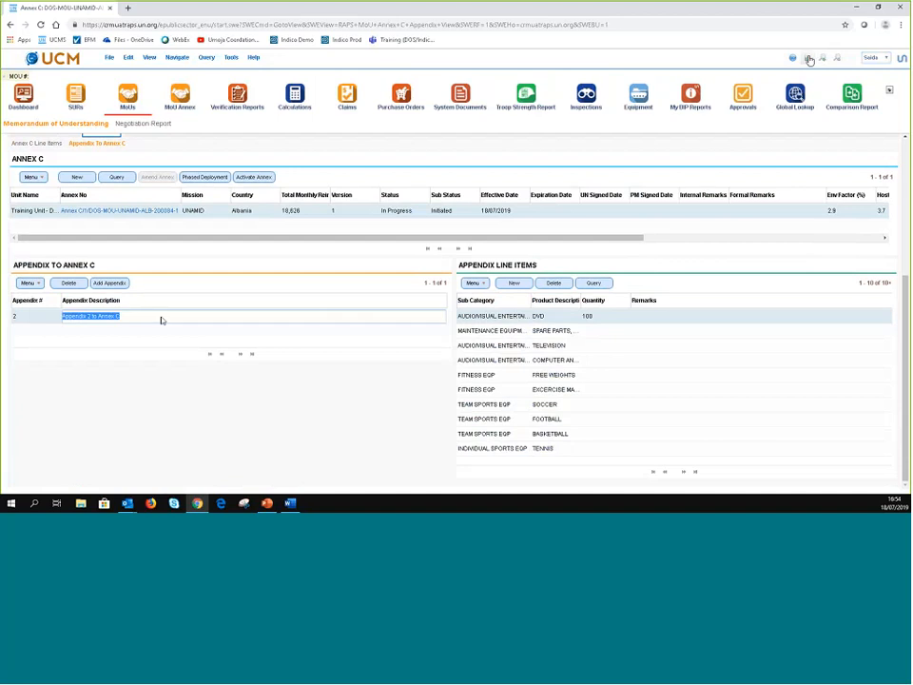
pyautogui.click(809, 60)
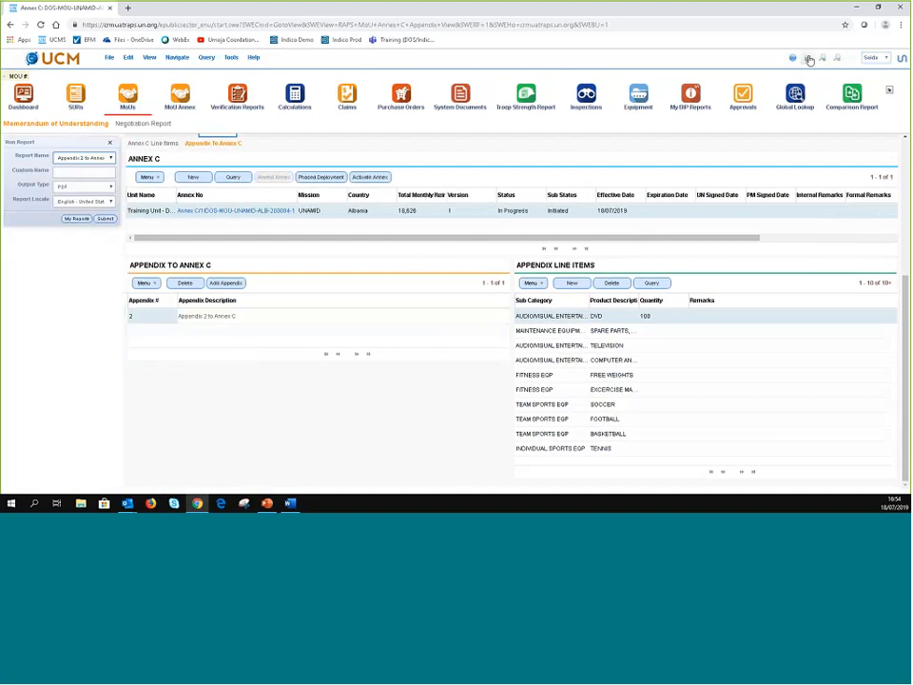
pyautogui.click(106, 220)
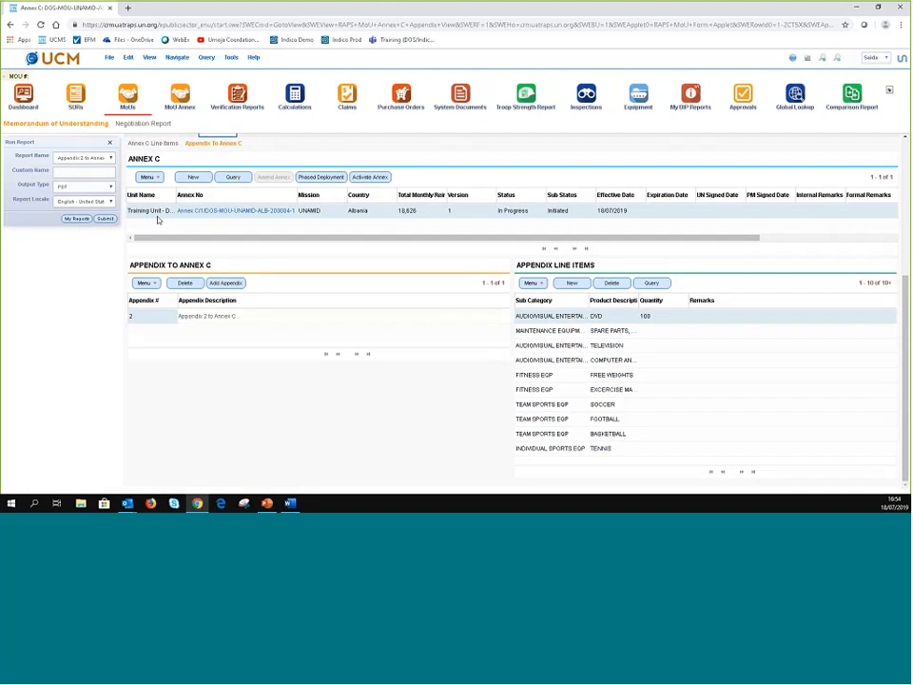
pyautogui.click(109, 143)
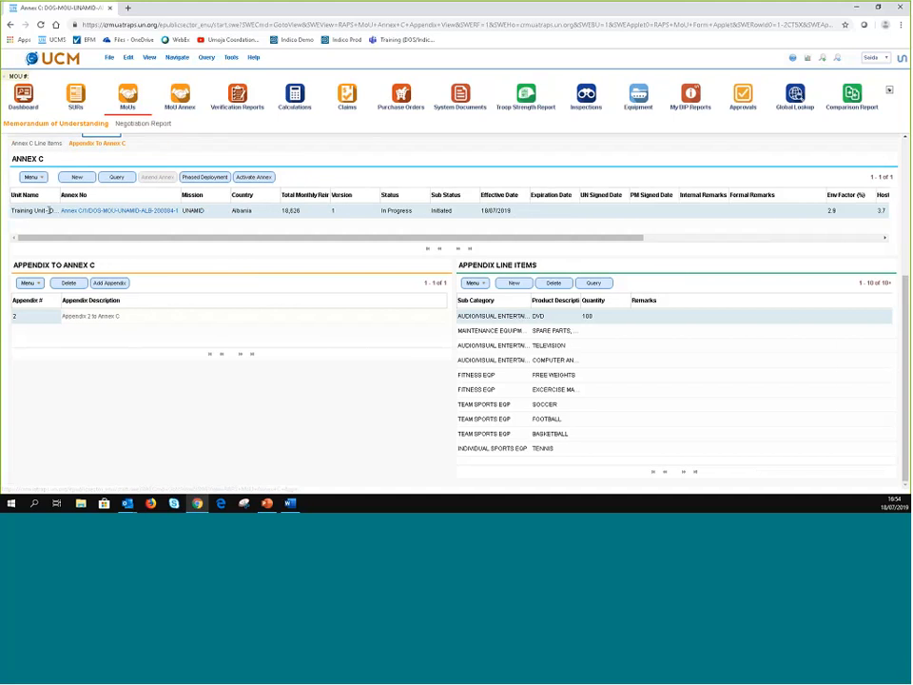
# - Select the Annex C record and submit the Appendix 1 to Annex C report
pyautogui.click(35, 212)
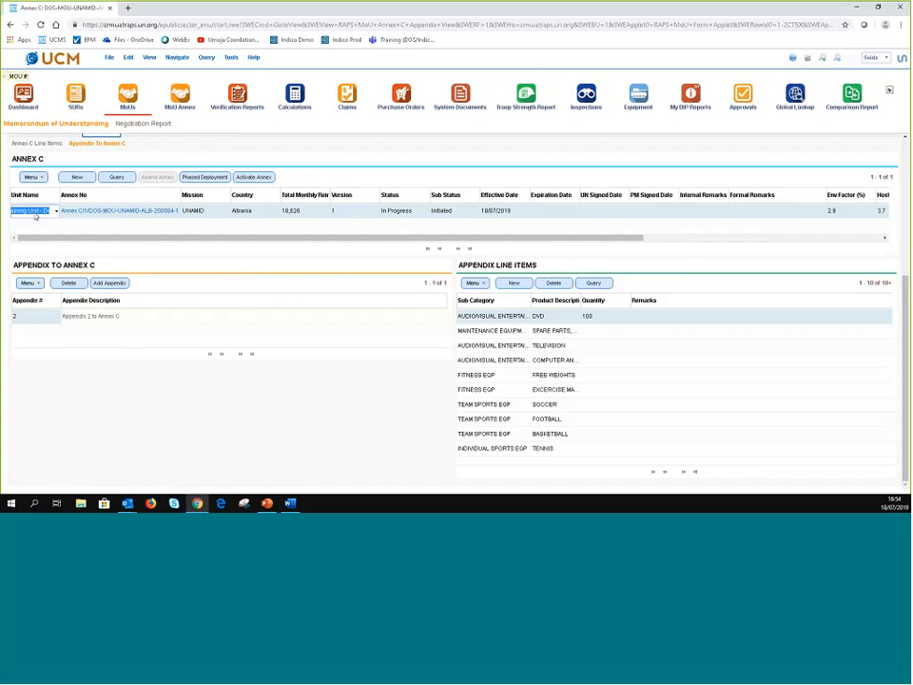
pyautogui.click(213, 215)
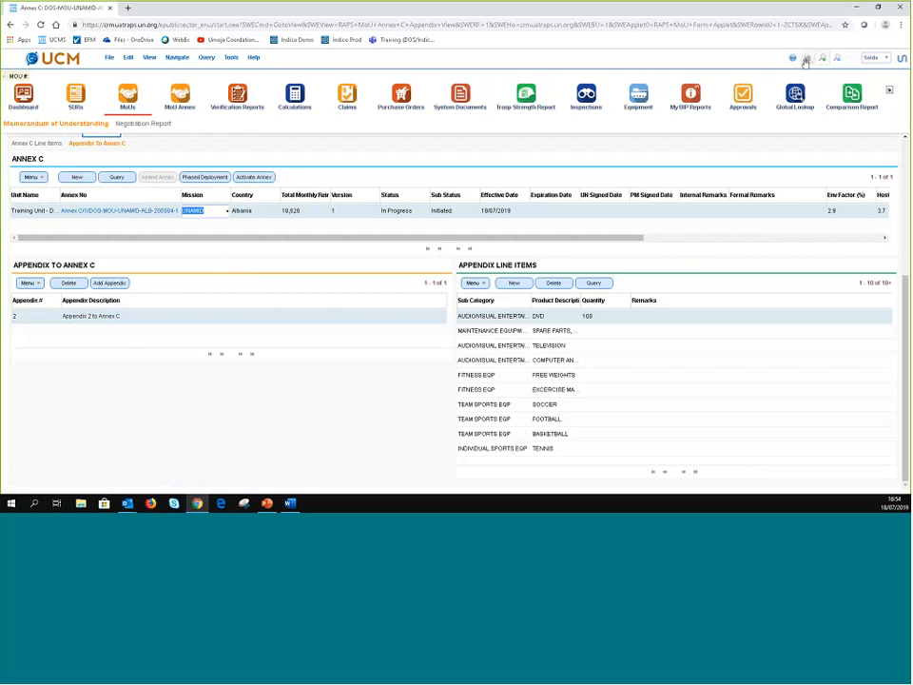
pyautogui.click(806, 59)
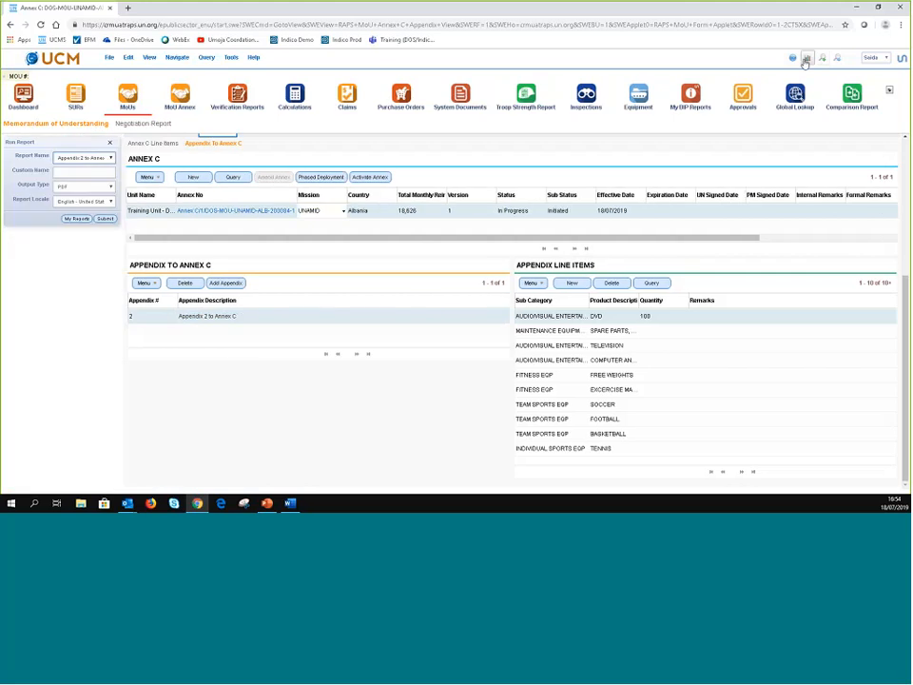
pyautogui.click(109, 142)
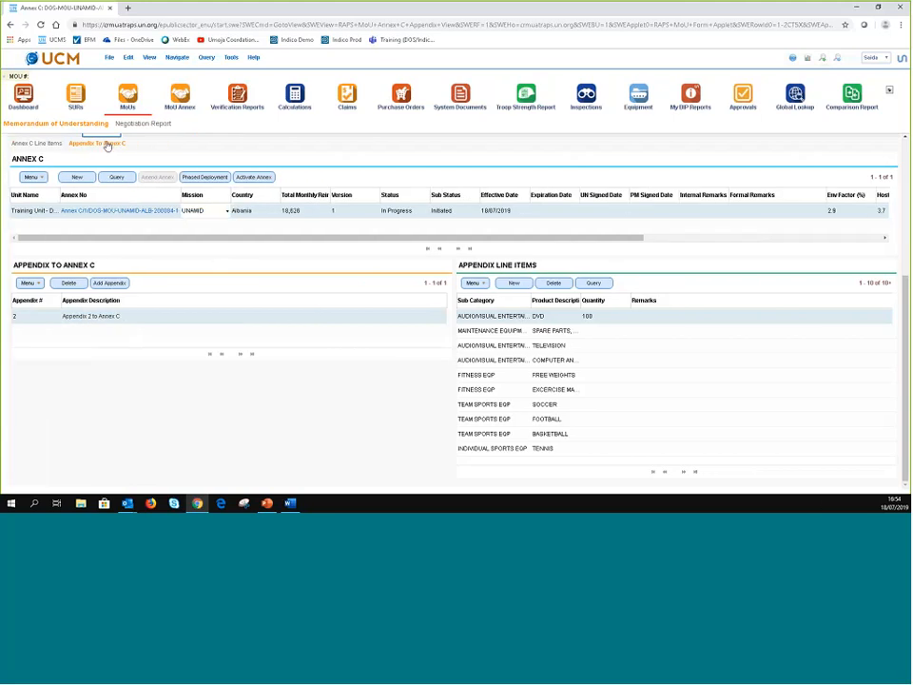
pyautogui.scroll(2, 107, 146)
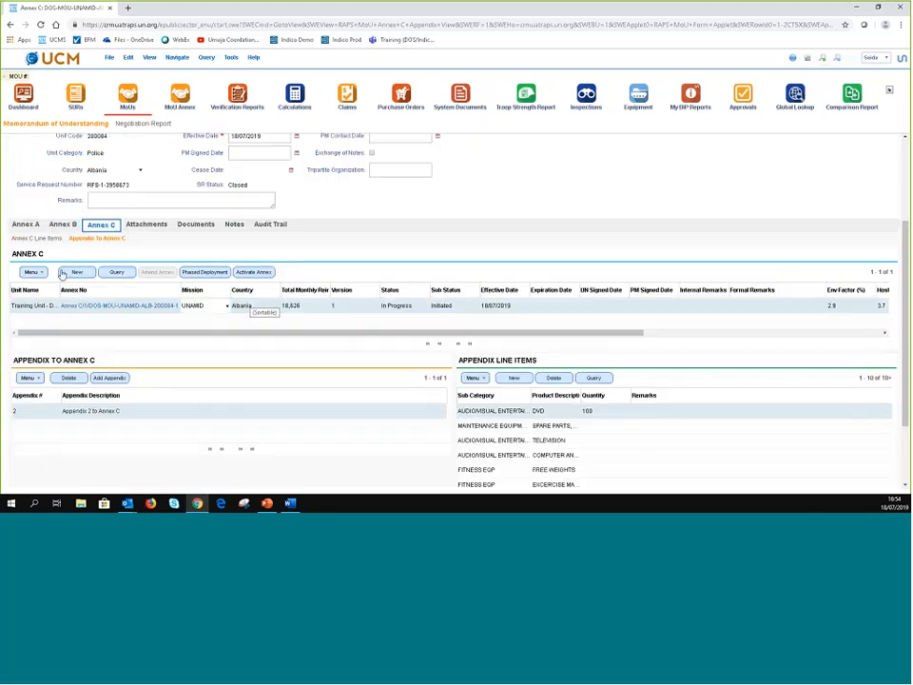
pyautogui.click(40, 239)
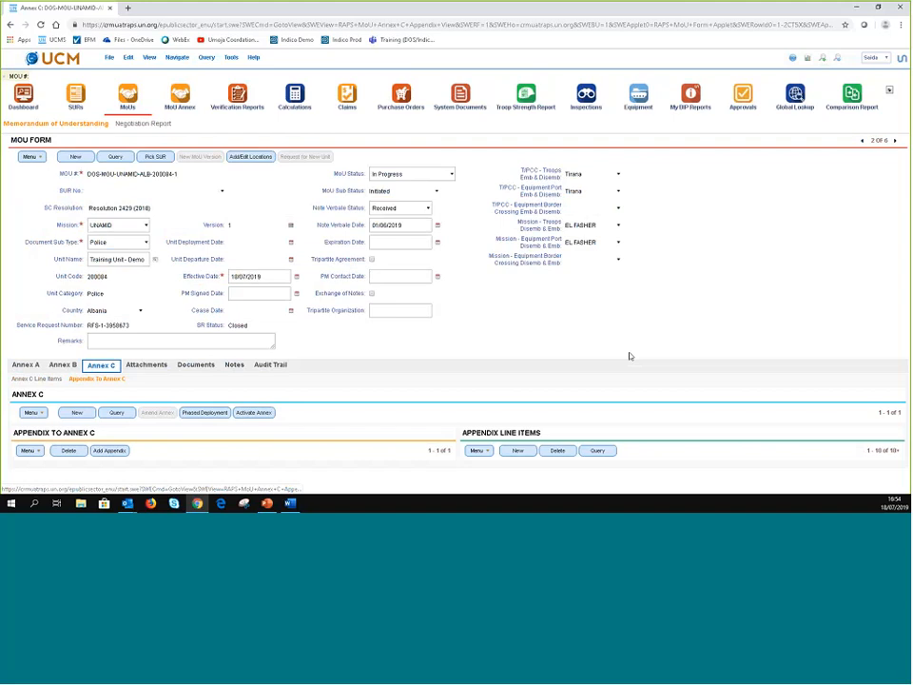
pyautogui.scroll(-3, 648, 317)
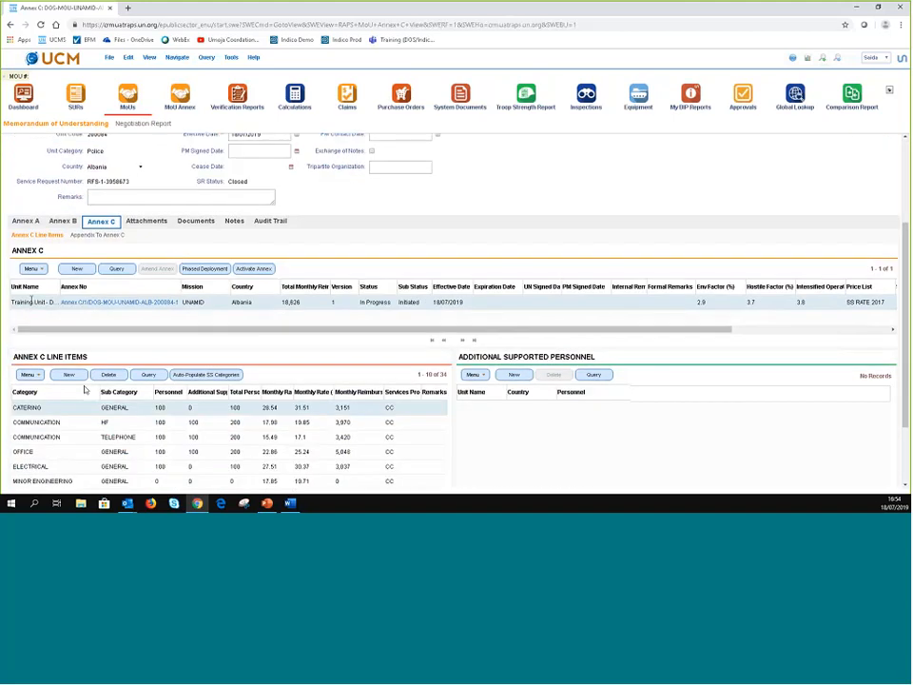
pyautogui.click(32, 302)
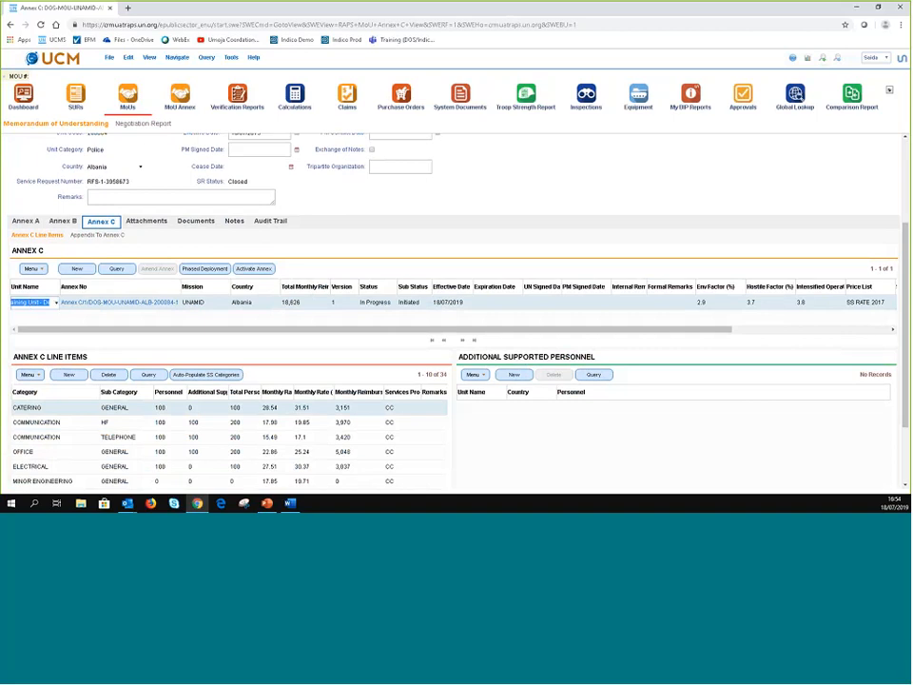
pyautogui.click(807, 58)
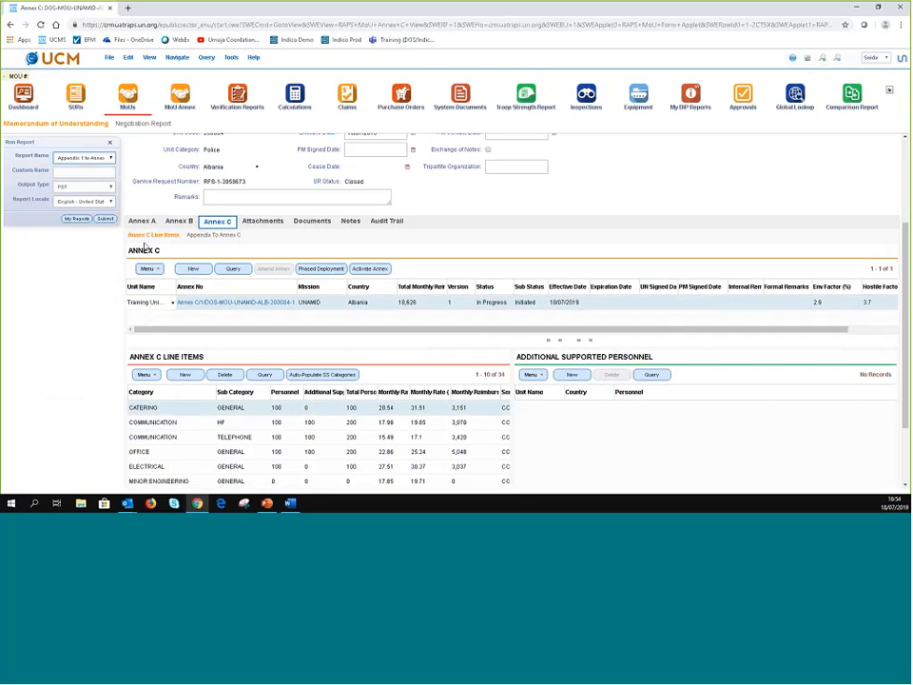
pyautogui.click(107, 221)
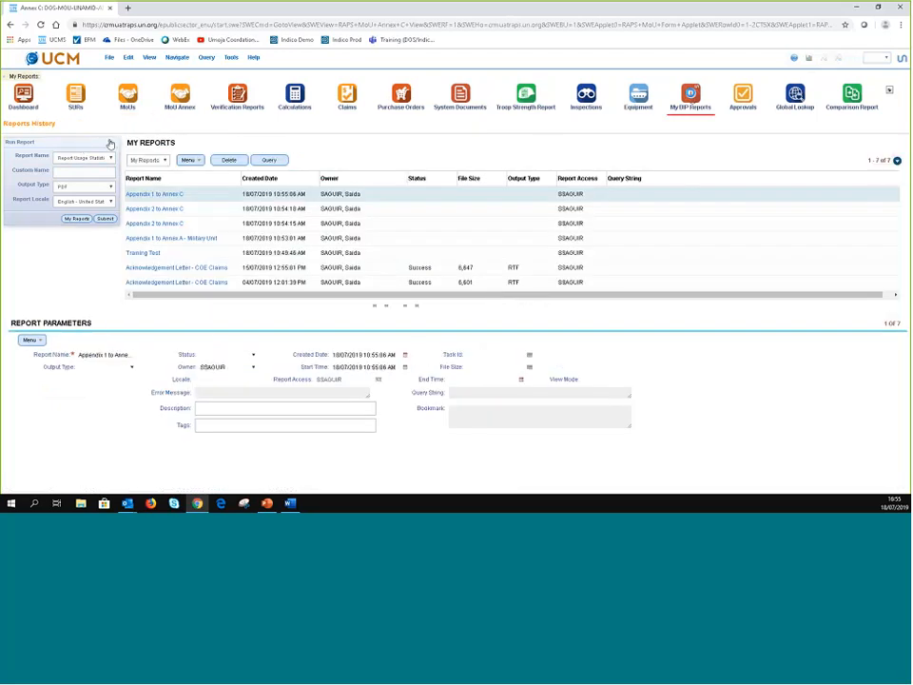
# - Close the report options and open the DOS-MOU-UNAMID-ALB-200084-1 MoU record
pyautogui.click(110, 143)
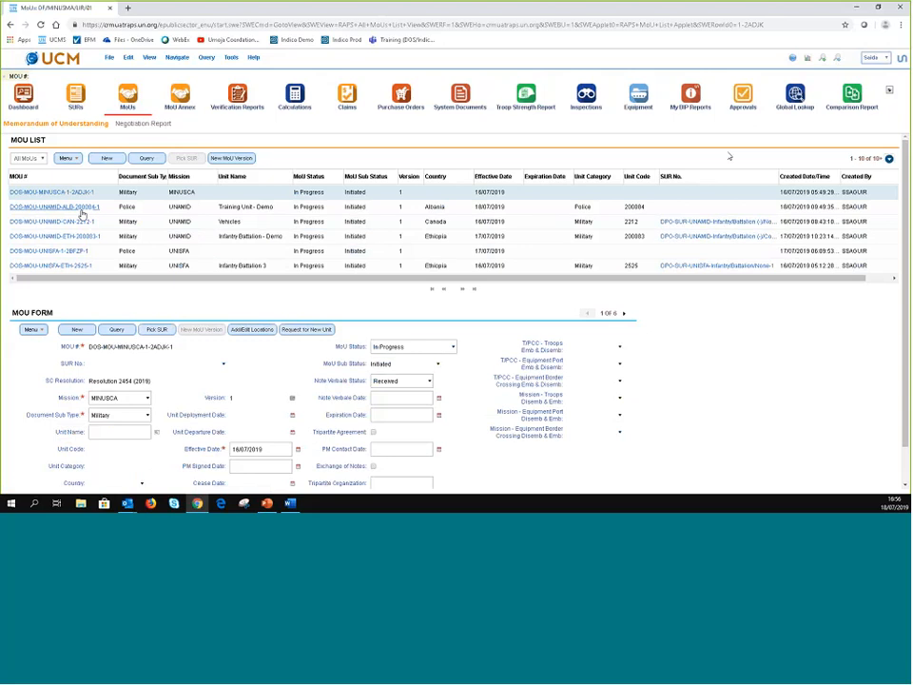
pyautogui.click(82, 208)
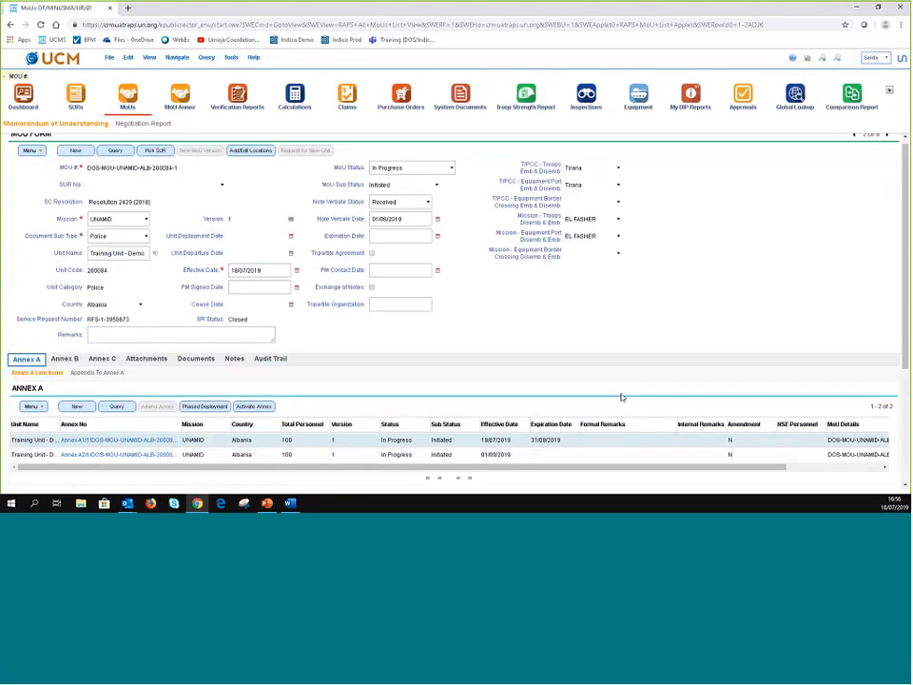
# - Add a new Annex C line item and open its Pick Product list
pyautogui.scroll(-3, 377, 321)
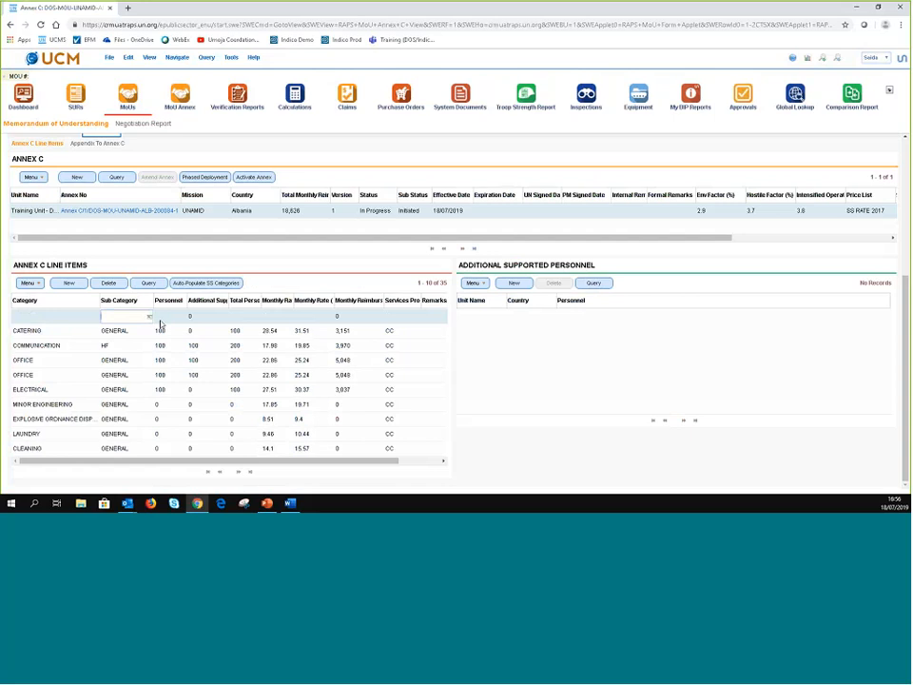
pyautogui.click(150, 321)
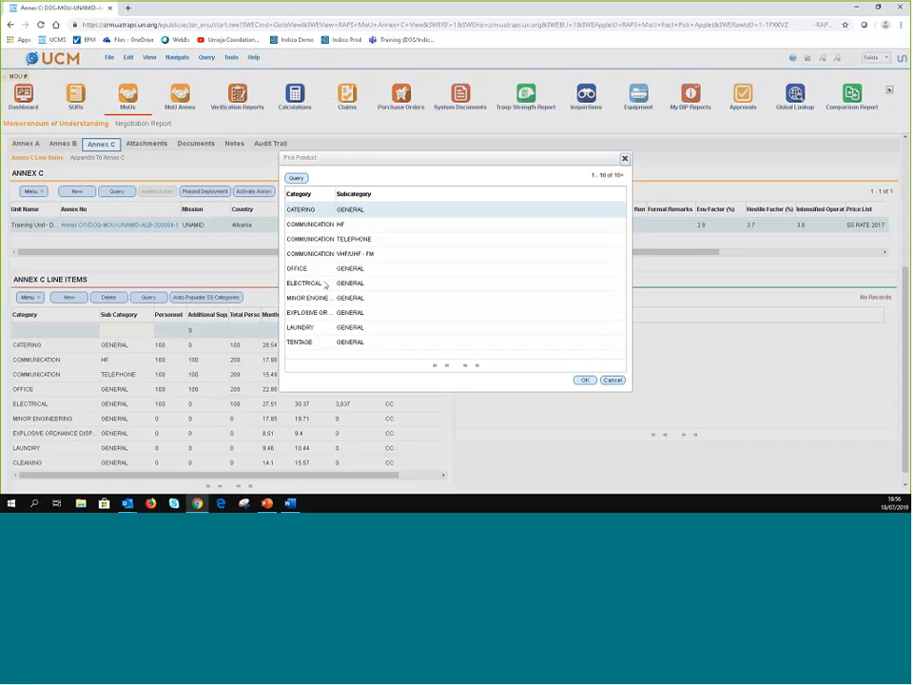
# - Query Pick Product by ACCOMMODATION category and accept the ACCOMMODATION / GENERAL product
pyautogui.click(297, 178)
pyautogui.click(328, 212)
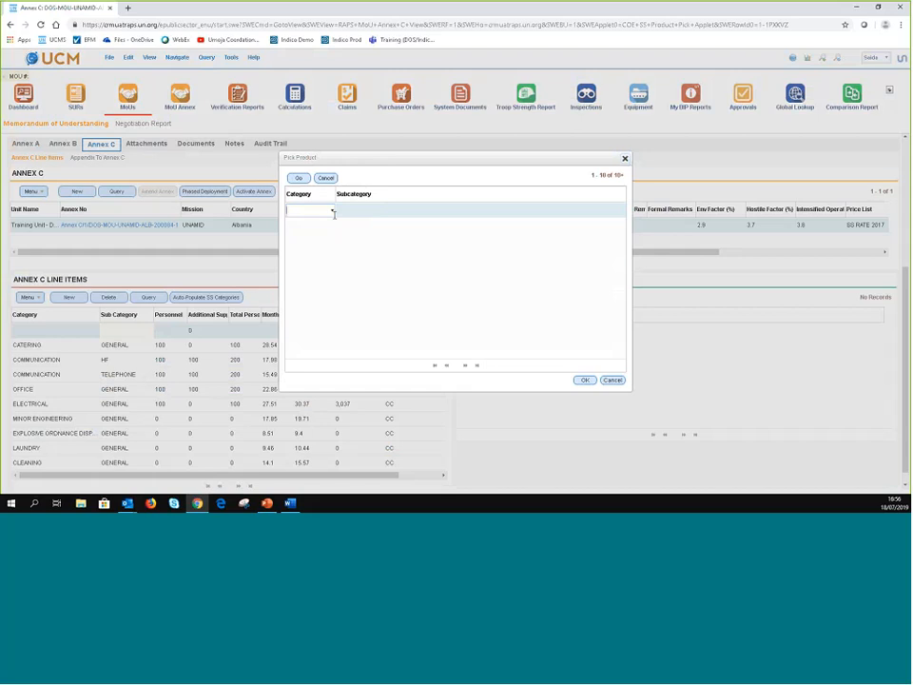
pyautogui.click(333, 212)
pyautogui.click(303, 225)
pyautogui.click(358, 212)
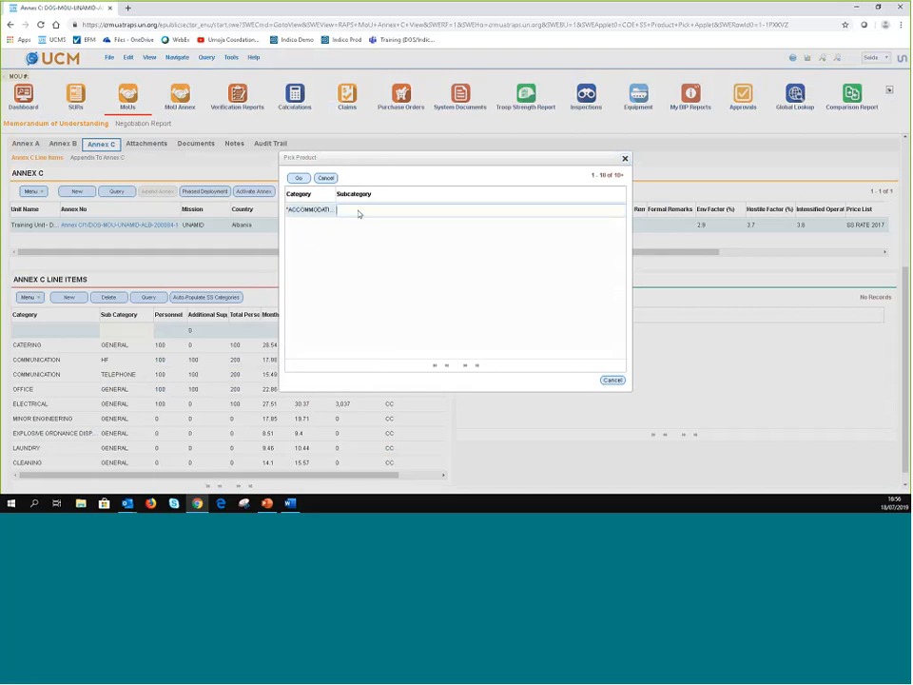
pyautogui.click(299, 181)
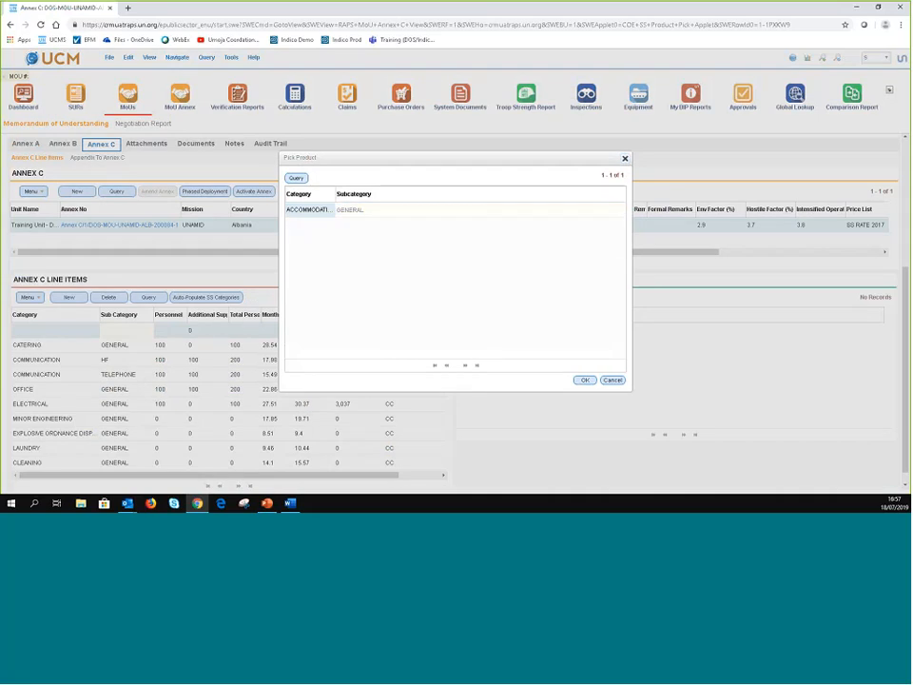
pyautogui.press('Return')
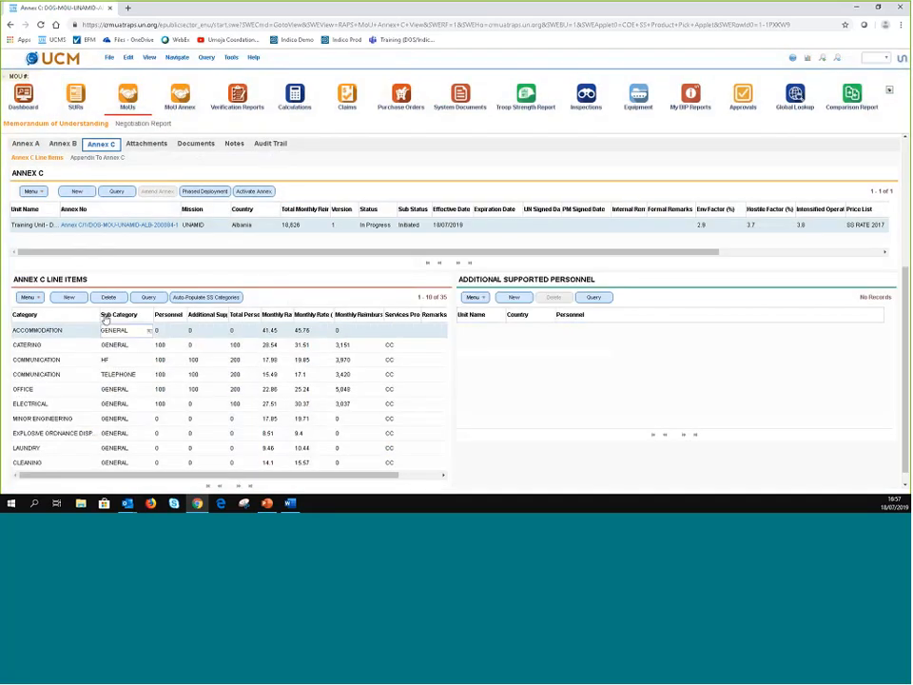
# - Enter 20 personnel on the Accommodation line and try the services provider options
pyautogui.click(175, 329)
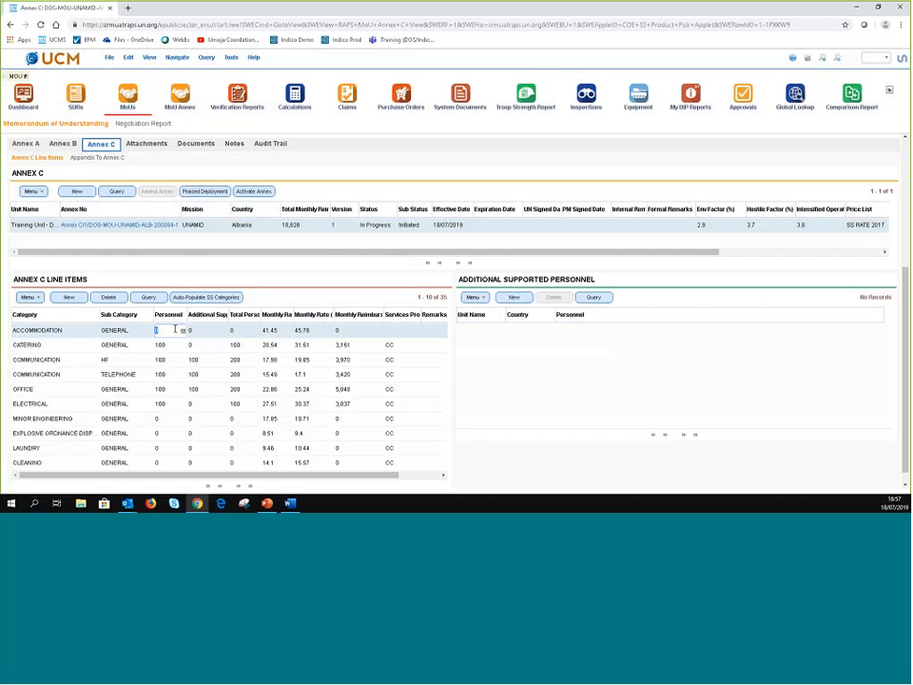
pyautogui.write('20')
pyautogui.click(395, 333)
pyautogui.click(416, 333)
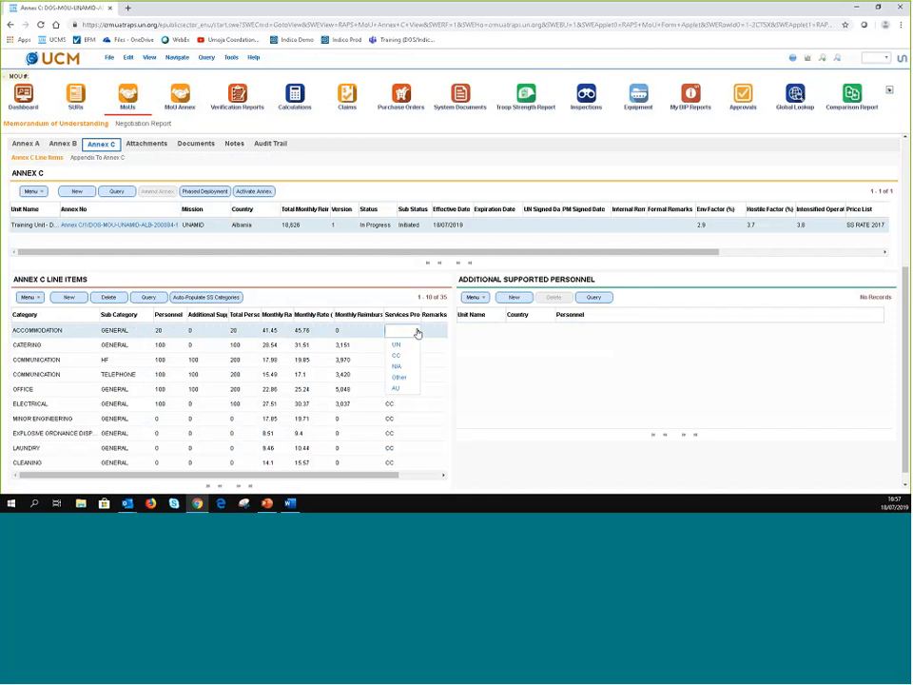
pyautogui.click(397, 356)
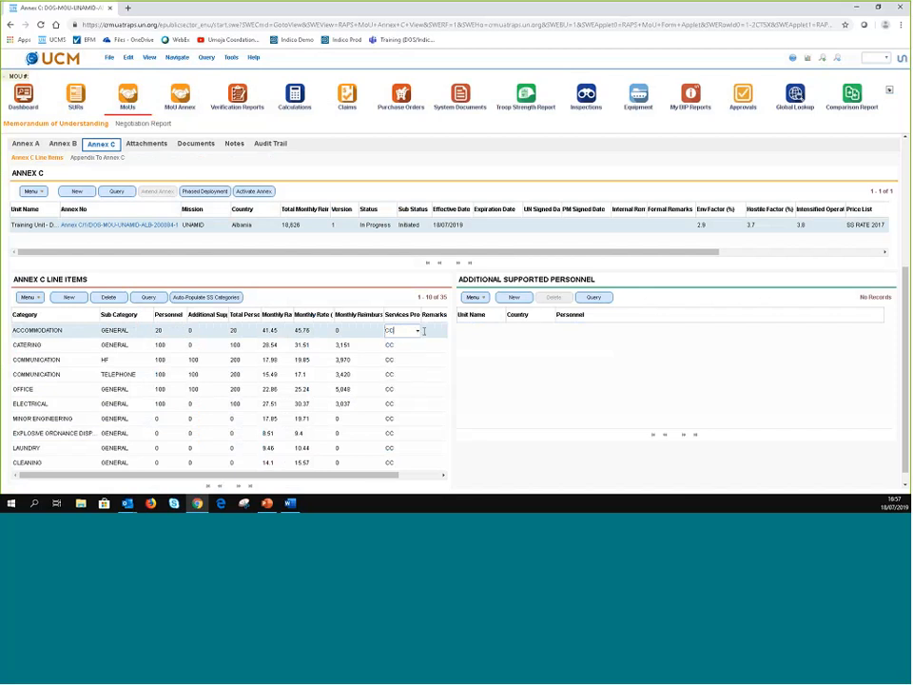
pyautogui.click(417, 331)
pyautogui.click(417, 334)
pyautogui.click(321, 305)
# - Dismiss the repeated duplicate sub-category warnings after starting another line item
pyautogui.click(71, 298)
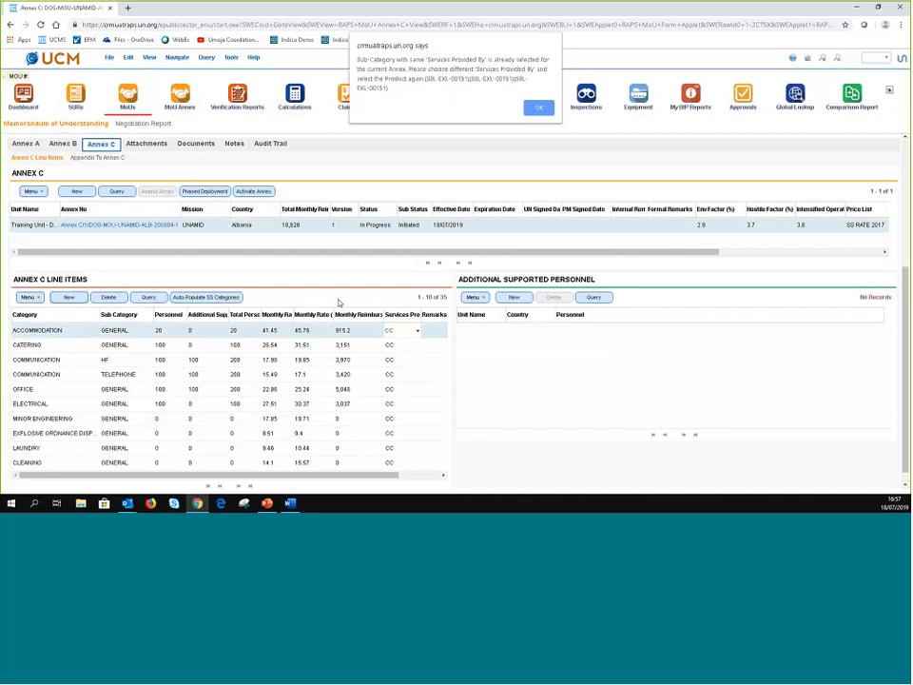
pyautogui.press('Return')
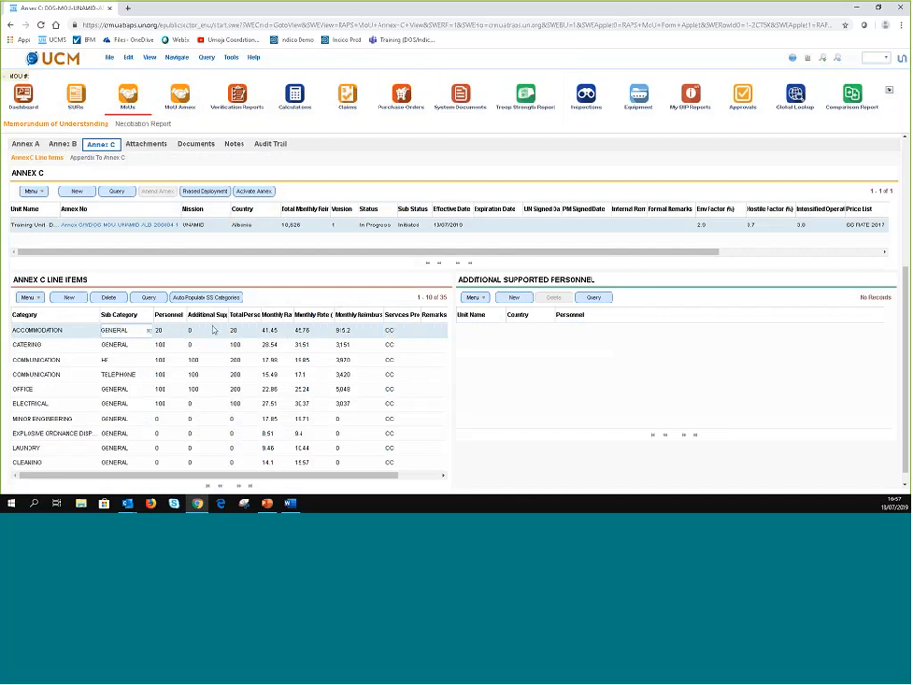
pyautogui.click(434, 330)
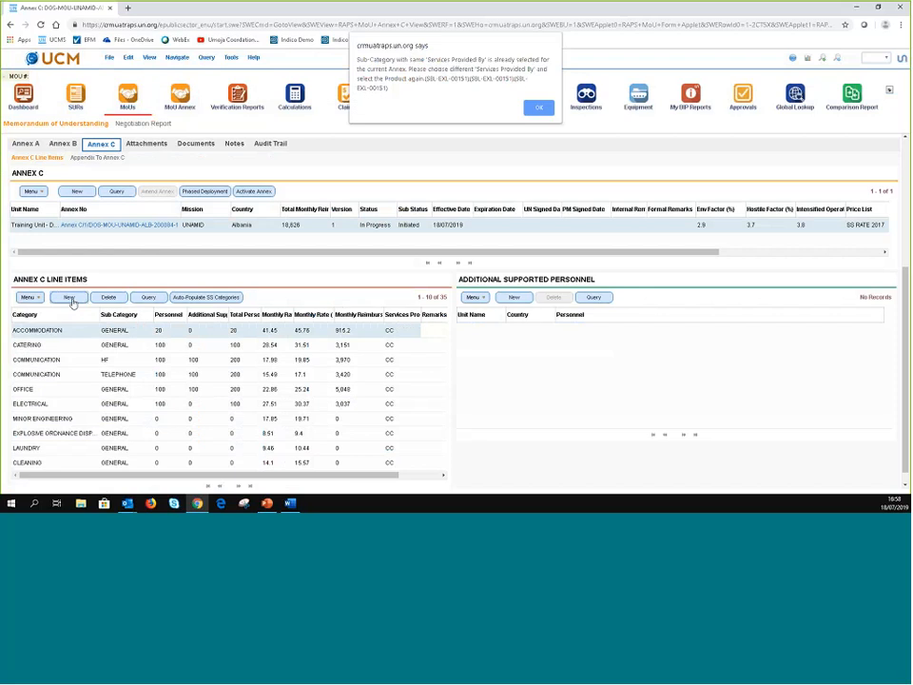
pyautogui.press('Return')
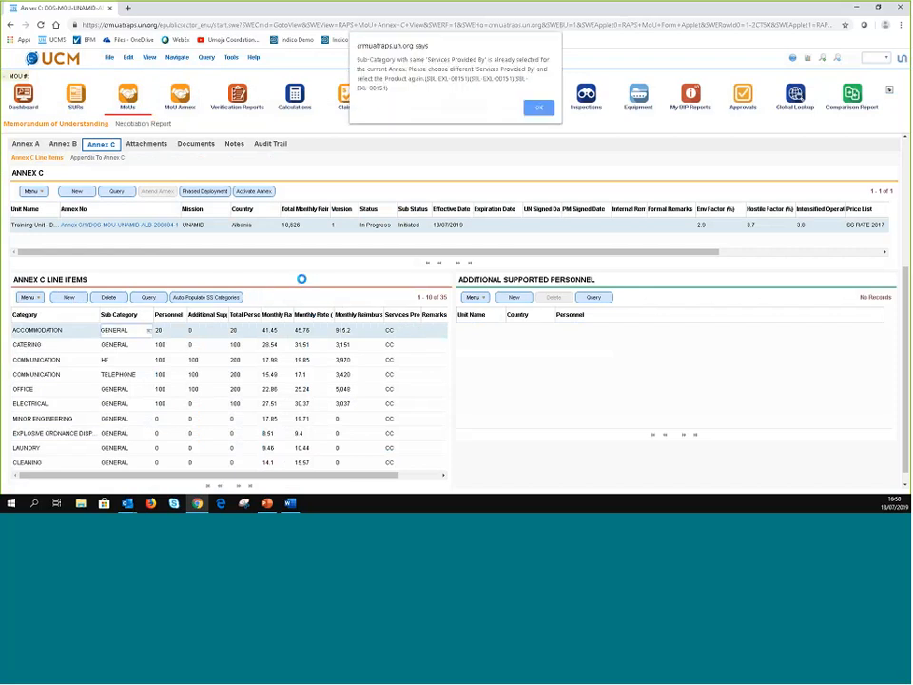
pyautogui.press('Return')
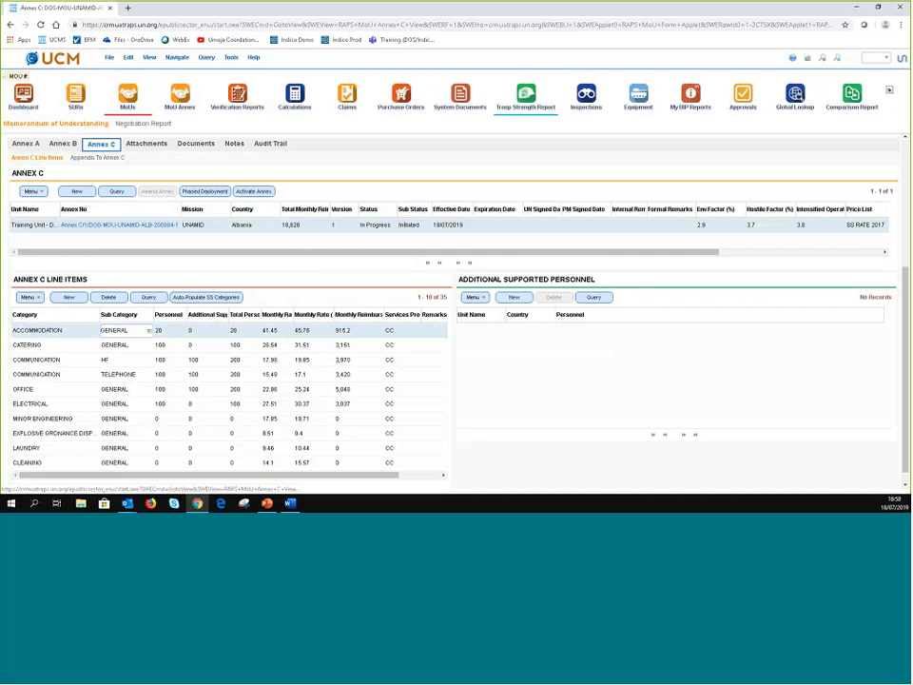
# - Sort lines by category and set the new ACCOMMODATION line's services provider to UN
pyautogui.click(83, 332)
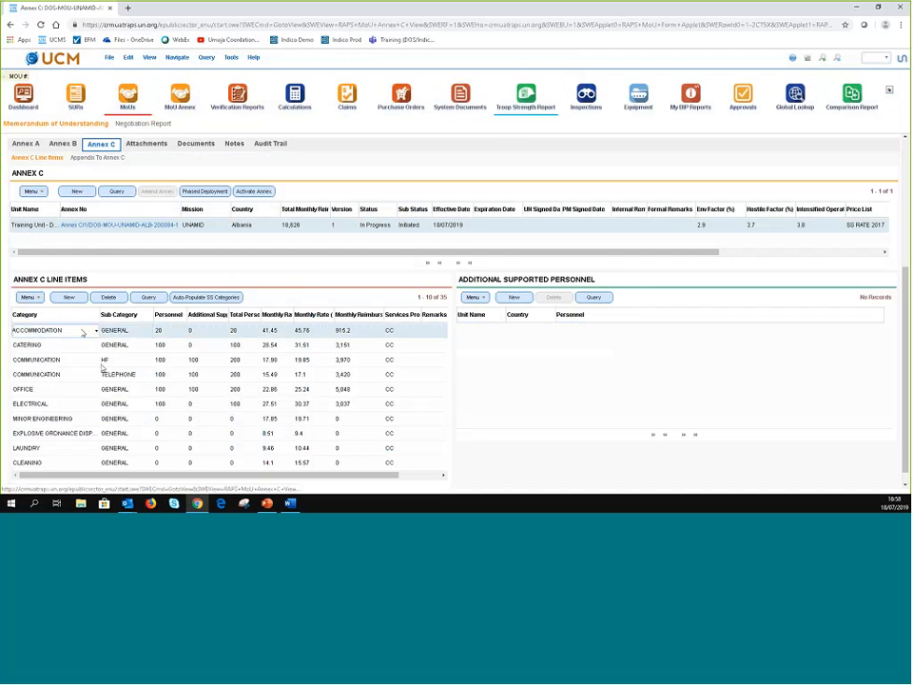
pyautogui.scroll(-1, 103, 368)
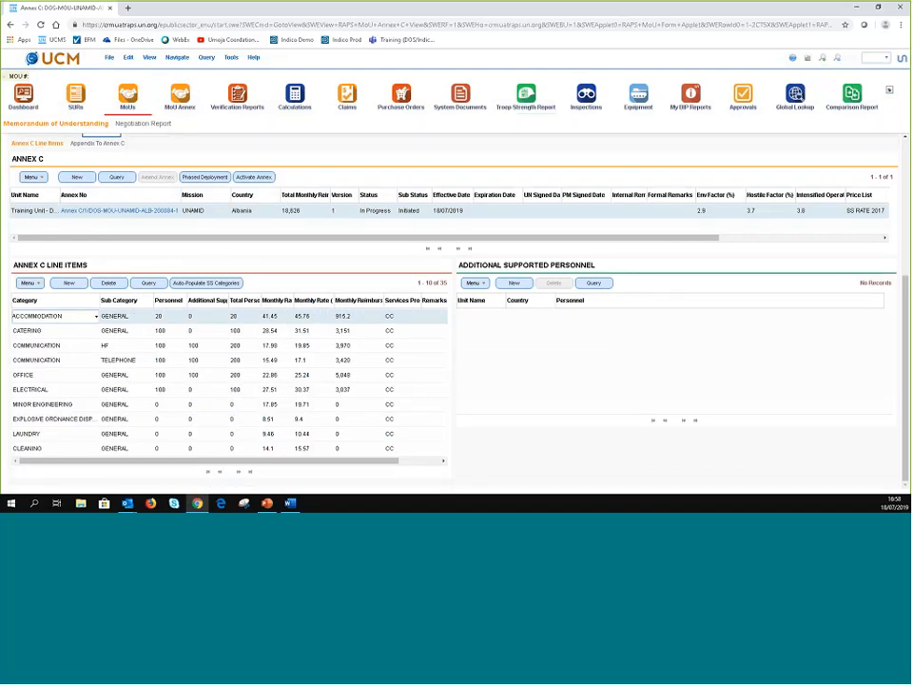
pyautogui.click(67, 301)
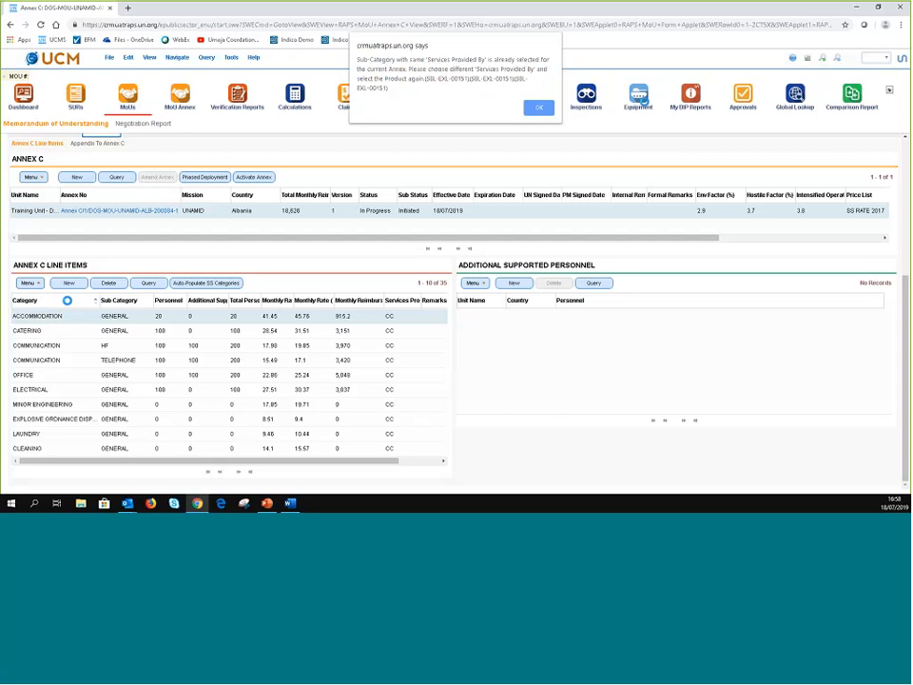
pyautogui.press('Return')
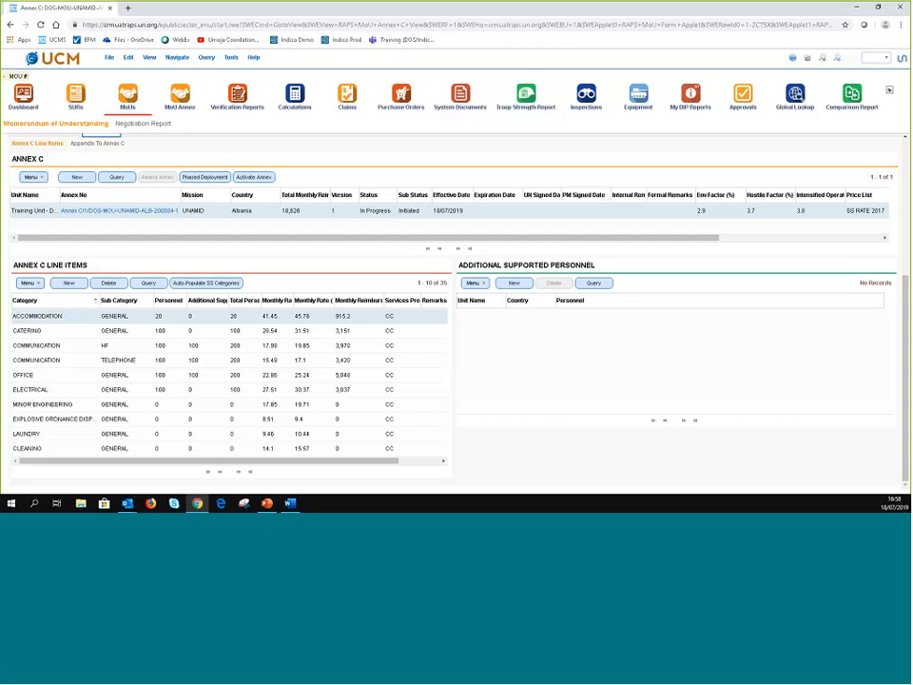
pyautogui.click(122, 316)
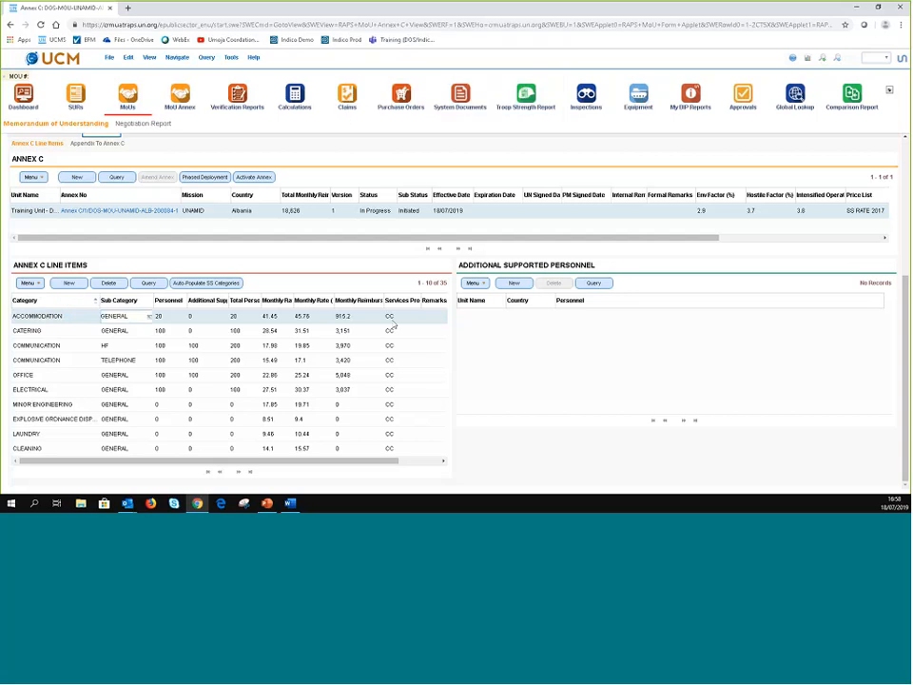
pyautogui.click(395, 316)
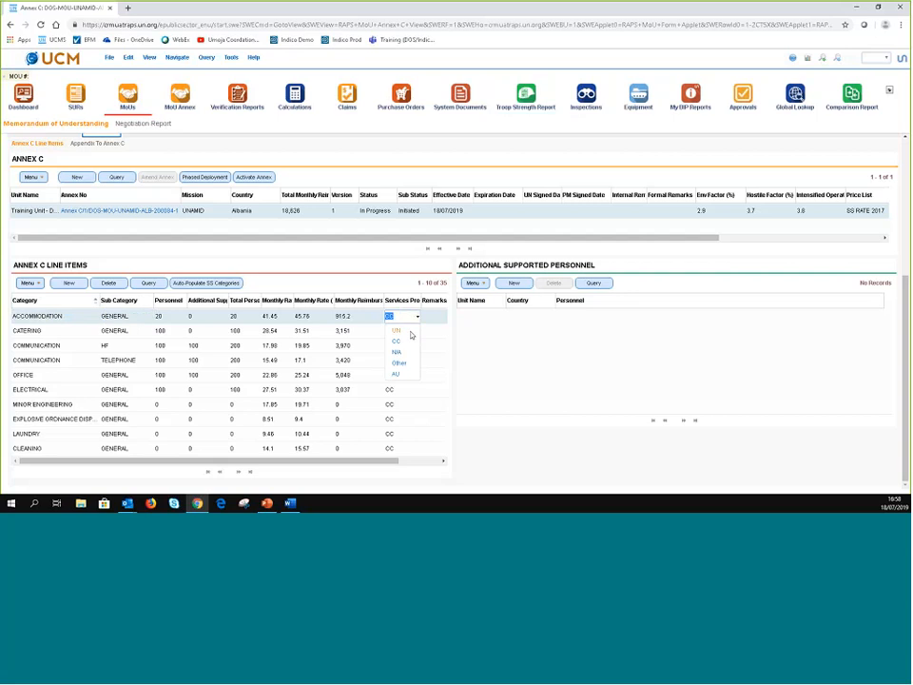
pyautogui.click(411, 335)
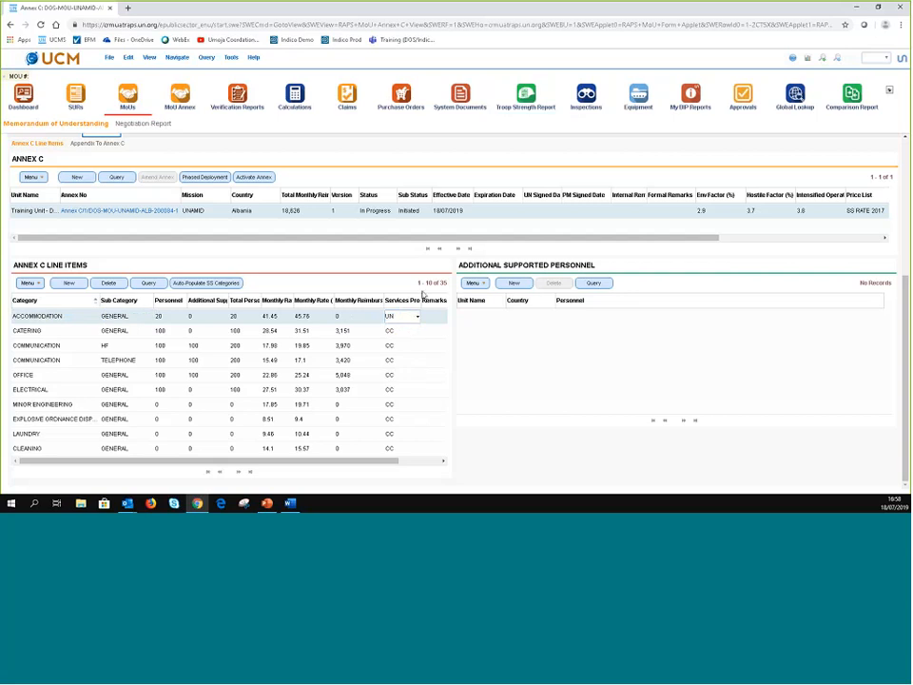
pyautogui.click(333, 337)
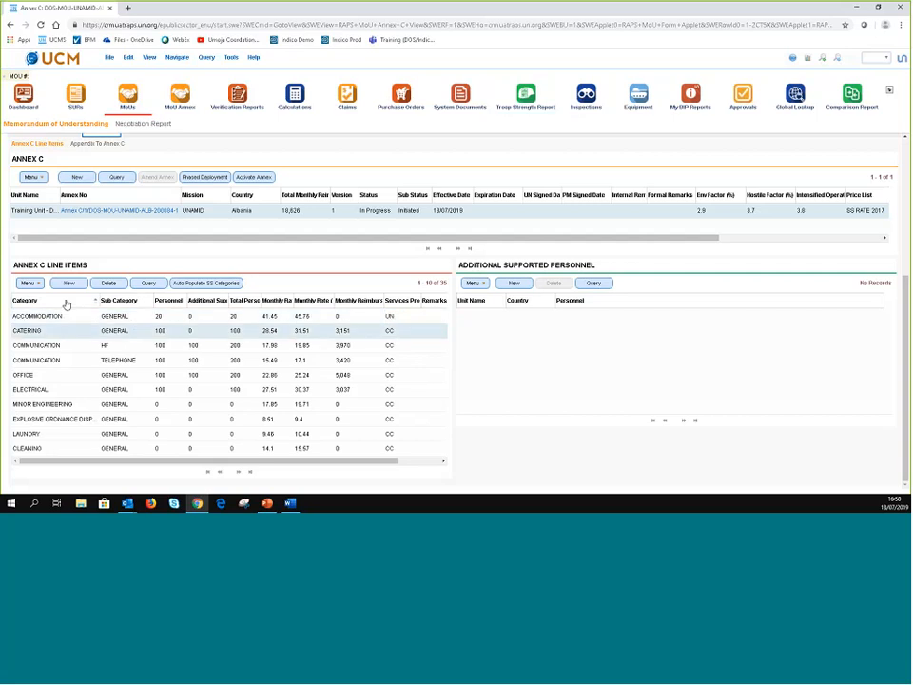
# - Change the CC-provided ACCOMMODATION line's personnel from 0 to 80, giving 3,660.8 monthly
pyautogui.click(66, 301)
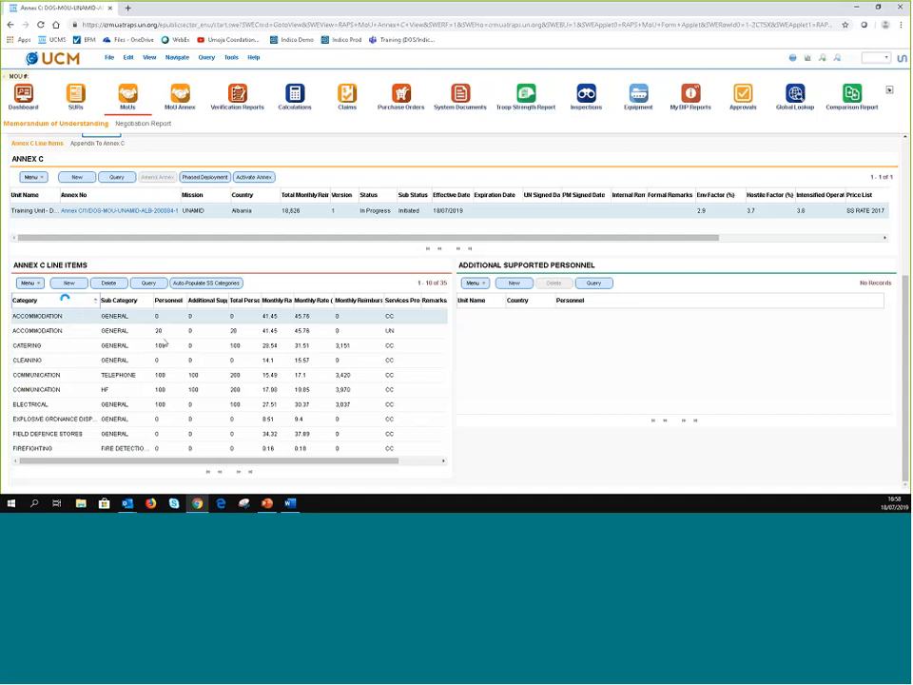
pyautogui.click(54, 333)
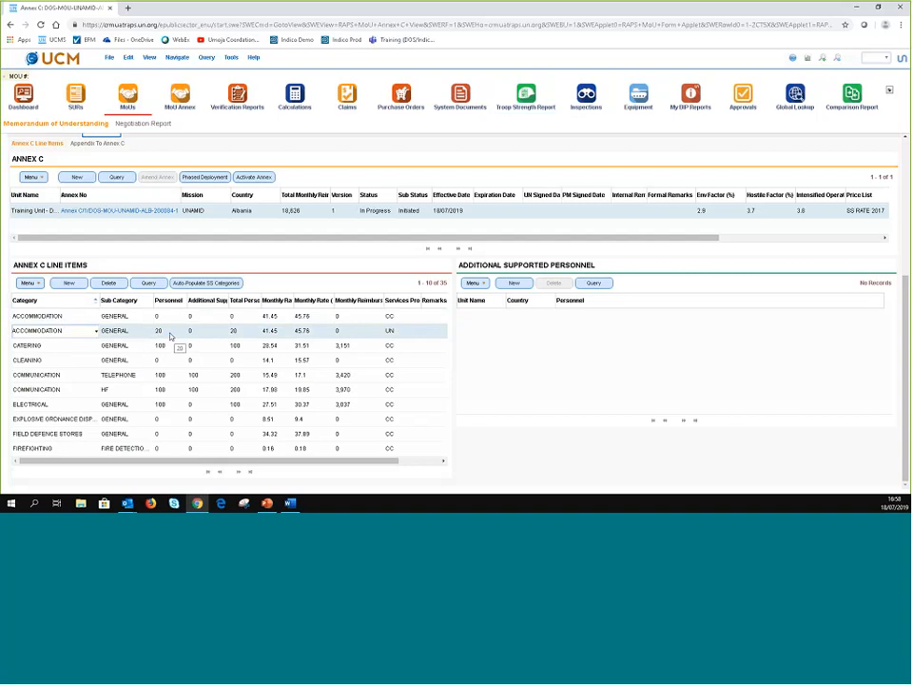
pyautogui.click(168, 319)
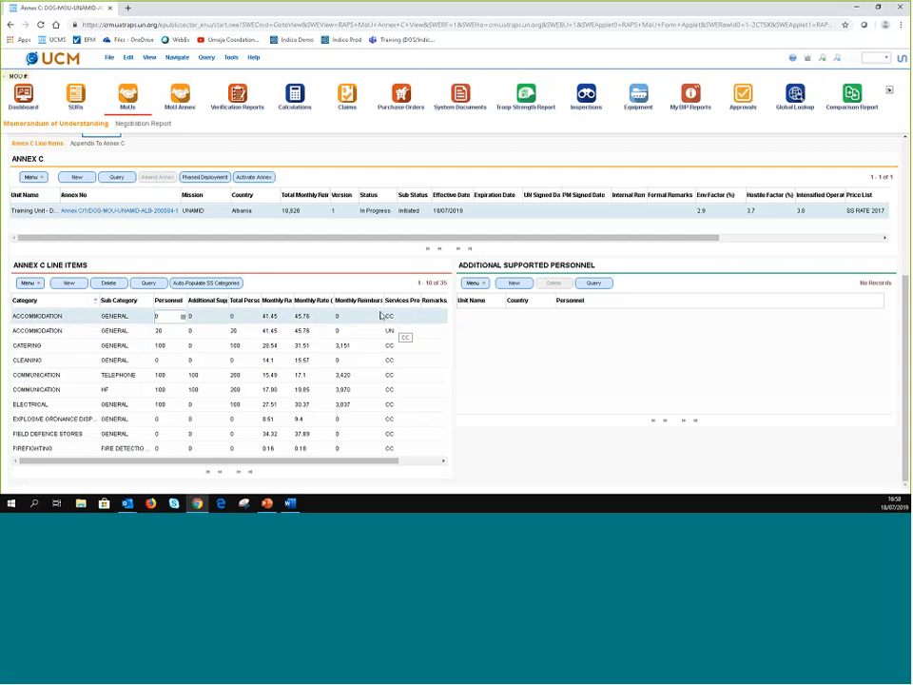
pyautogui.press('BackSpace')
pyautogui.write('80')
pyautogui.click(77, 331)
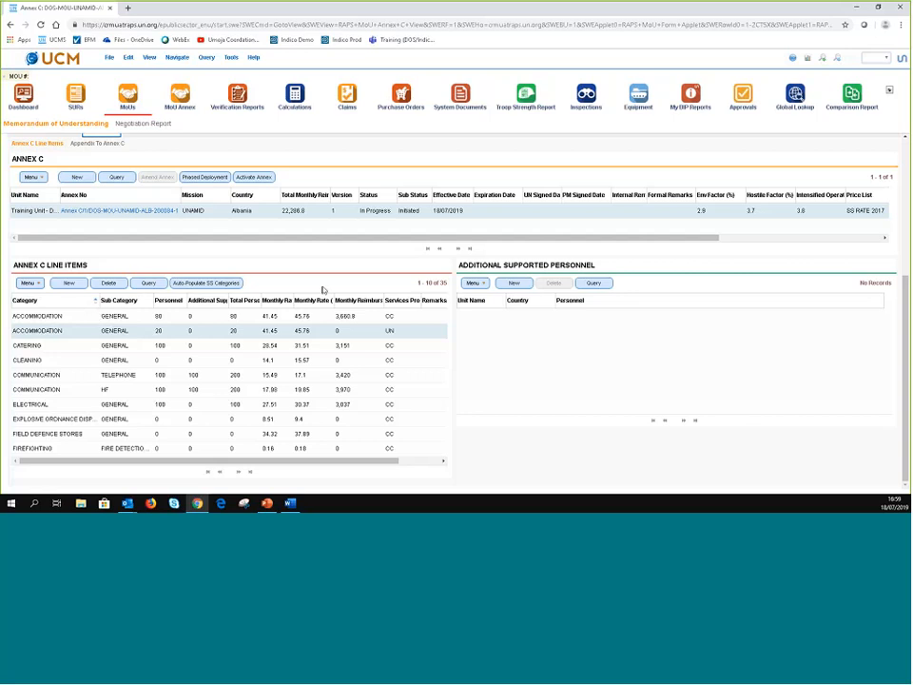
pyautogui.scroll(3, 322, 290)
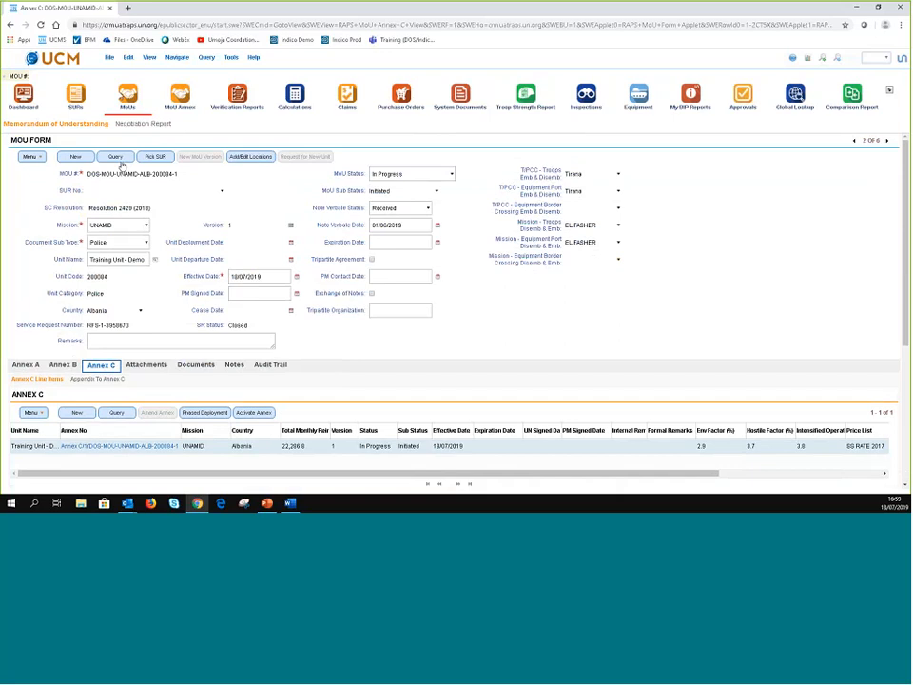
# - Put the MoU form into query mode and open the Memorandum of Understanding list
pyautogui.click(119, 160)
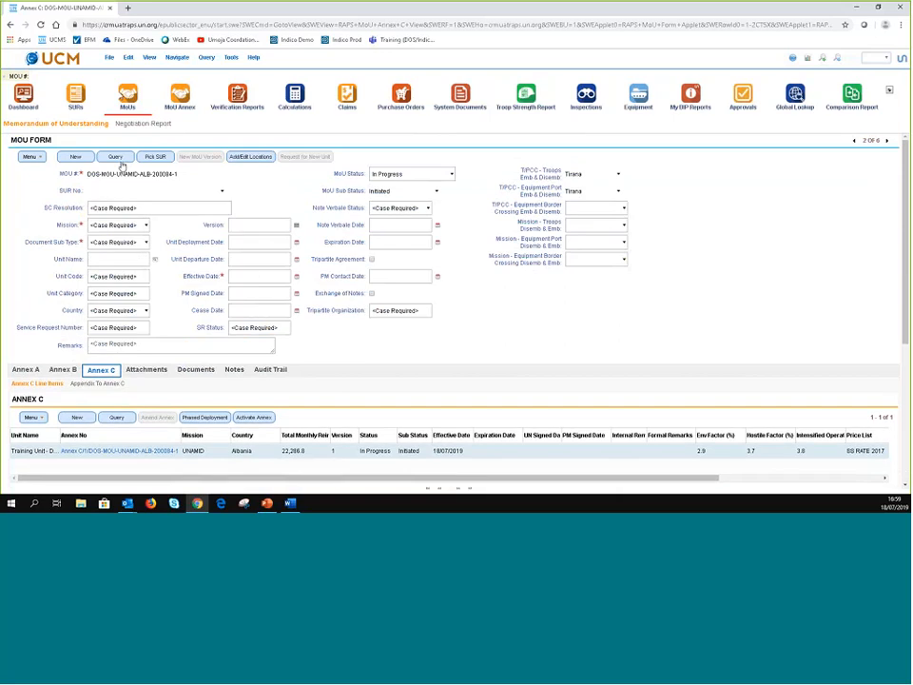
pyautogui.click(74, 125)
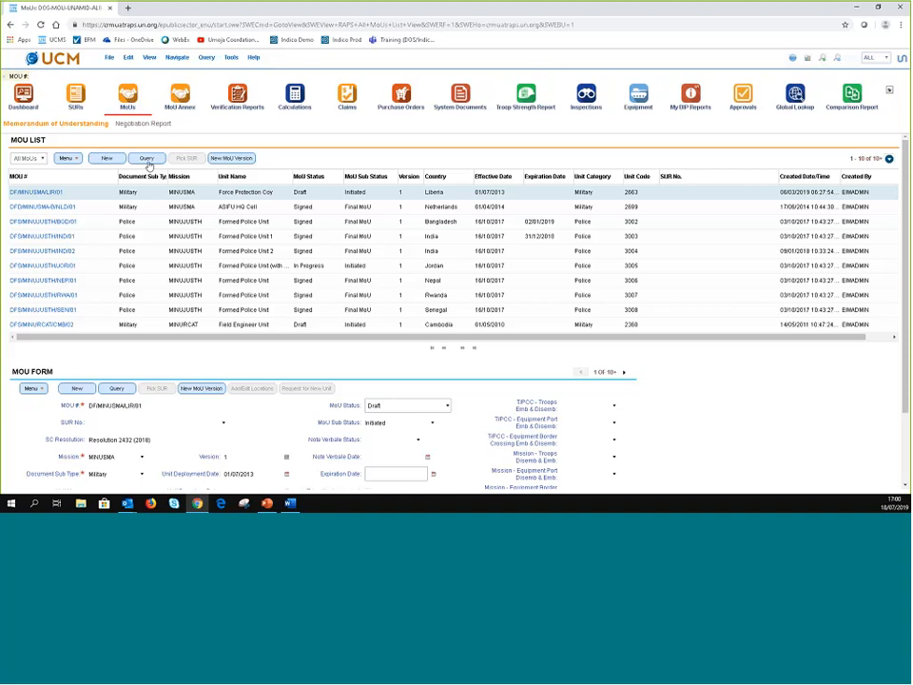
# - In Query Assistant, query MOUs where Mission starts with UNAMID, save the query, and run it
pyautogui.click(885, 58)
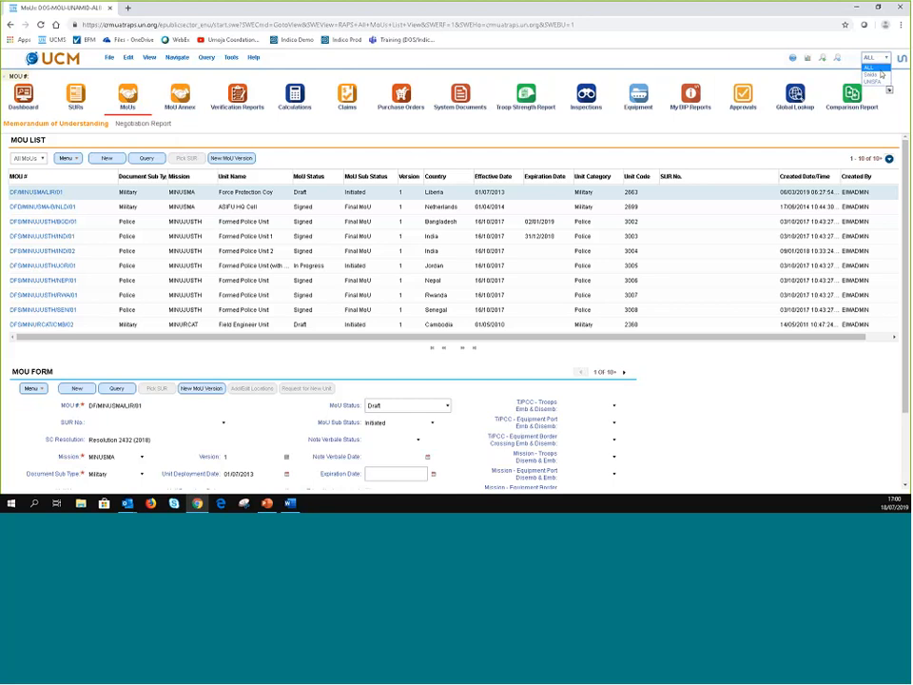
pyautogui.click(733, 56)
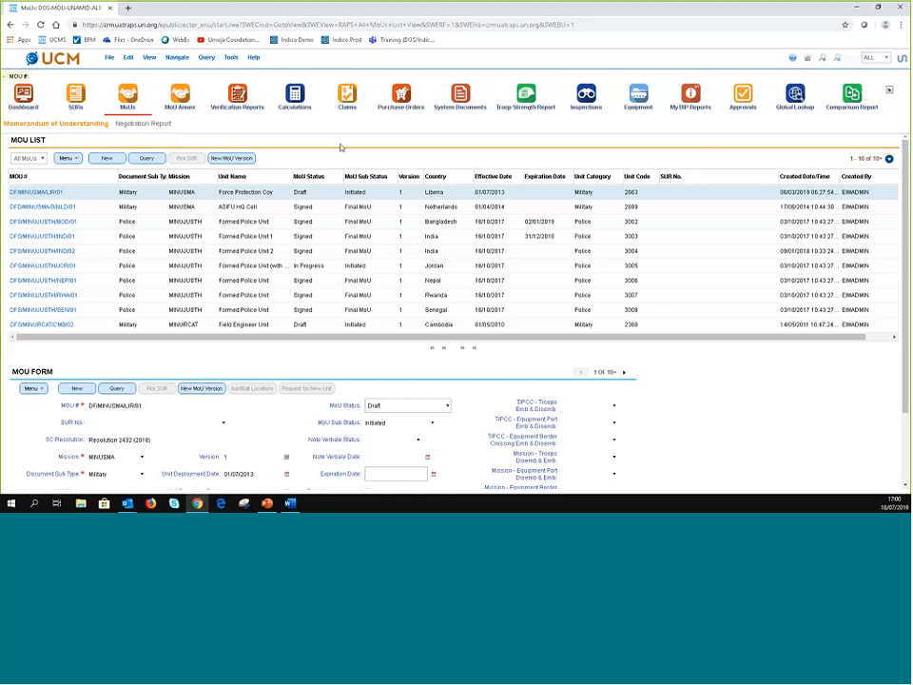
pyautogui.click(147, 159)
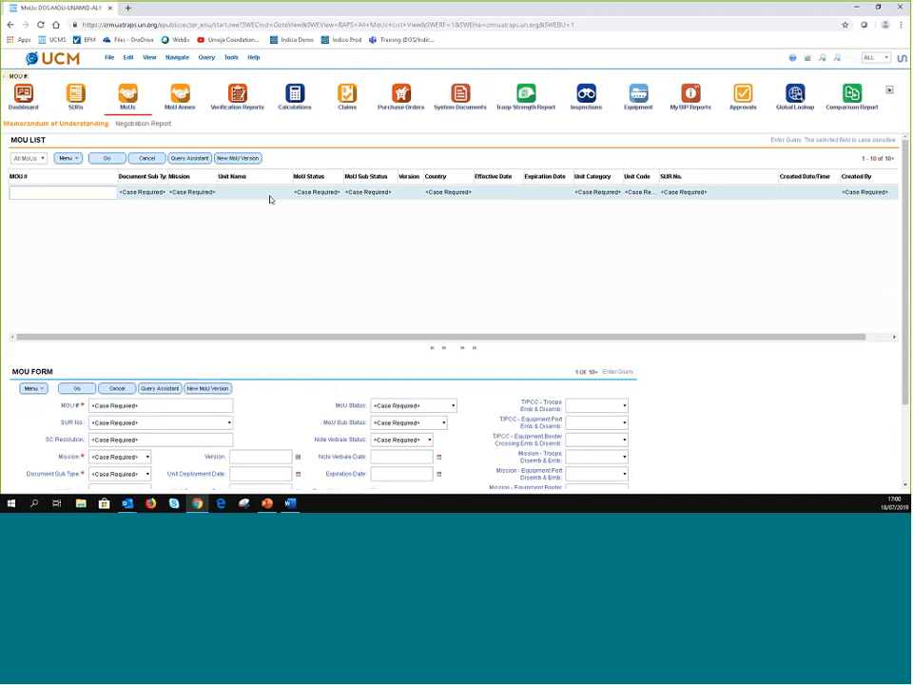
pyautogui.click(191, 158)
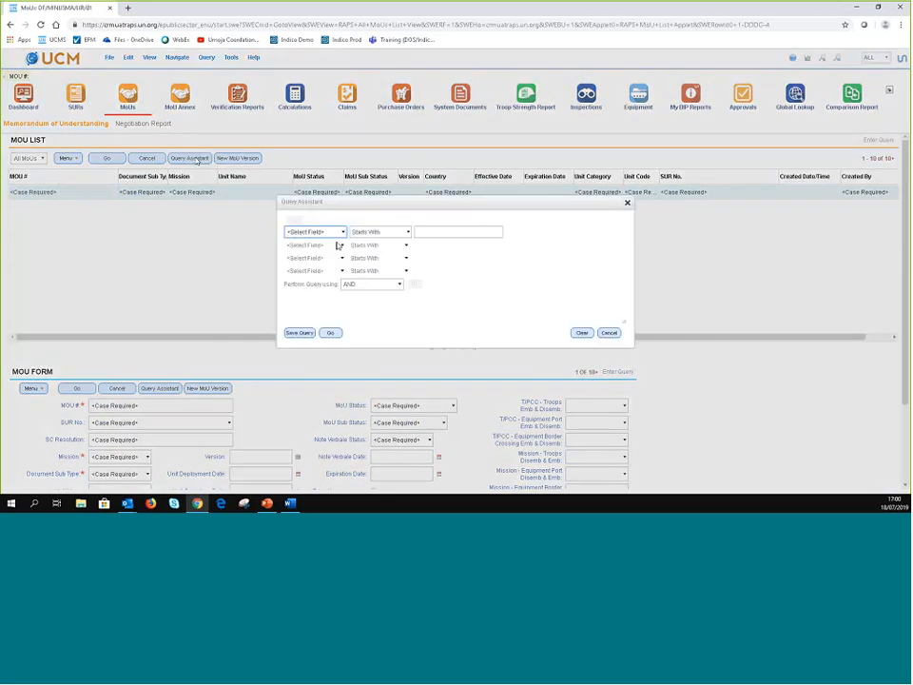
pyautogui.click(342, 232)
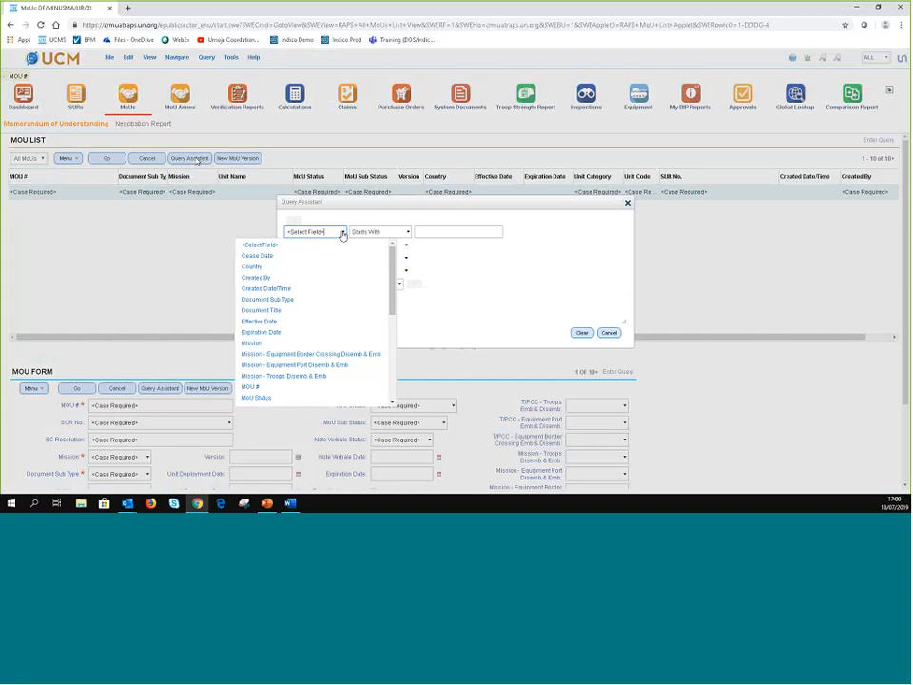
pyautogui.click(252, 342)
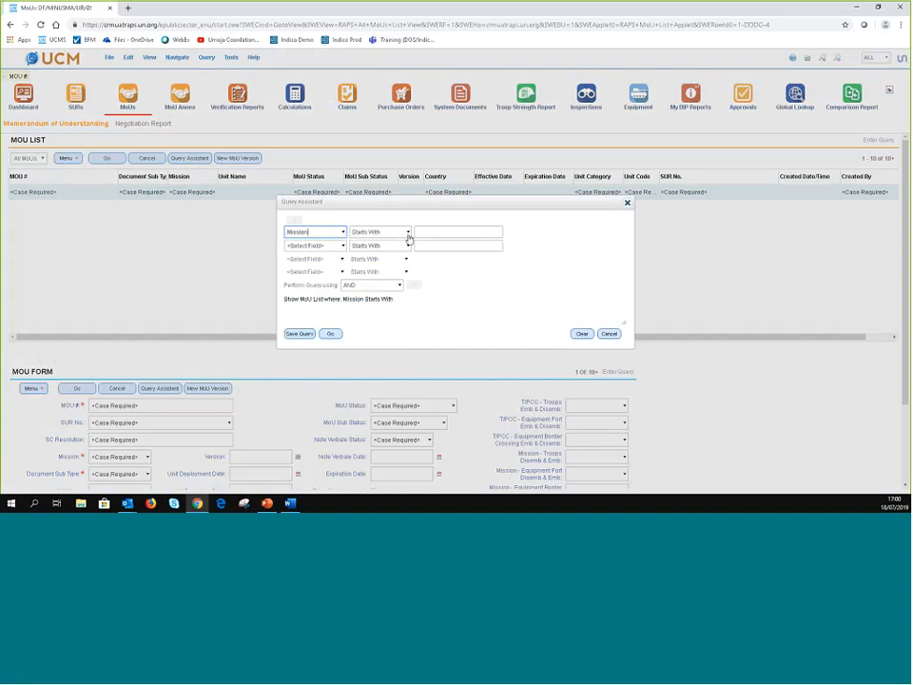
pyautogui.click(441, 230)
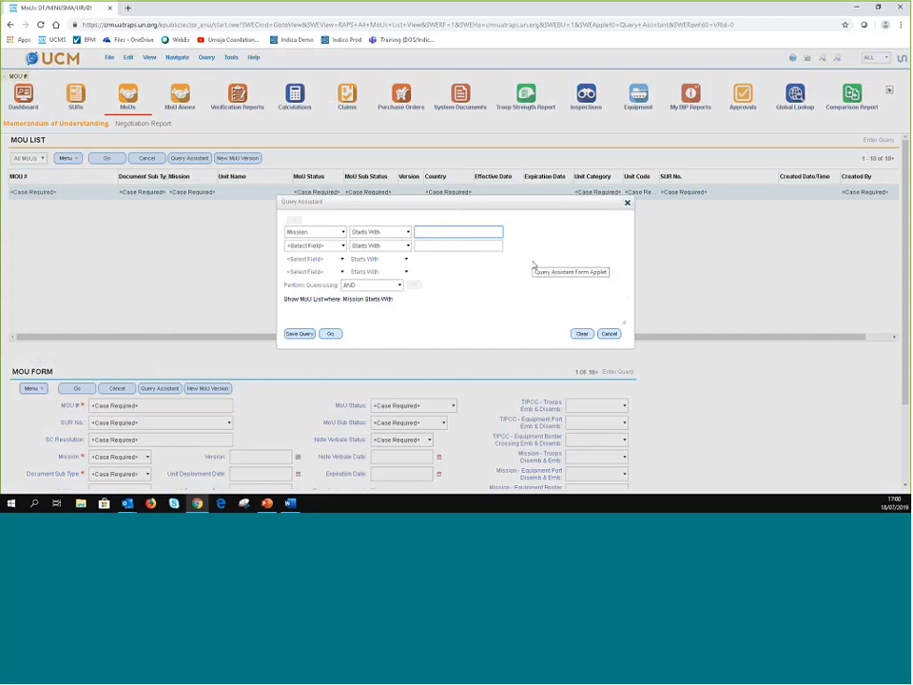
pyautogui.write('UNAMID')
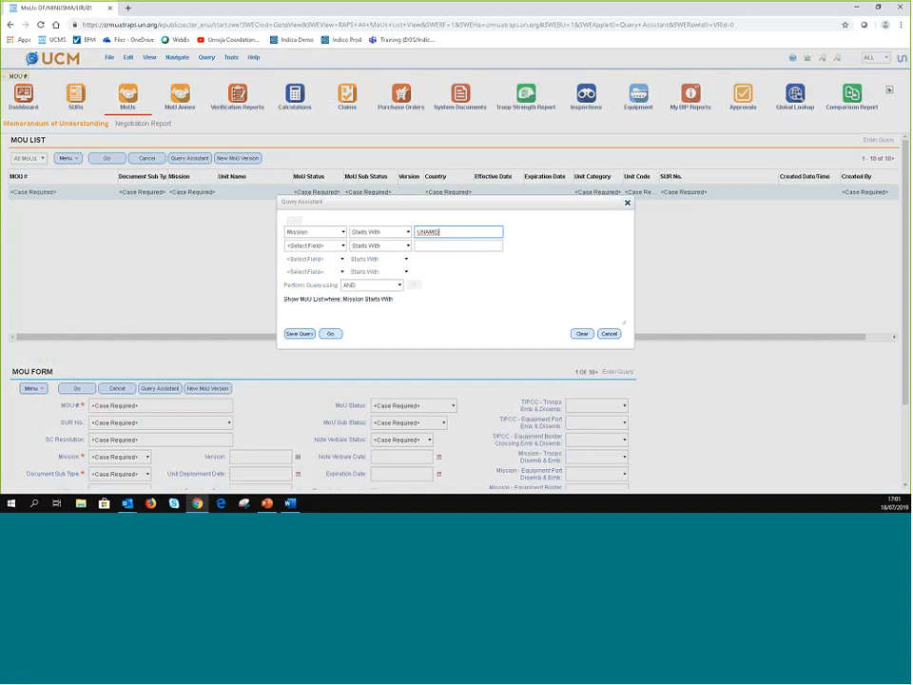
pyautogui.click(326, 228)
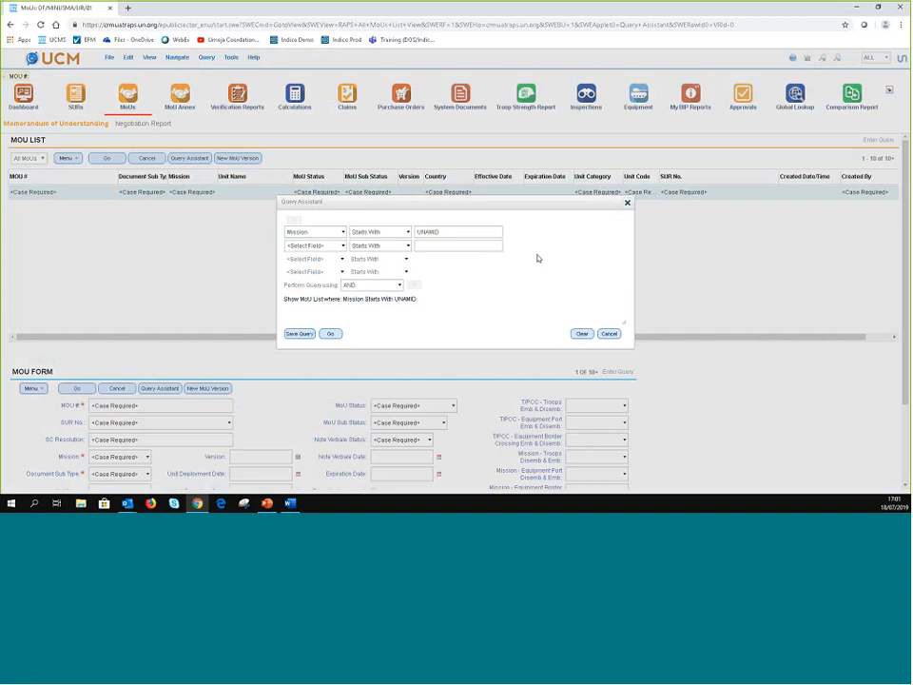
pyautogui.click(308, 336)
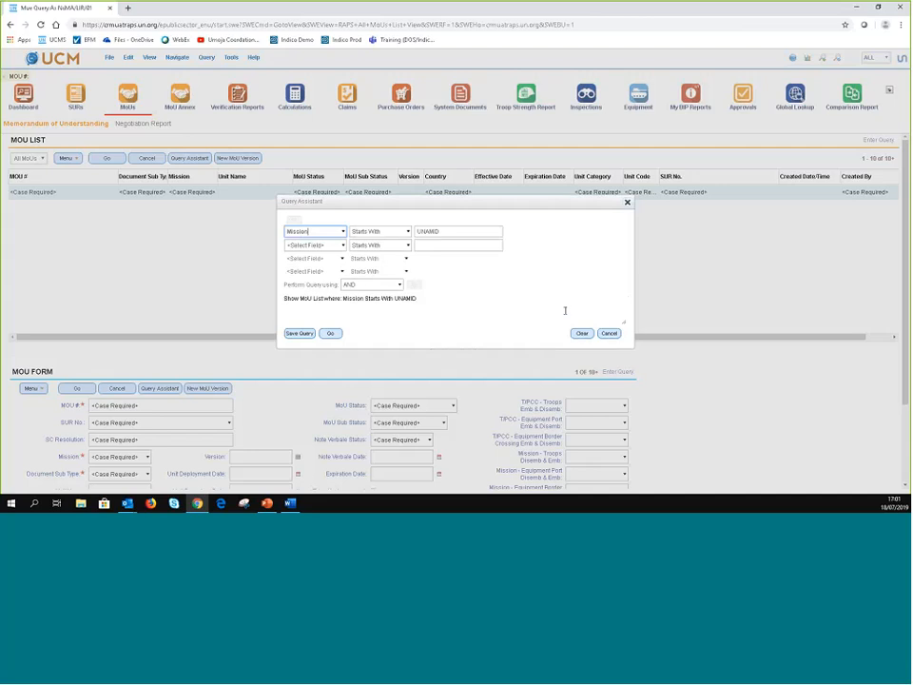
pyautogui.click(332, 333)
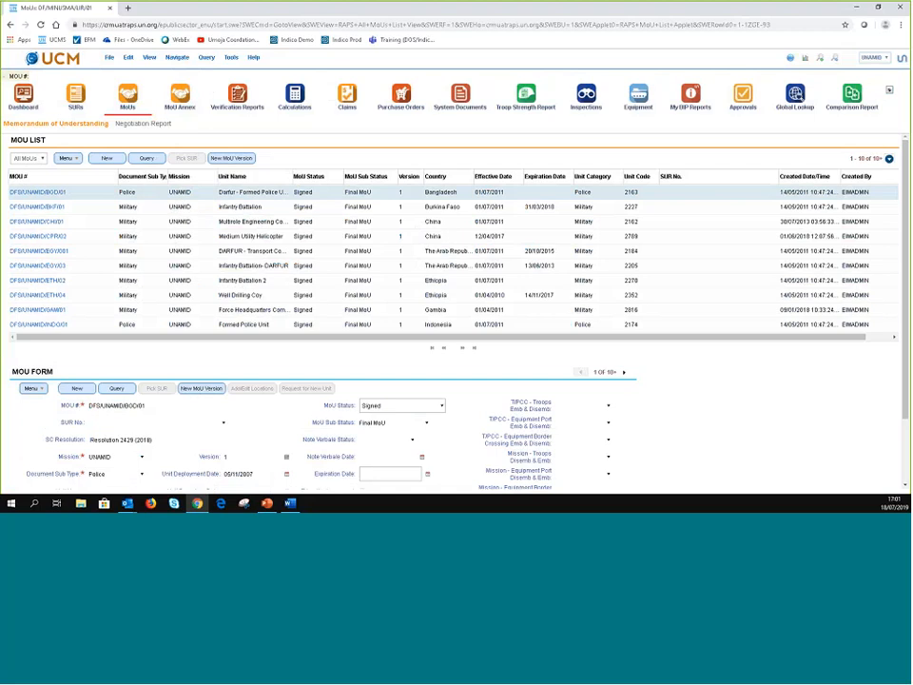
# - Set the mission filter dropdown to ALL so MOUs from every mission are listed
pyautogui.click(887, 58)
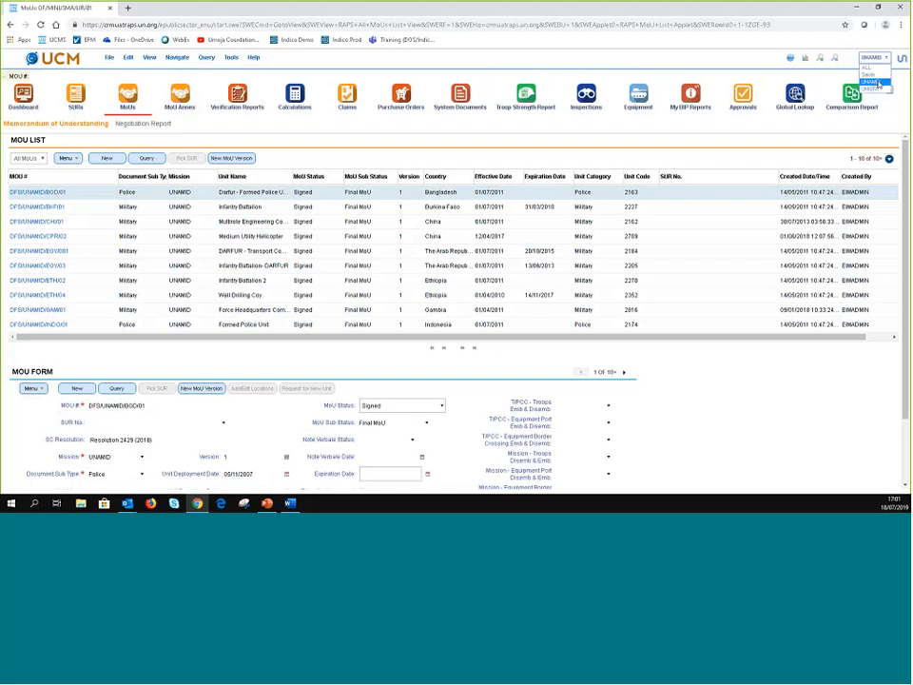
pyautogui.click(878, 68)
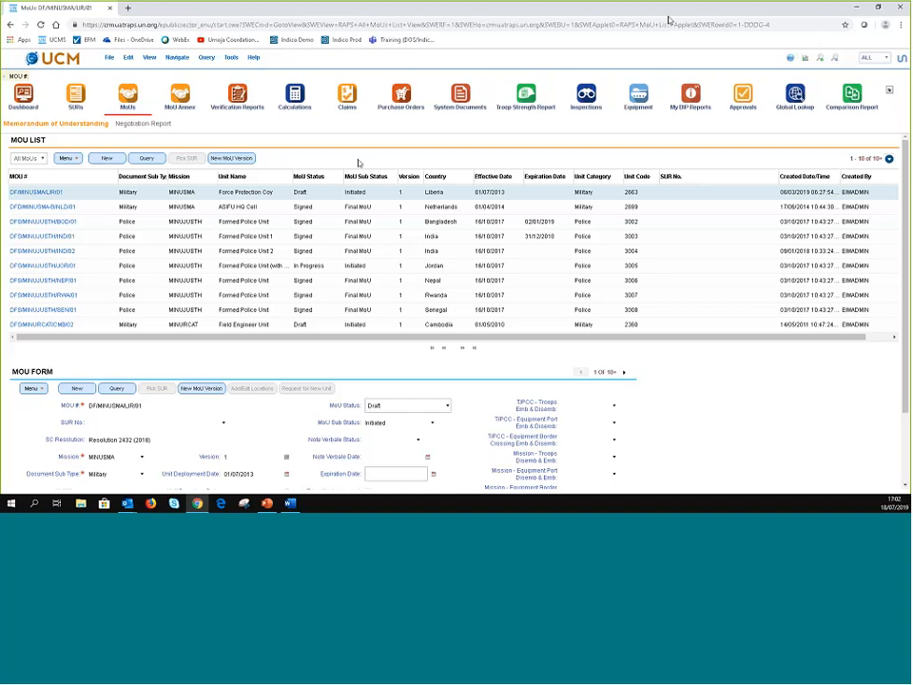
# - Minimize the browser and cycle windows with Alt+Tab until the empty desktop shows
pyautogui.click(856, 8)
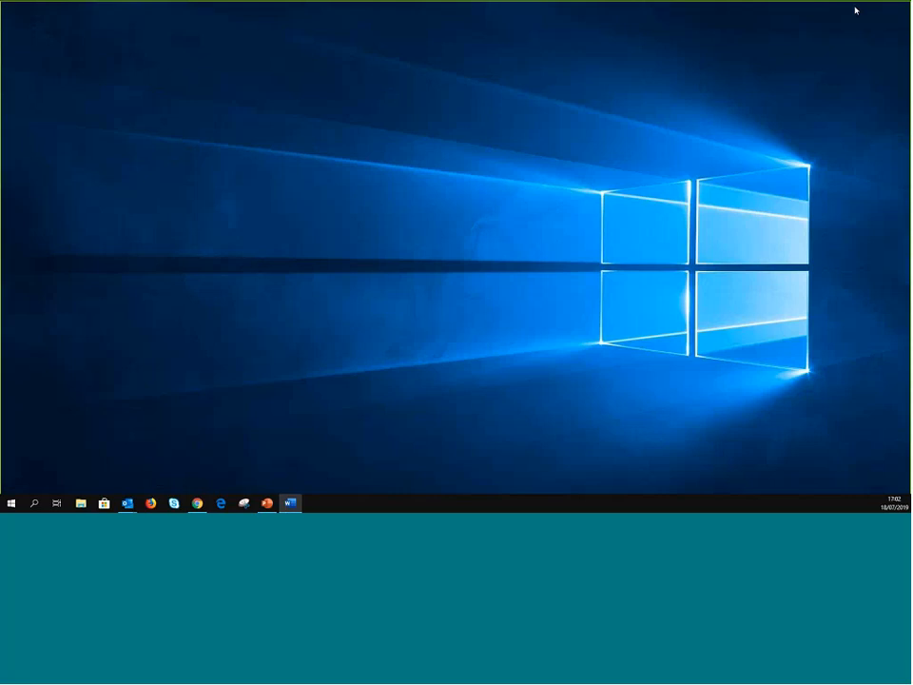
pyautogui.hotkey('alt', 'Tab')
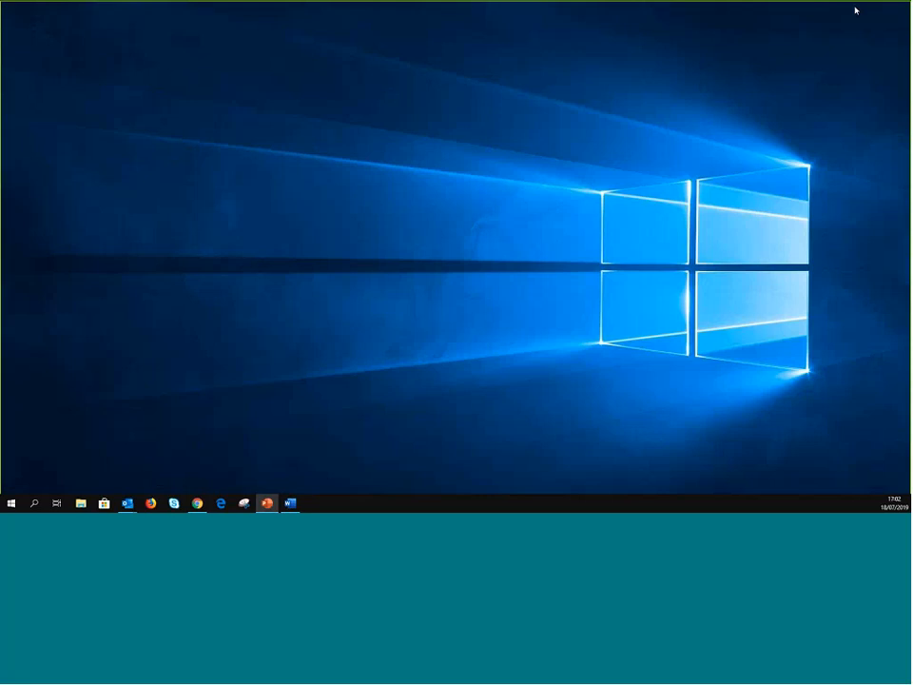
pyautogui.click(856, 11)
pyautogui.hotkey('alt', 'Tab')
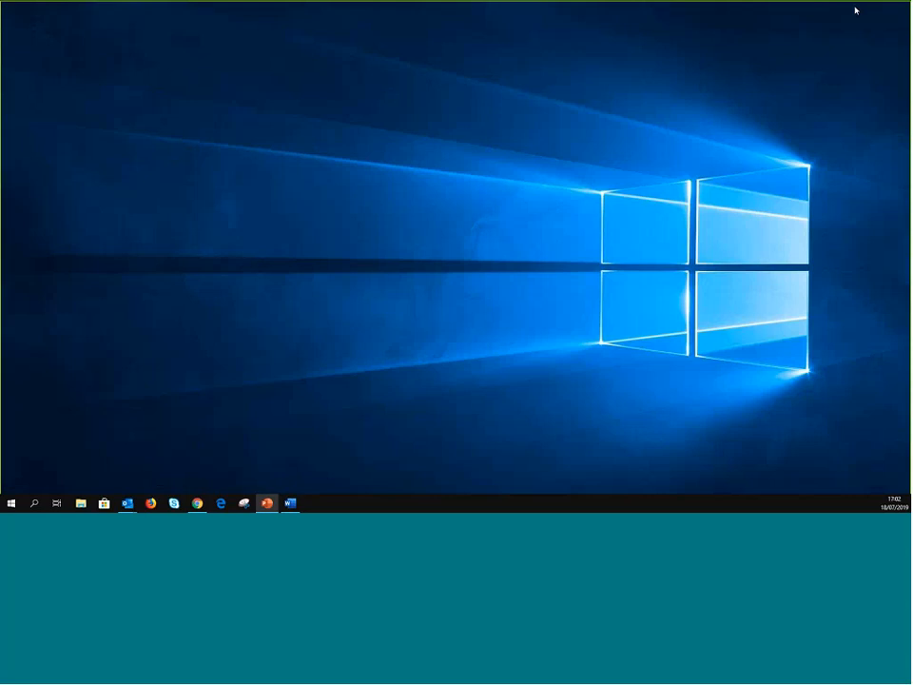